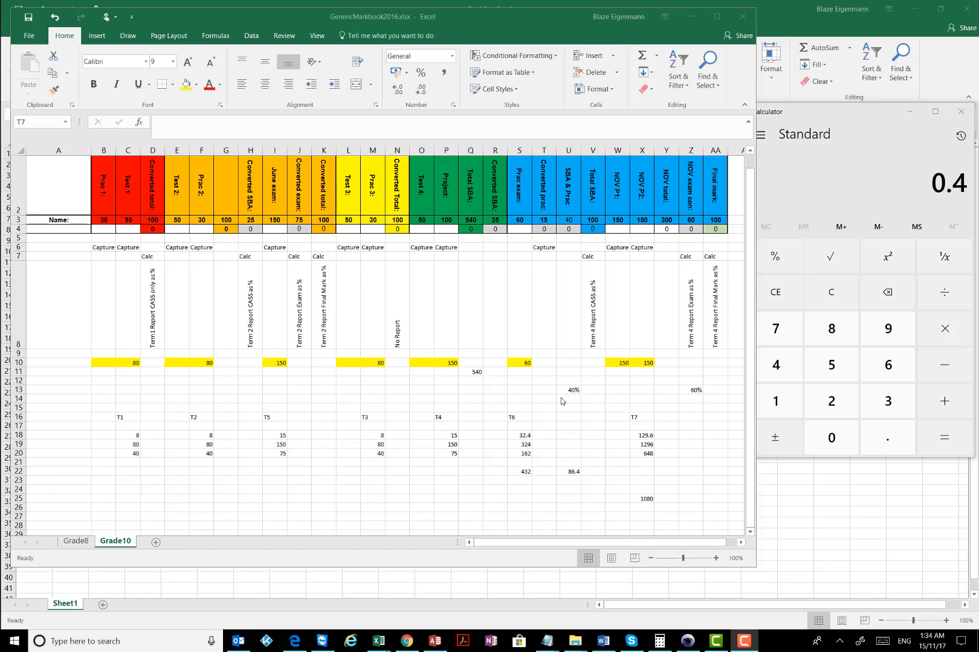
Step: Look over the Grade10 markbook's assessment headings in row 2, from Prac 1 to Final mark, and the Prac exam mark in row 10
click(519, 372)
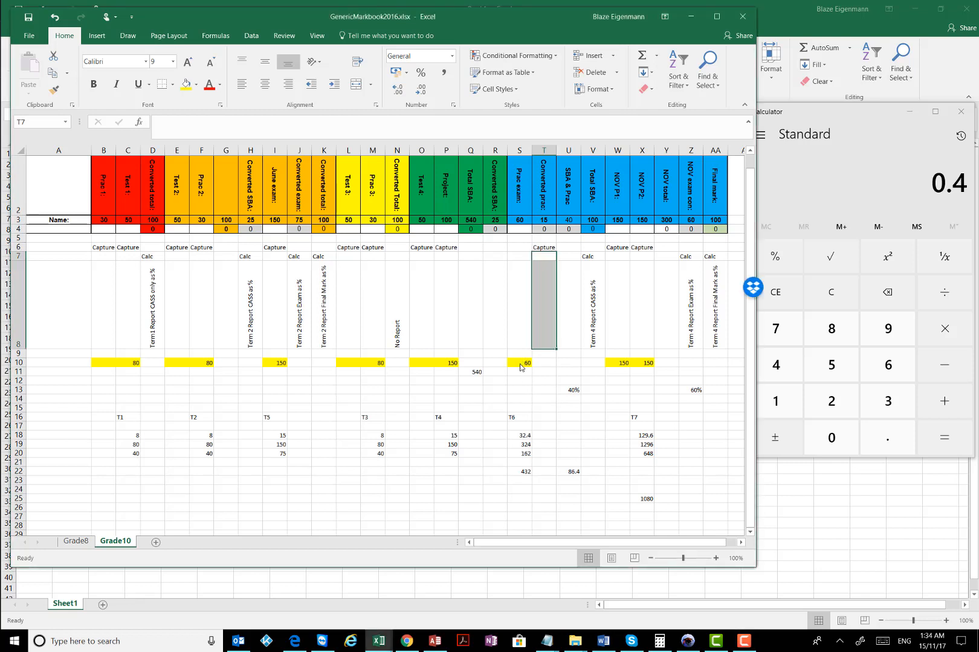
click(519, 364)
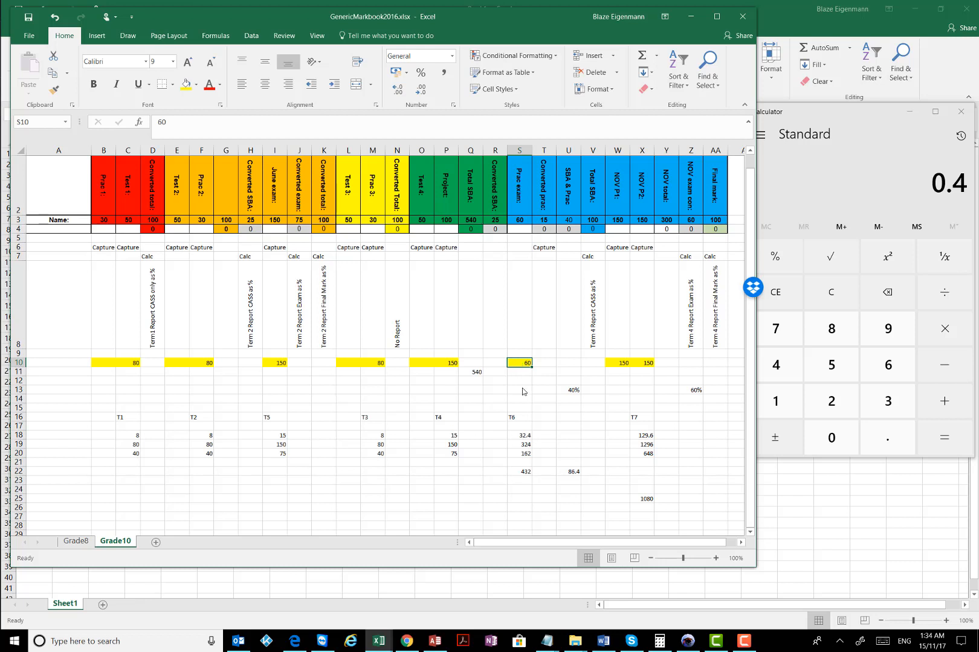
click(522, 390)
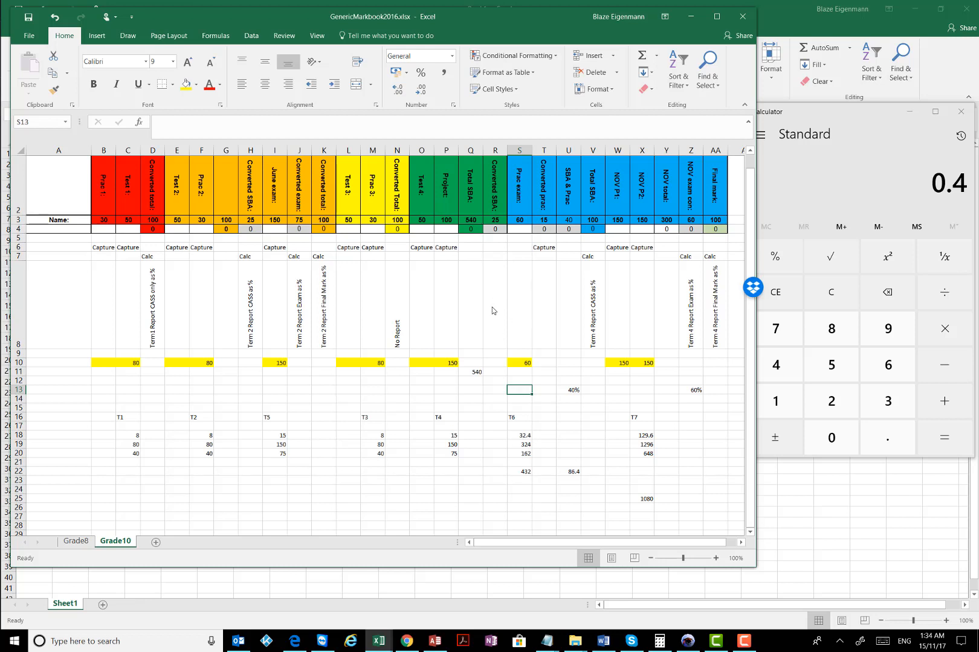
click(448, 388)
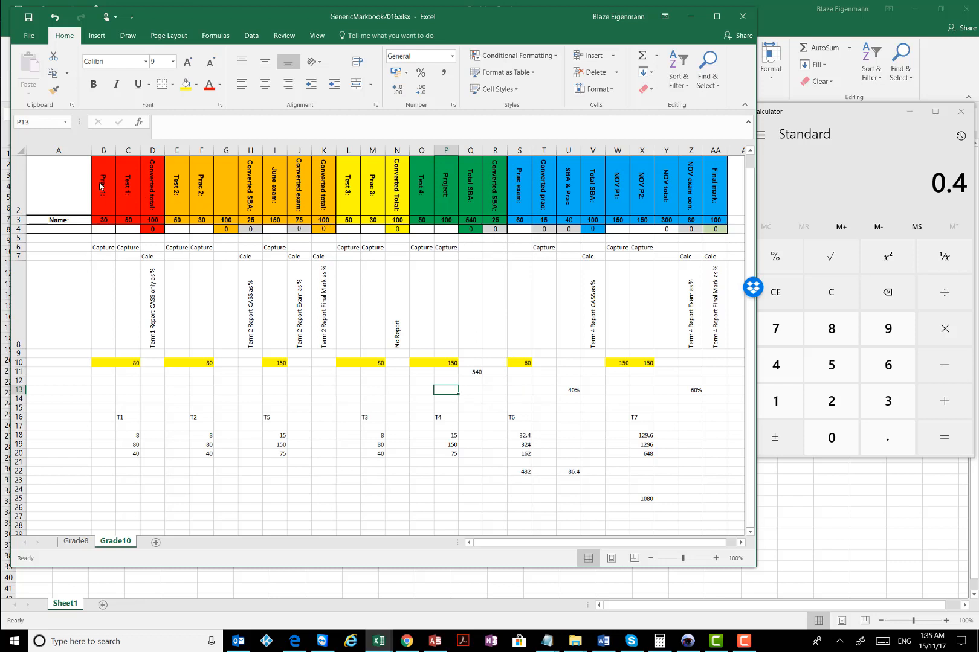
drag(101, 186, 717, 186)
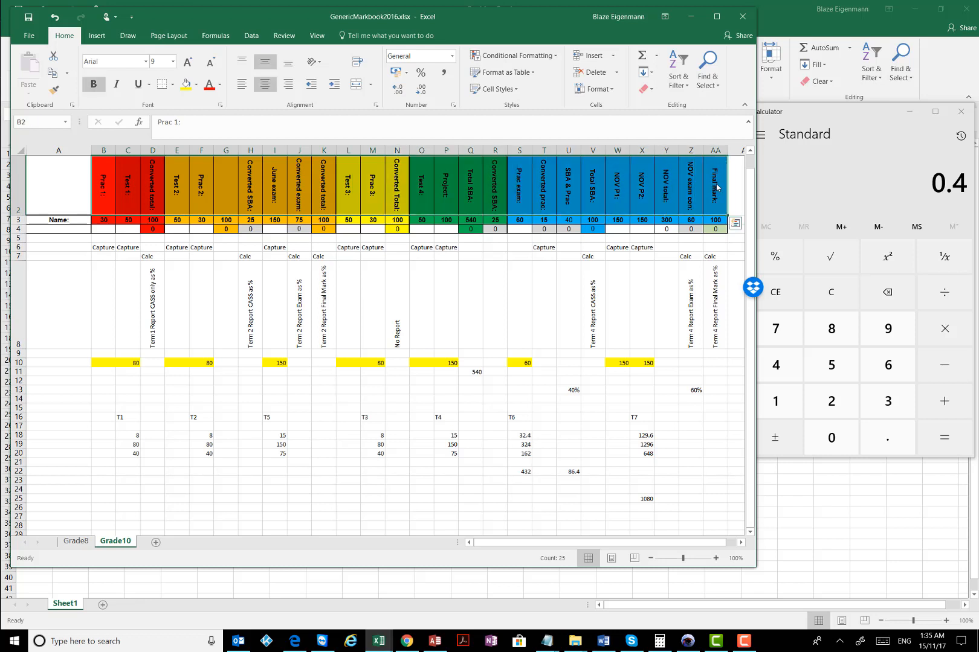
click(716, 188)
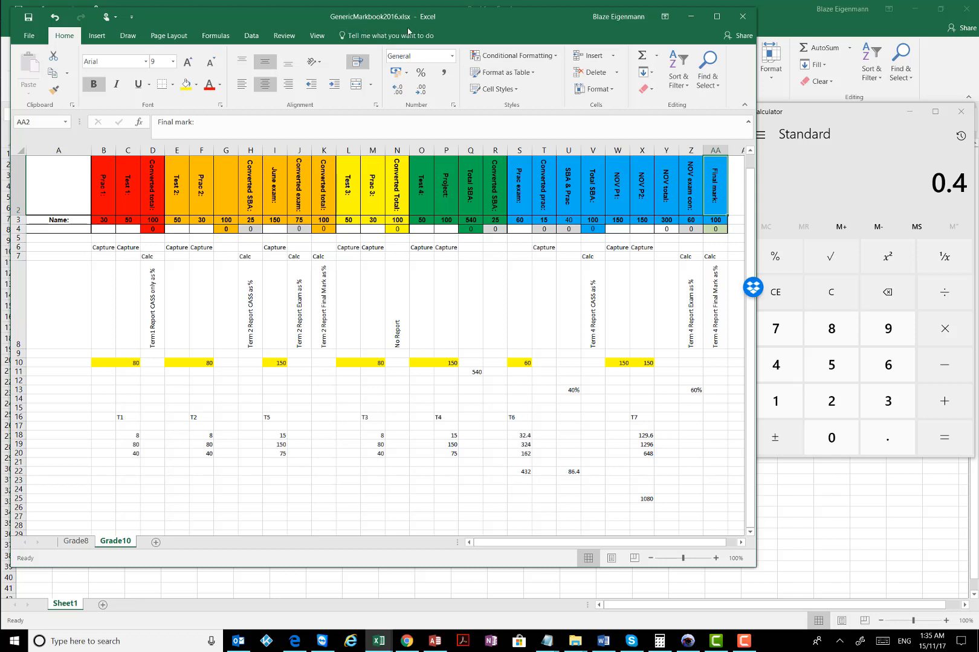
click(317, 195)
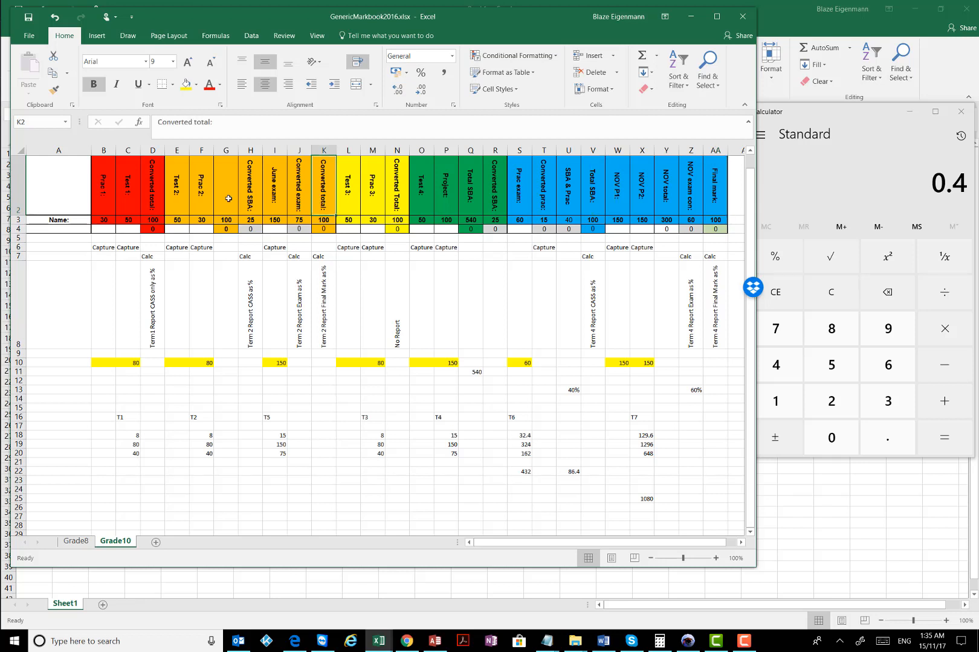
click(128, 190)
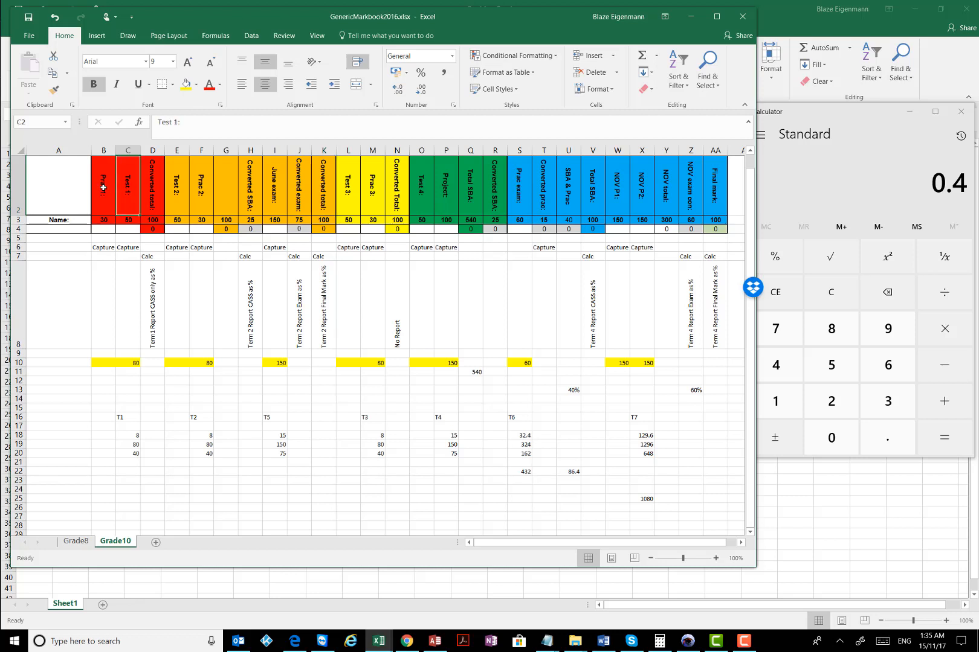
Step: Examine the Prac 1, Test 1, Test 2 and Prac 2 maximum marks and the formulas for the Term 1 converted total and Converted SBA
click(107, 220)
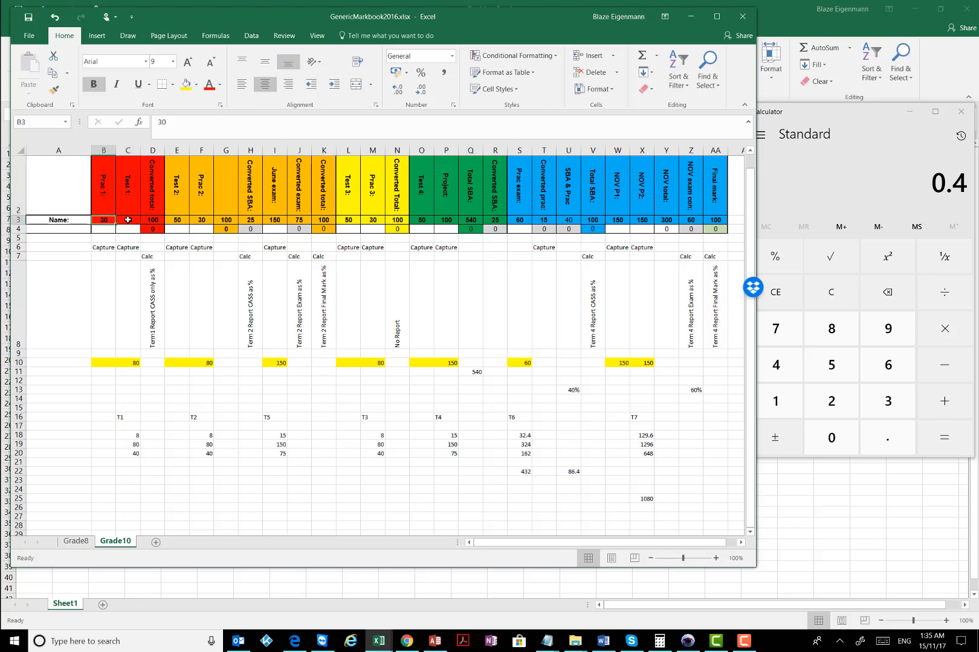
click(128, 220)
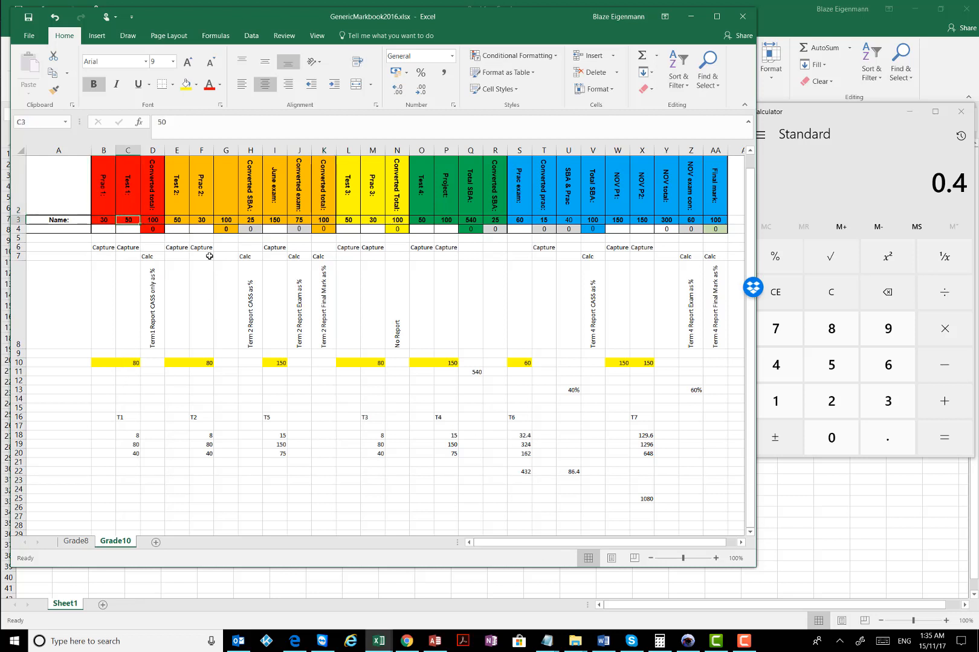
click(128, 363)
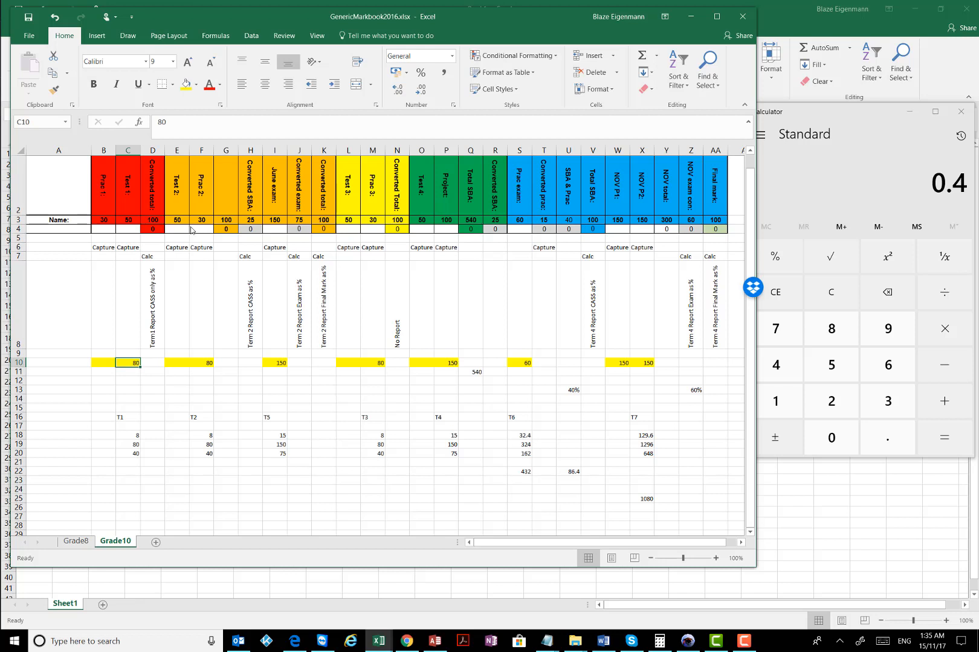
click(157, 221)
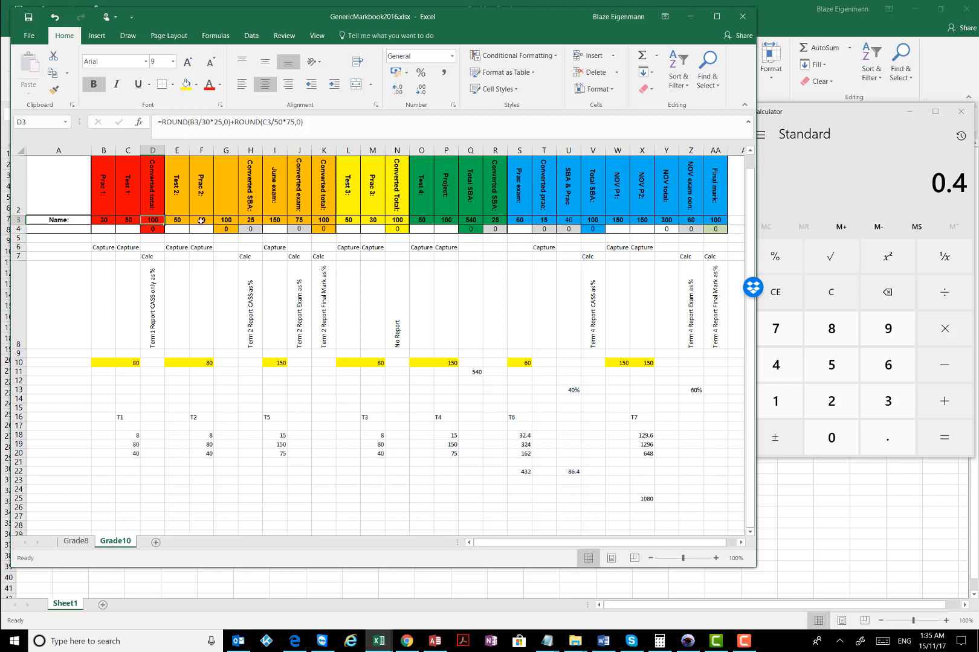
drag(181, 222, 200, 220)
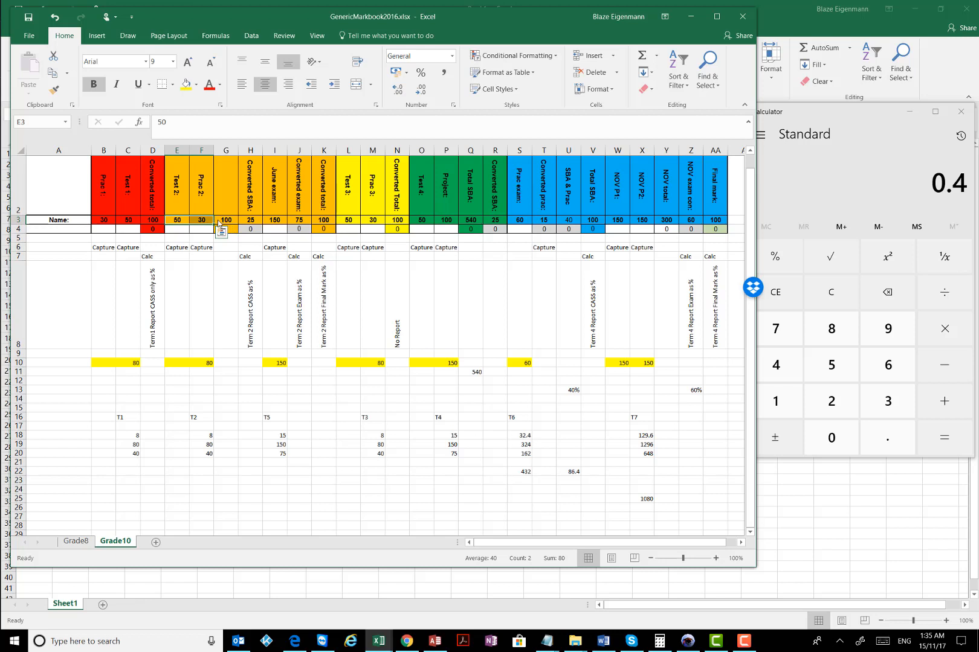
click(208, 363)
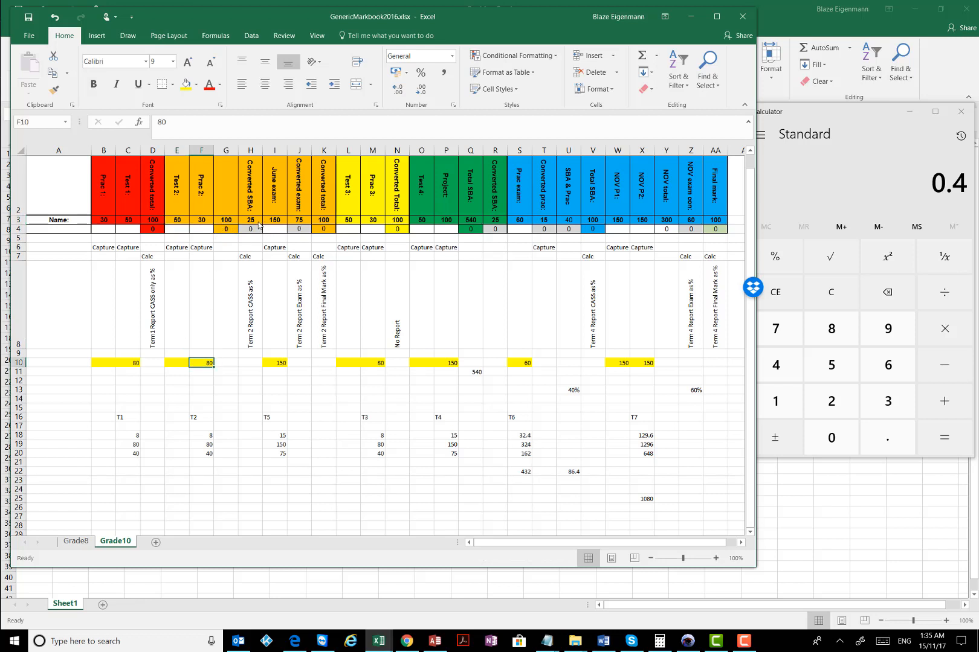
click(205, 220)
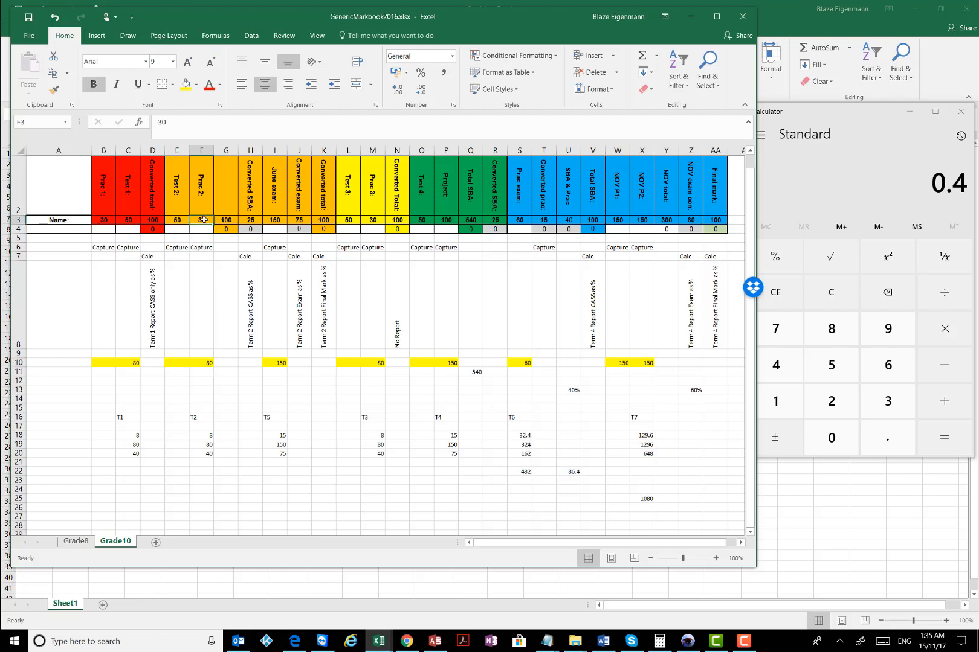
click(246, 219)
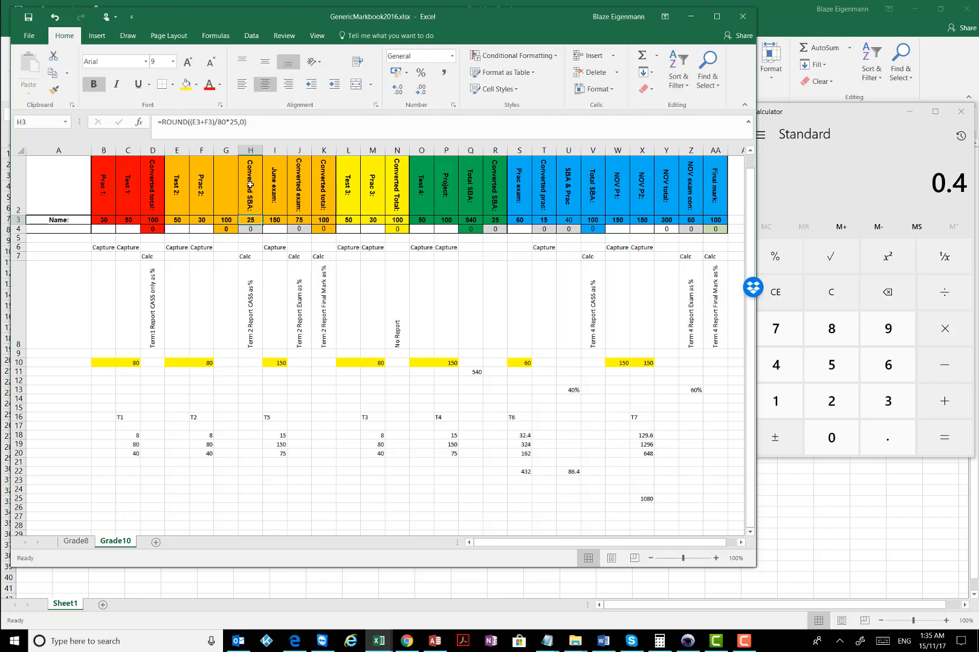
drag(250, 185, 250, 230)
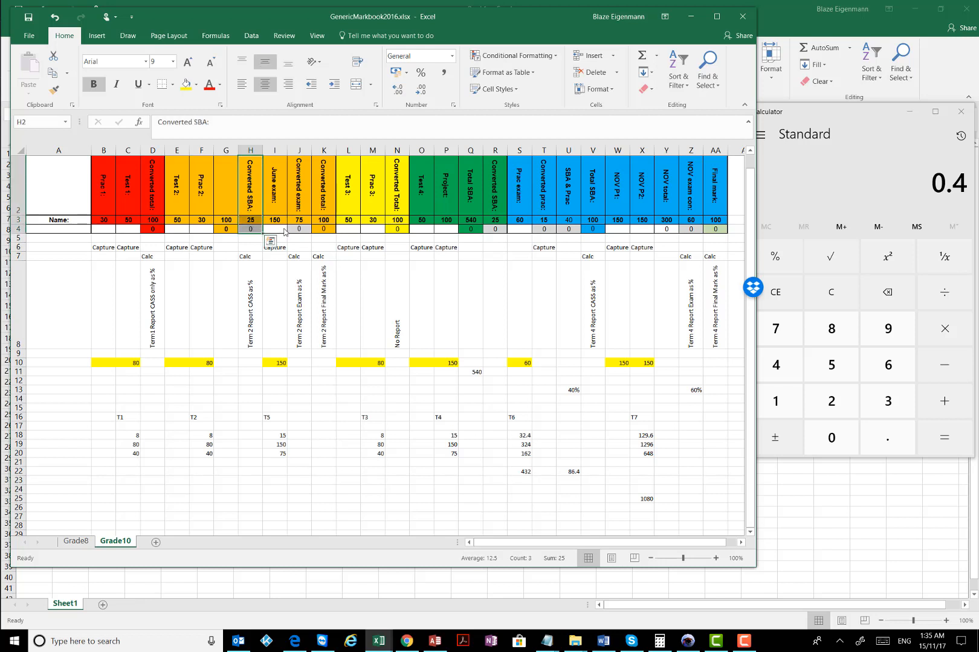
Step: Examine the June exam maximum mark and how Converted SBA and Converted exam combine into the Term 2 converted total
click(279, 222)
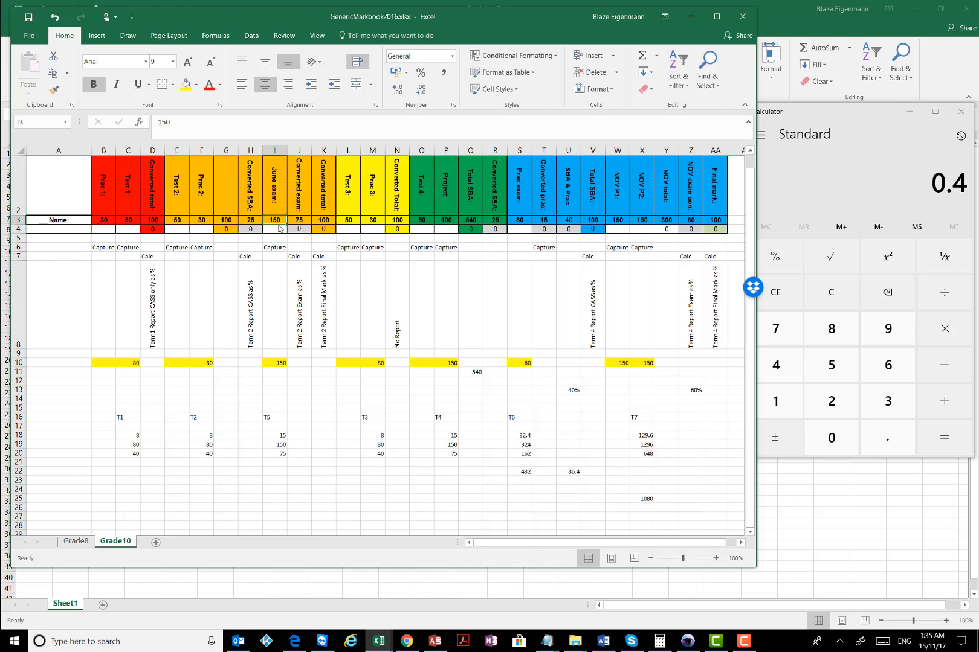
click(278, 364)
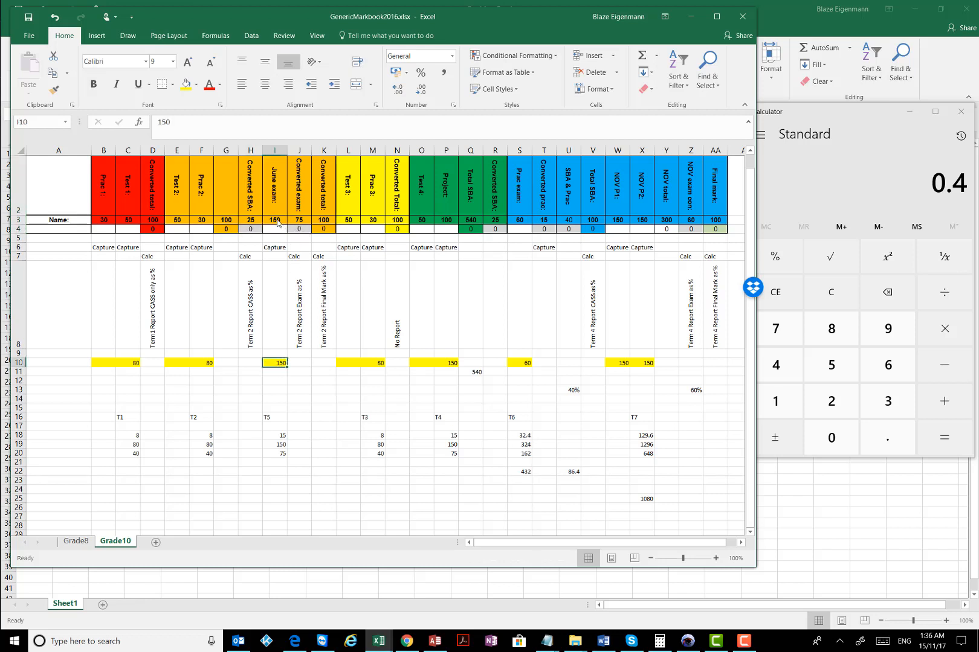
click(278, 222)
click(299, 220)
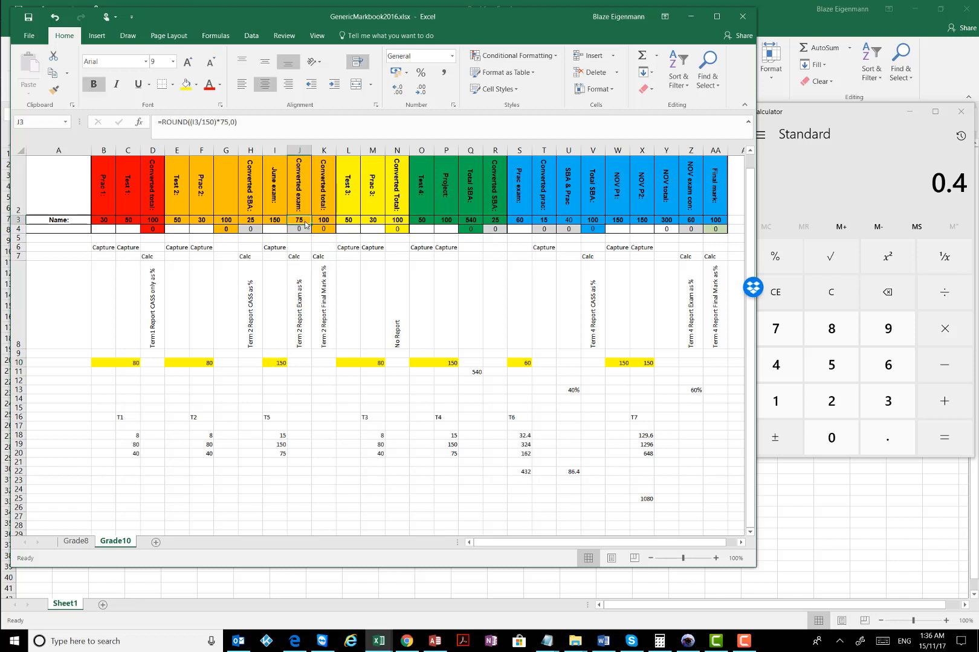
click(327, 221)
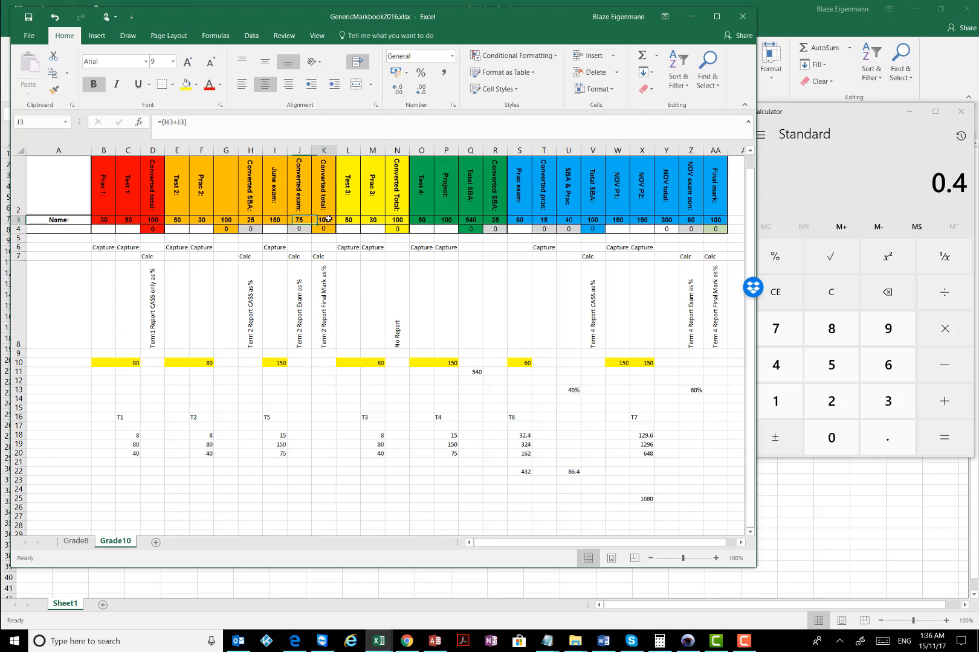
click(252, 221)
click(301, 222)
click(329, 221)
click(362, 279)
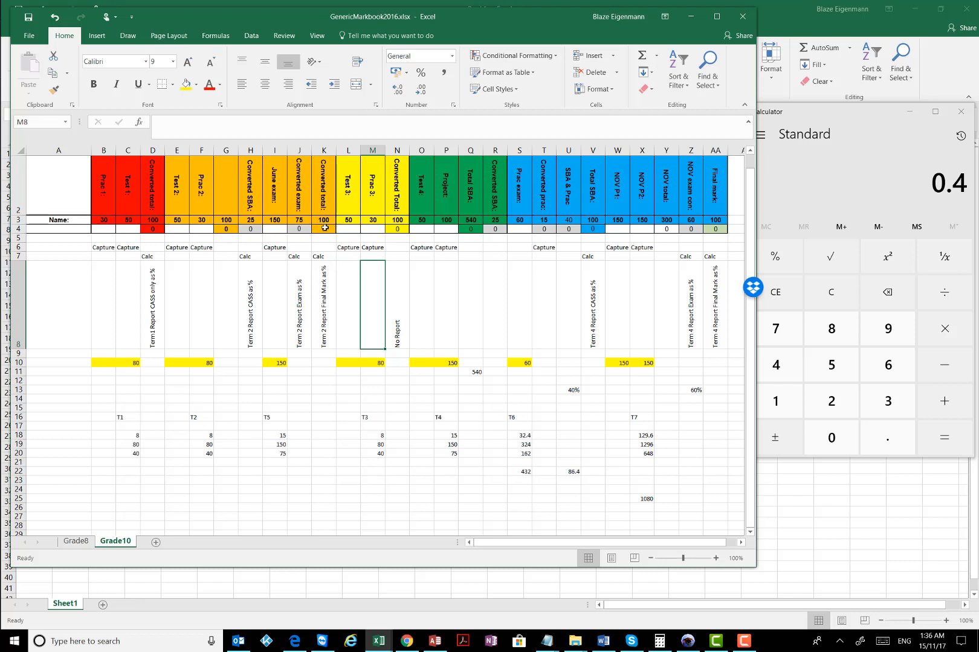
click(254, 221)
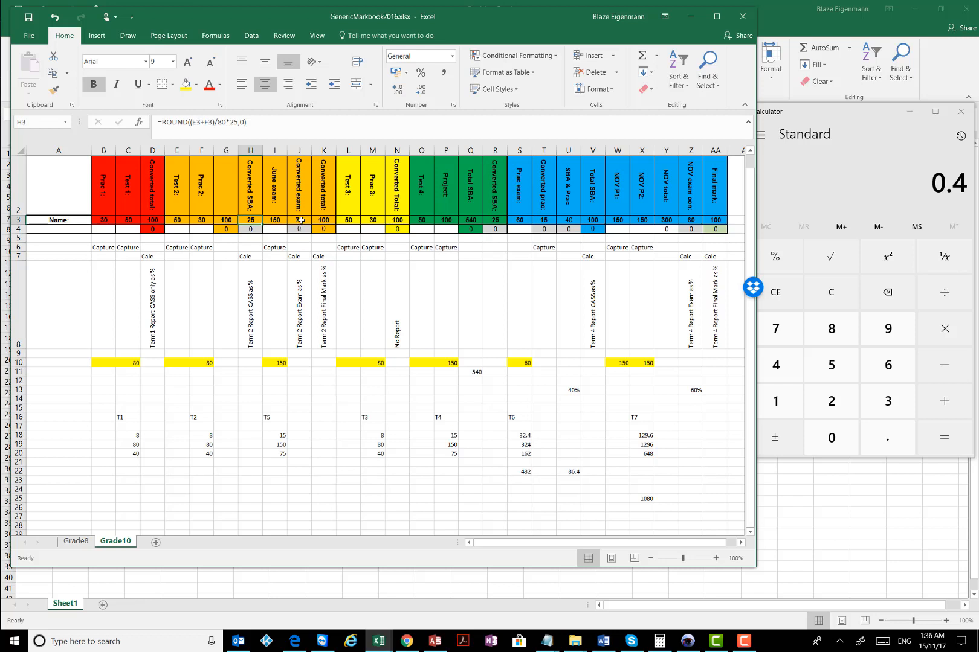
click(300, 221)
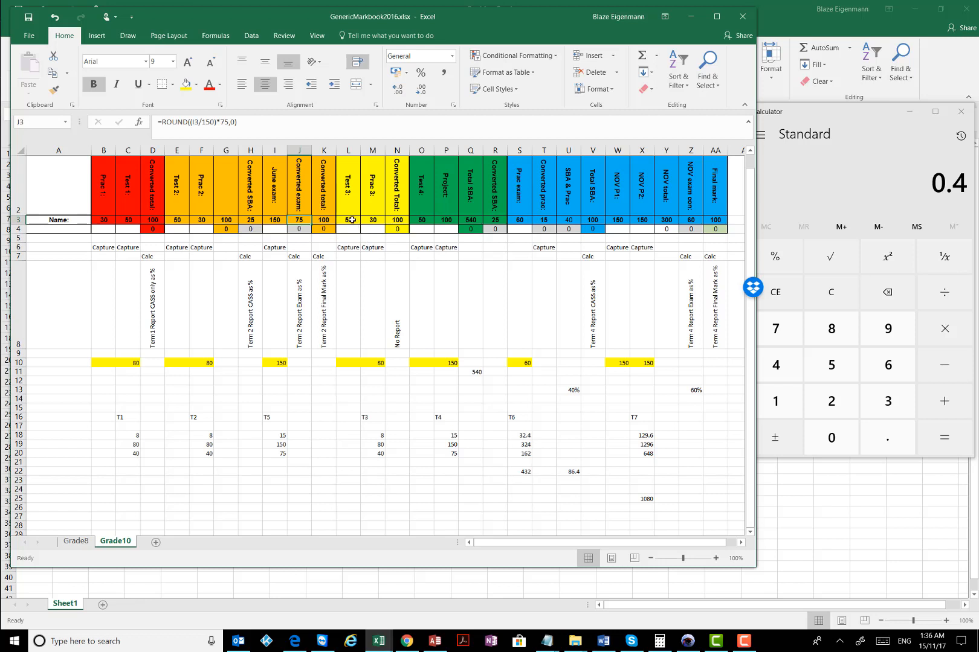
Step: Review the maximum marks for Test 3, Prac 3, Test 4 and Project against row 10, and check the Total SBA column
drag(352, 220, 371, 221)
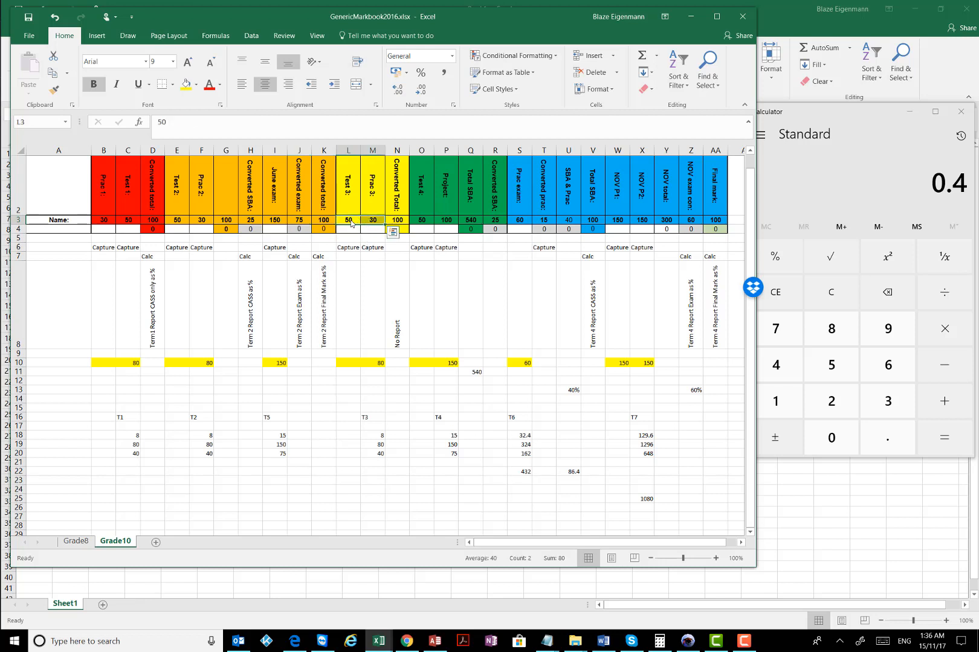
click(375, 362)
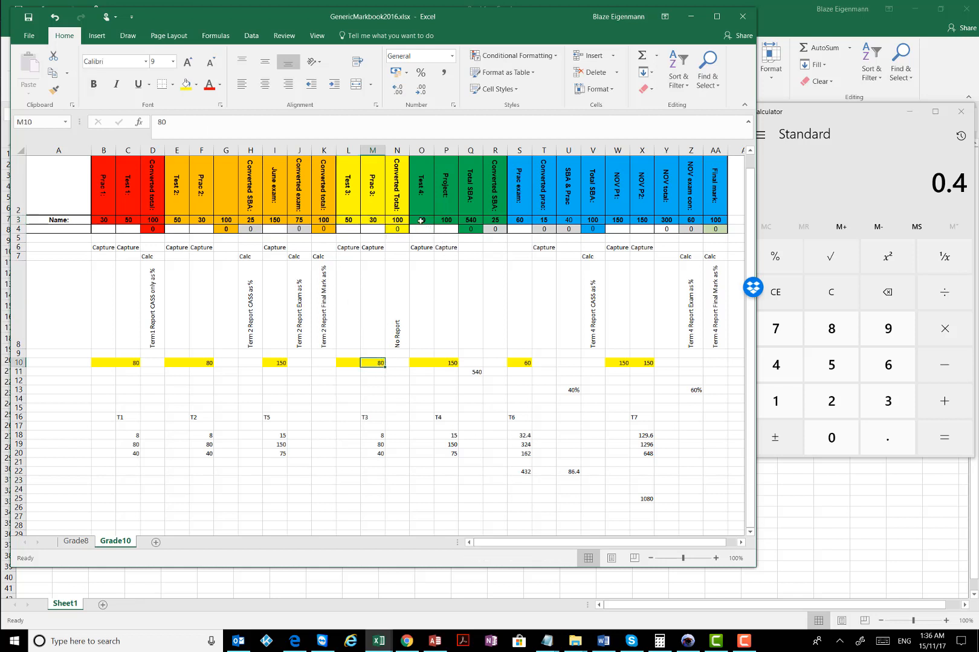
drag(421, 220, 446, 220)
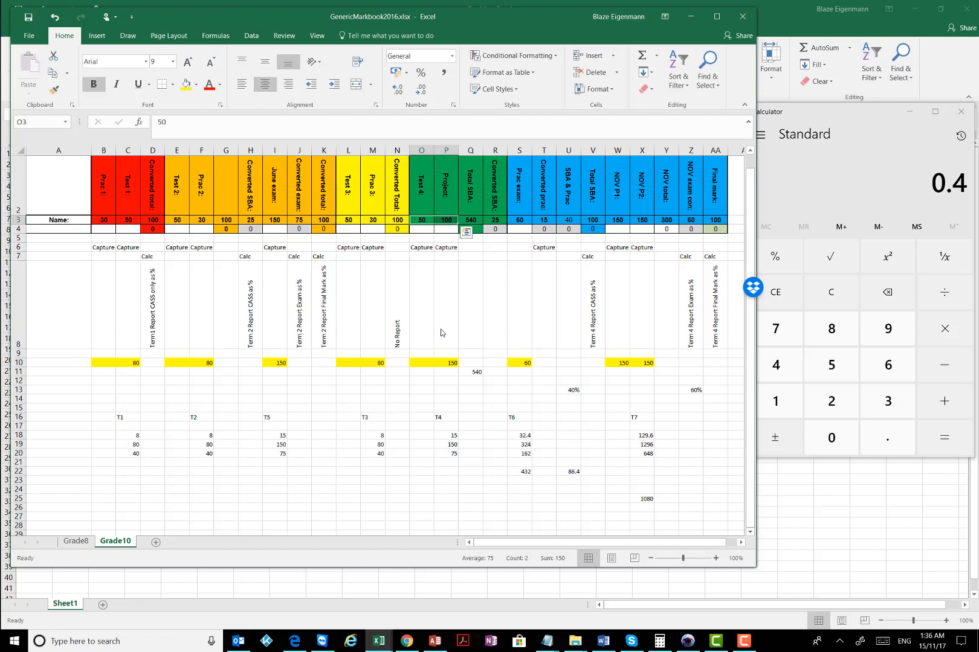
click(451, 363)
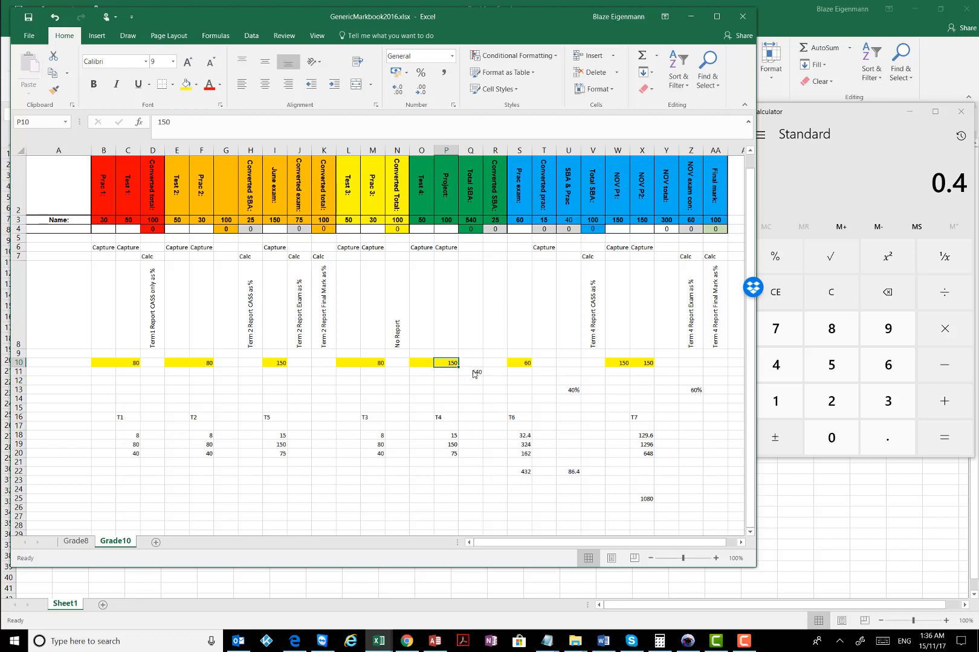
drag(470, 188, 474, 372)
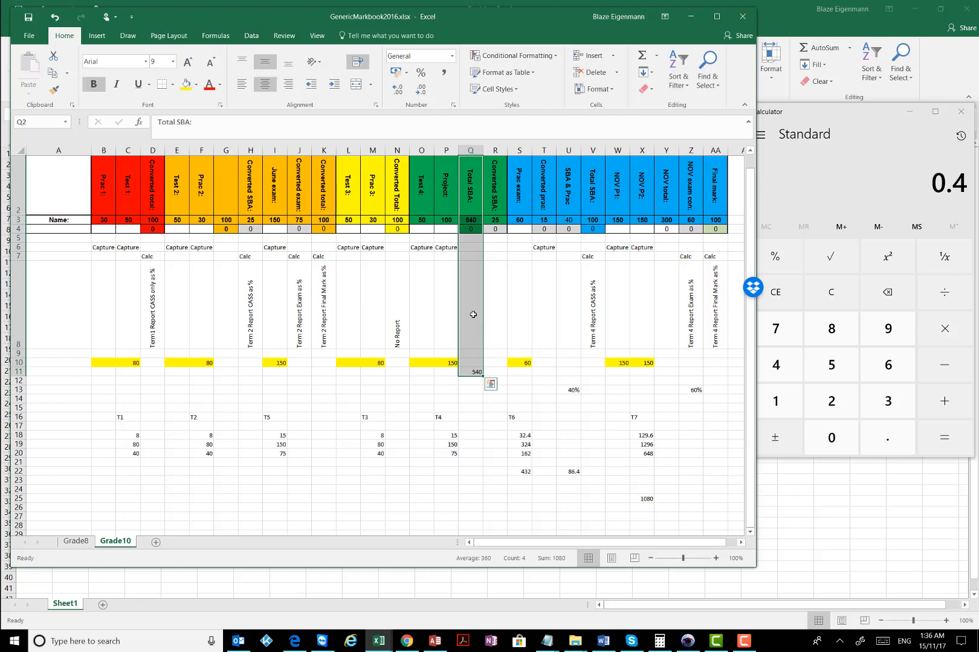
click(474, 320)
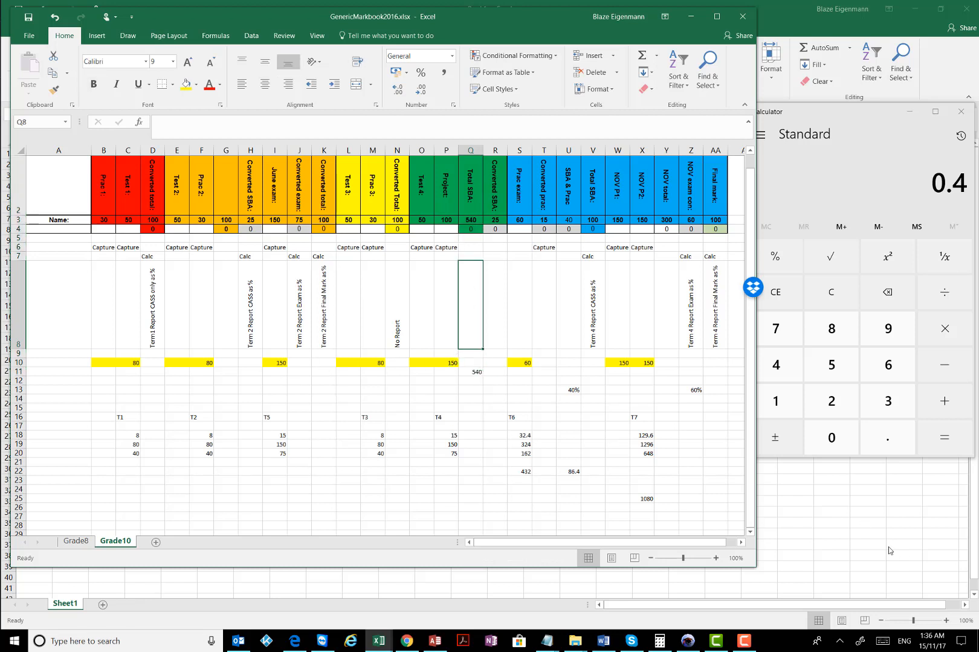
click(741, 643)
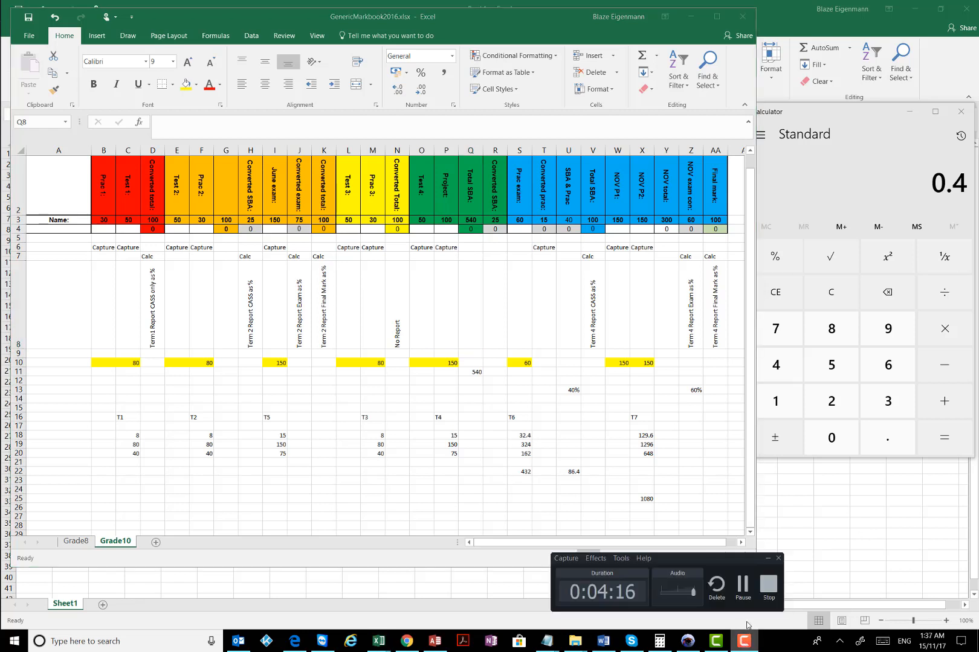
click(742, 584)
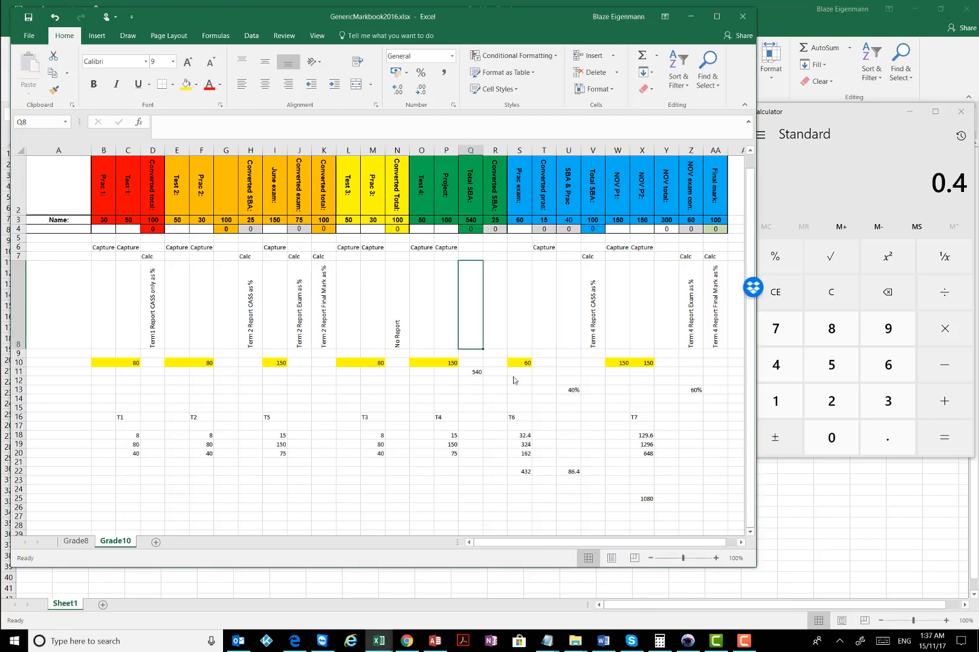
Step: Compare the SBA total in row 11 and the Prac exam mark in row 10 with the SBA & Prac column they feed
click(474, 371)
click(525, 361)
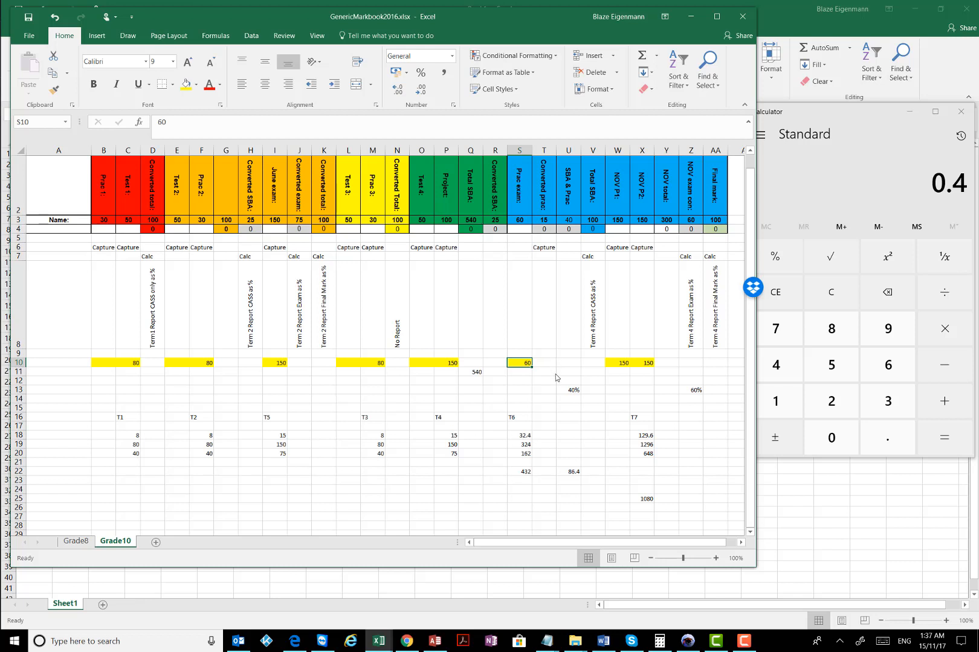
click(553, 372)
click(523, 363)
click(569, 190)
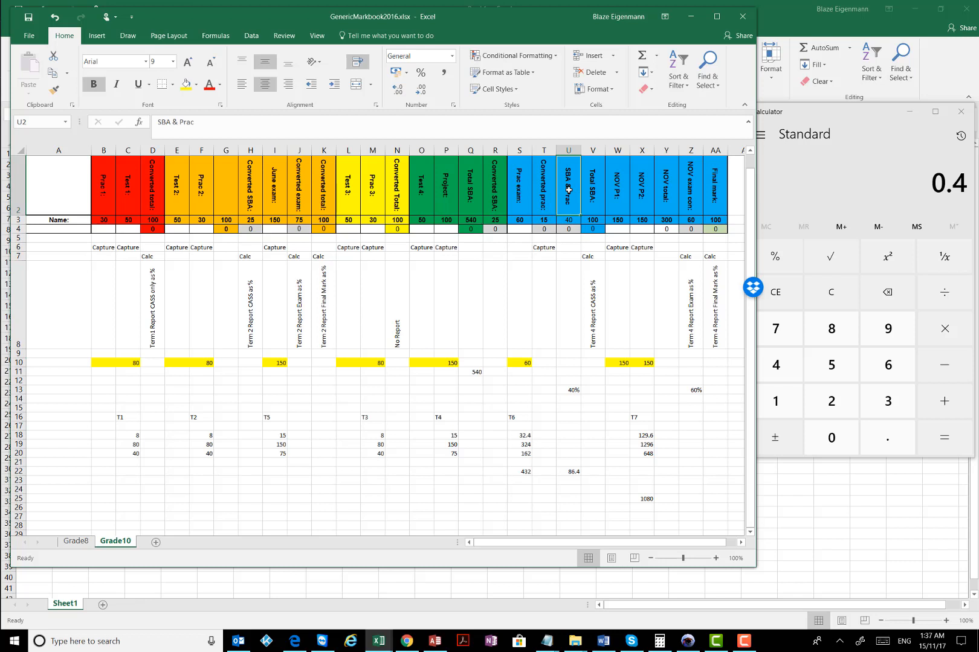
click(472, 201)
click(520, 200)
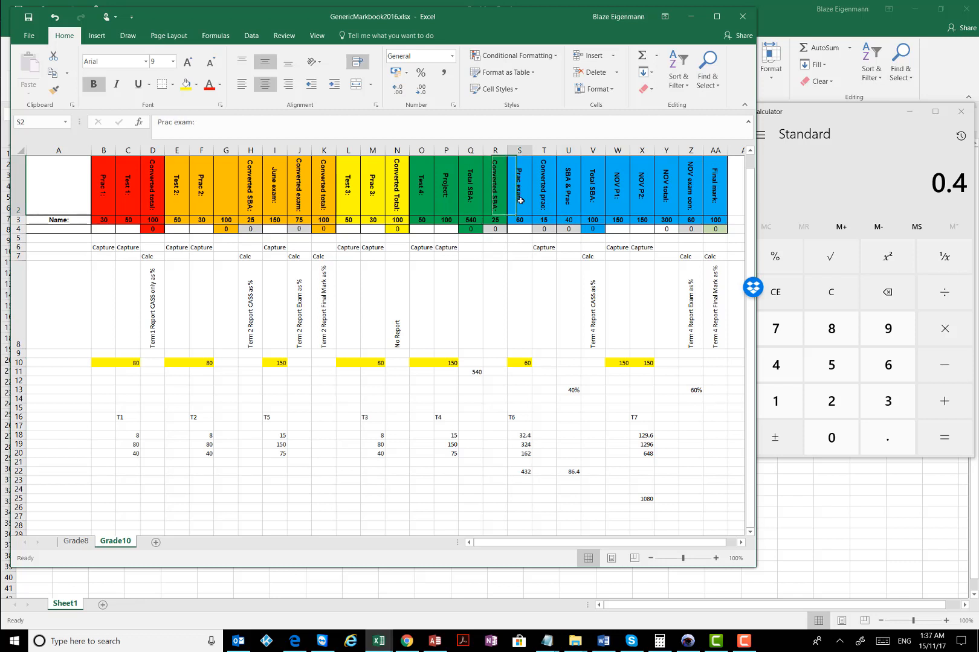
Step: Compare the Prac exam column with the Converted prac column and check the maximum mark for Converted prac in row 3
click(479, 204)
click(523, 198)
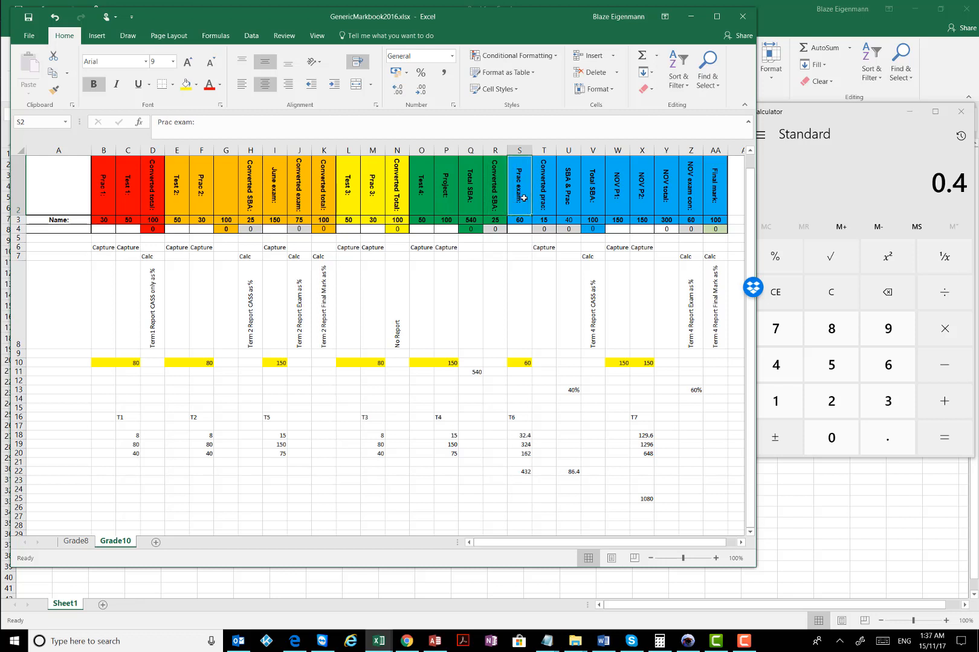
click(541, 206)
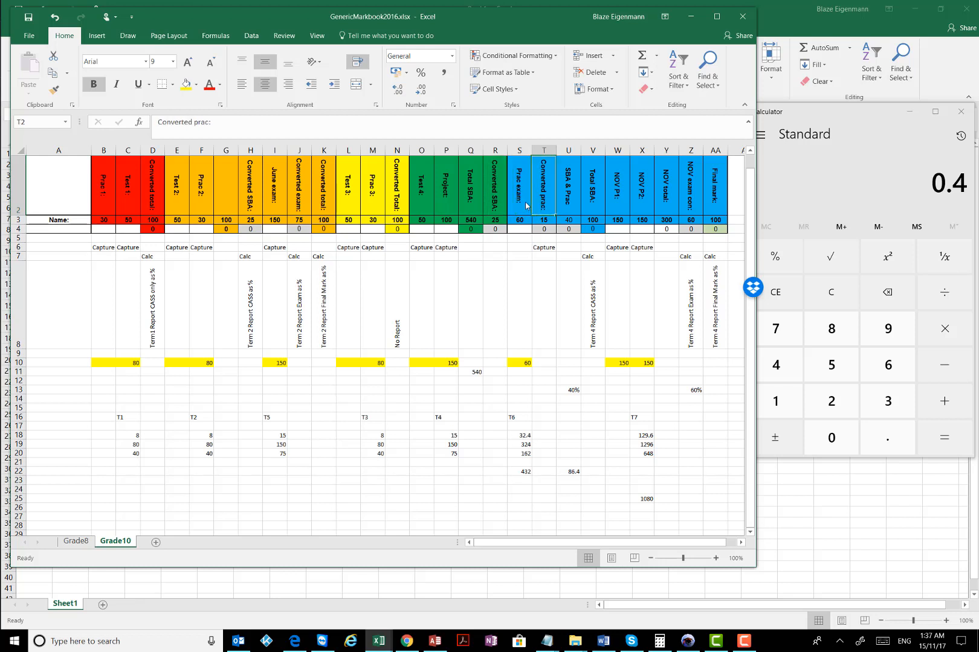
click(517, 198)
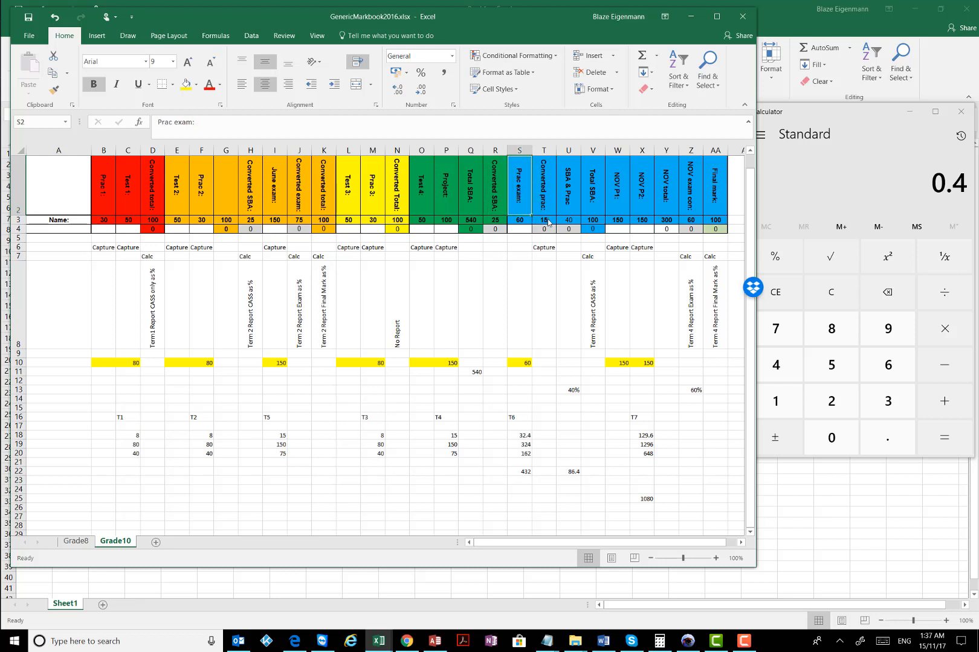
click(546, 220)
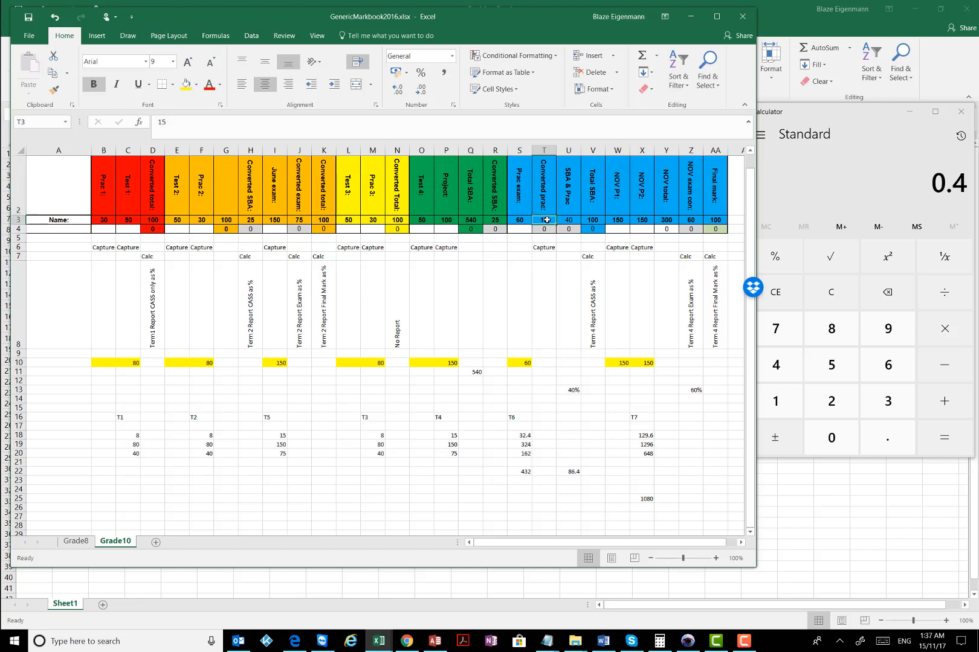
Step: Examine the row 3 Total SBA and SBA & Prac formulas and the Prac exam and Converted prac maximum marks
click(473, 220)
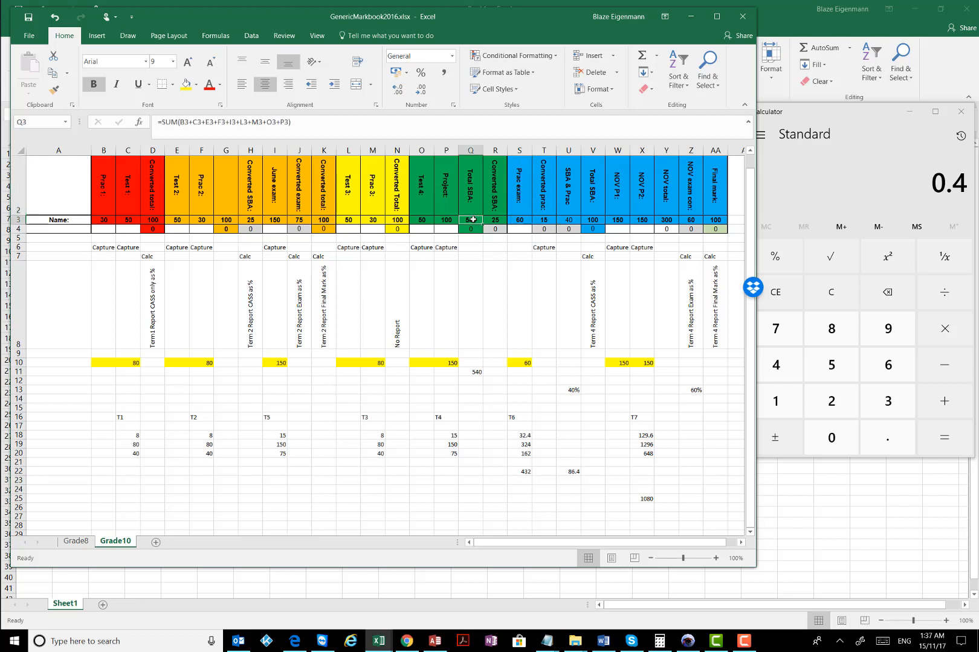
click(568, 219)
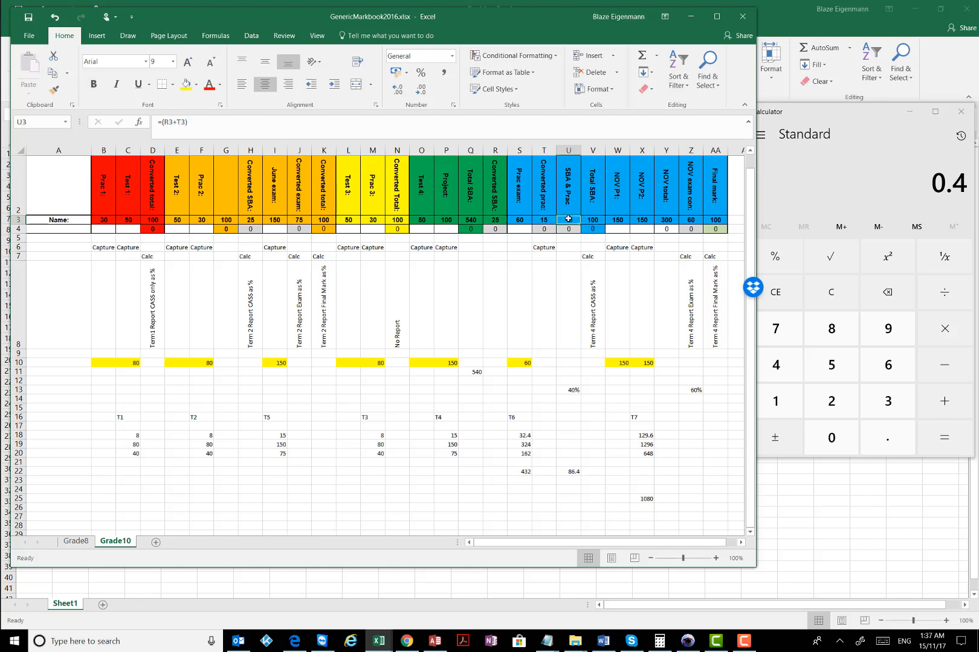
click(524, 222)
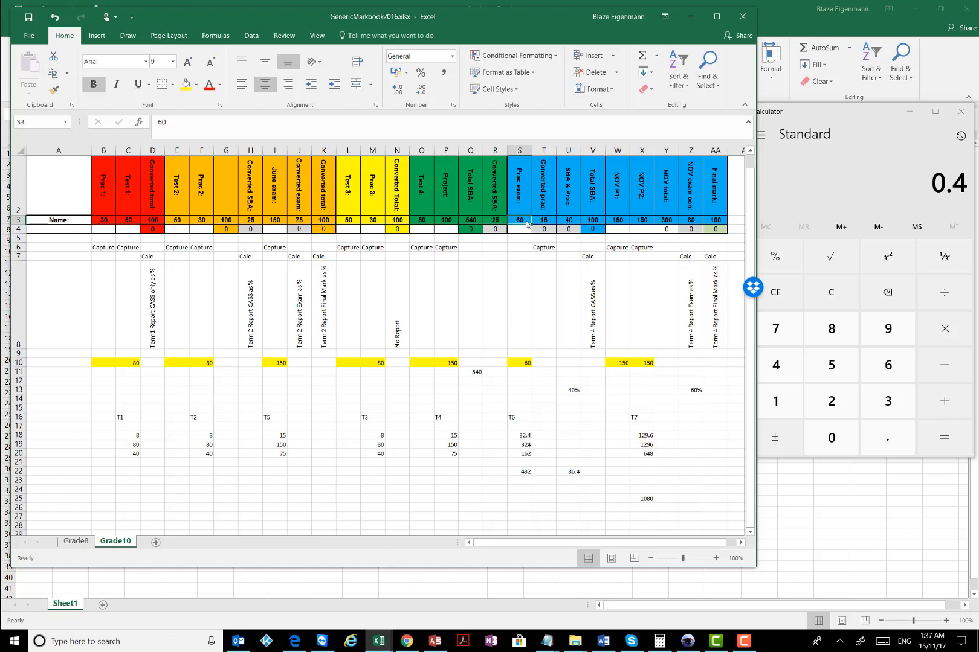
click(547, 221)
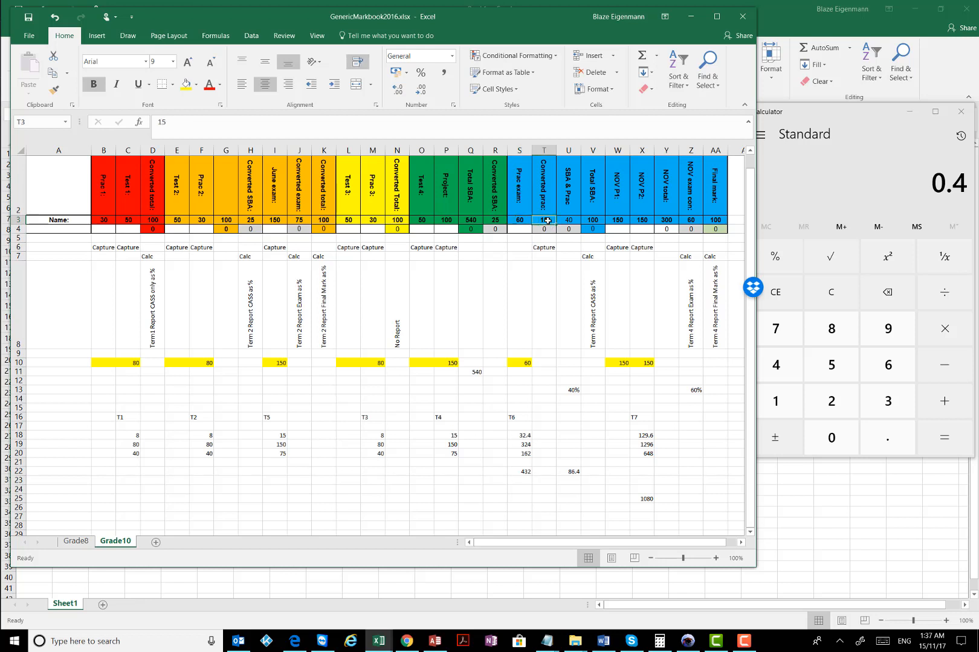
click(574, 182)
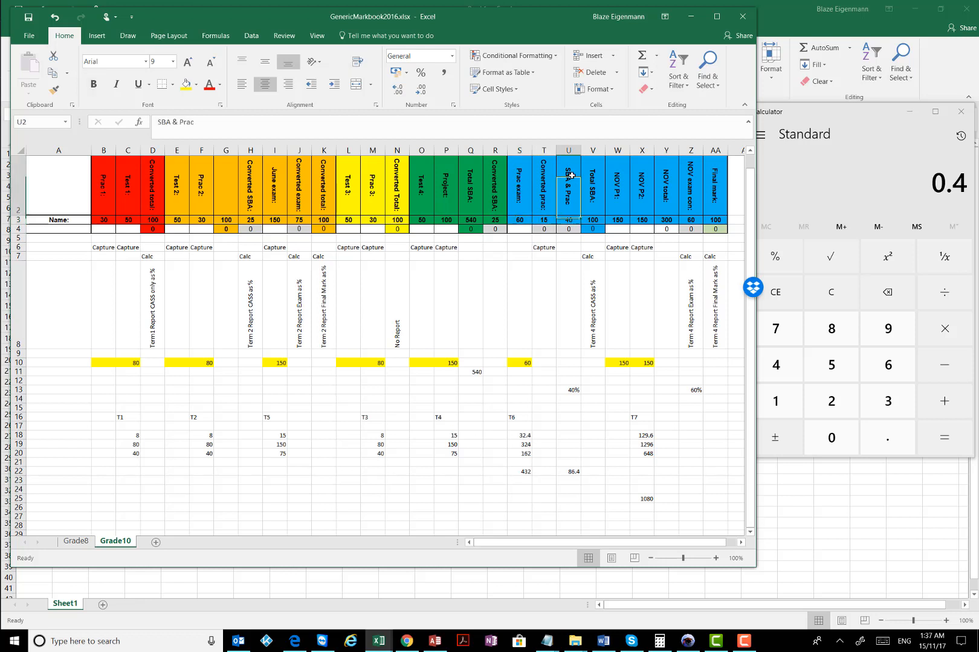
click(478, 221)
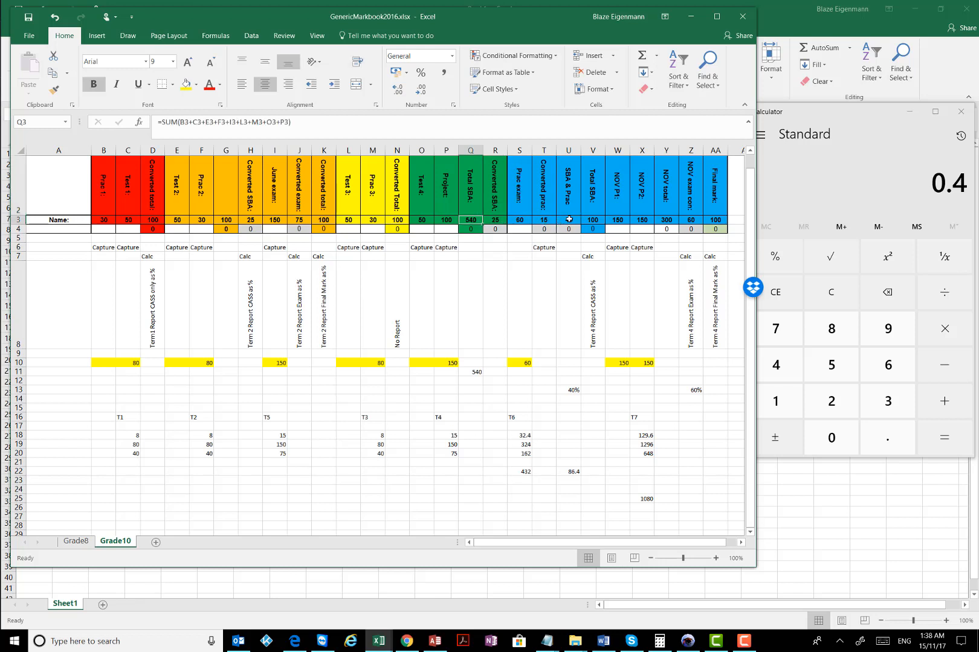
click(568, 220)
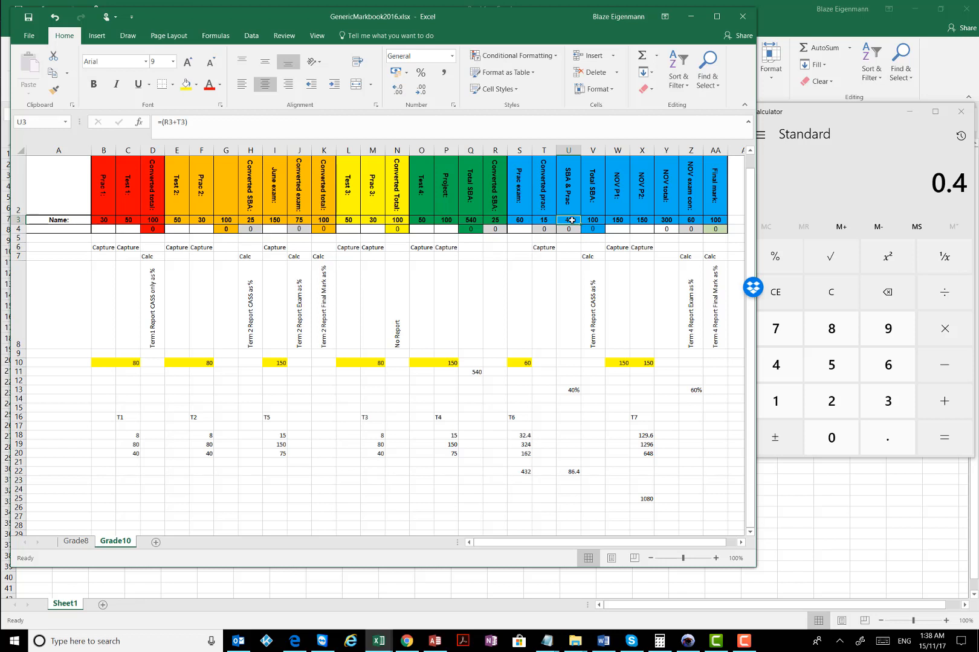
click(542, 221)
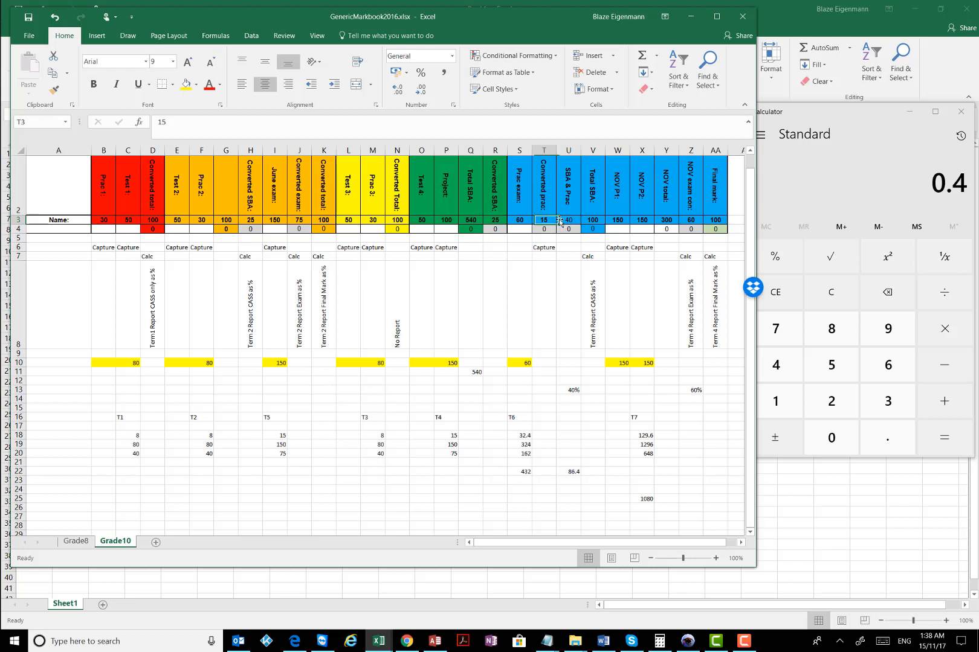
click(571, 218)
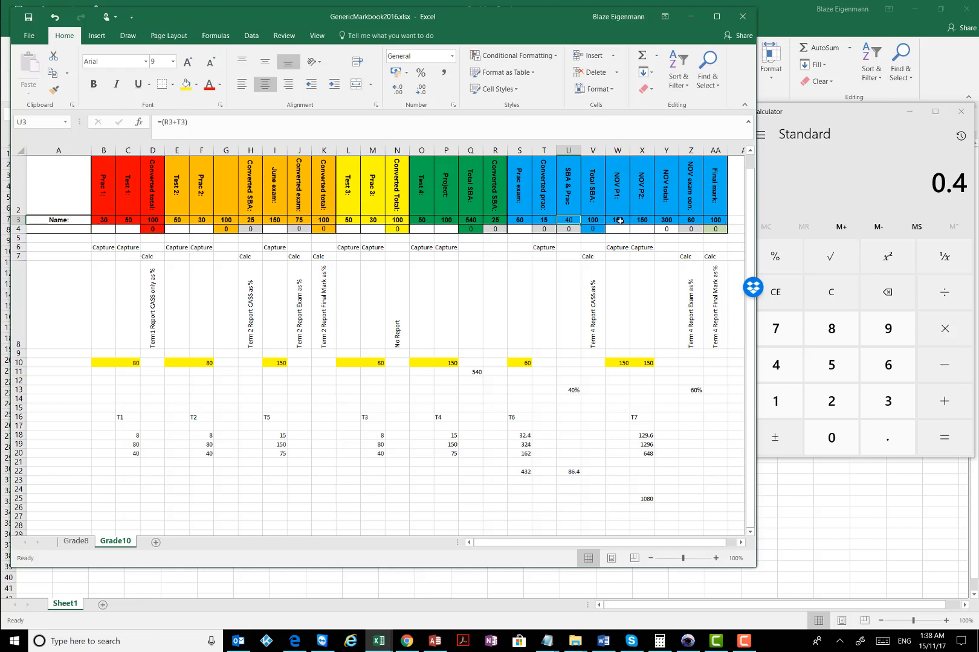
Step: Review the NOV P1, NOV P2 and NOV total maximum marks, and compare the converted November exam with SBA & Prac
drag(620, 221, 640, 220)
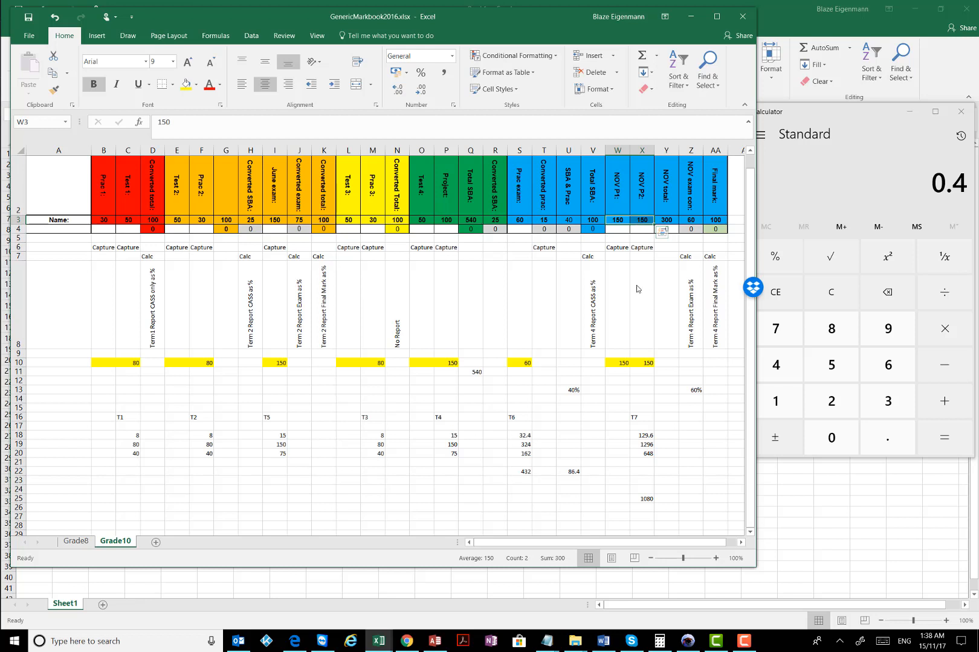
click(644, 247)
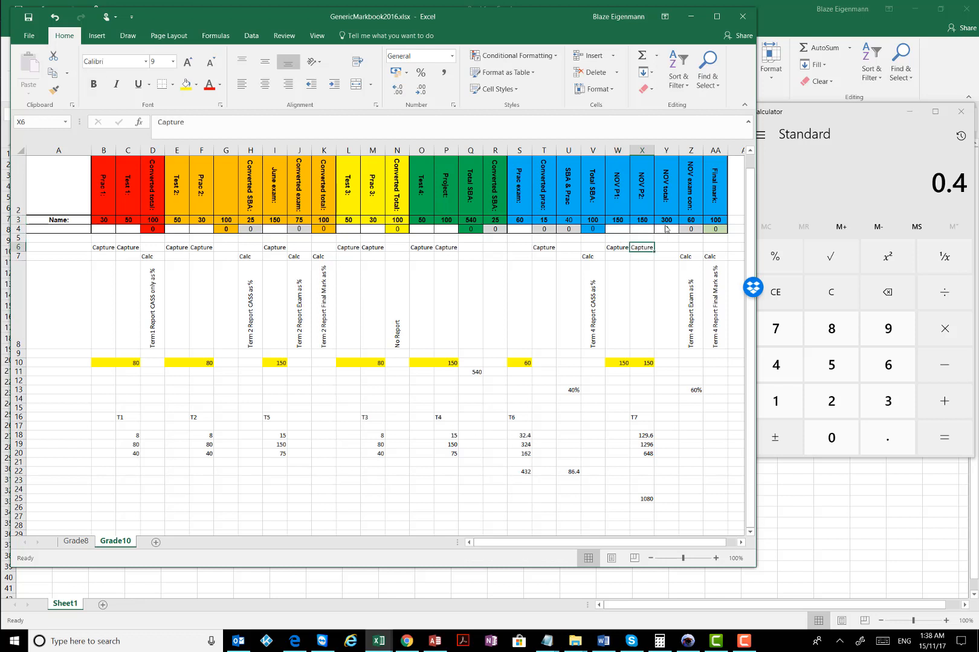
click(669, 221)
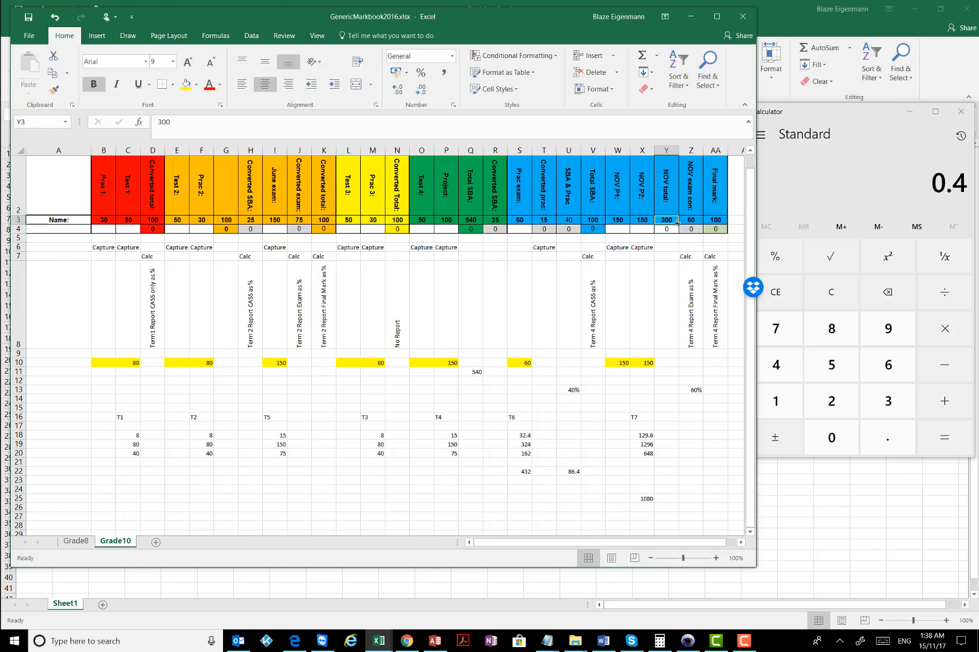
click(691, 219)
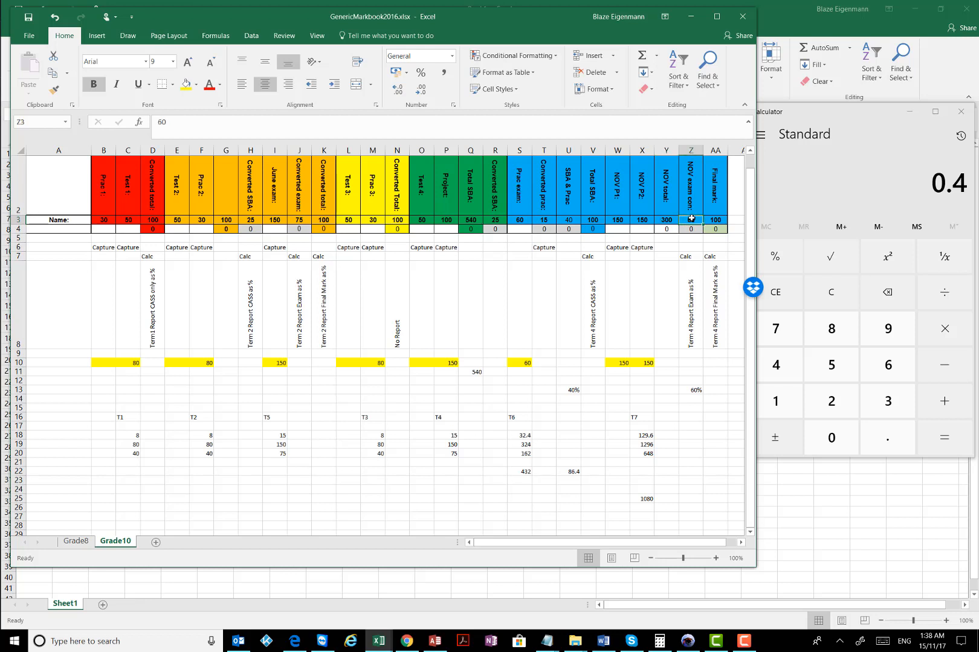
click(569, 220)
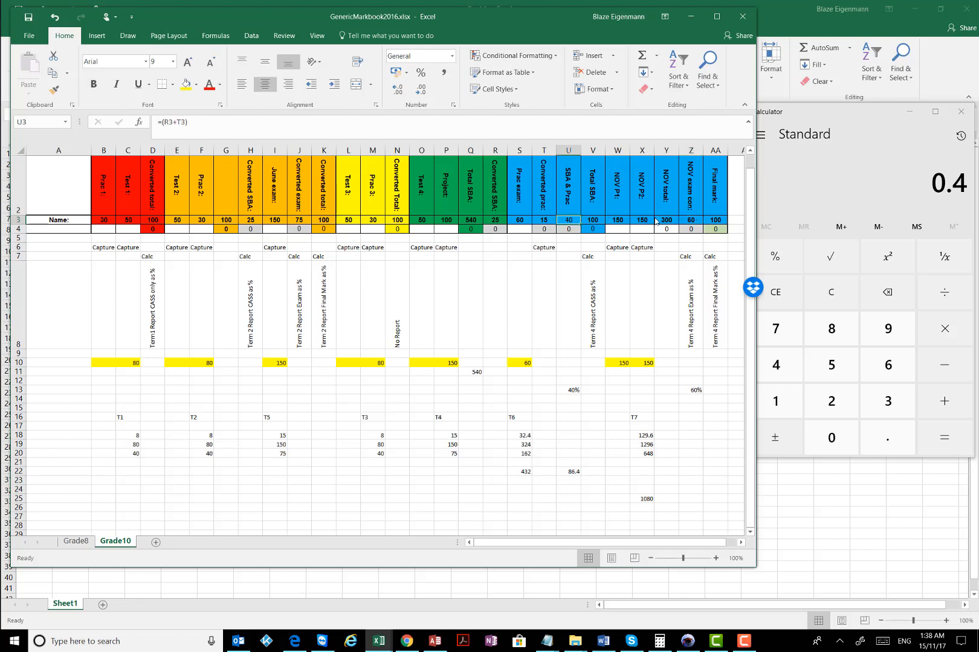
click(688, 219)
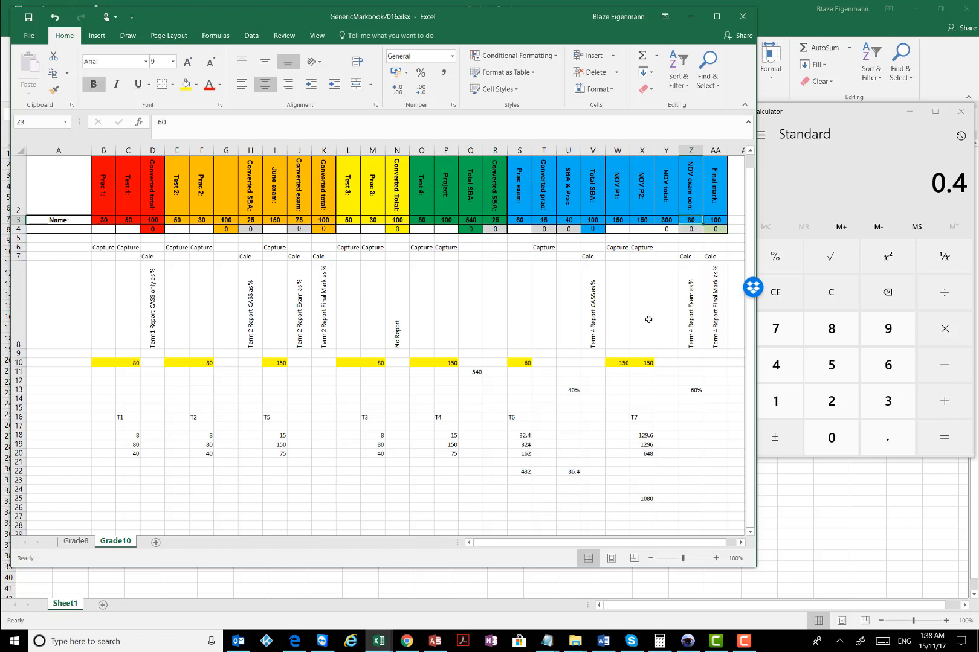
Step: Check the SBA & Prac percentage weighting in row 13 against the highlighted Term 1 and Prac exam marks in row 10
click(560, 392)
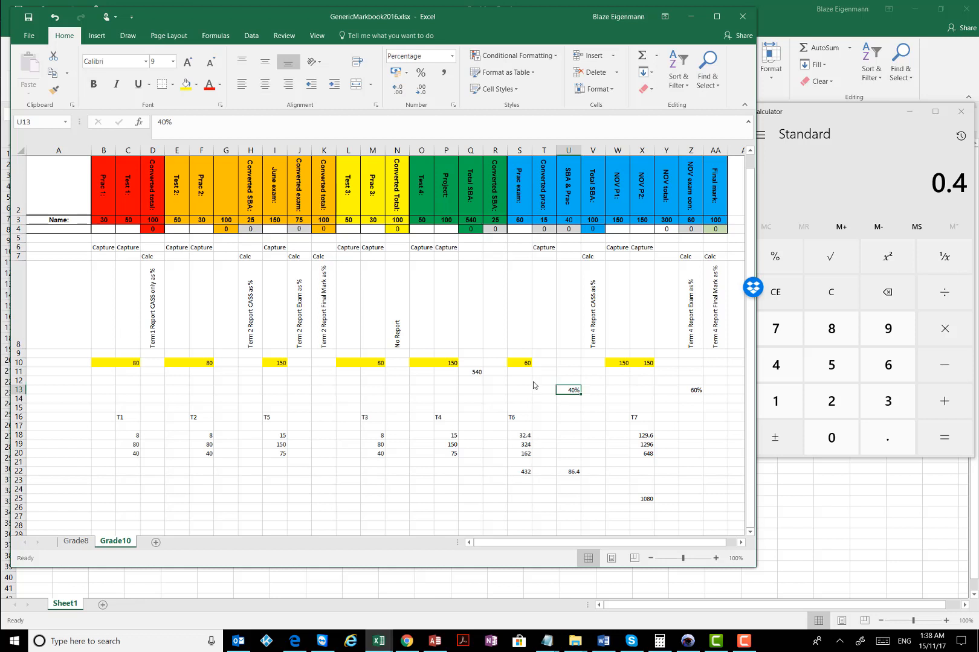
click(127, 363)
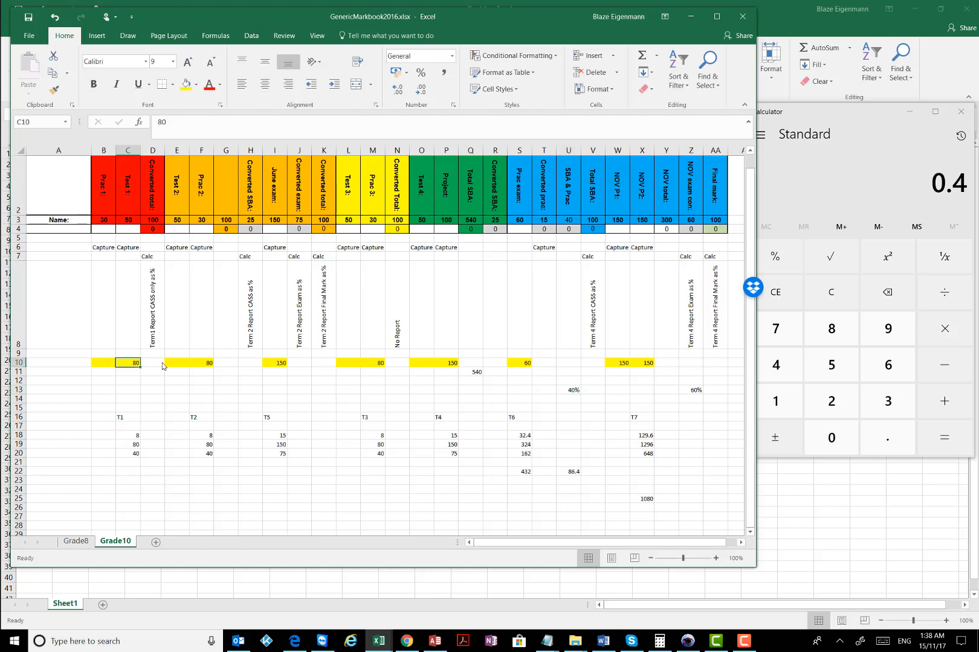
click(273, 355)
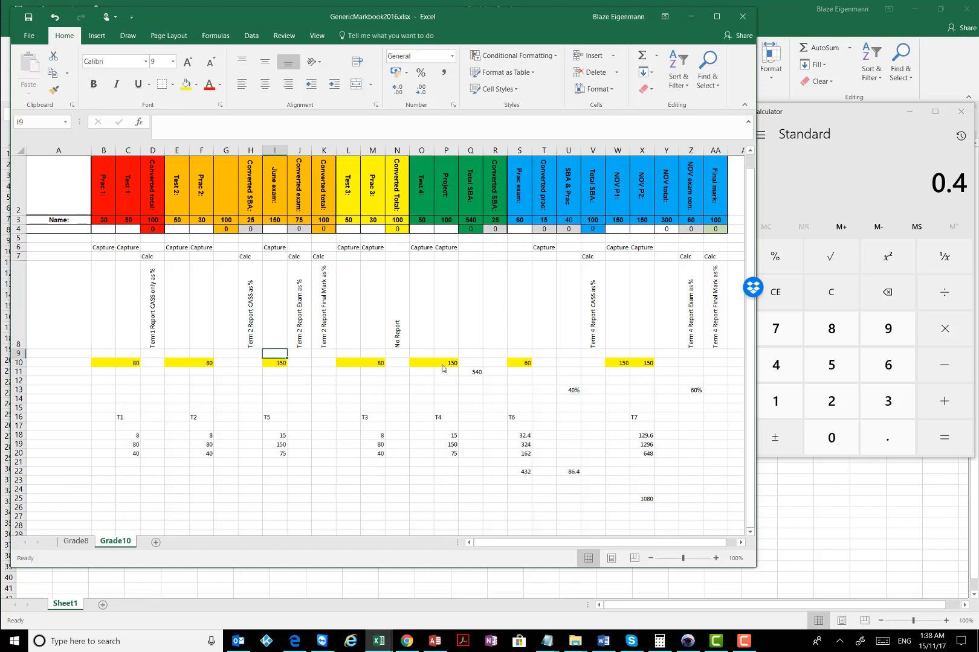
click(522, 366)
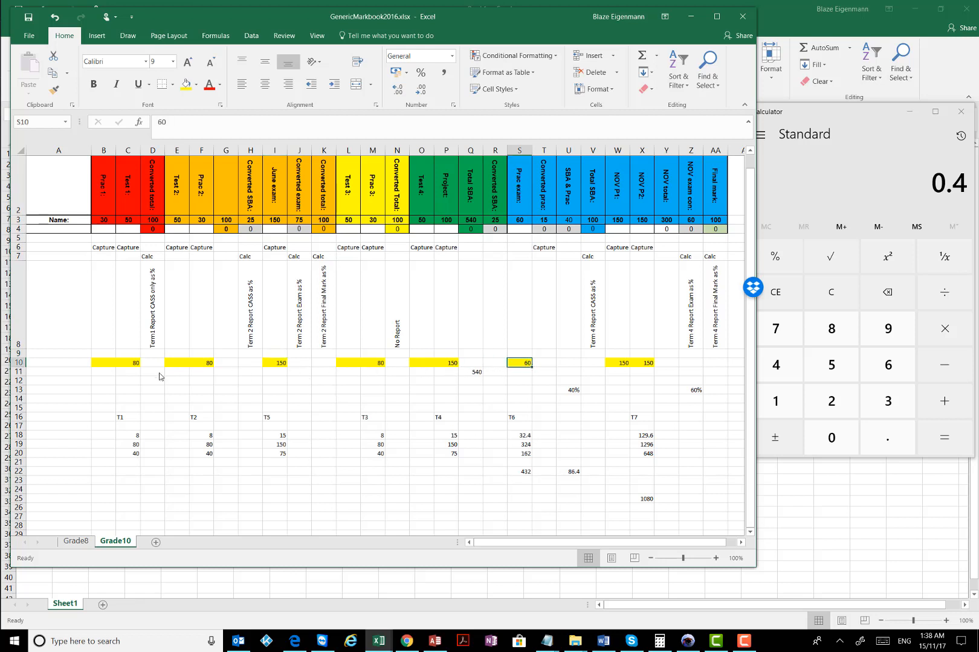
Step: Compare the T1 to T4 marks in row 18 with the highlighted test, prac, project and June exam totals in row 10
drag(128, 437, 445, 427)
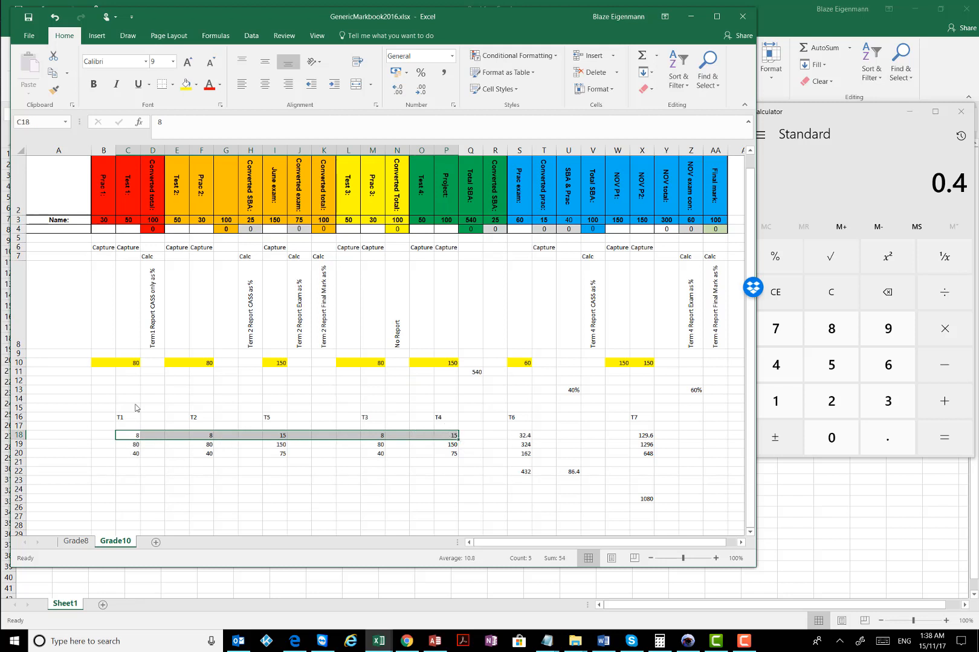
click(129, 365)
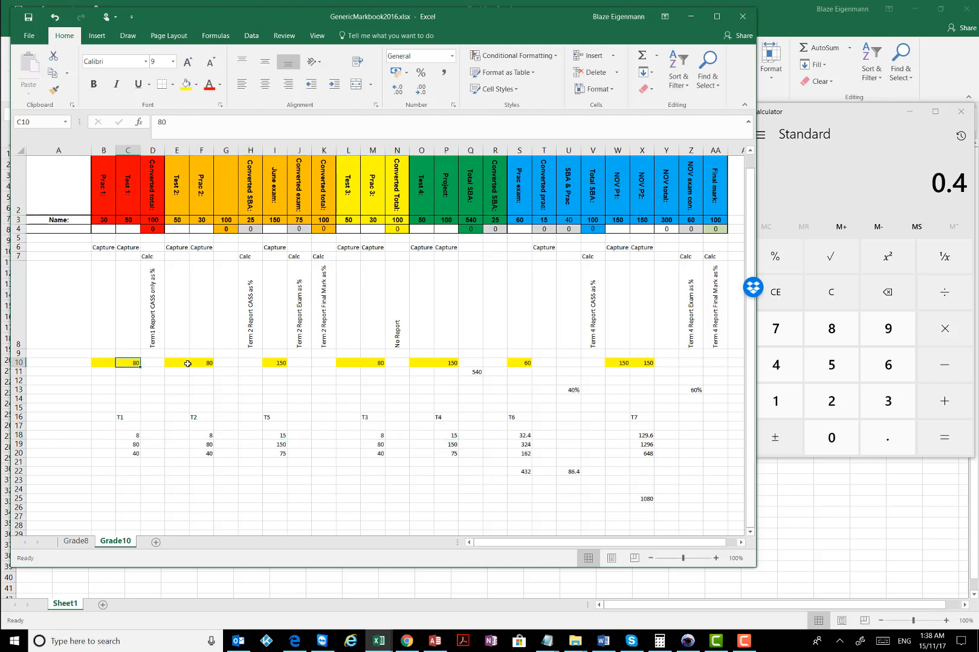
click(211, 366)
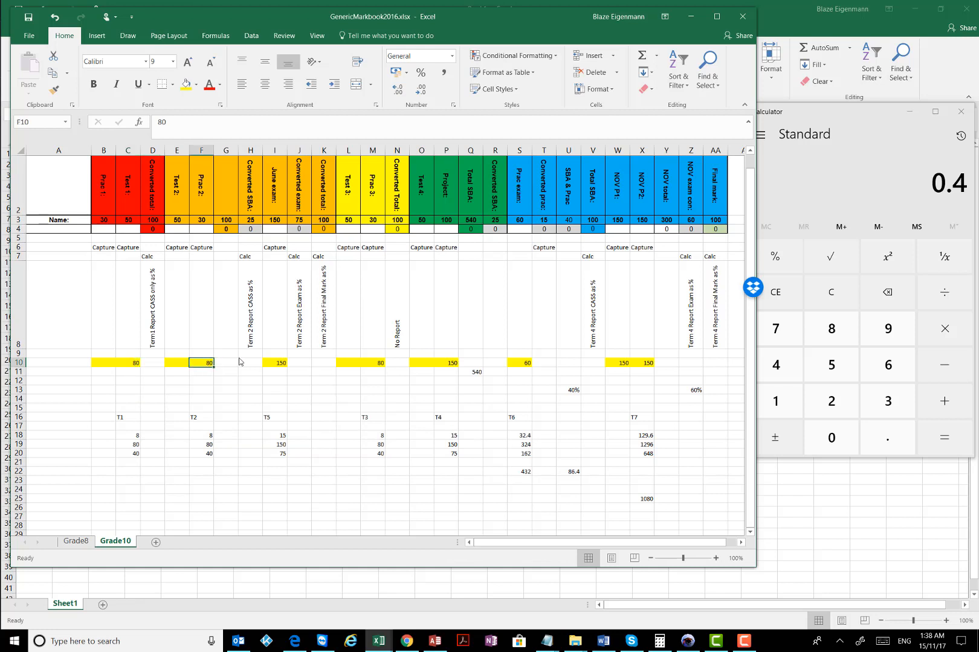
click(284, 365)
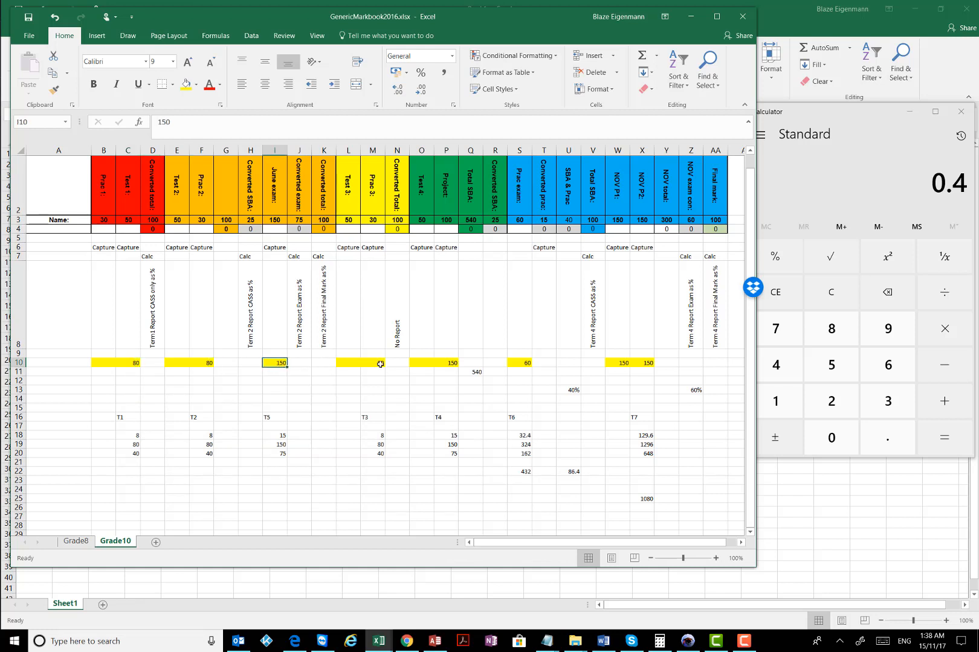
click(380, 364)
click(448, 366)
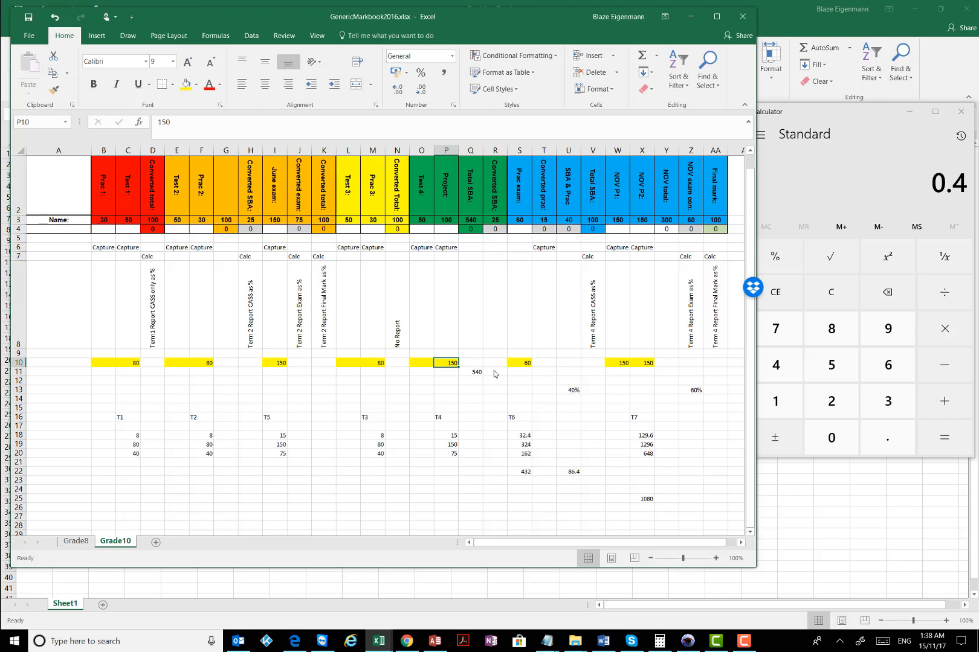
click(379, 363)
click(273, 366)
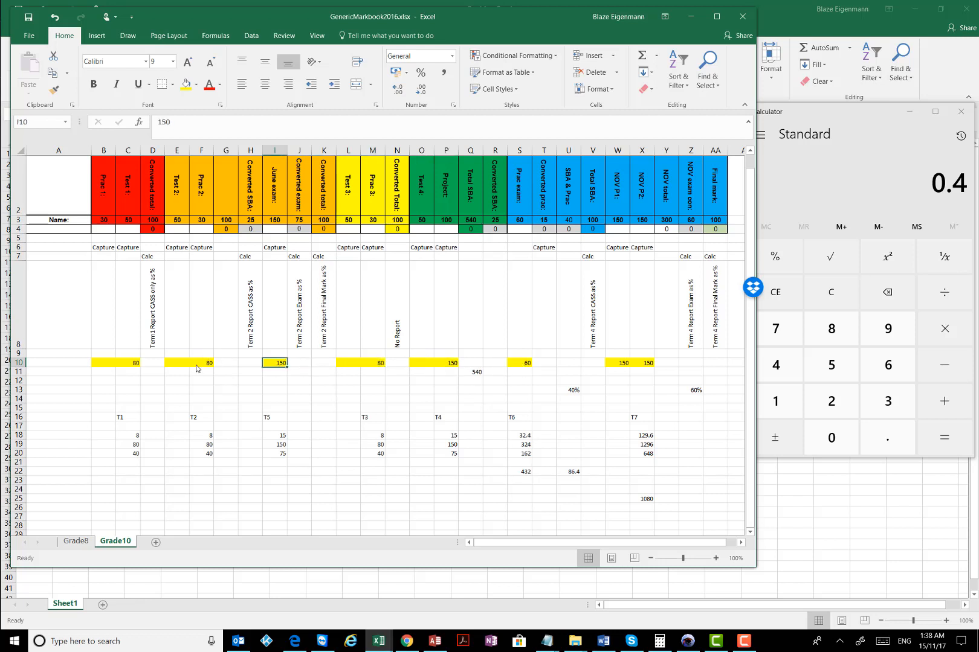
Step: Go through the row 18 marks for T1, T2, T5, T3 and T4, and select C18:P18 to check them together
click(128, 435)
click(209, 436)
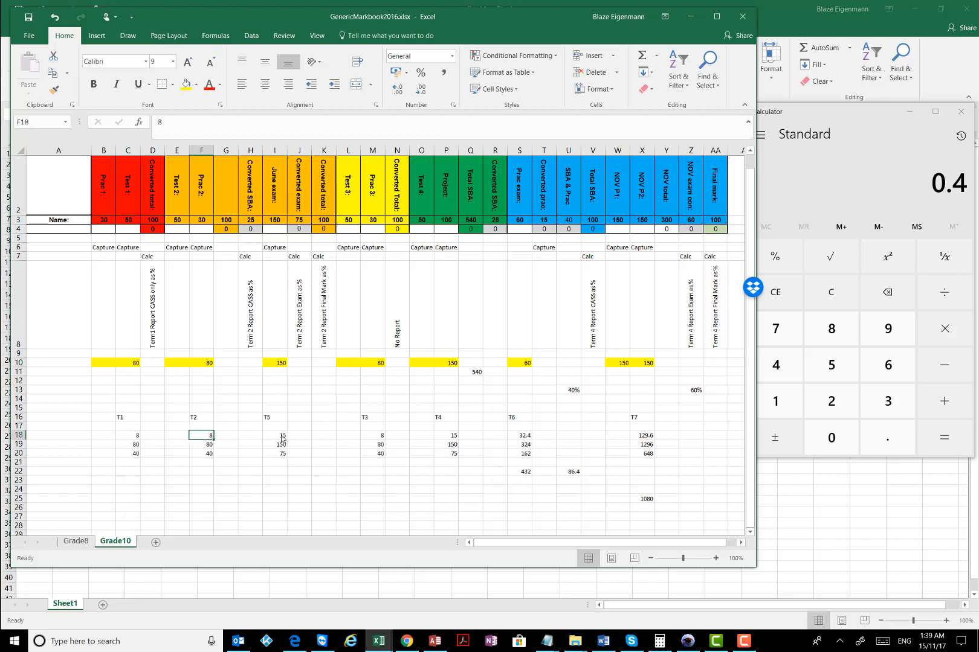
click(282, 437)
click(378, 436)
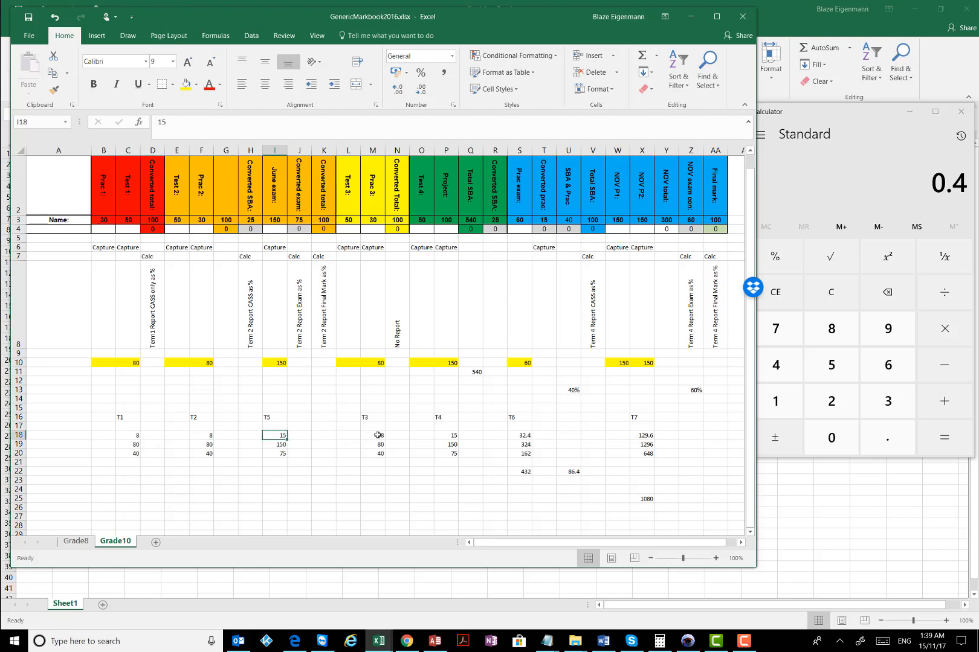
click(448, 436)
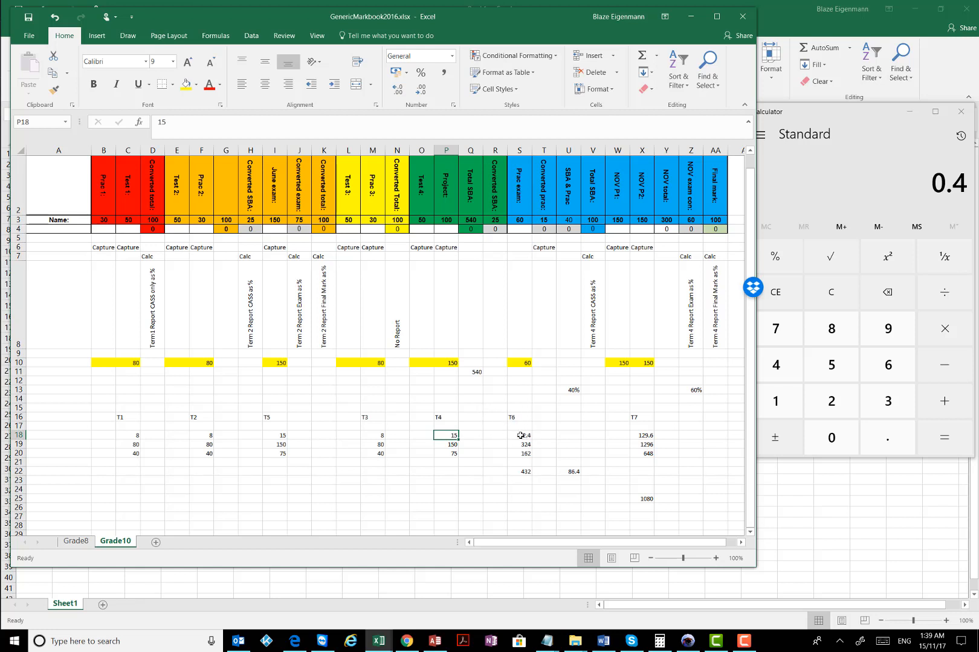
drag(454, 434, 142, 437)
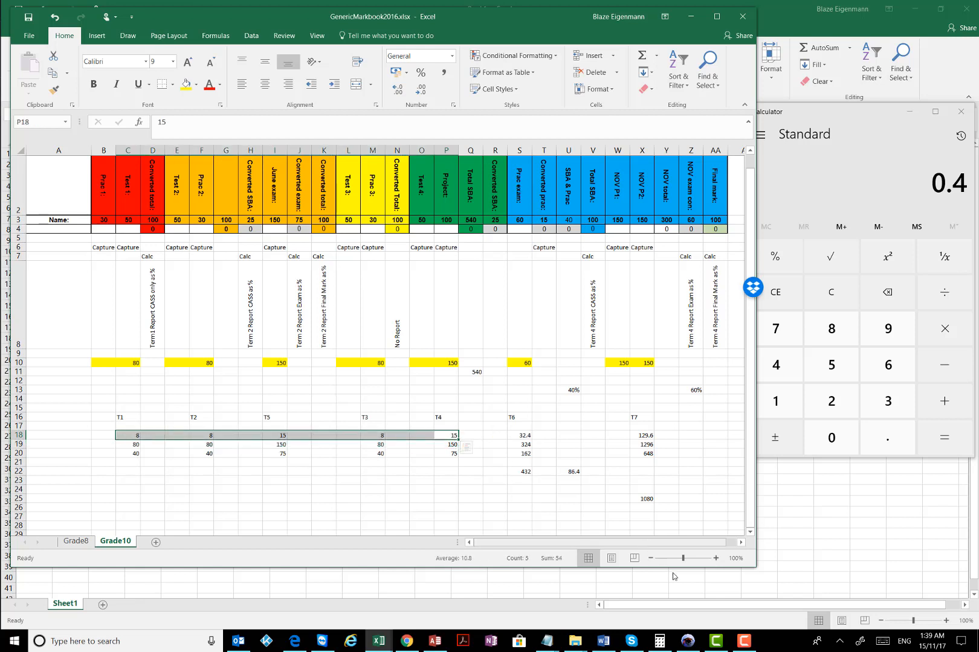
click(744, 646)
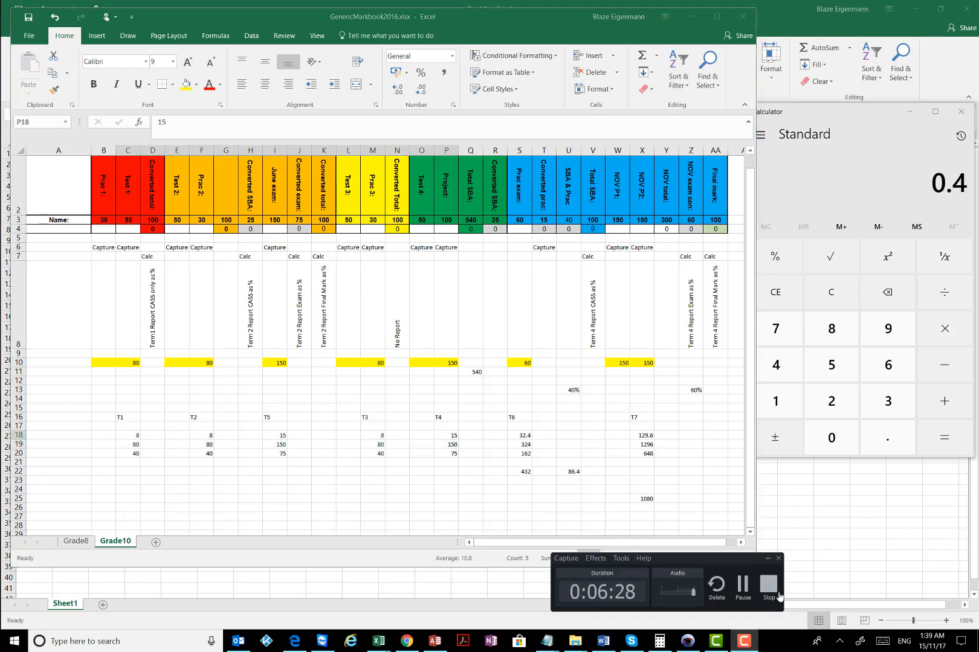
click(746, 585)
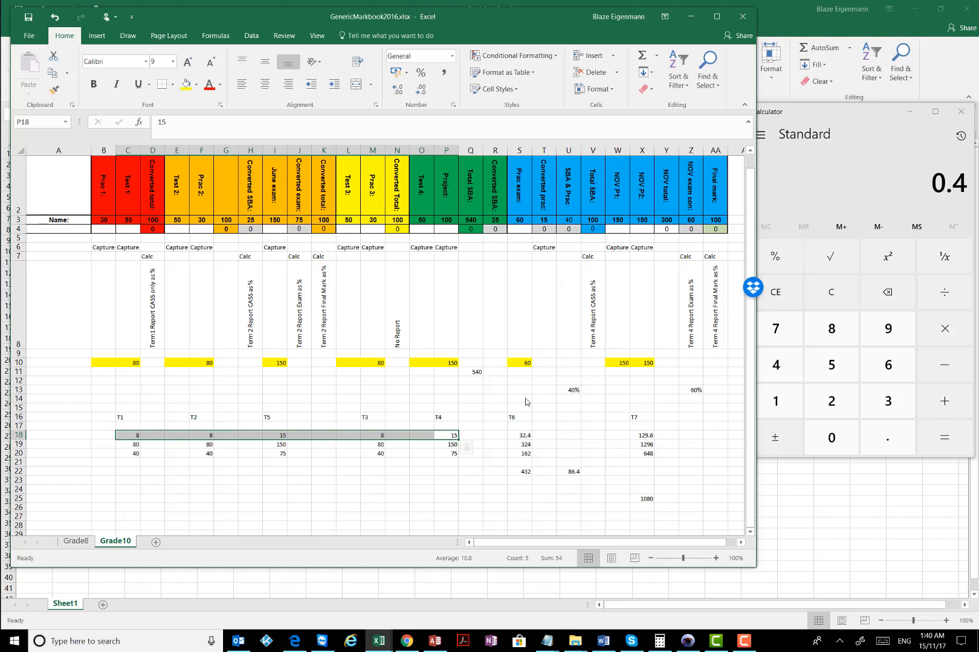
Step: Compare the T6 mark in S18 with the T1 to T4 marks selected together in C18:P18
click(519, 436)
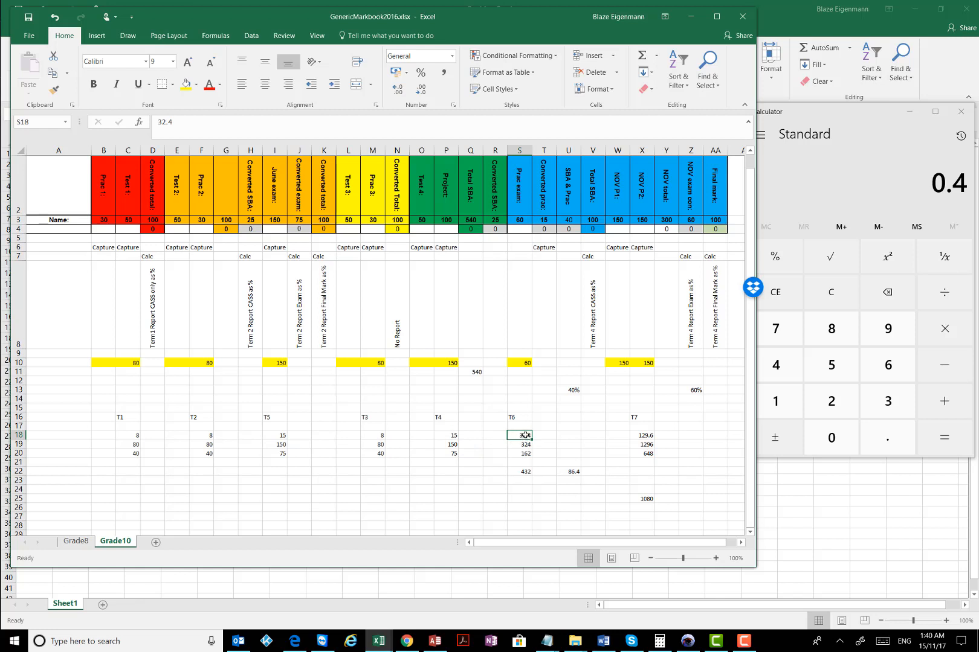
drag(448, 435, 128, 437)
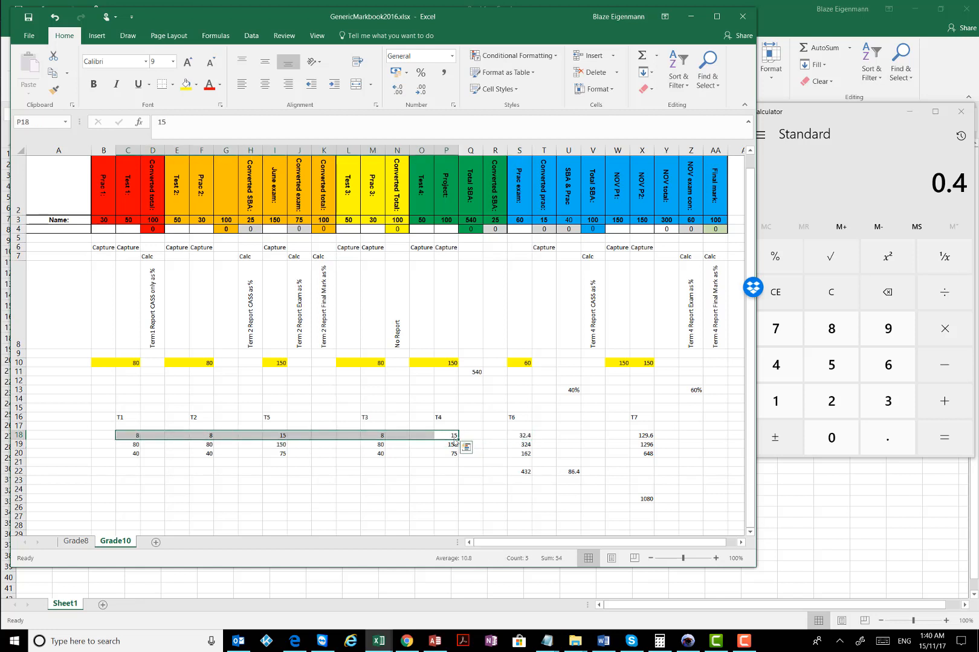
click(521, 436)
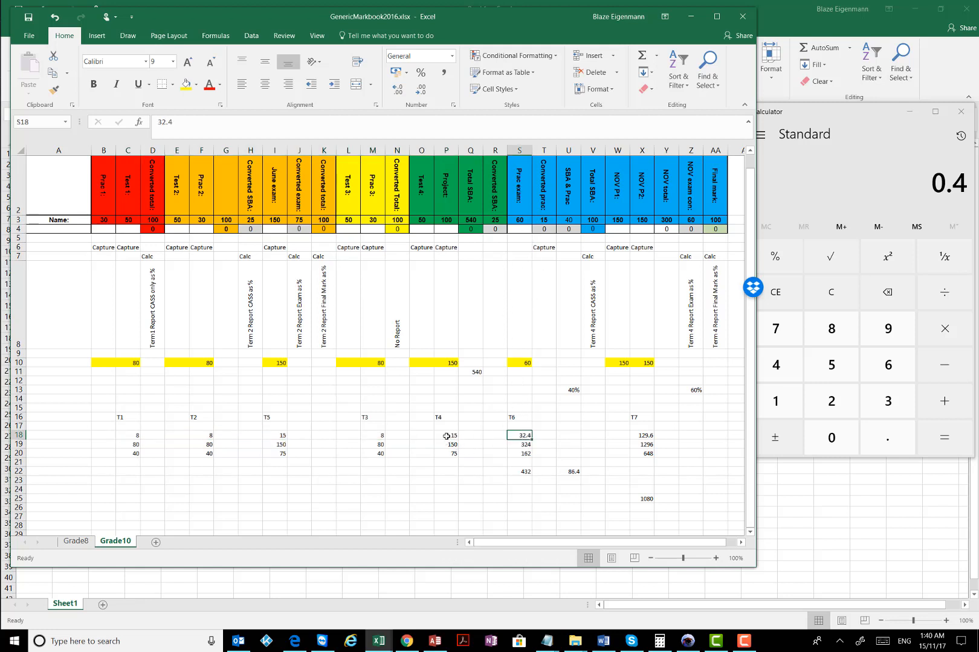
drag(446, 437, 130, 436)
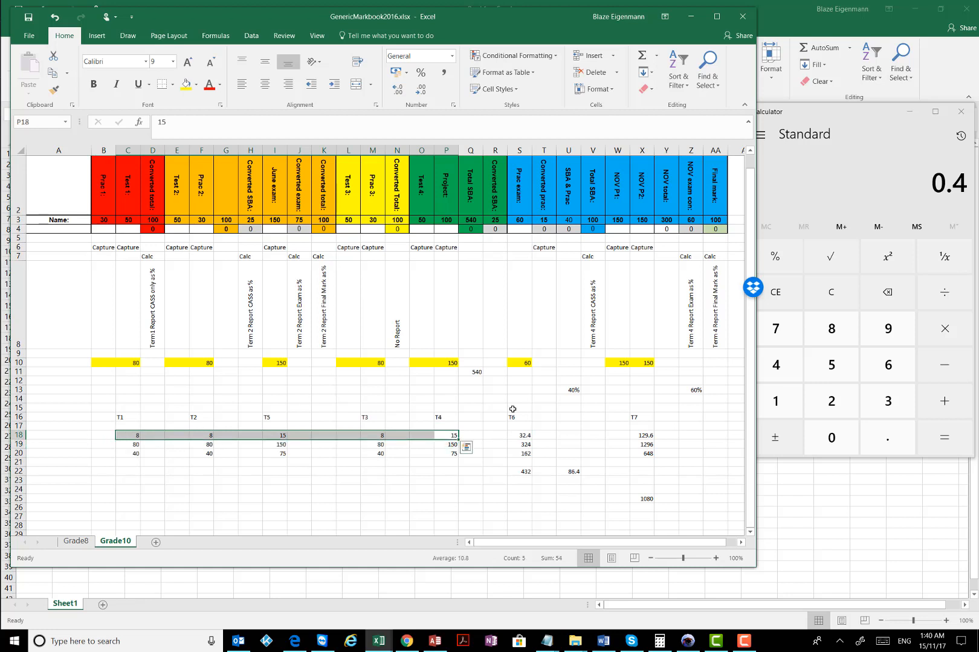
Step: In Calculator, add up the row 18 marks for T1, T2, T5, T3 and T4 as 8 + 8 + 15 + 8 + 15
click(830, 292)
click(831, 328)
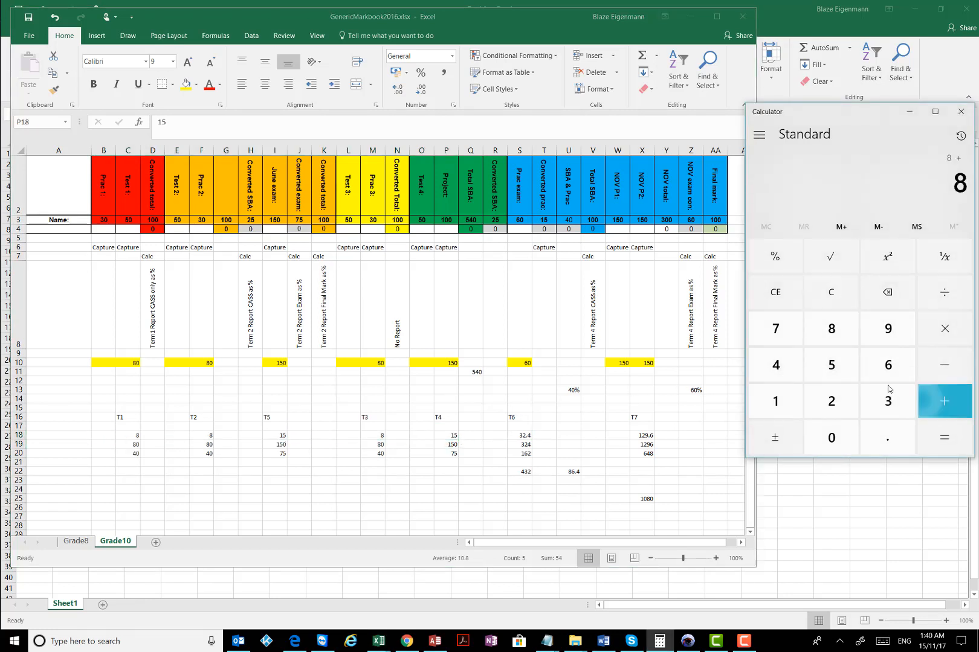
click(947, 403)
click(948, 405)
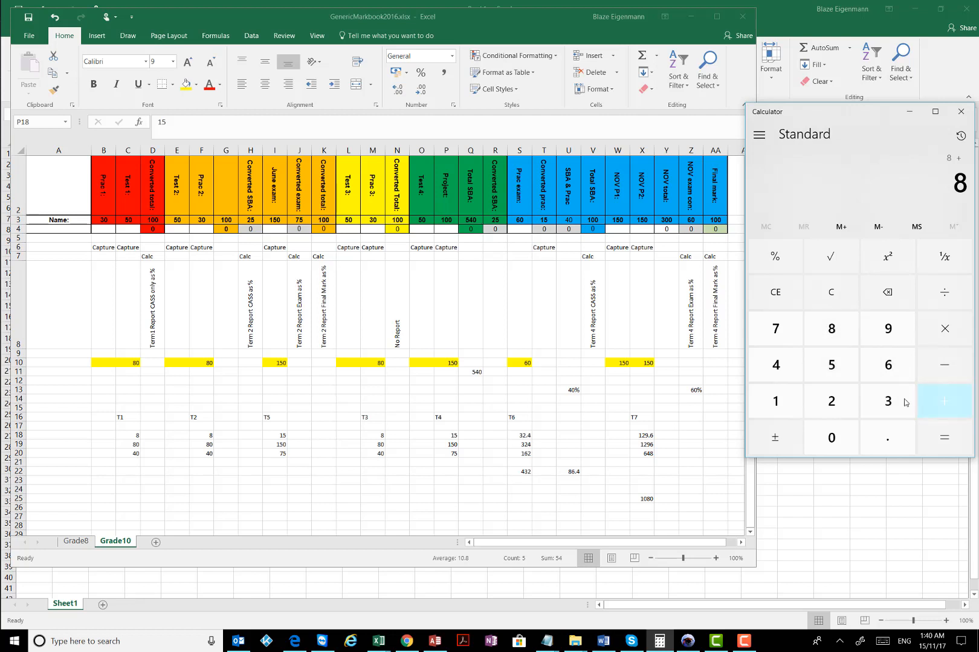
click(784, 404)
click(839, 363)
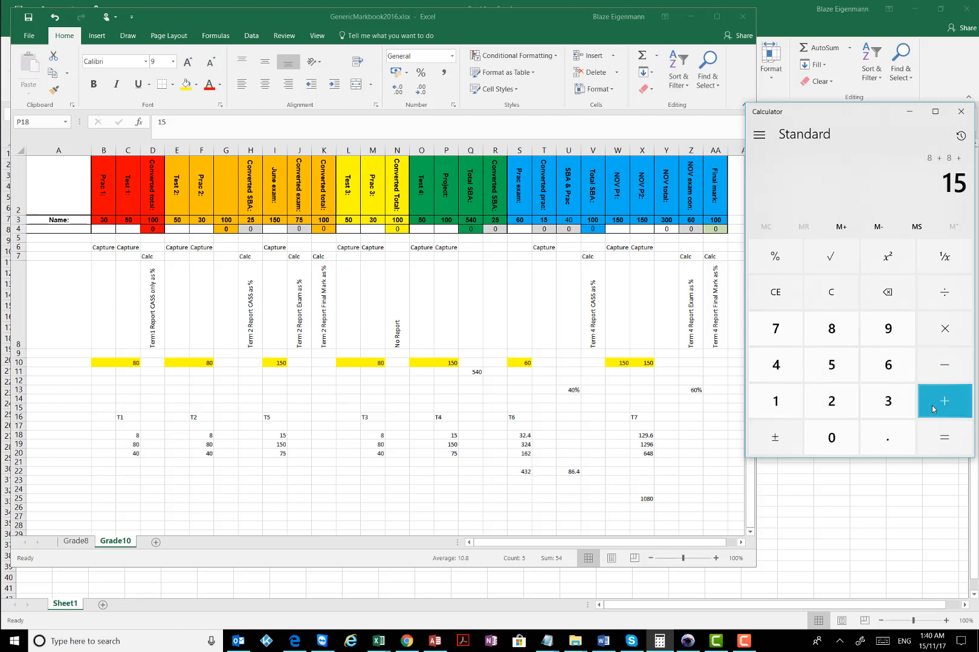
click(931, 405)
click(831, 328)
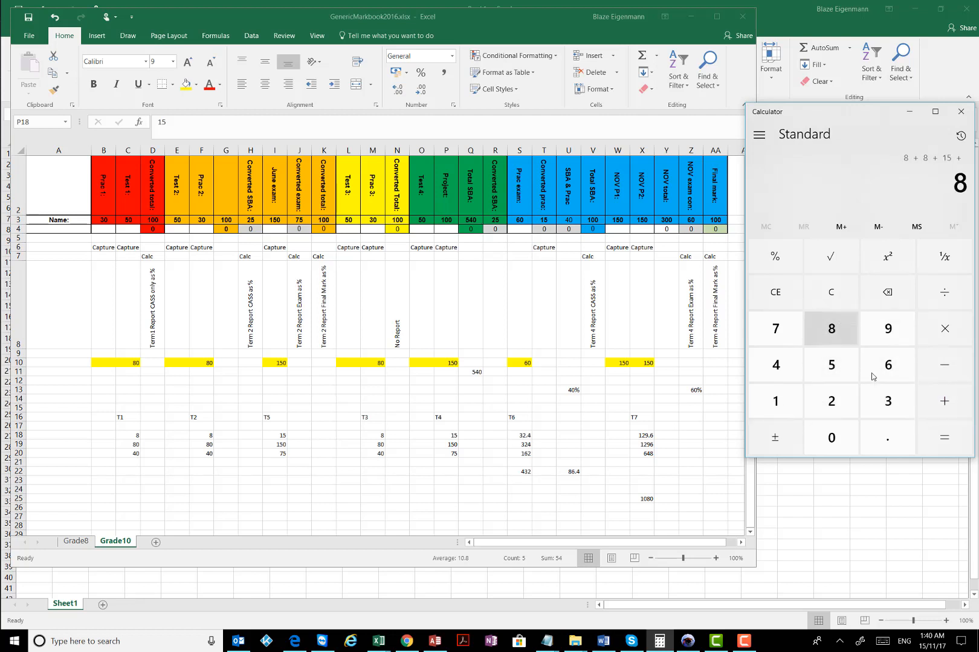
click(939, 399)
click(781, 401)
click(840, 373)
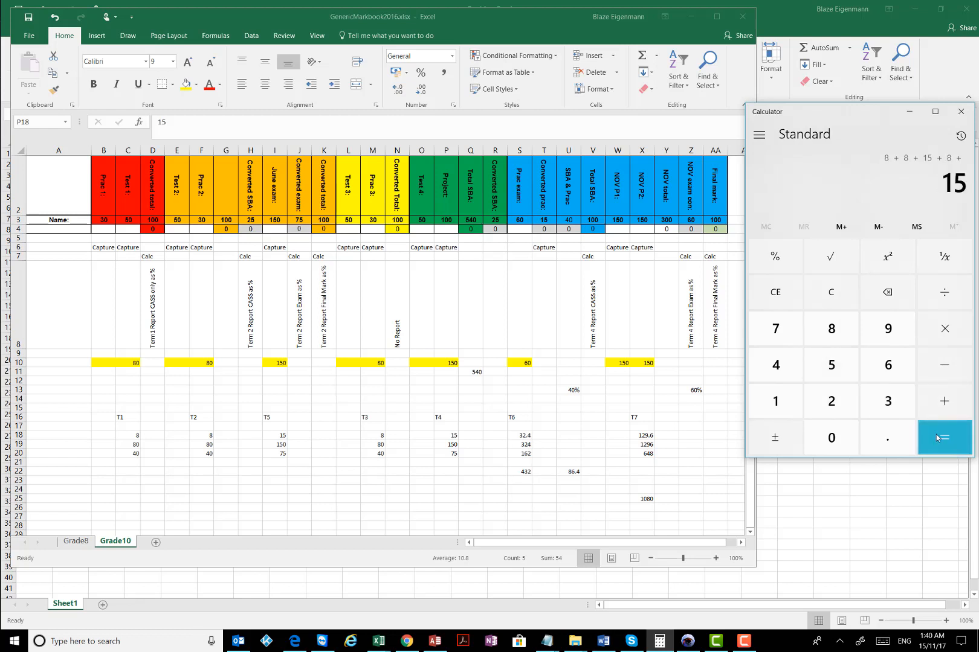
click(938, 435)
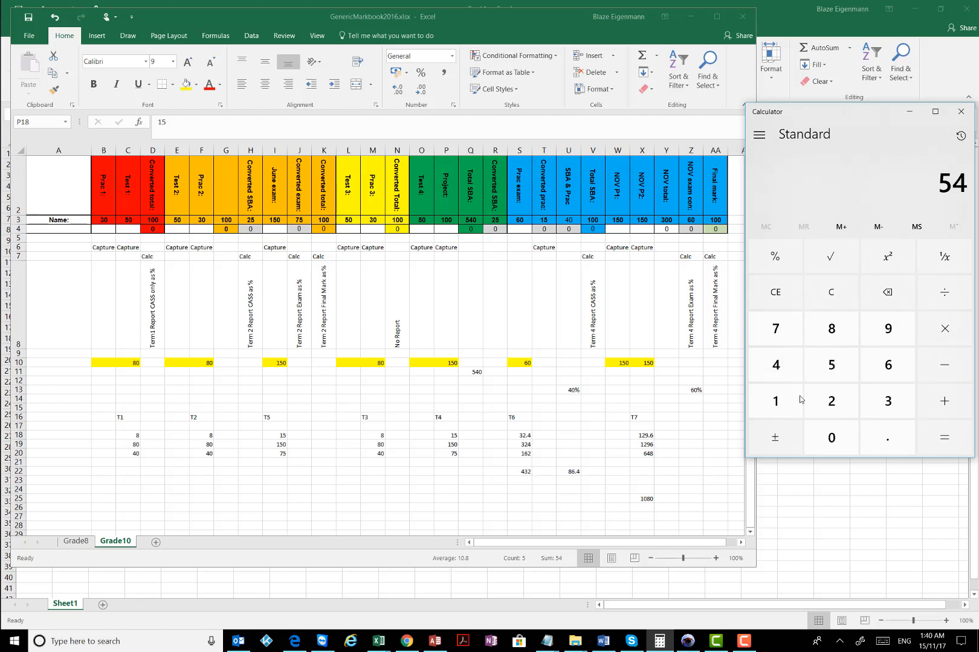
click(826, 301)
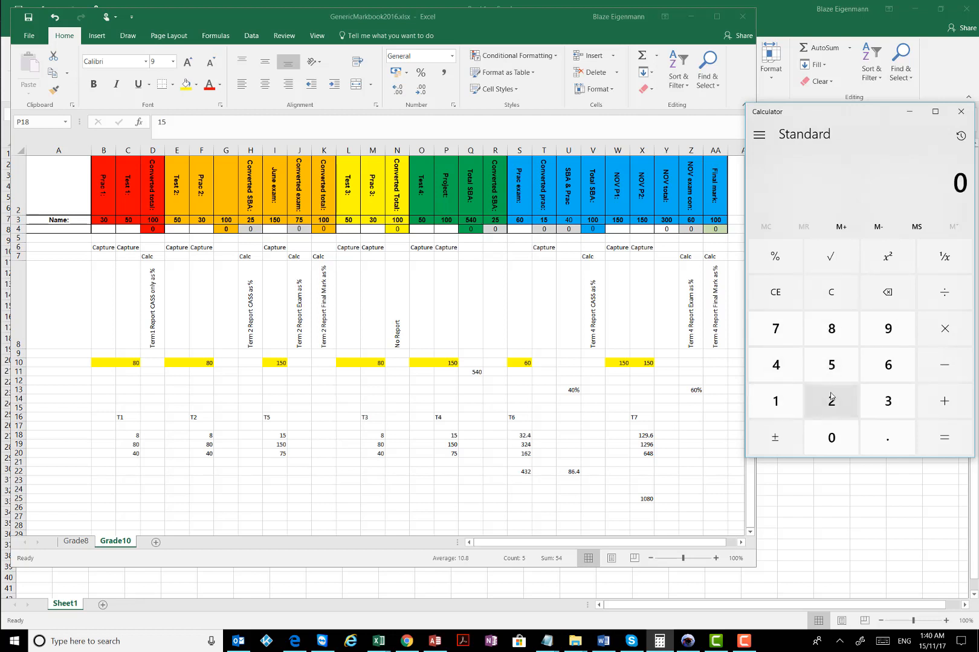
click(831, 401)
click(832, 364)
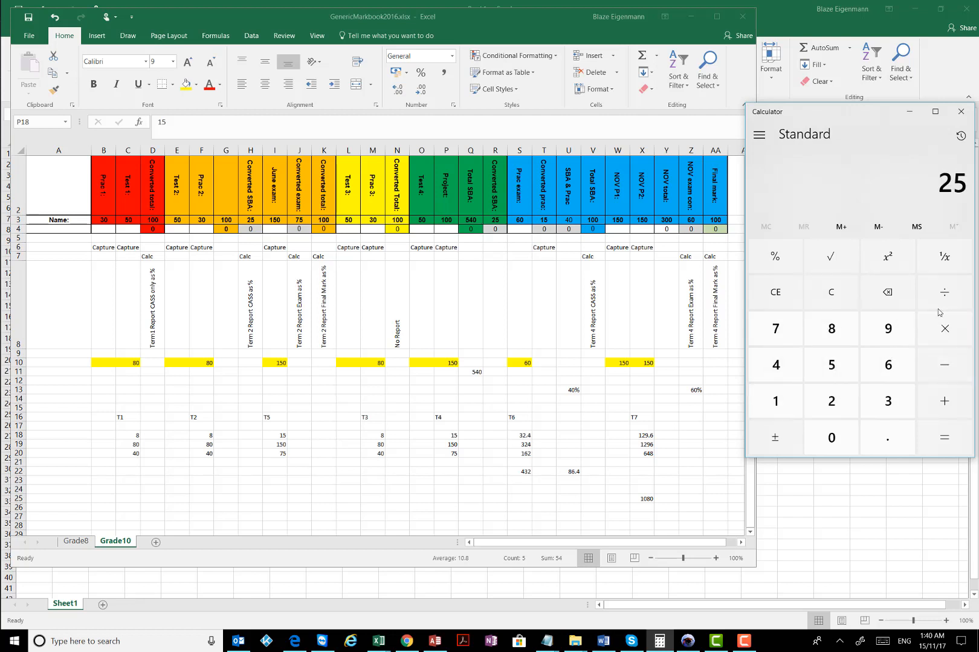
click(854, 294)
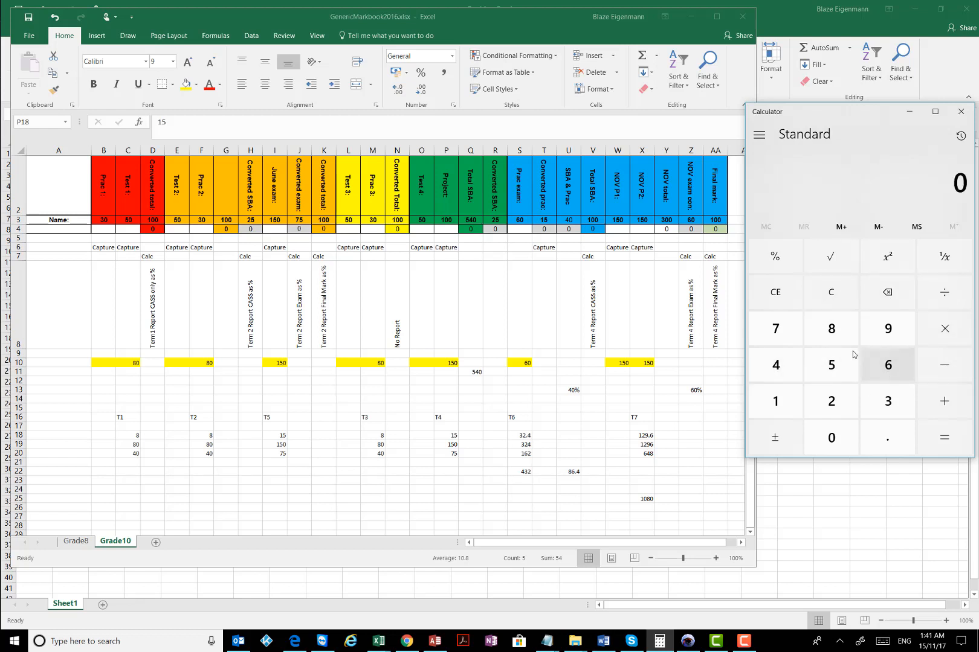
Step: Calculate 40 × 54 to start working out the SBA & Prac total from the row 18 marks
click(789, 368)
click(831, 437)
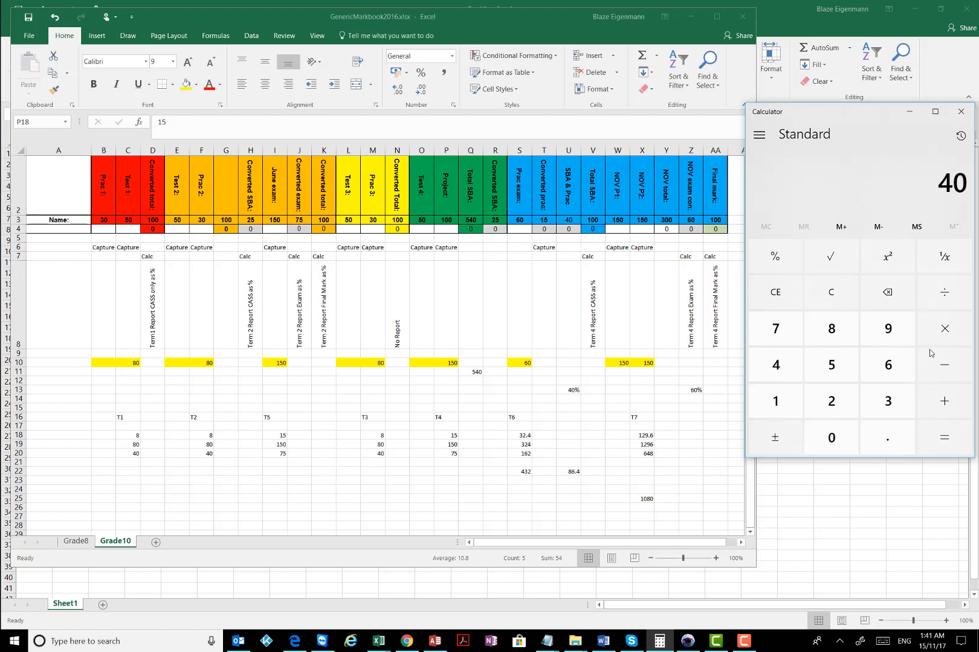
click(946, 330)
click(821, 369)
click(775, 365)
click(940, 441)
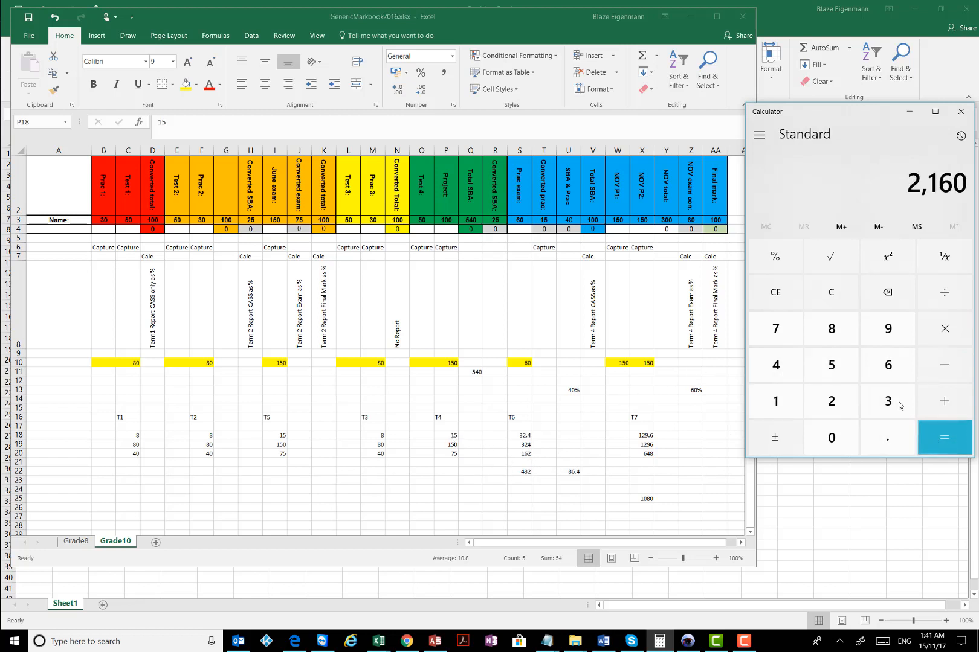
Step: Store the 40 × 54 product in the calculator's memory, recall it and divide it by 25
click(855, 229)
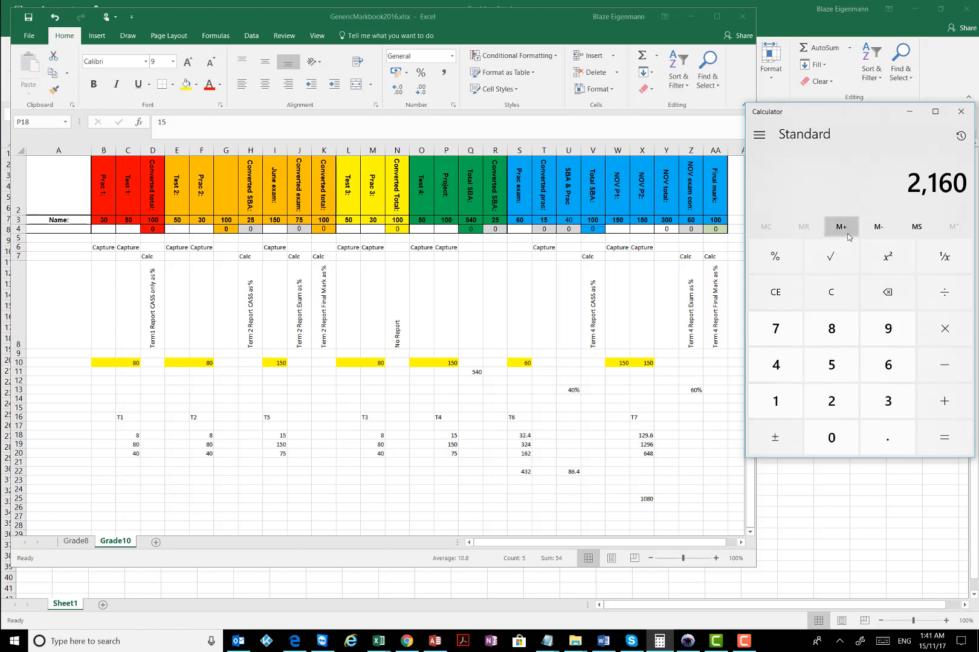
click(833, 296)
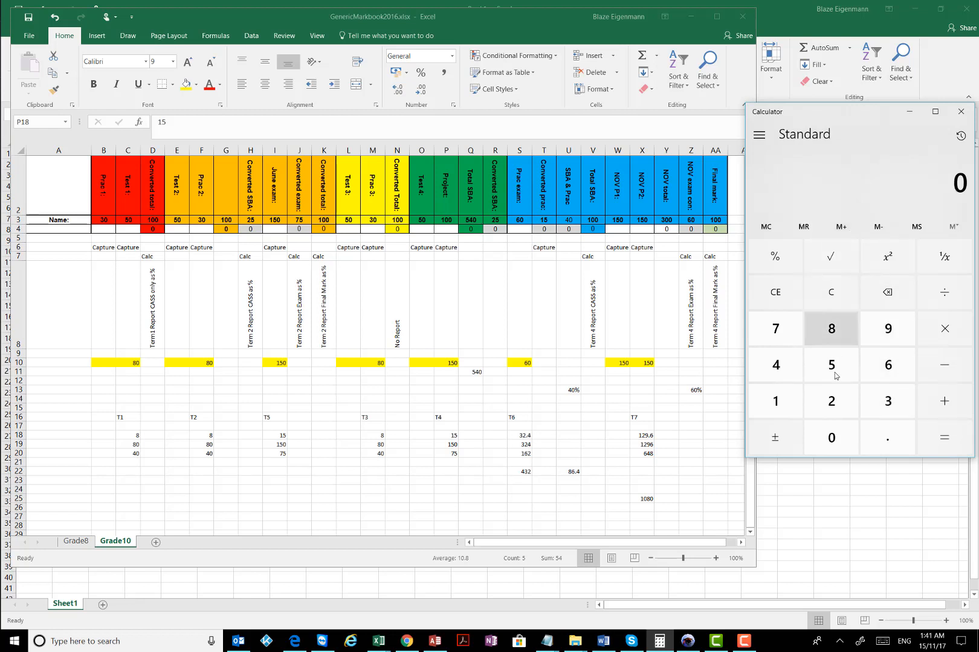
click(803, 227)
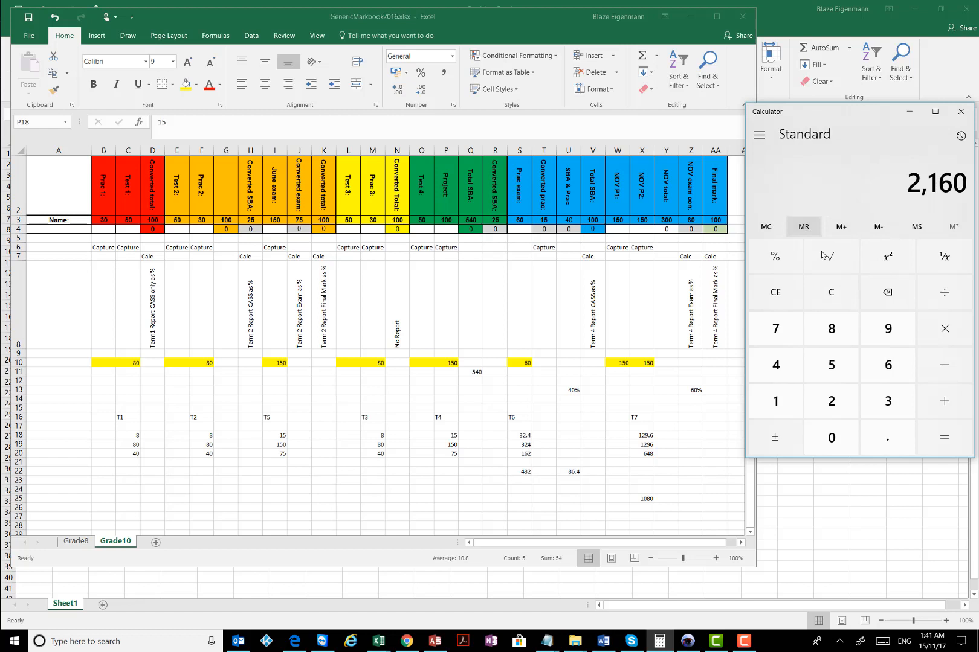
click(948, 300)
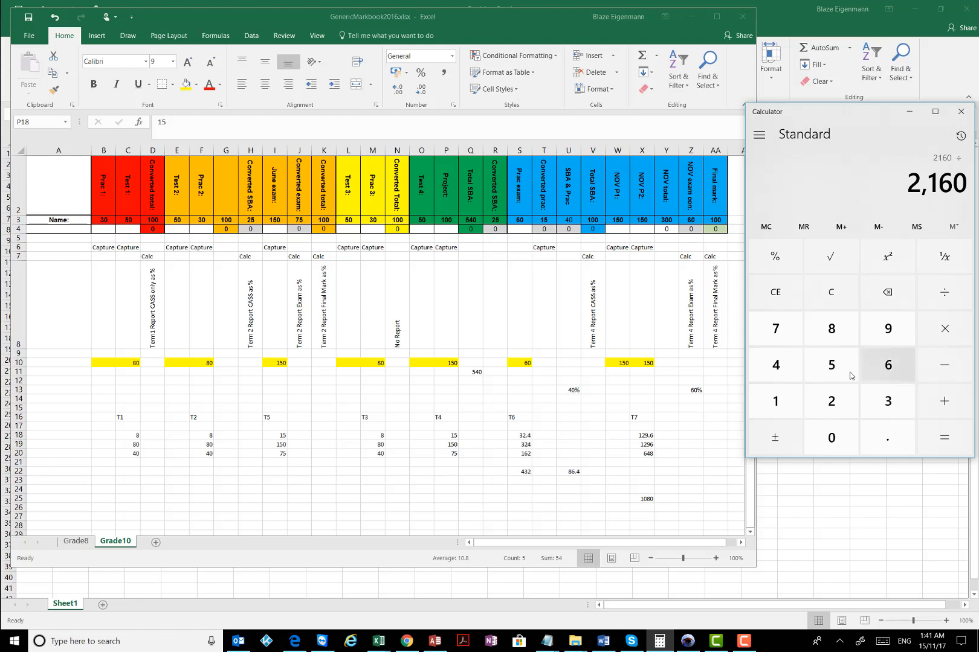
click(835, 403)
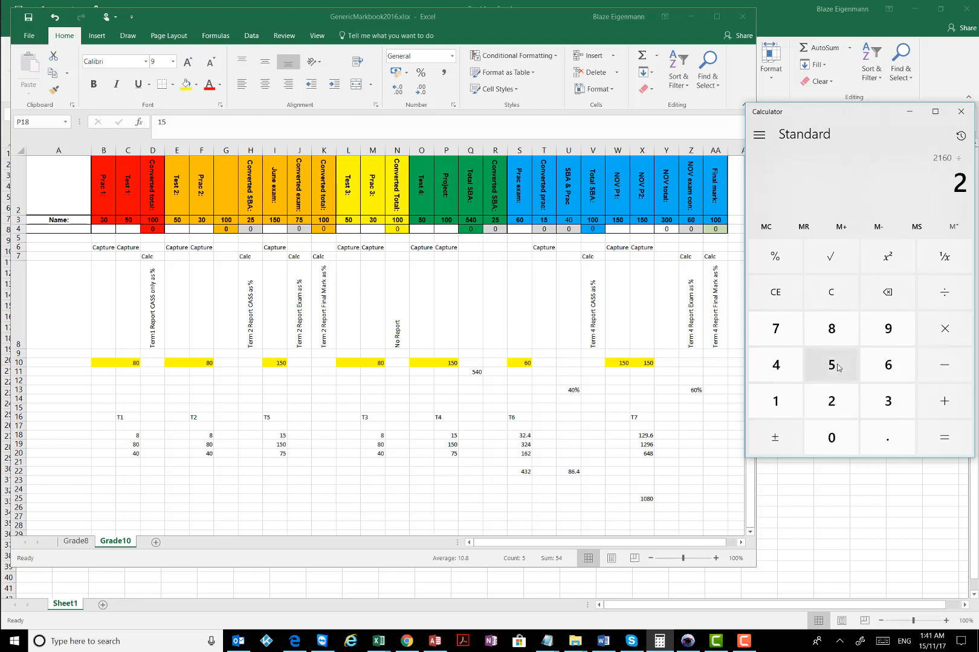
click(833, 367)
click(936, 449)
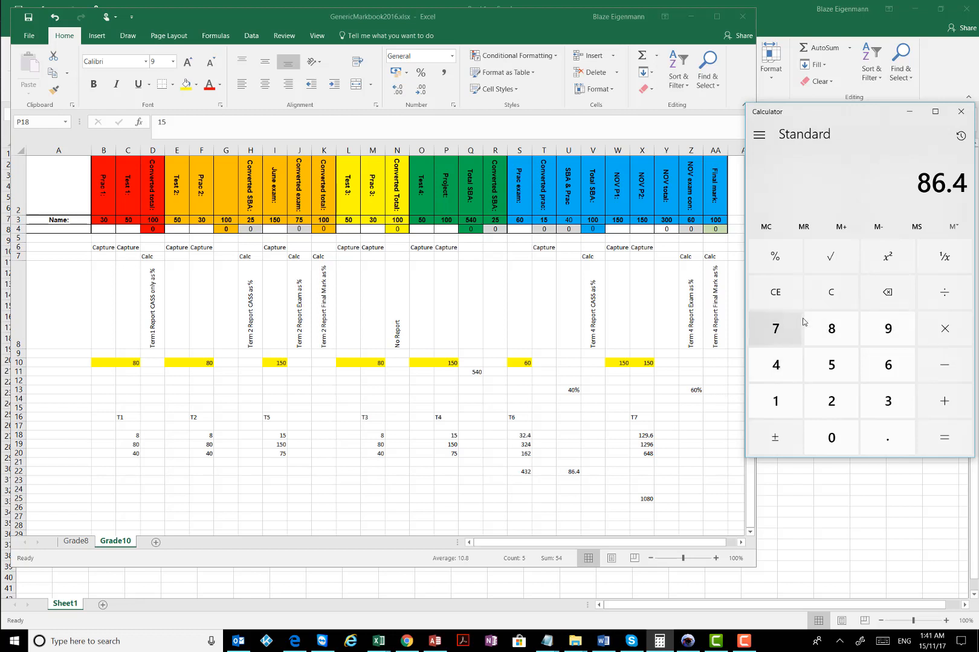
click(744, 641)
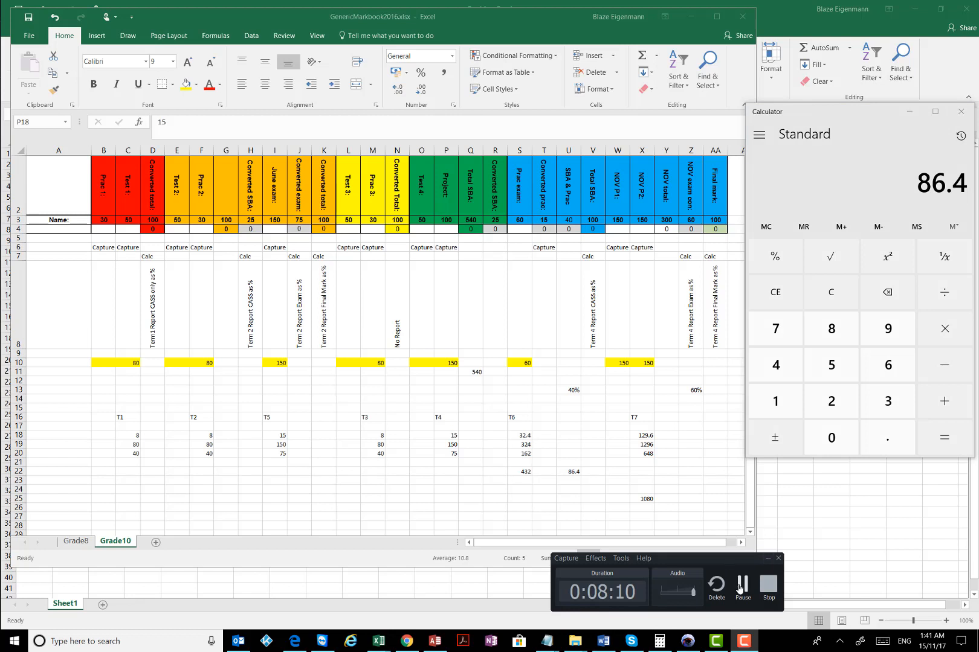
Step: Recheck the C18:P18 marks in the workbook, replace the calculator's memory with 86.4, and clear the display
click(450, 438)
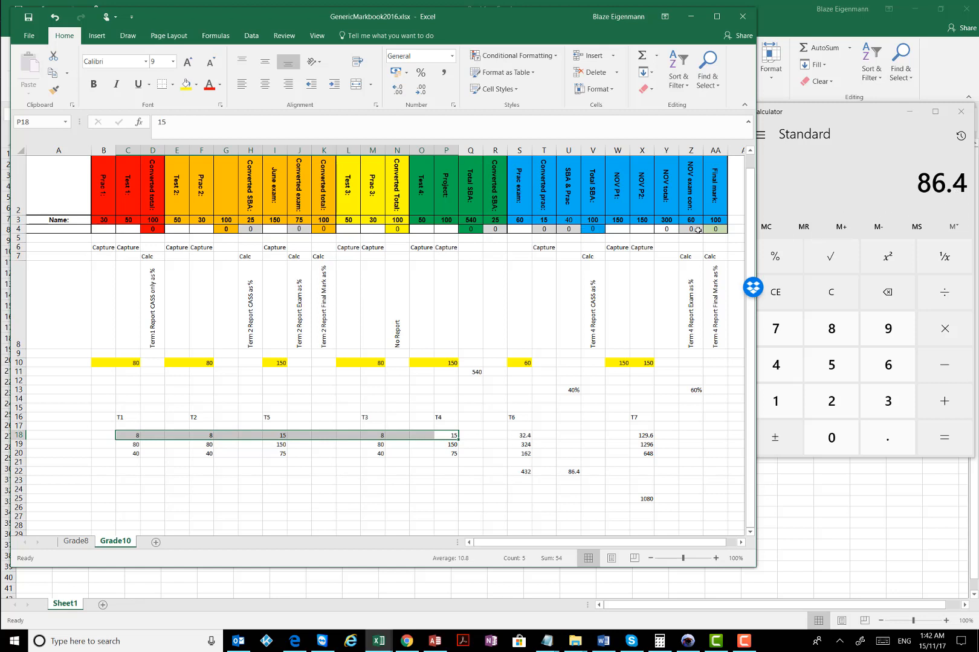
click(795, 221)
click(771, 227)
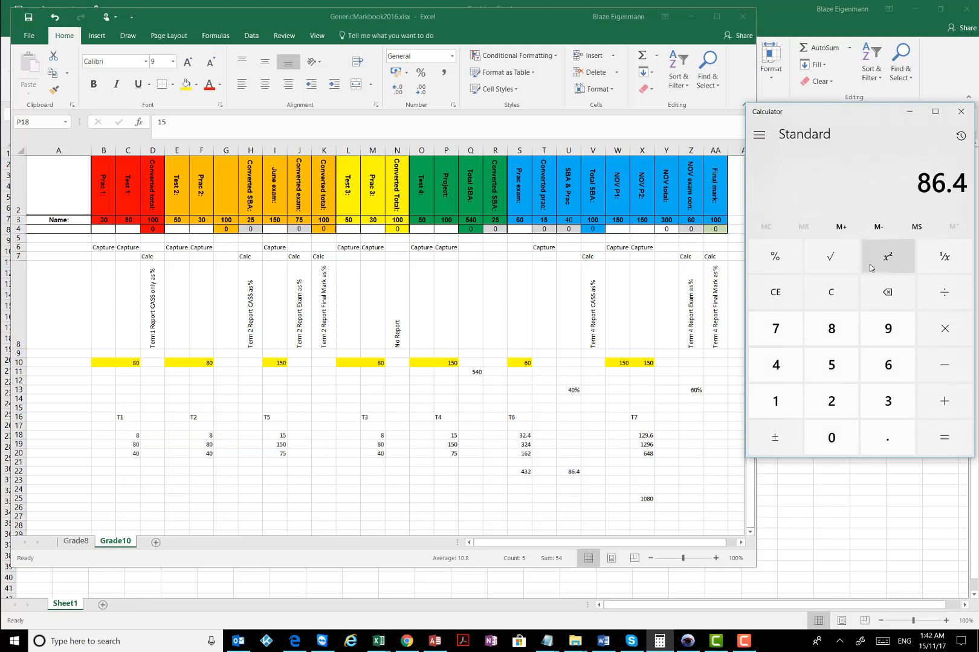
click(841, 227)
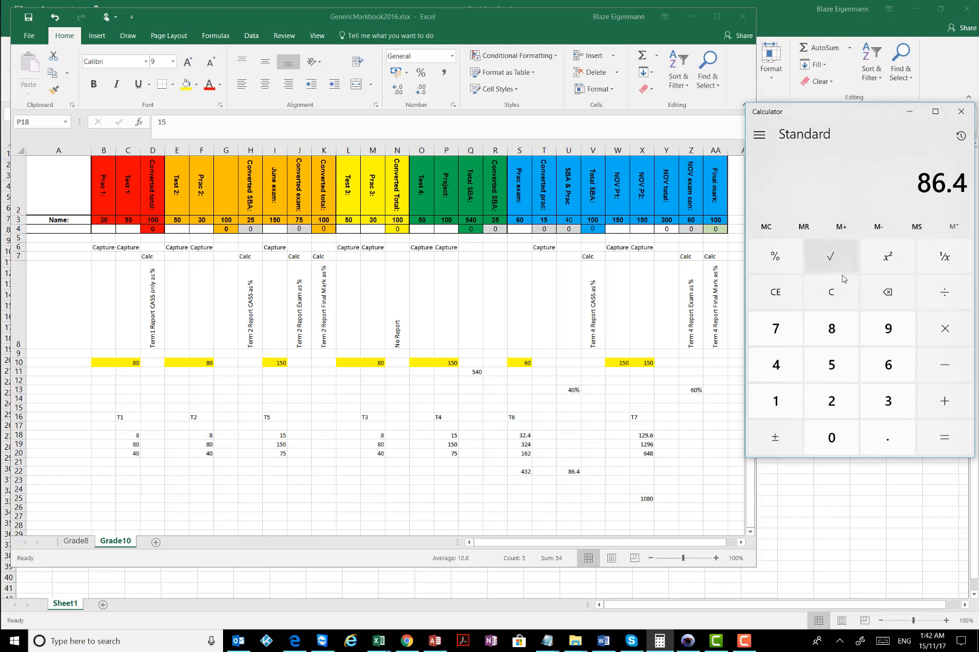
click(833, 293)
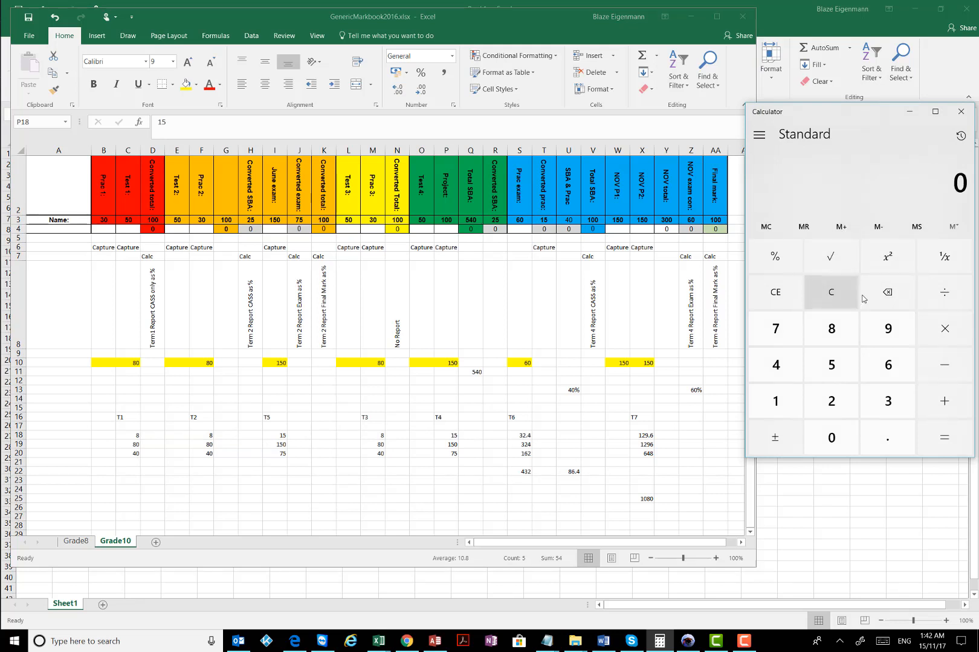
Step: Divide 54 by the 86.4 held in the calculator's memory
click(832, 367)
click(776, 365)
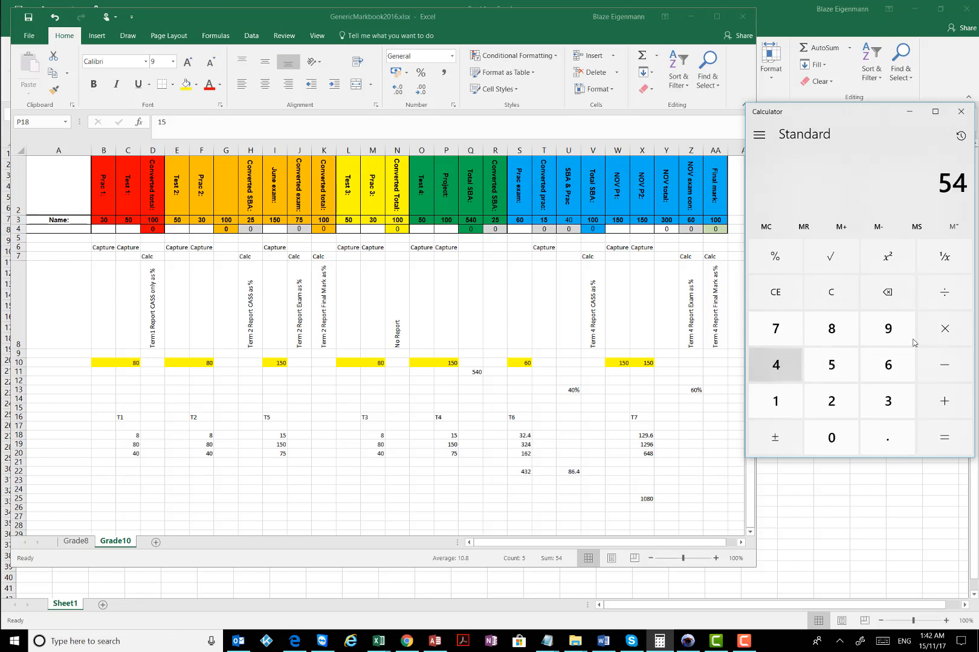
click(944, 293)
click(804, 227)
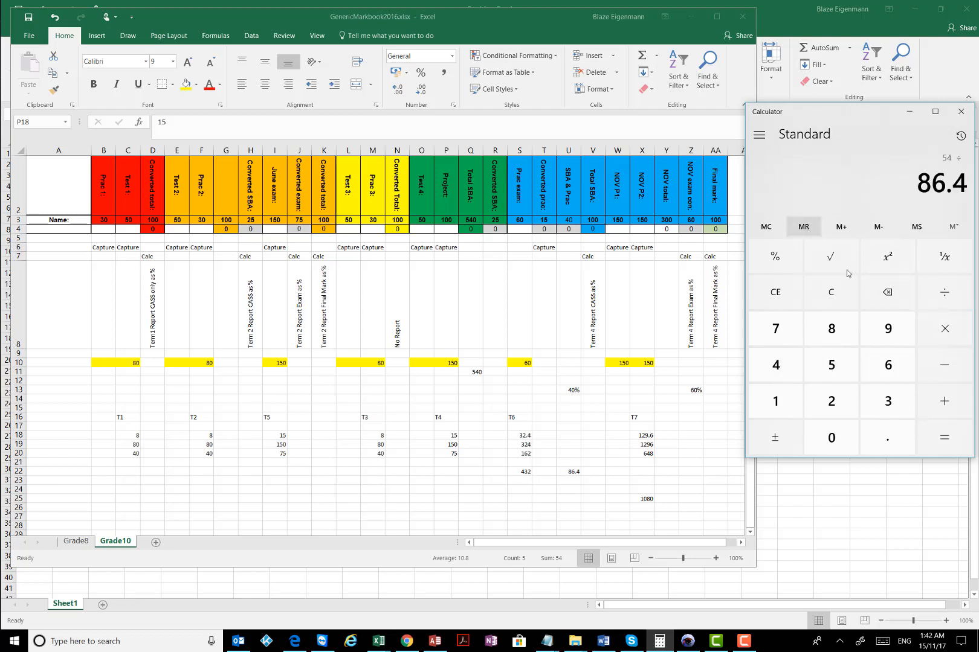
click(944, 437)
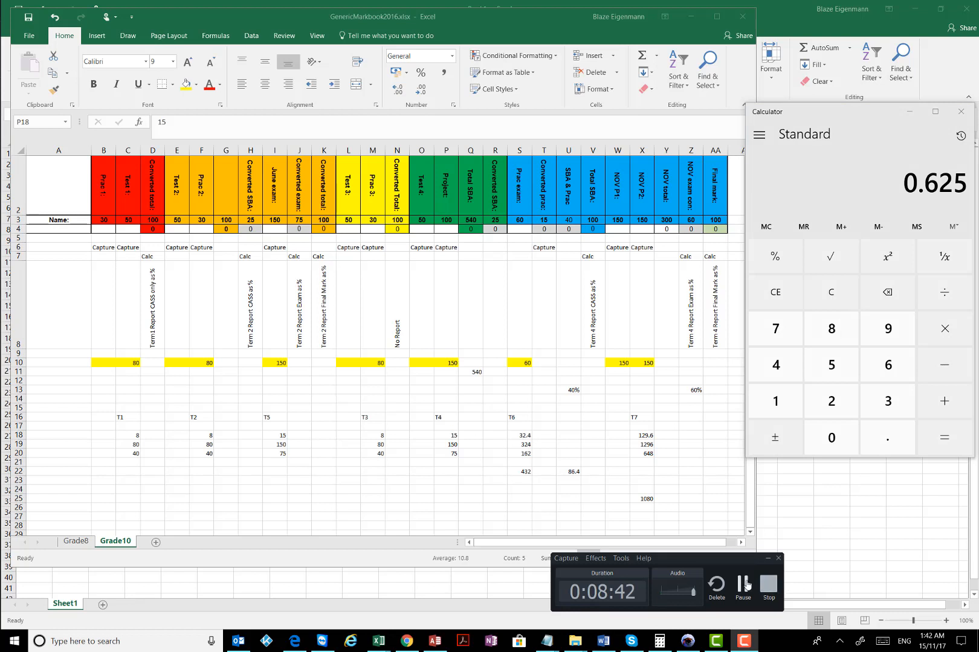
Step: Multiply the quotient by 100 to express it as a percentage, and clear the calculator display
click(943, 330)
click(785, 403)
click(823, 436)
click(824, 438)
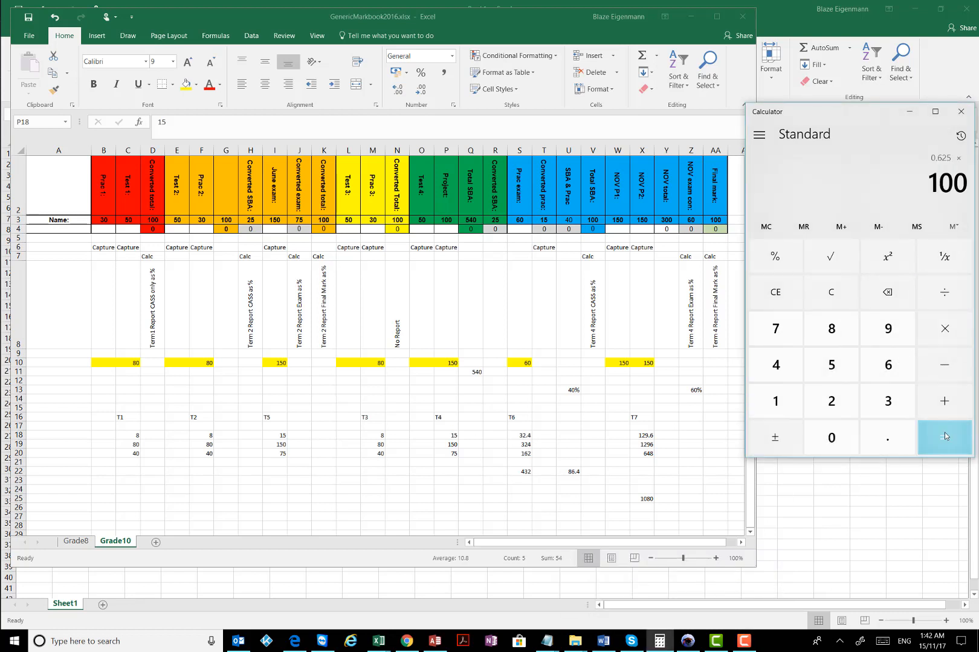
click(944, 437)
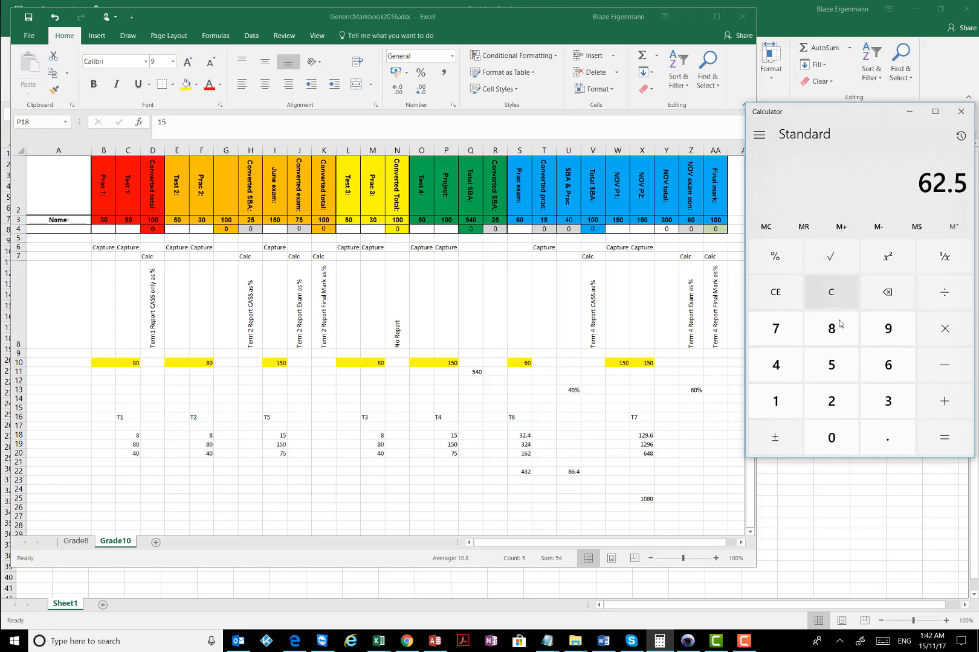
click(835, 293)
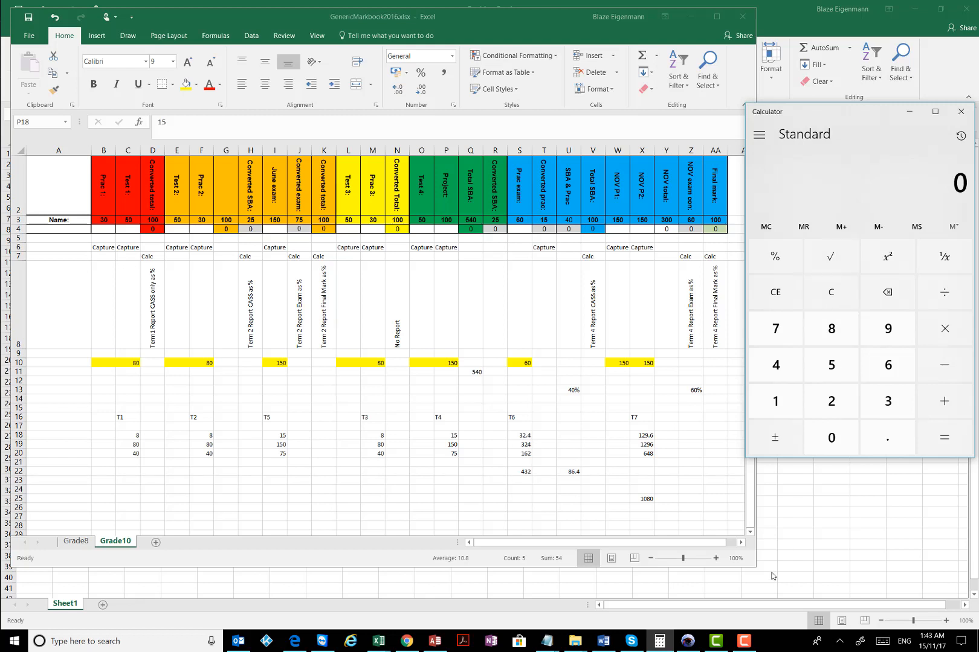
Step: Recall the stored percentage in the calculator and select H18:P18 in the workbook to check the marks it covers
click(743, 641)
click(742, 585)
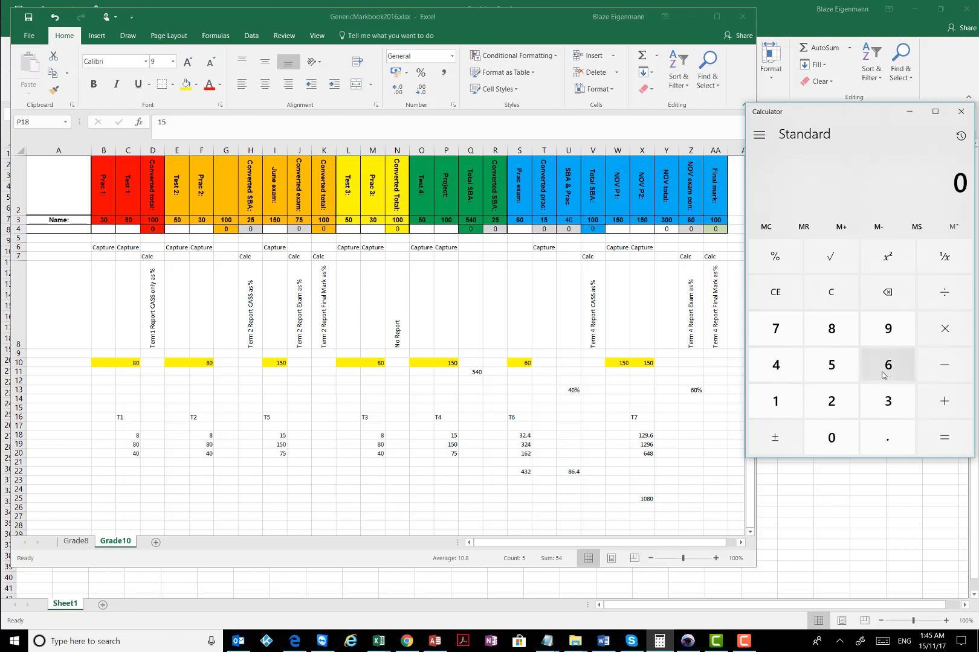
click(803, 227)
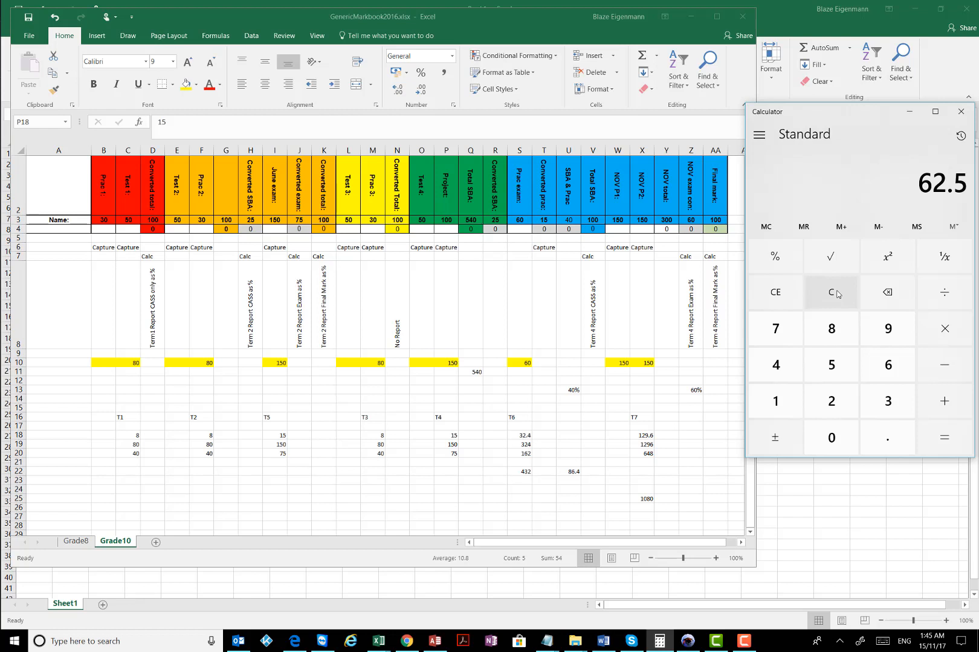
drag(450, 436, 250, 435)
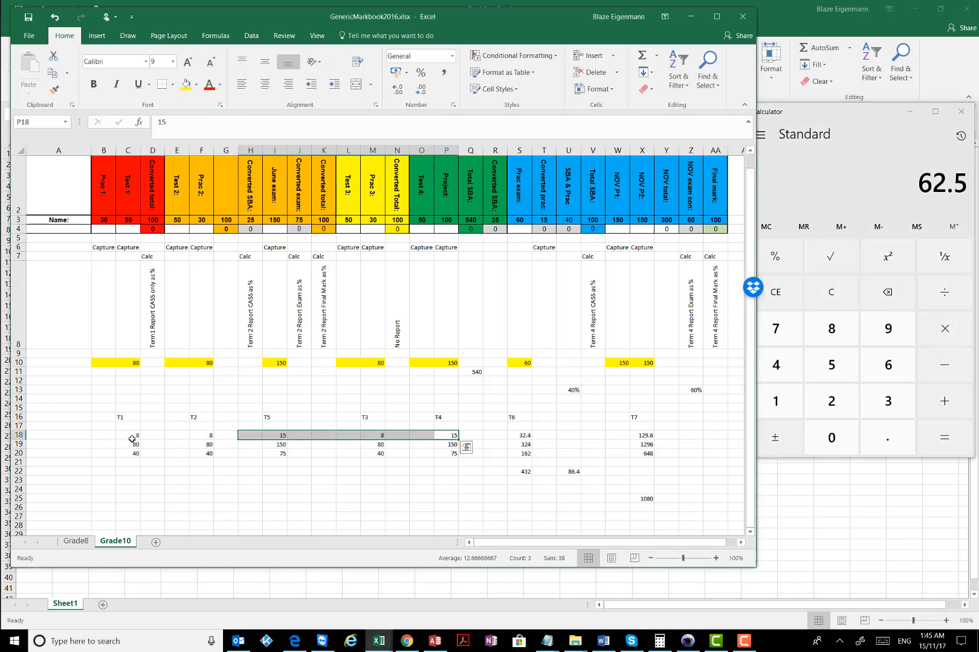
Step: Check the C18:P18 marks, and compare the row 3 weights for Converted prac, SBA & Prac and Total SBA
drag(130, 438, 449, 435)
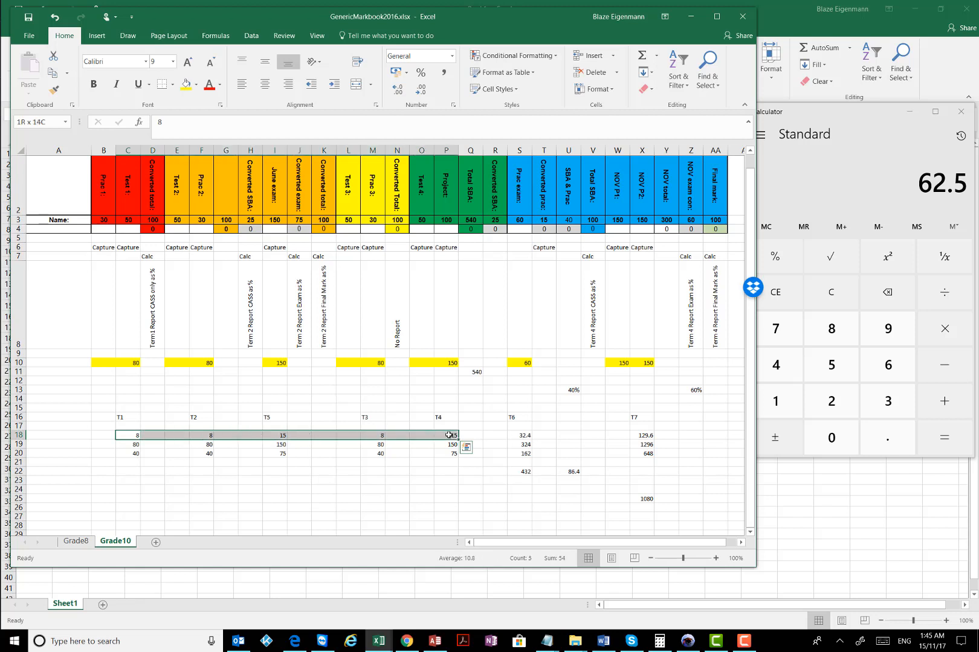
click(852, 120)
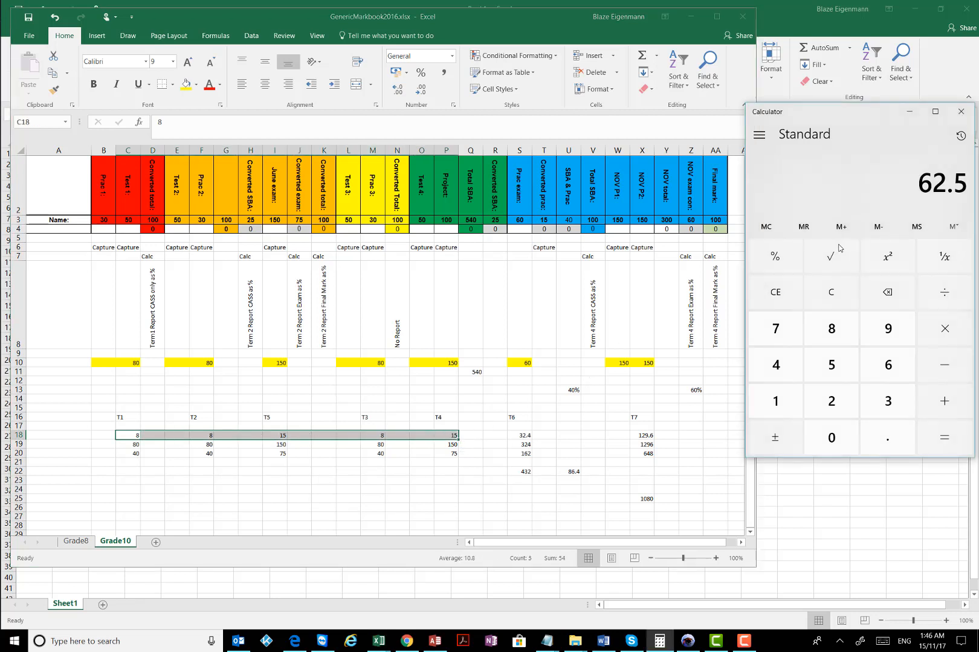
click(568, 223)
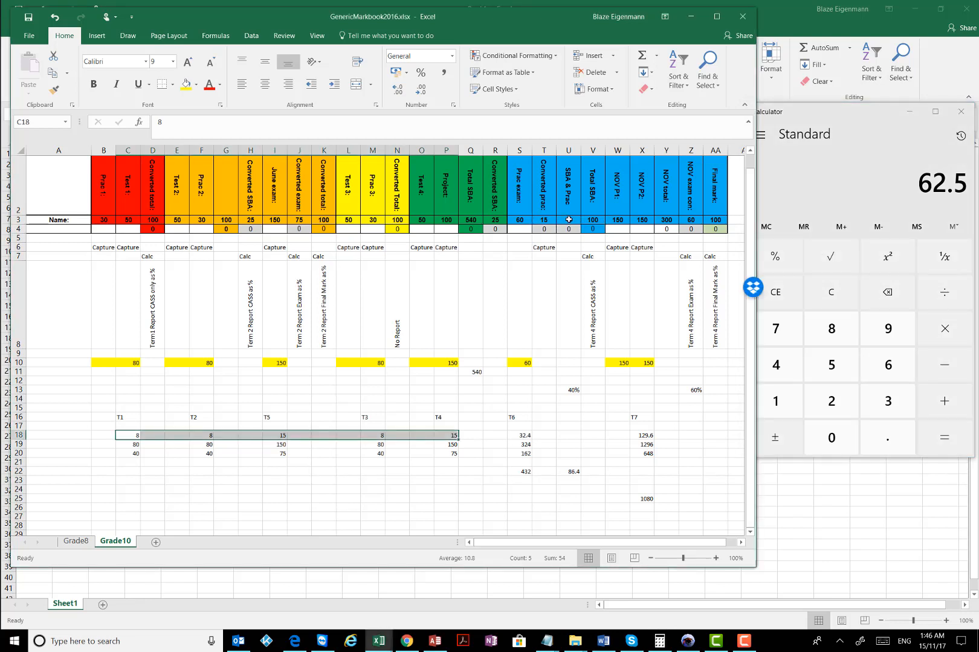
click(543, 220)
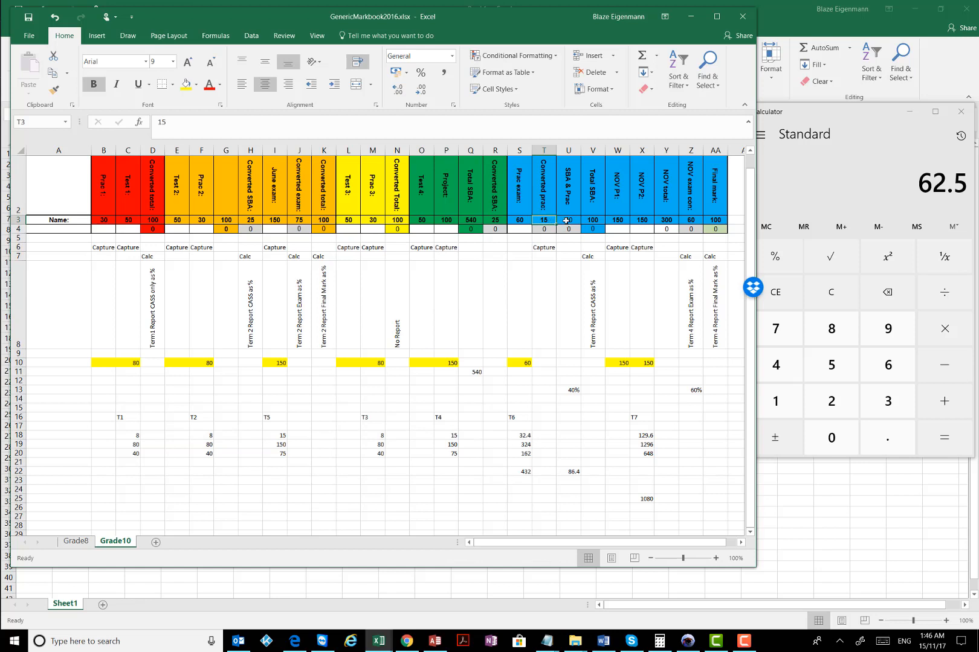
click(566, 220)
click(465, 223)
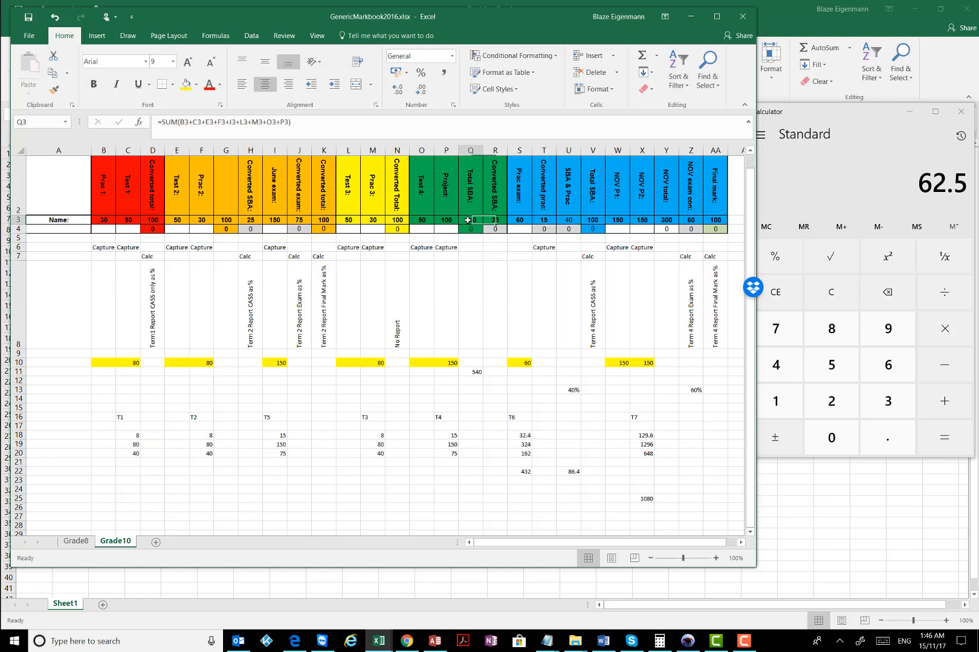
click(564, 220)
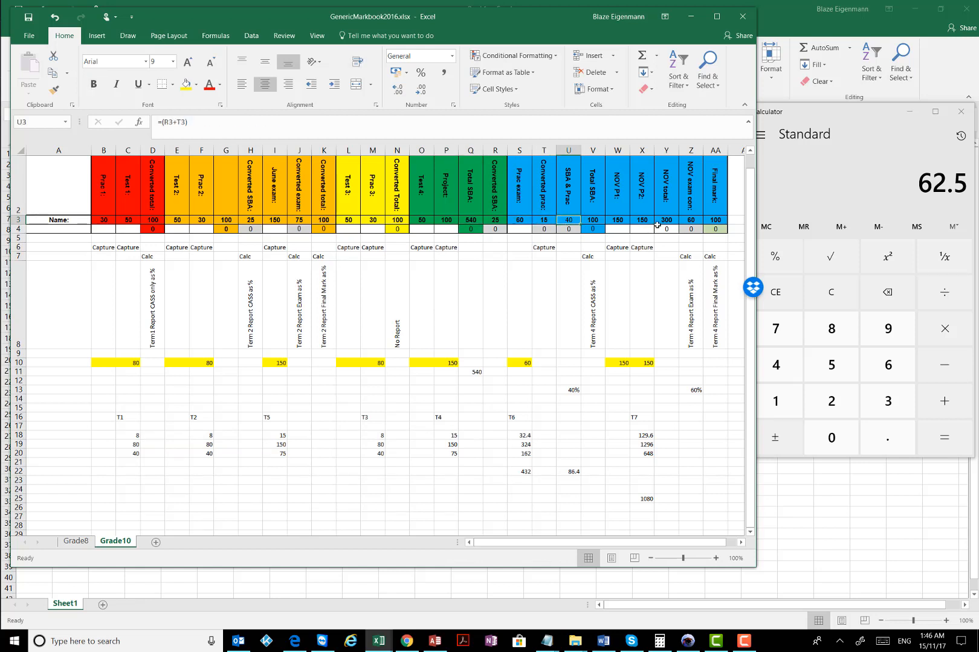
Step: Clear the calculator and divide the converted SBA weight of 25 by the combined SBA & Prac weight of 40
click(831, 292)
click(831, 402)
click(832, 364)
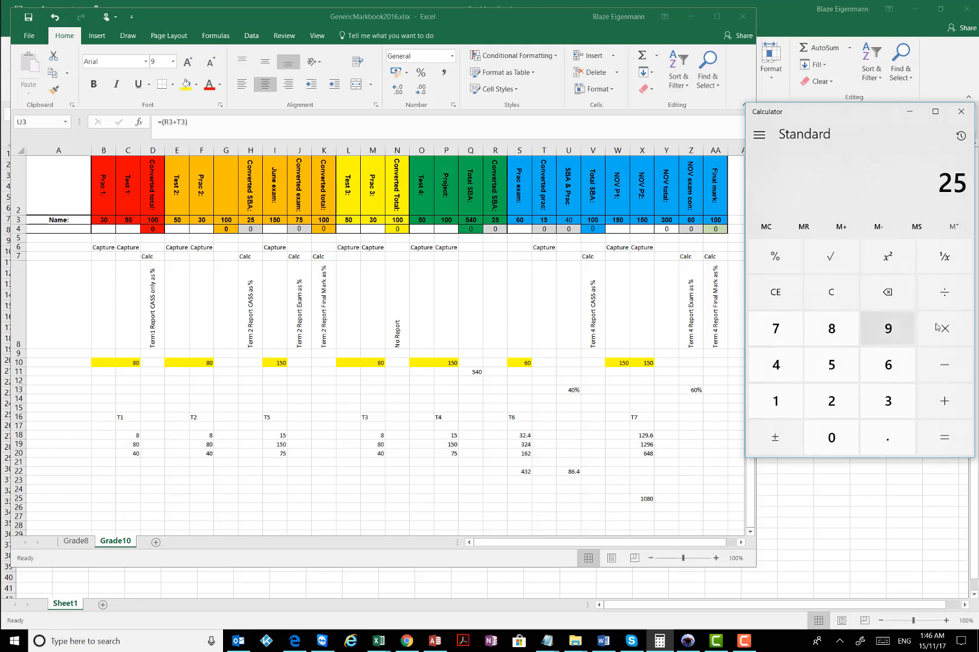
click(945, 293)
click(776, 365)
click(831, 438)
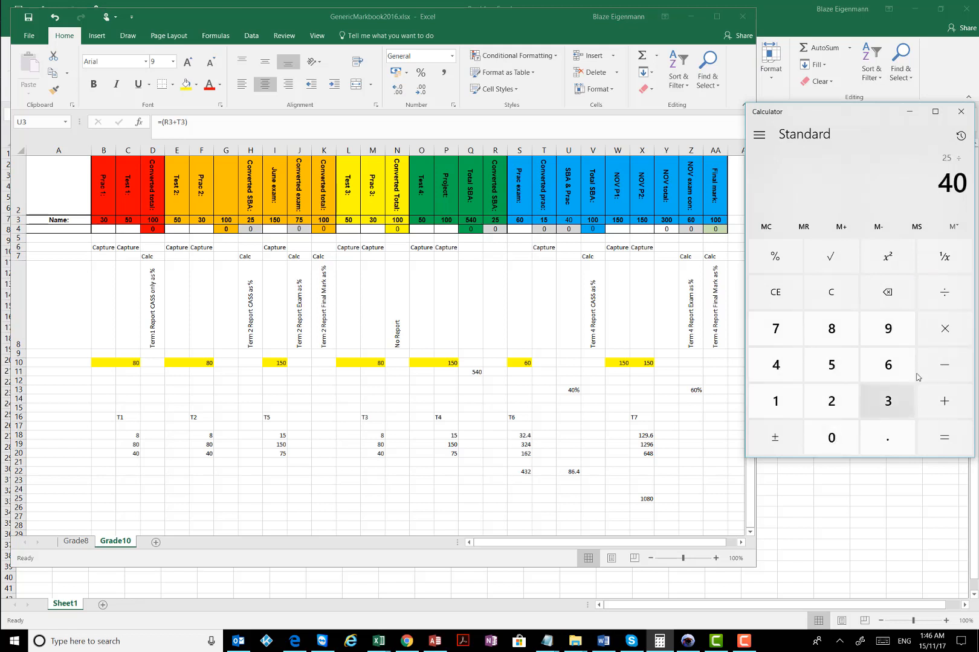
click(944, 437)
Step: Multiply the 25-over-40 quotient by 100 to get the SBA percentage, and clear the calculator display
click(956, 317)
click(776, 401)
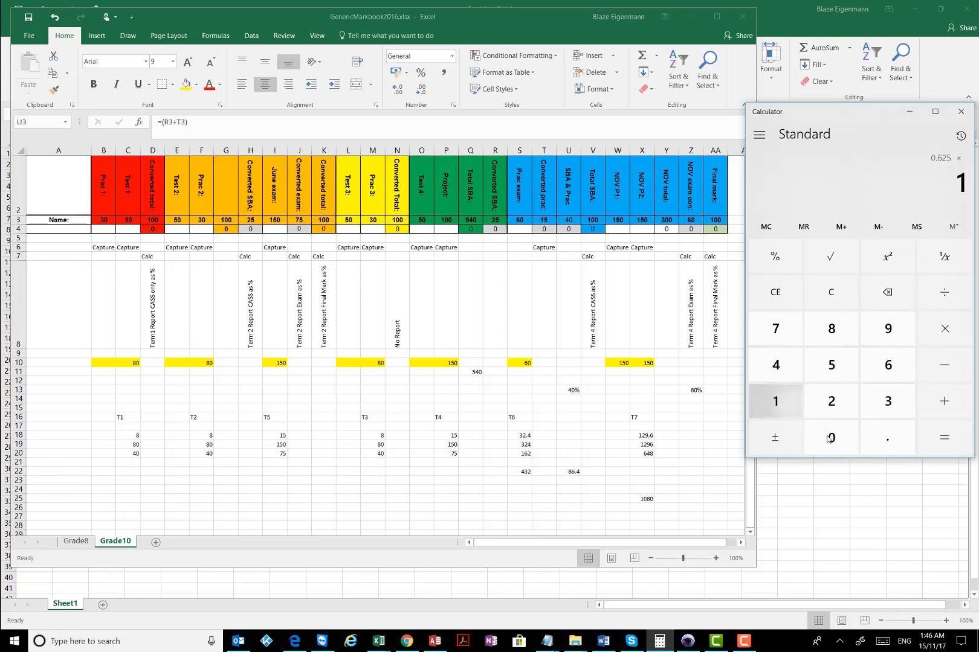
click(836, 439)
click(837, 440)
click(945, 437)
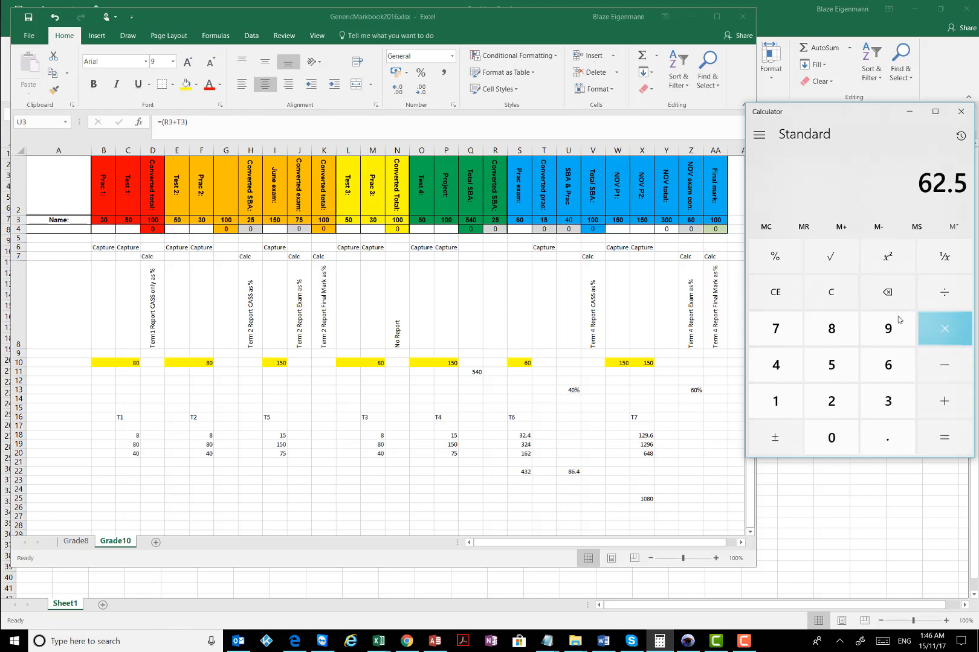
click(826, 303)
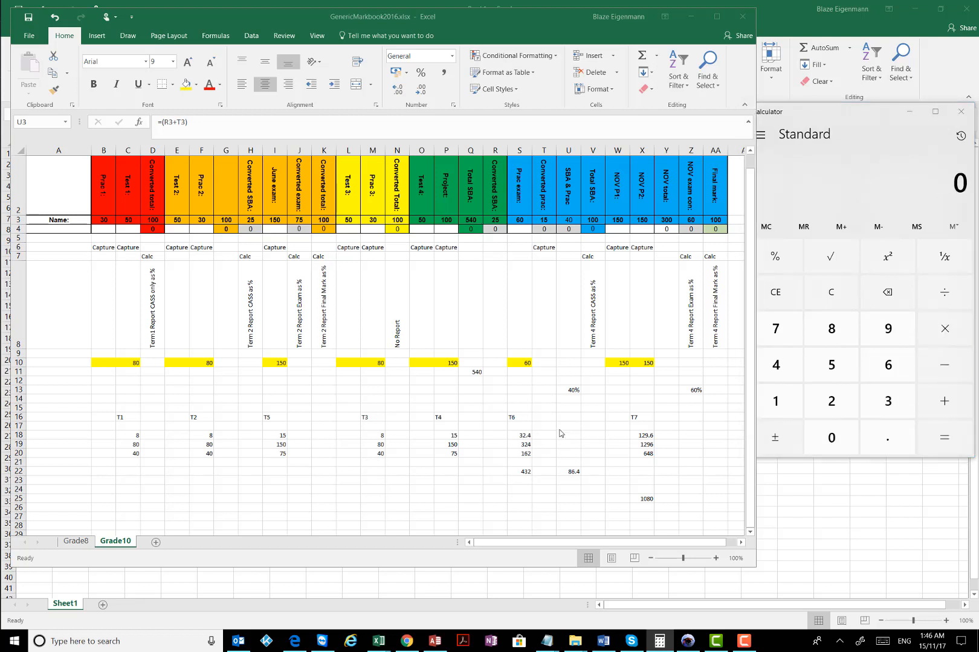
Step: Select the T1 to T4 marks in C18:P18 of the workbook, and clear the calculator's memory
key(alt+Tab)
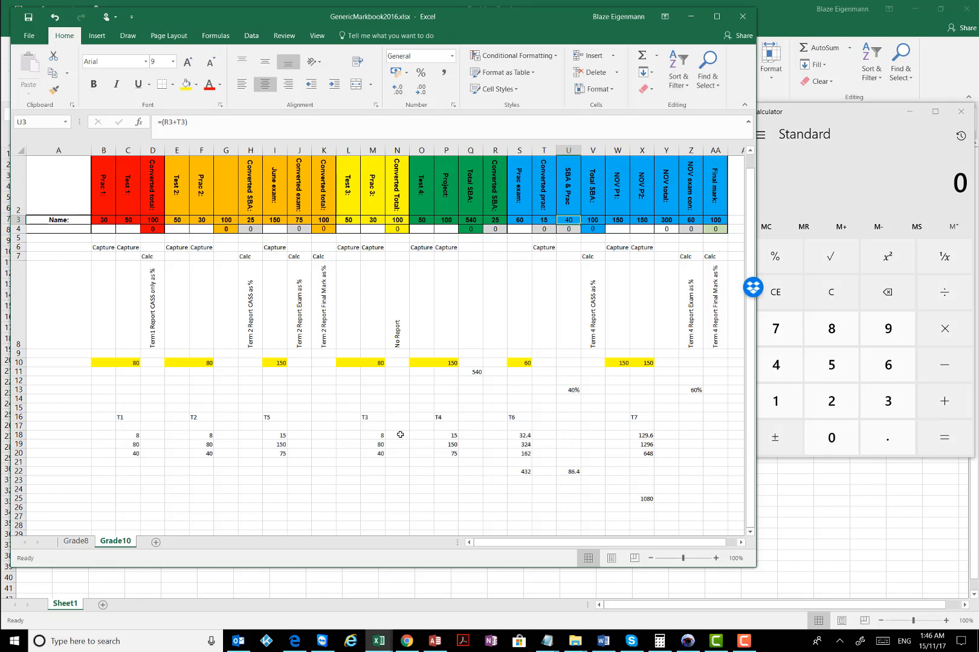
drag(447, 435, 135, 435)
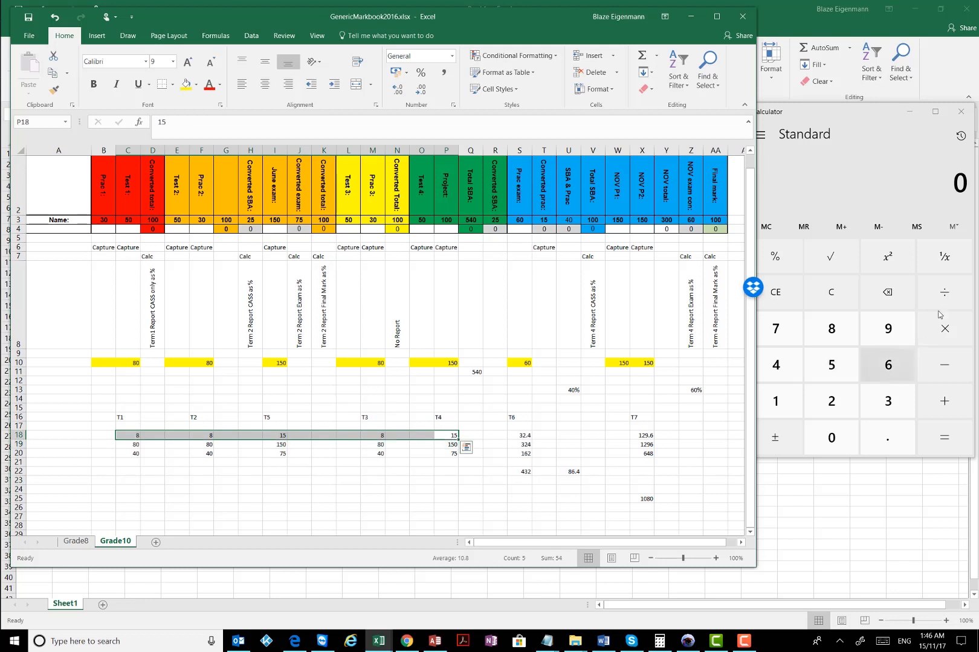
click(807, 232)
click(766, 226)
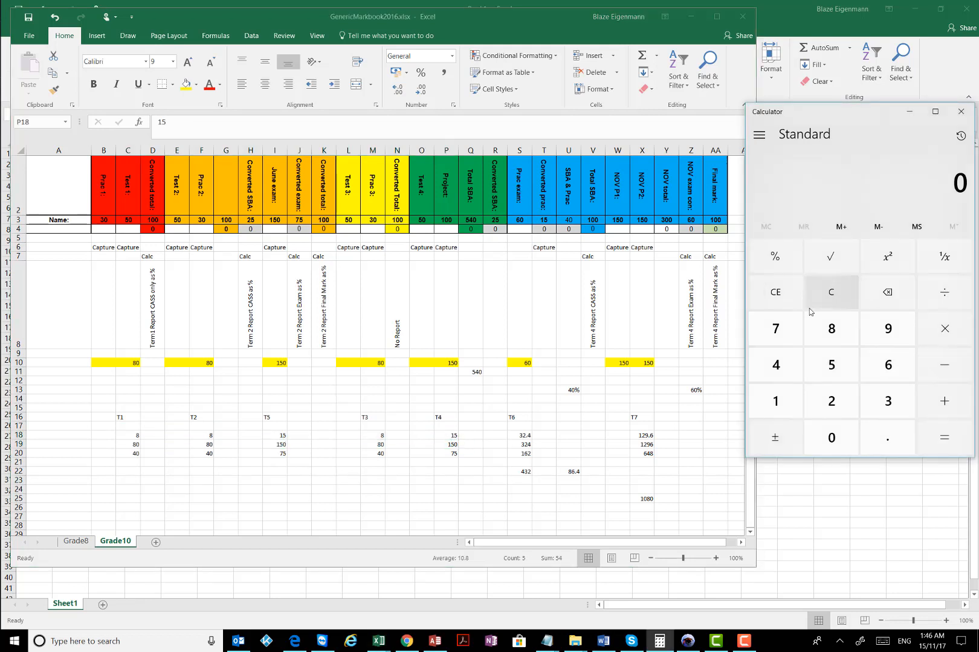
Step: Subtract the 54 SBA marks from the 86.4 total in the calculator
click(840, 335)
click(892, 363)
click(885, 437)
click(778, 367)
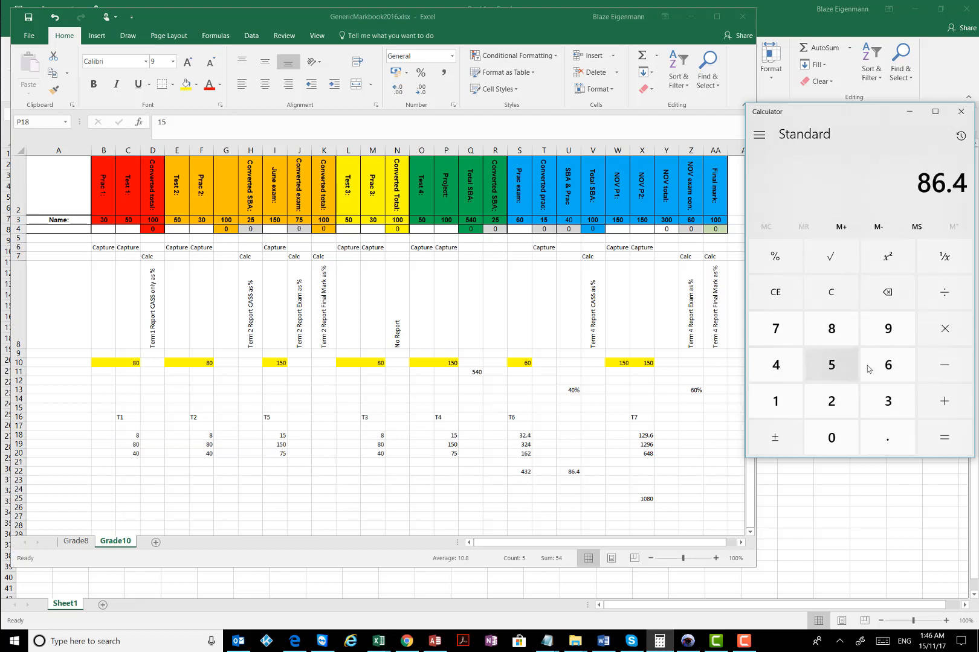
click(947, 366)
click(832, 365)
click(777, 367)
click(945, 453)
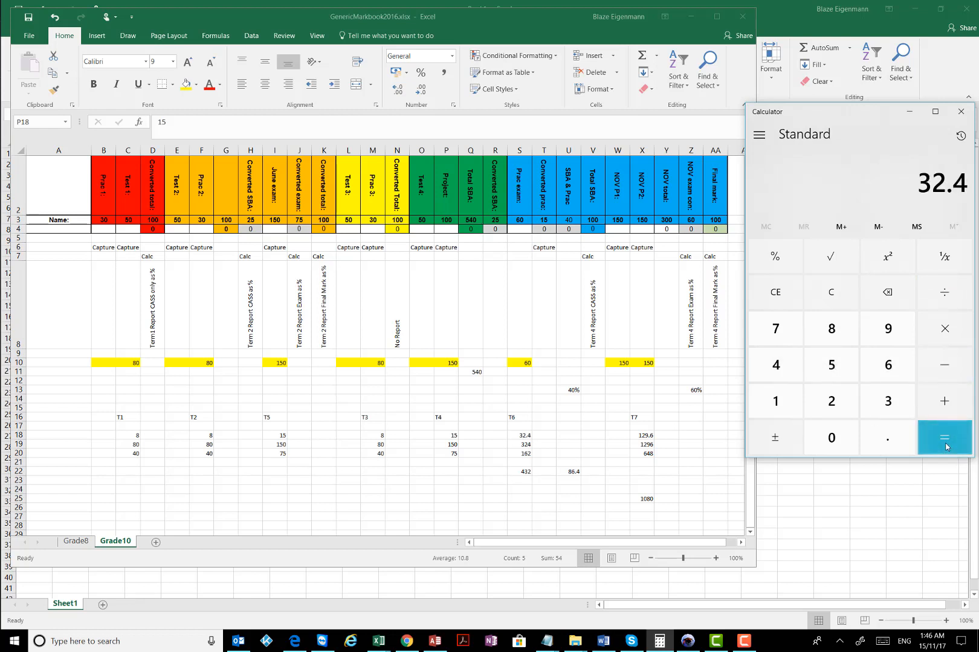
Step: Check the T6 mark in S18 and the row 3 weights for Converted prac and SBA & Prac
click(525, 420)
click(526, 436)
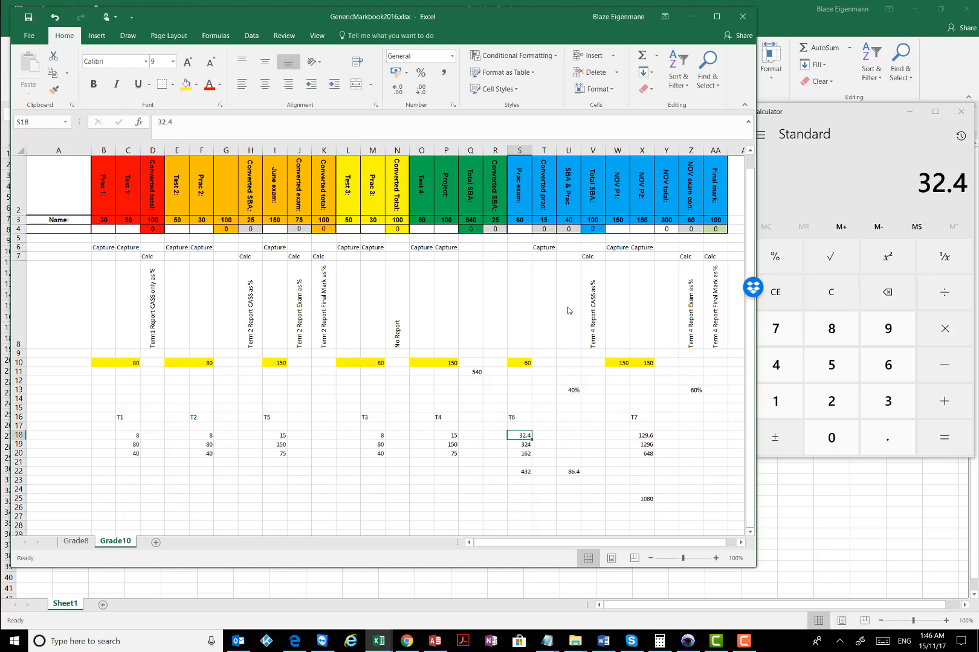
click(545, 219)
click(571, 220)
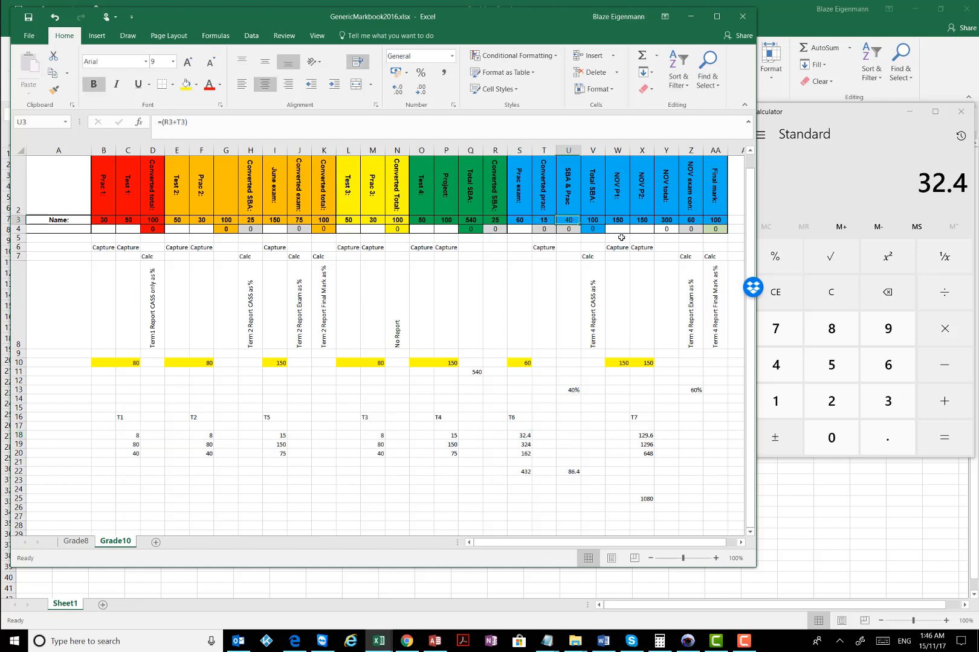
Step: Clear the calculator and divide the T6 mark of 32.4 by 86.4
click(832, 292)
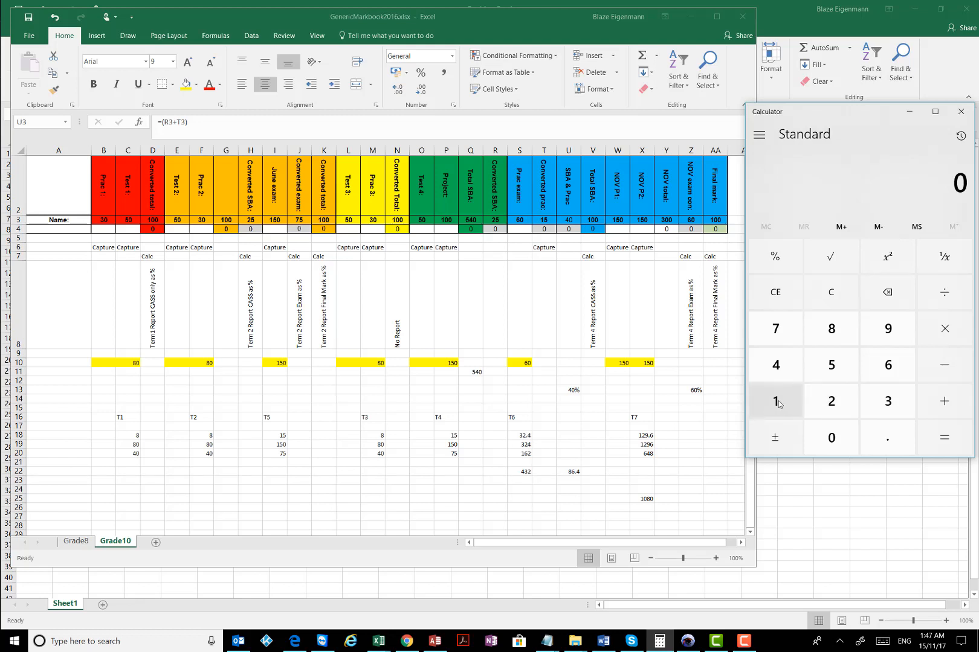
click(886, 401)
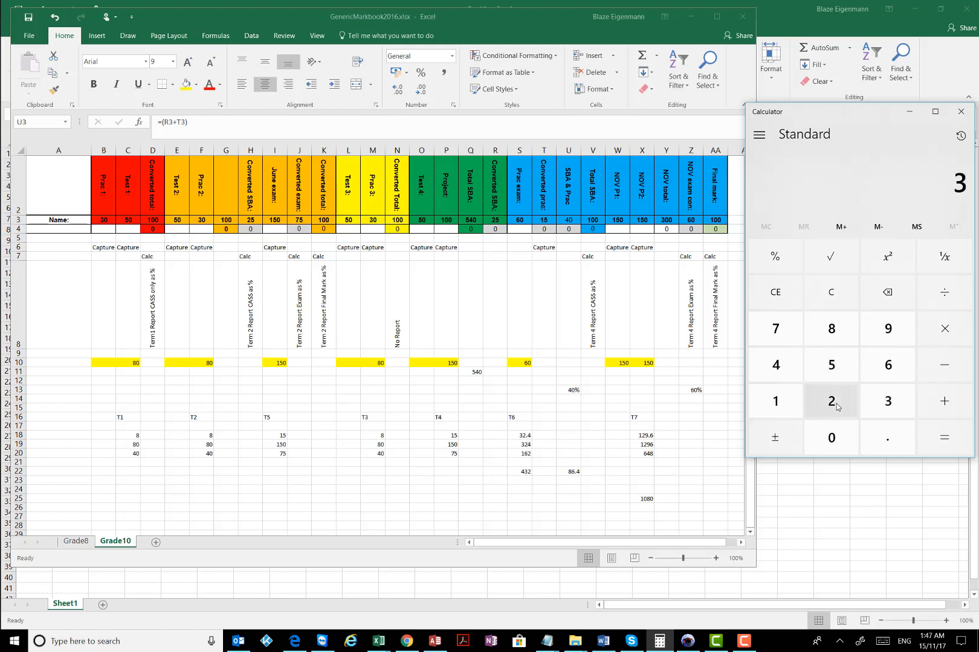
click(832, 401)
click(887, 439)
click(777, 365)
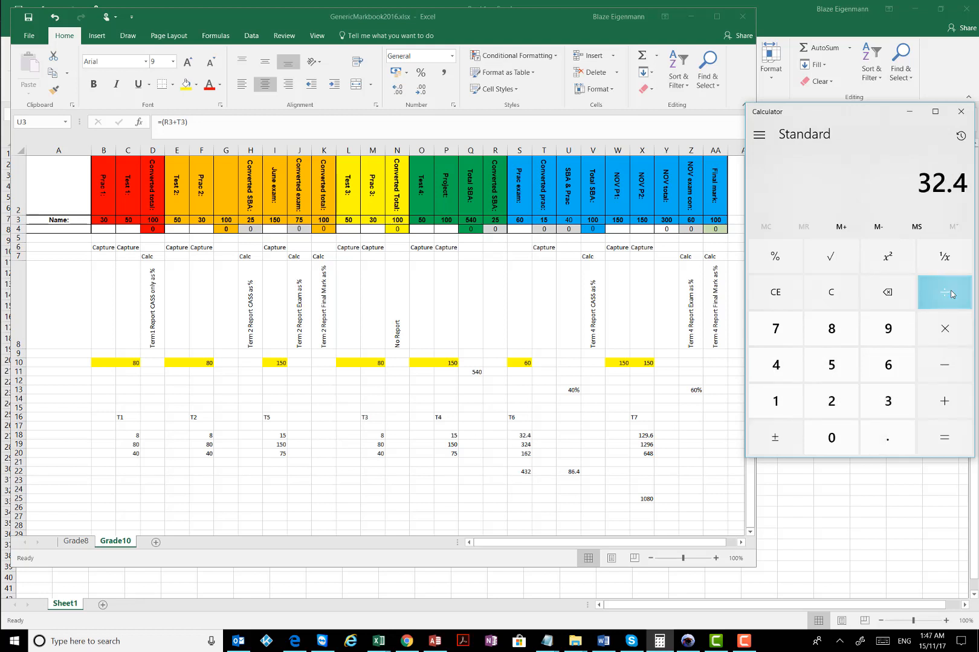
click(950, 294)
click(831, 329)
click(888, 366)
click(883, 441)
click(776, 366)
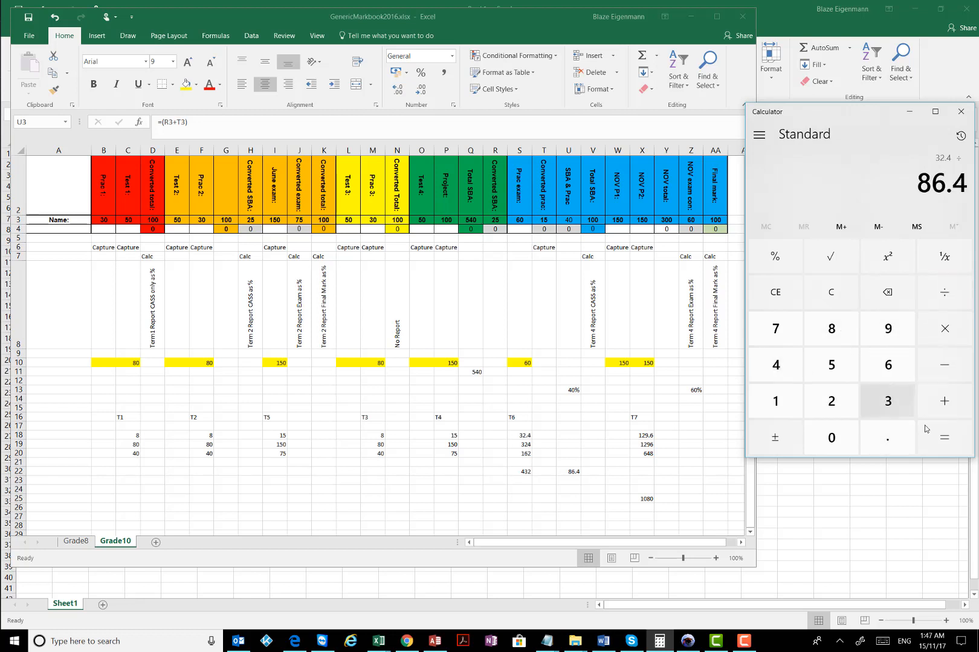
click(944, 438)
Step: Multiply the 32.4-over-86.4 quotient by 100 to express the practical exam's share as a percentage
click(946, 329)
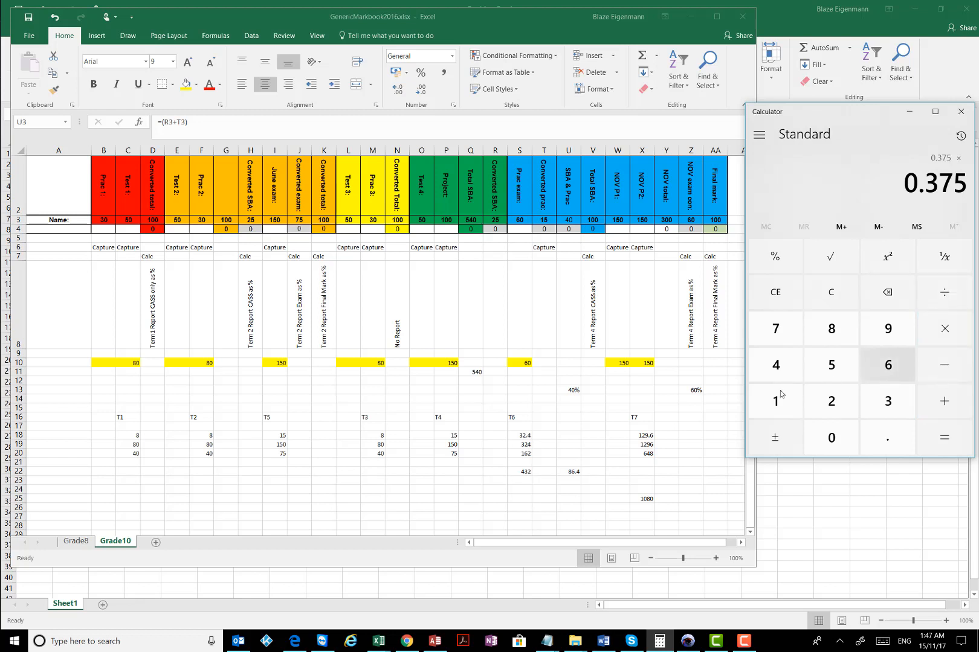
click(788, 406)
click(831, 434)
click(830, 434)
click(945, 438)
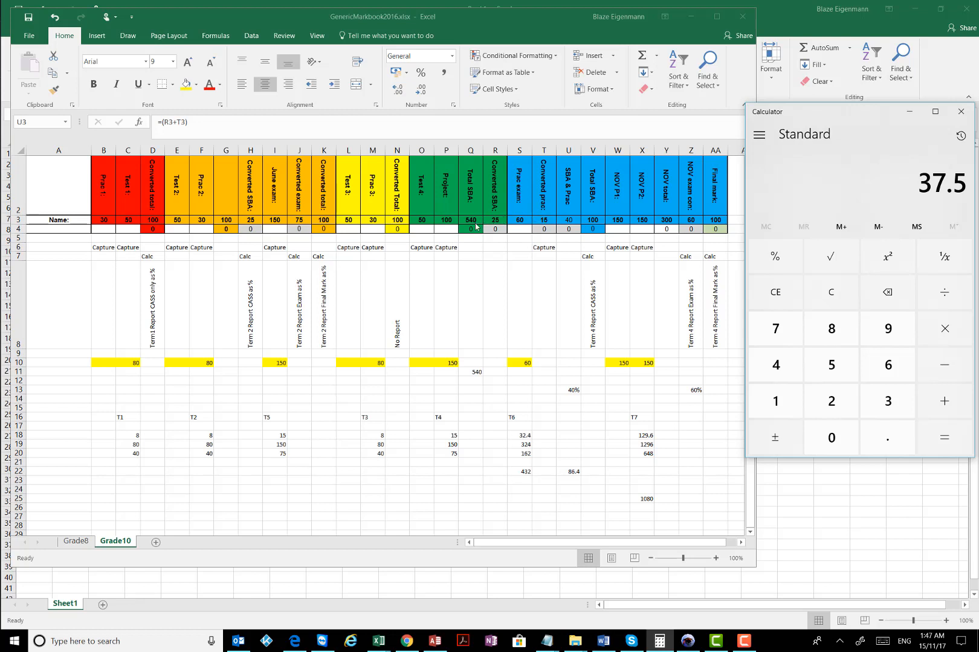
Step: Clear the calculator and divide the converted prac weight of 15 by the SBA & Prac weight of 40
click(822, 294)
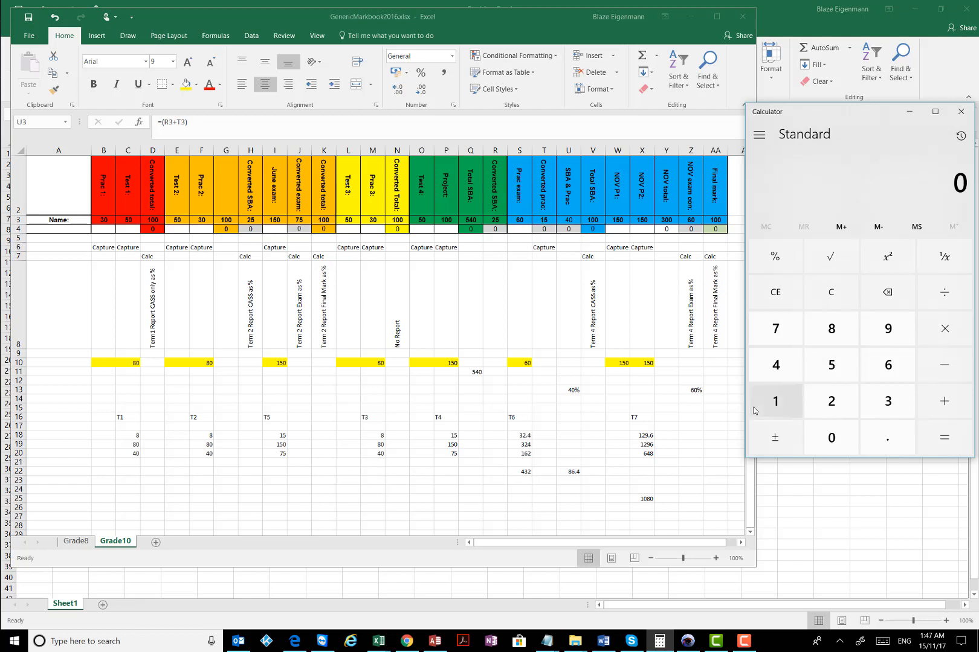
click(776, 401)
click(831, 365)
click(945, 295)
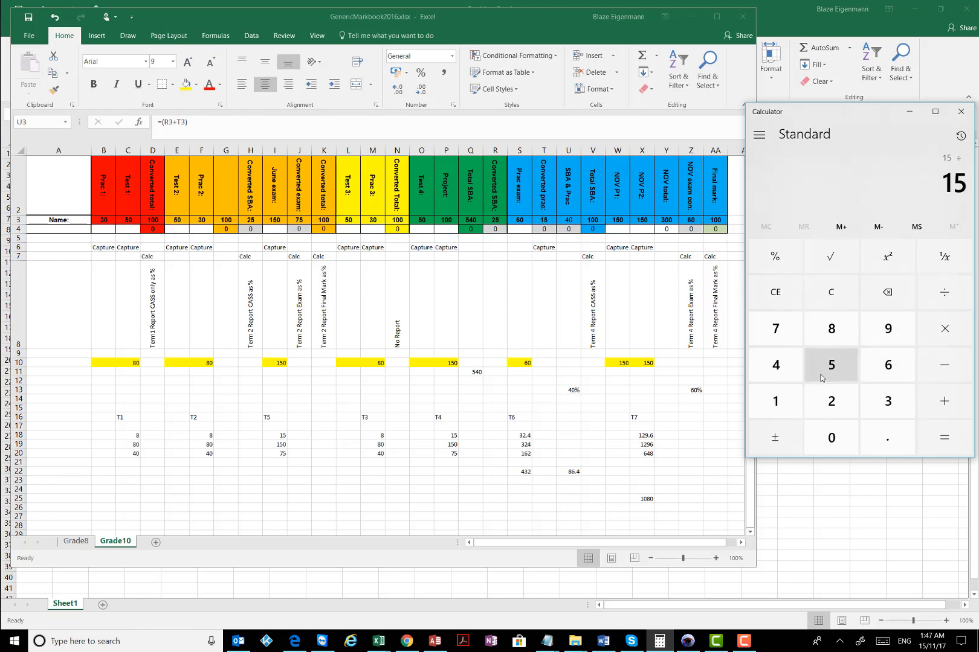
click(776, 365)
click(832, 437)
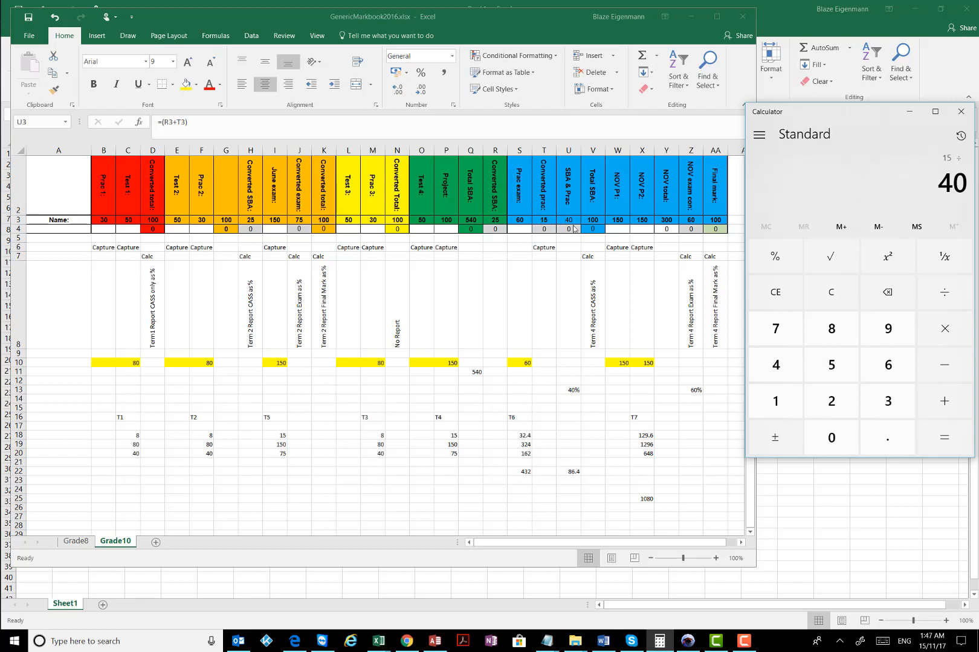
click(944, 437)
Step: Multiply the 15-over-40 quotient by 100 to express the converted prac weight as a percentage
click(944, 326)
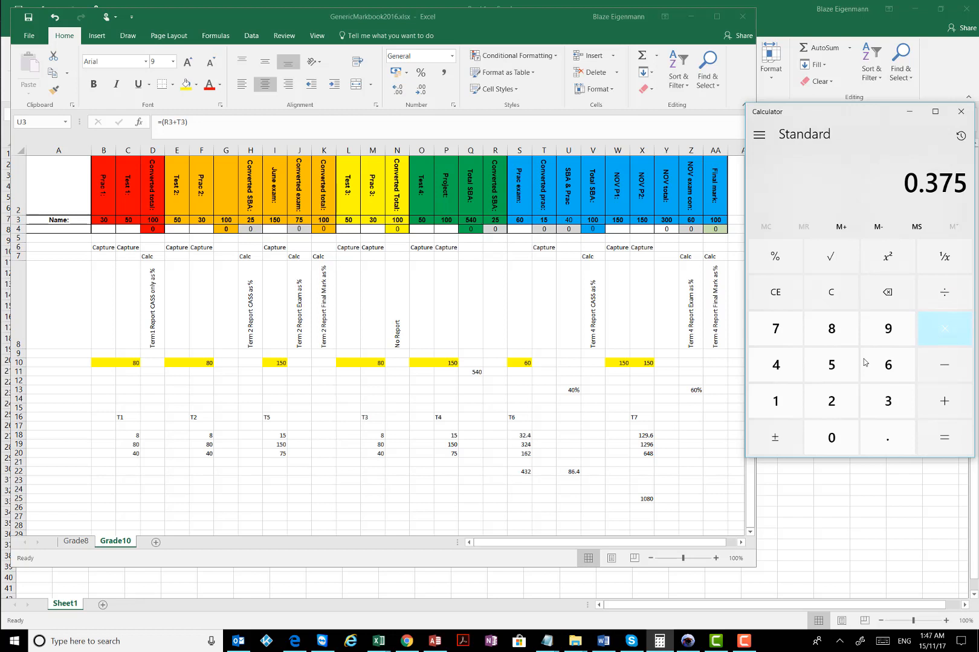
click(776, 329)
click(793, 290)
click(776, 401)
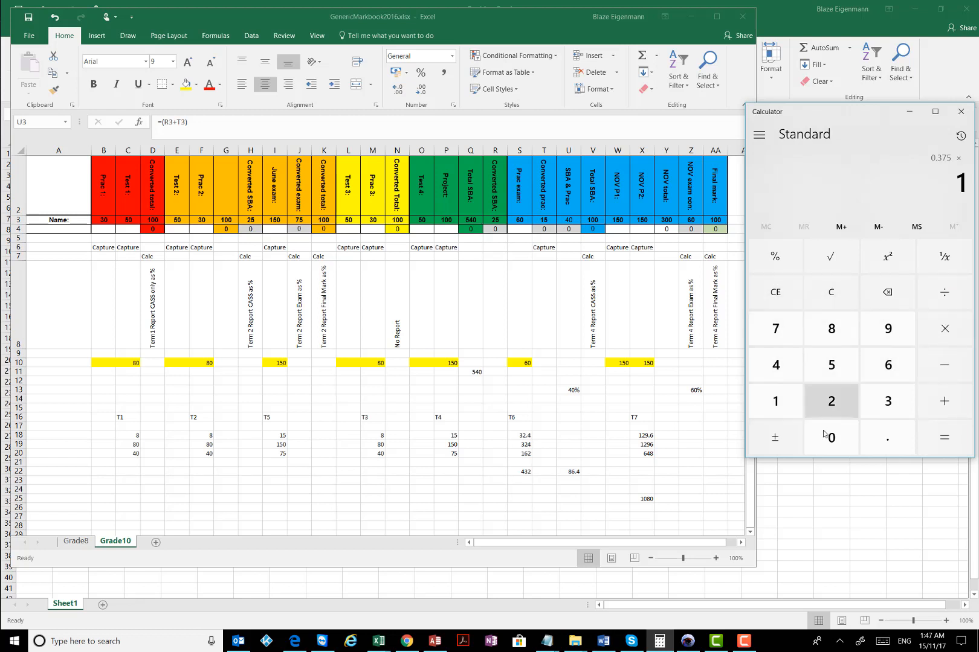
click(831, 437)
click(831, 438)
click(946, 436)
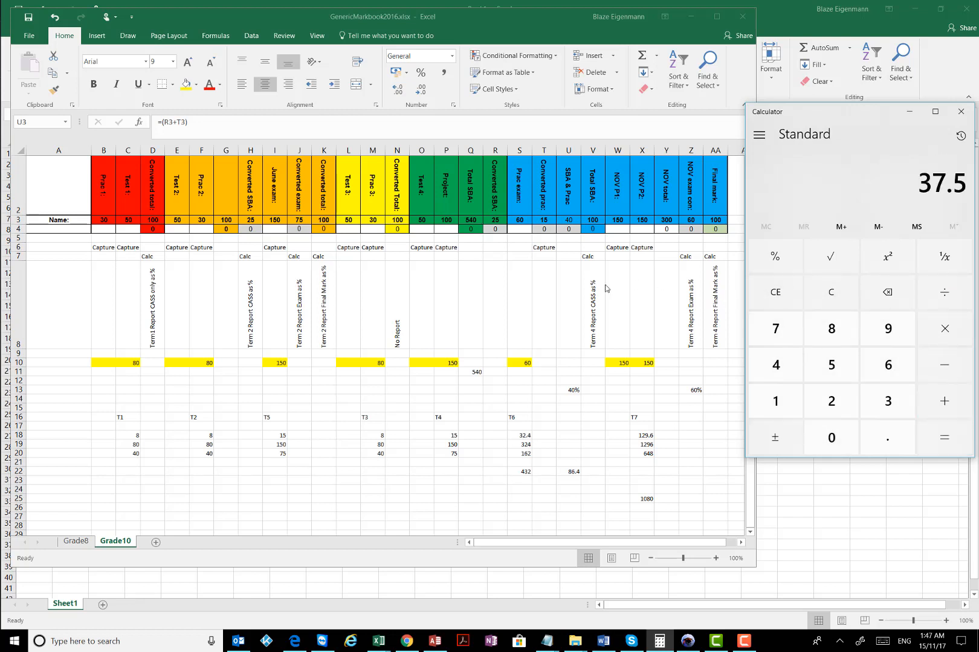
Step: Return to the workbook and check the T7 mark in X18 against the two November paper marks in W10:X10
click(521, 434)
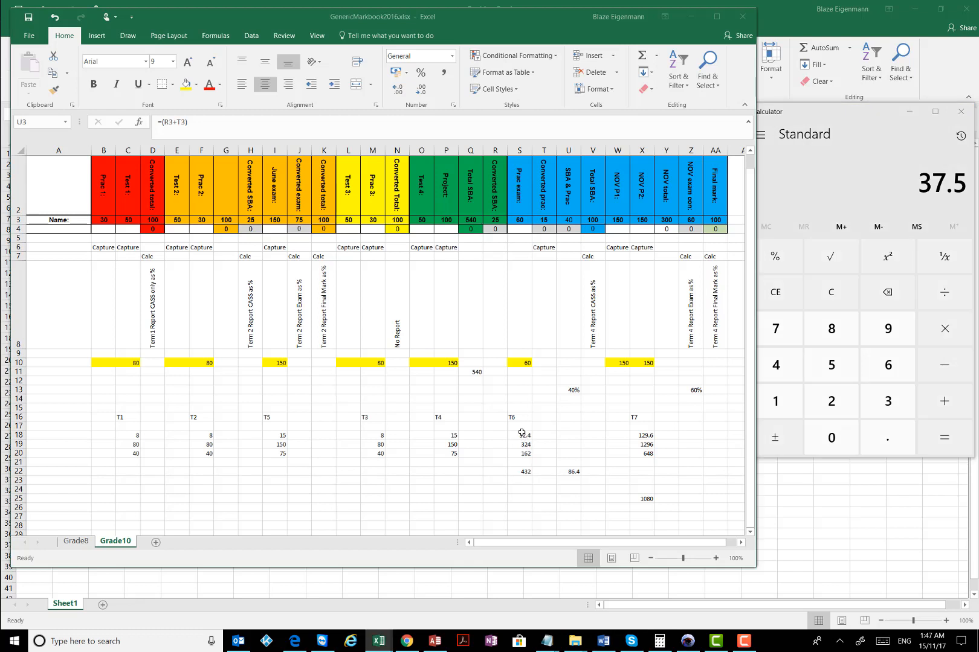
click(601, 435)
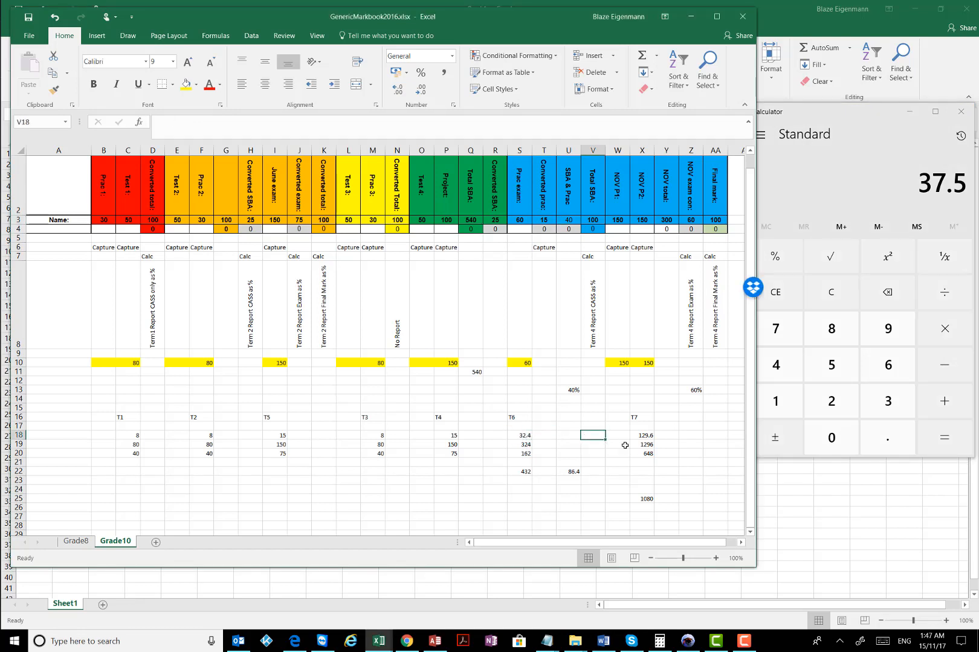
click(651, 433)
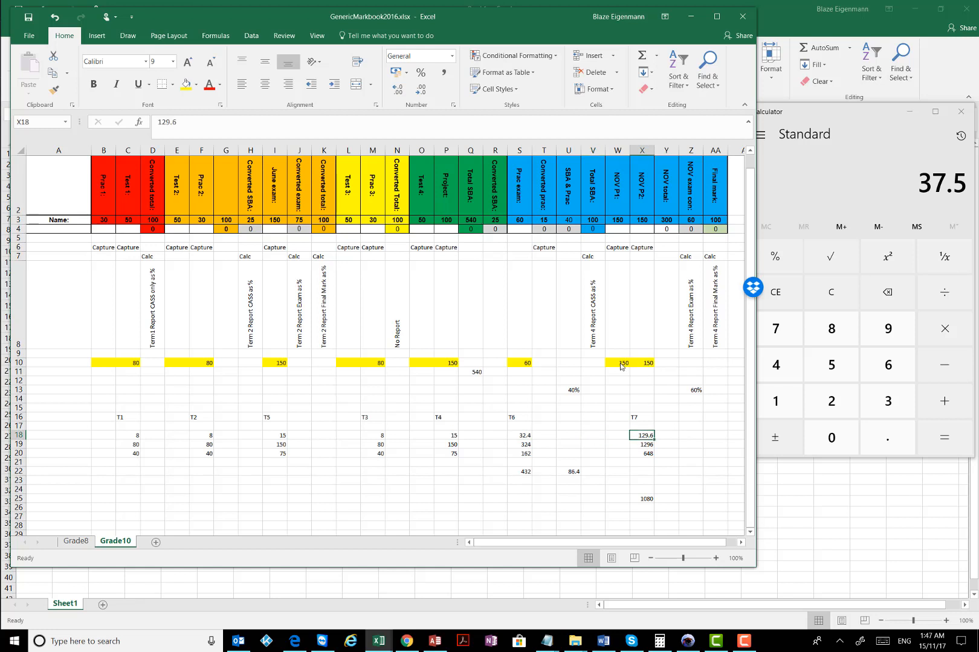
drag(622, 364, 641, 364)
click(662, 436)
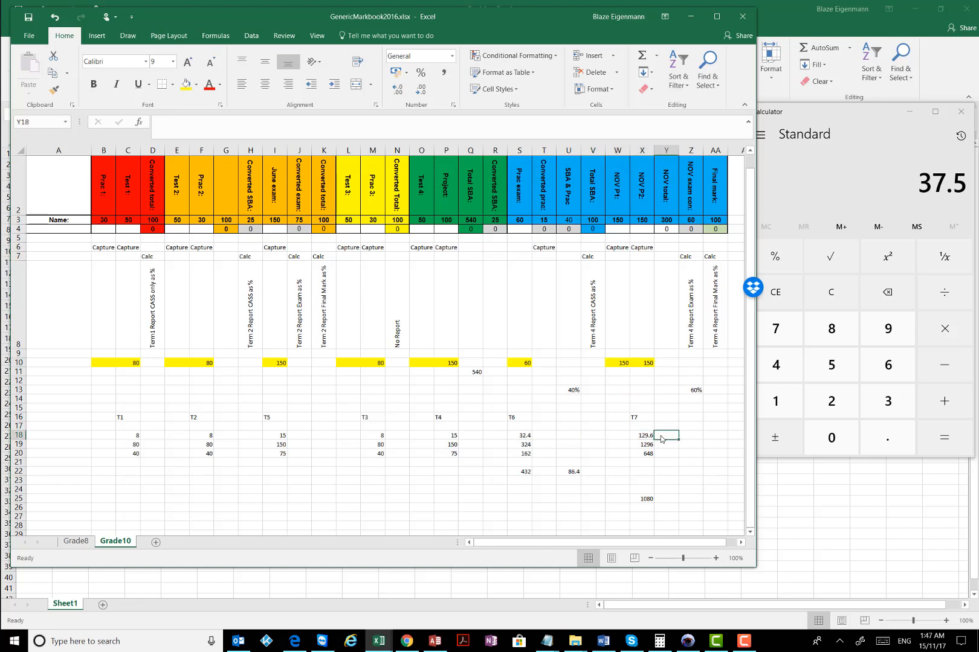
click(640, 438)
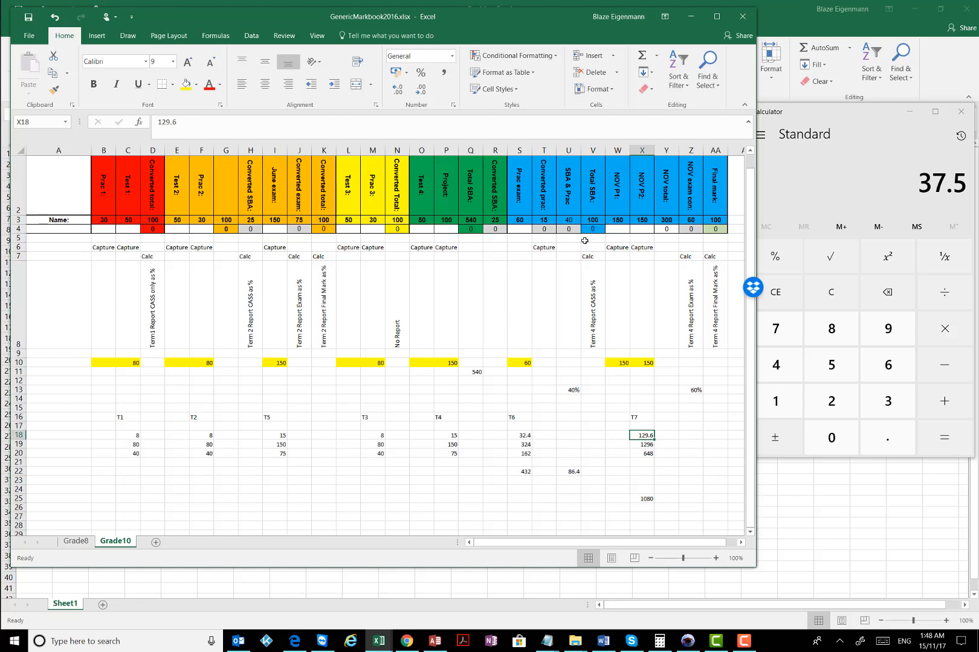
Step: Compare the November exam weight in Z3 with the SBA & Prac weight in U3, and check the T1–T6 marks in C18:S18
click(690, 220)
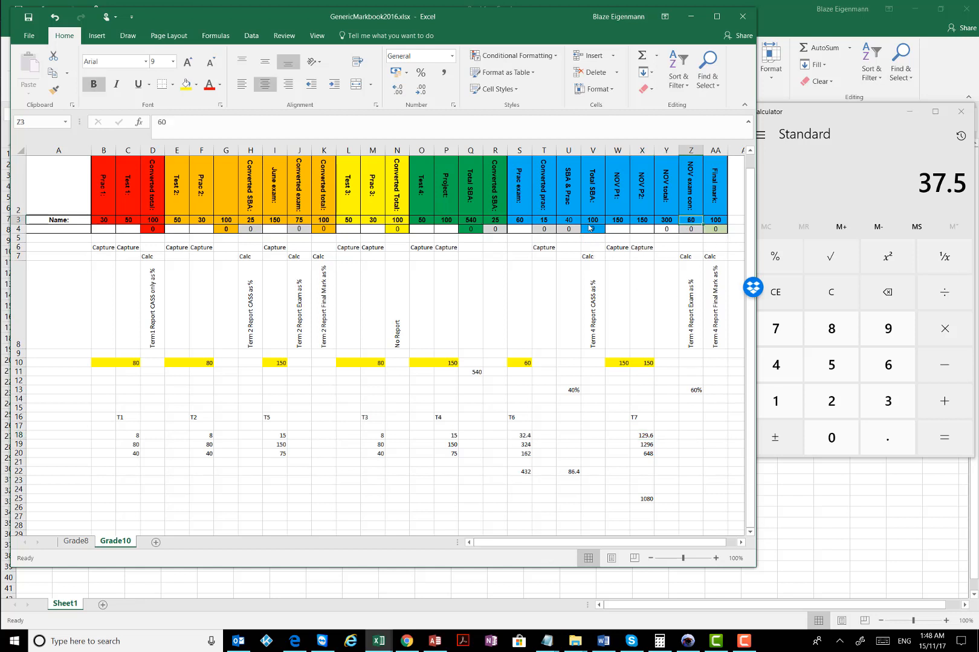
click(568, 220)
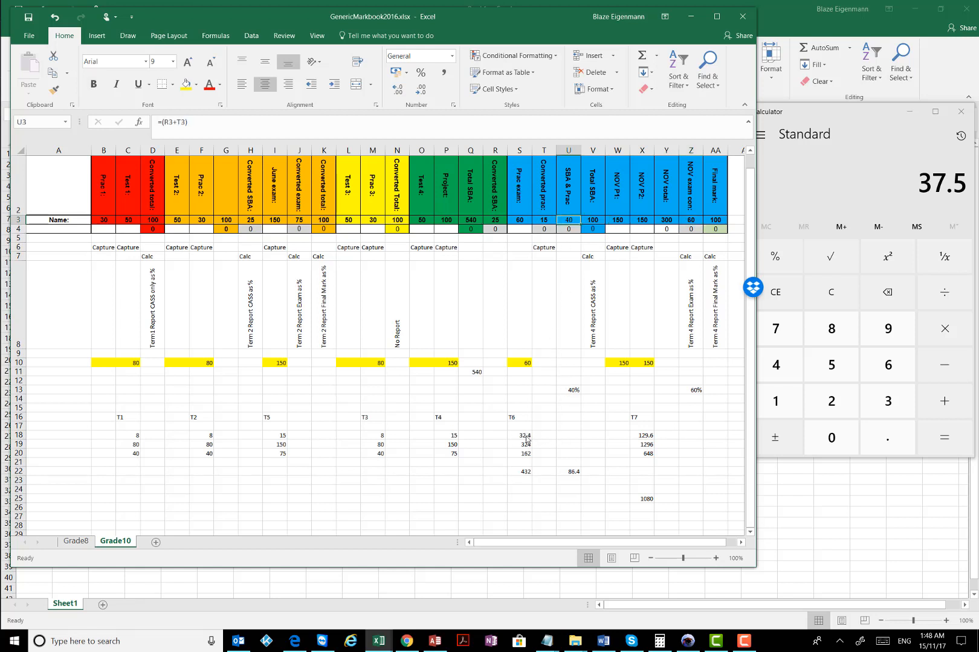
drag(526, 439, 131, 435)
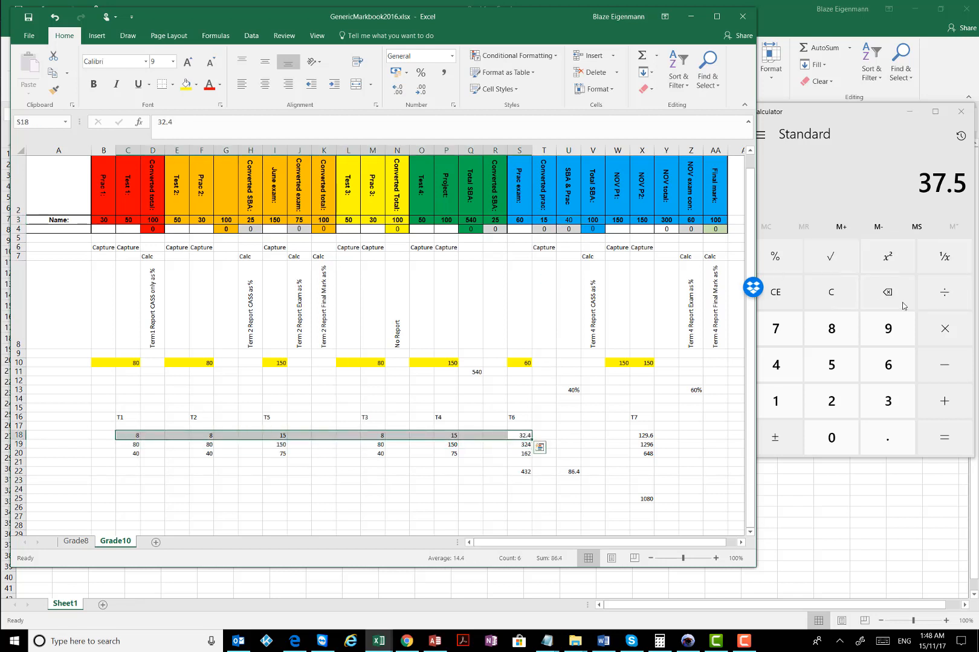
Step: Clear the calculator and add the practical exam's 32.4 to the 54 marks of the other SBA tasks
click(841, 299)
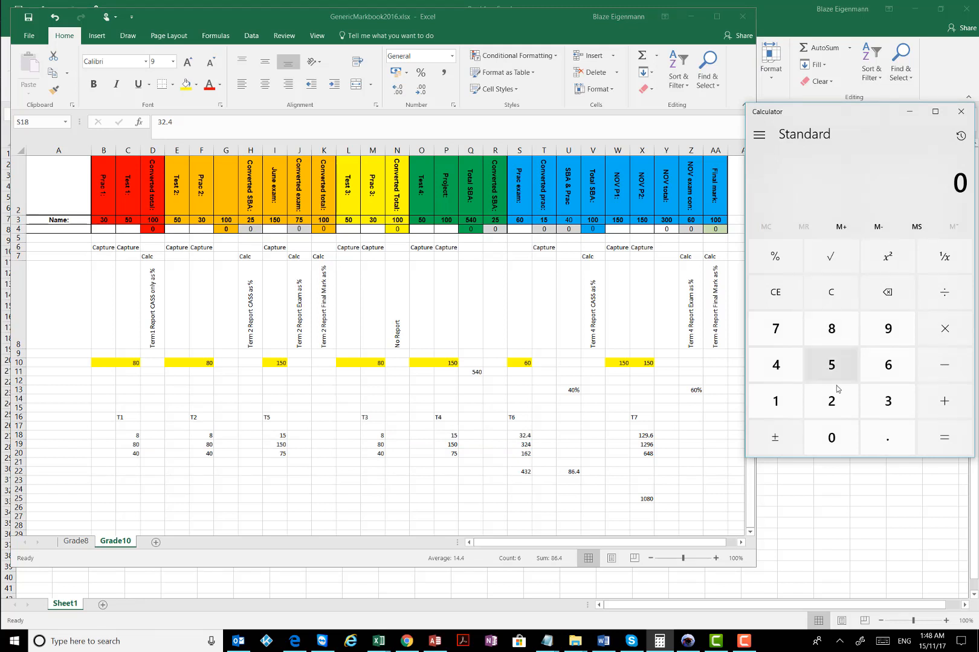
click(886, 404)
click(831, 402)
click(886, 438)
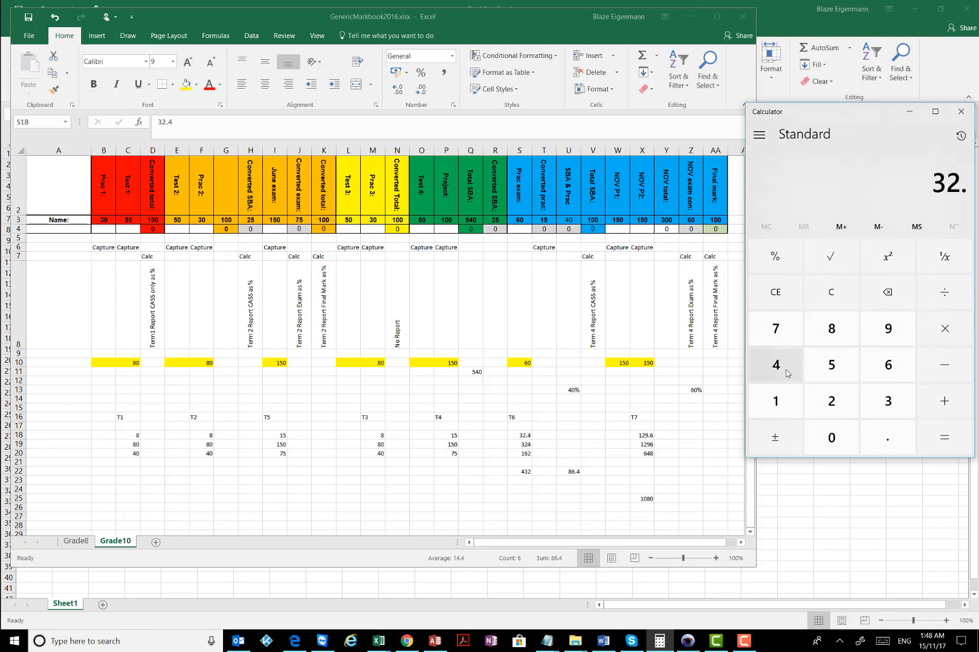
click(778, 366)
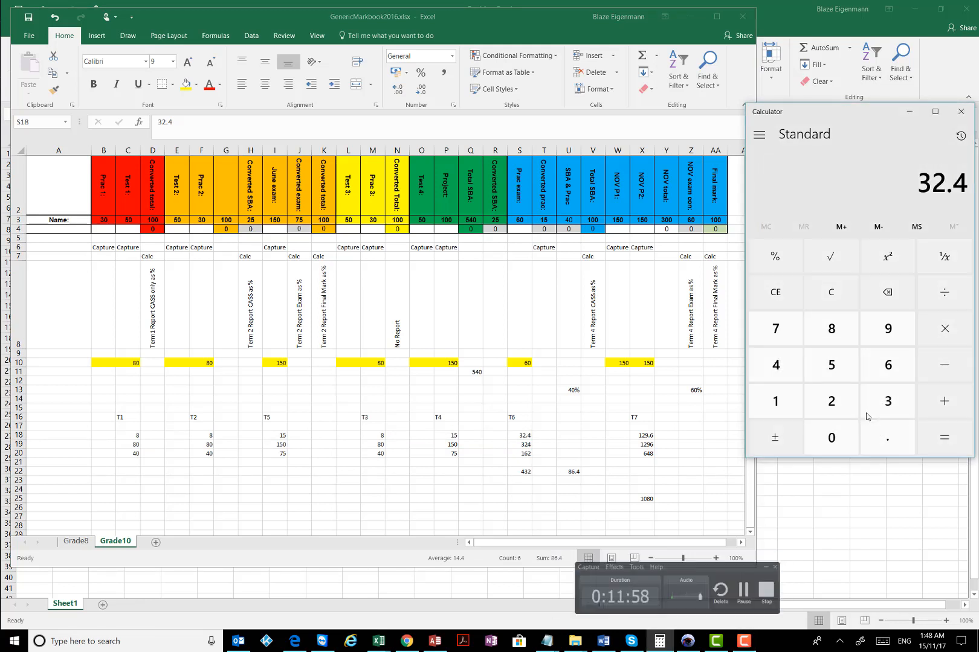
click(946, 402)
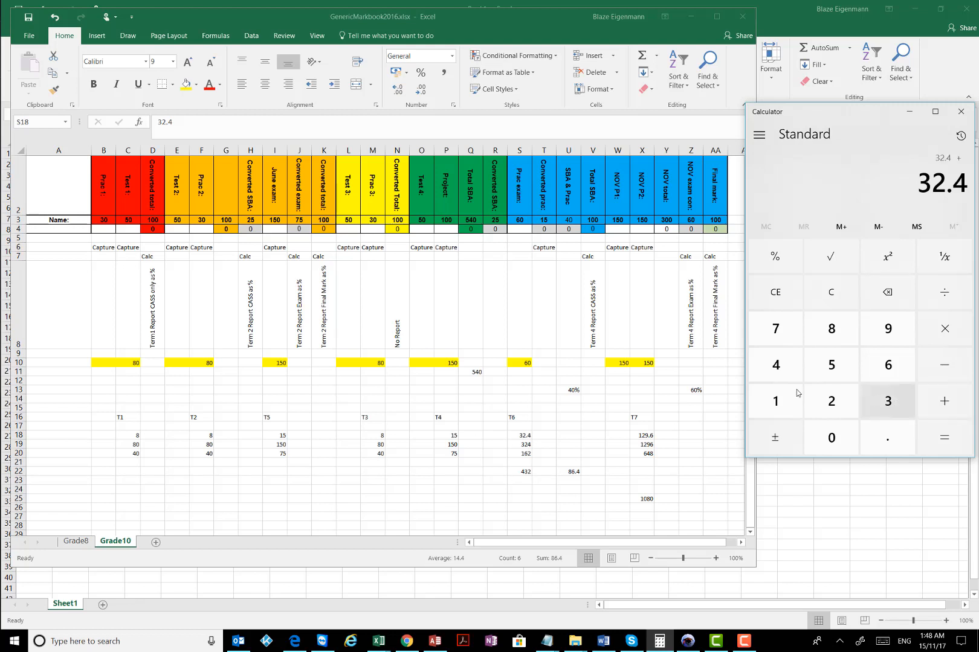
click(830, 370)
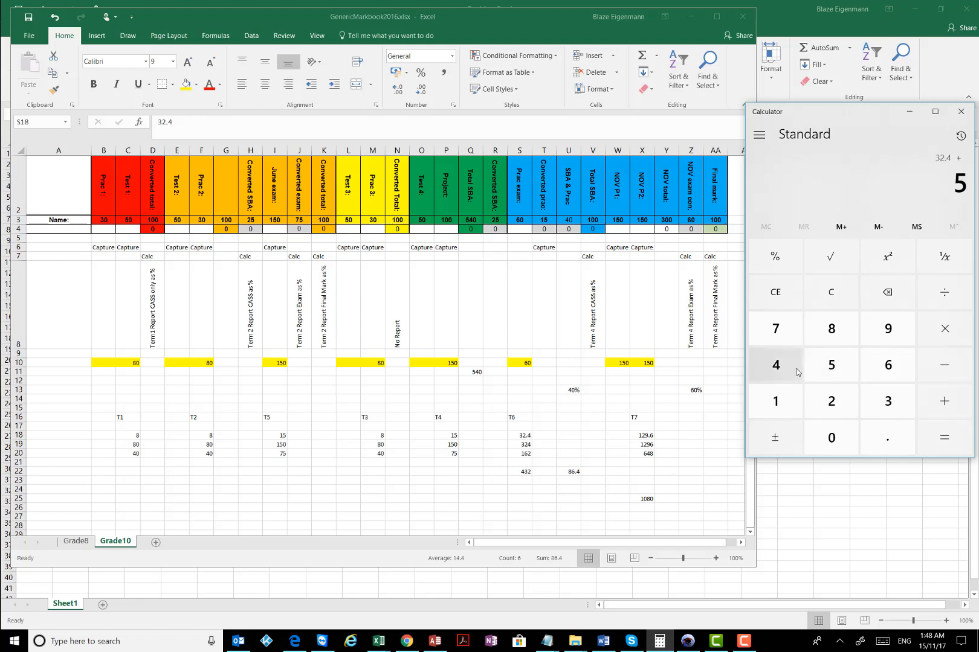
click(796, 370)
click(941, 438)
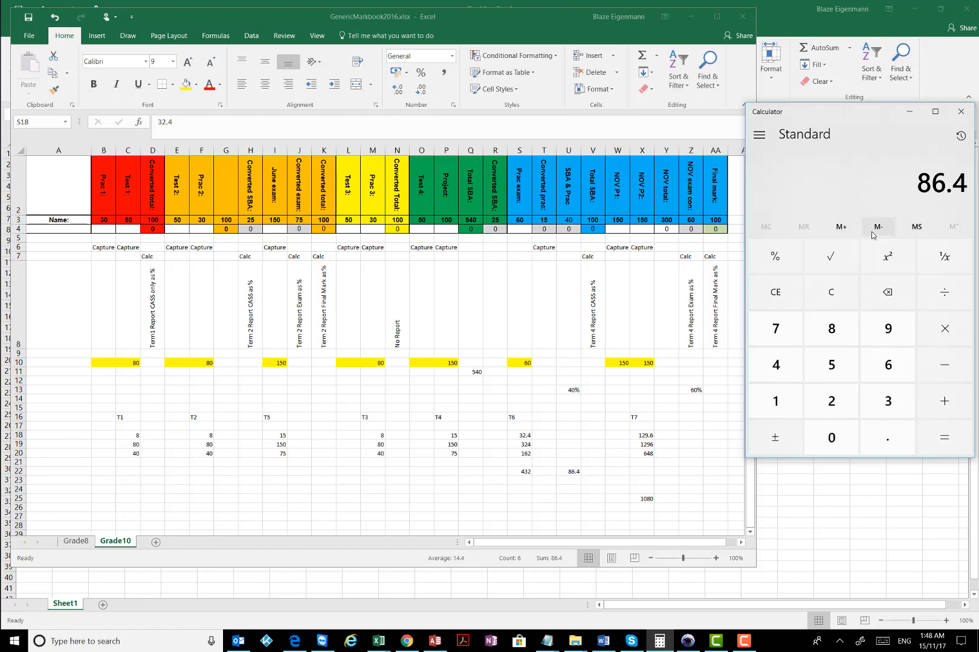
click(743, 640)
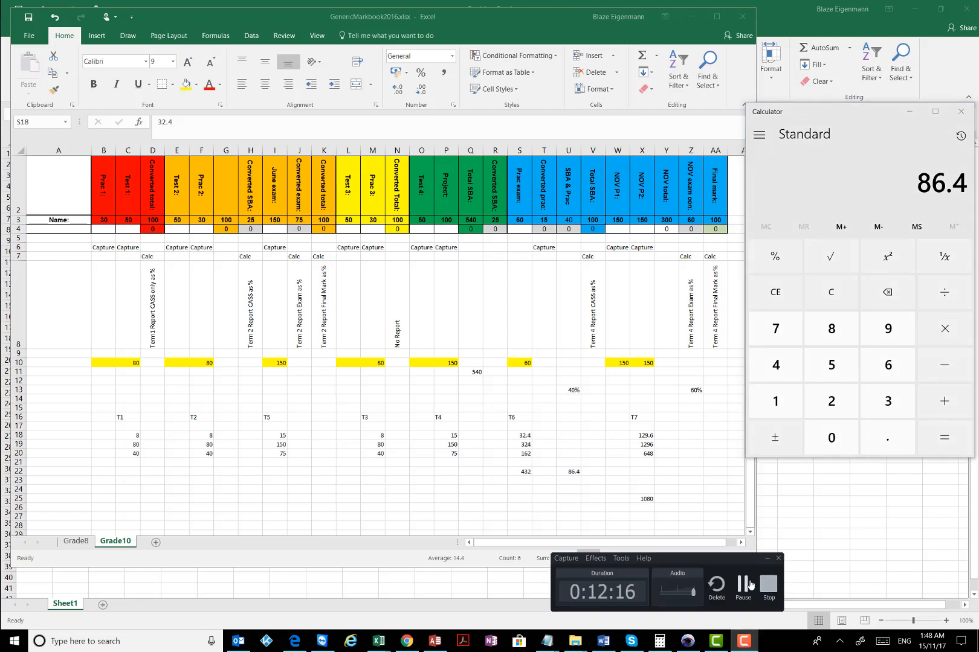
click(747, 585)
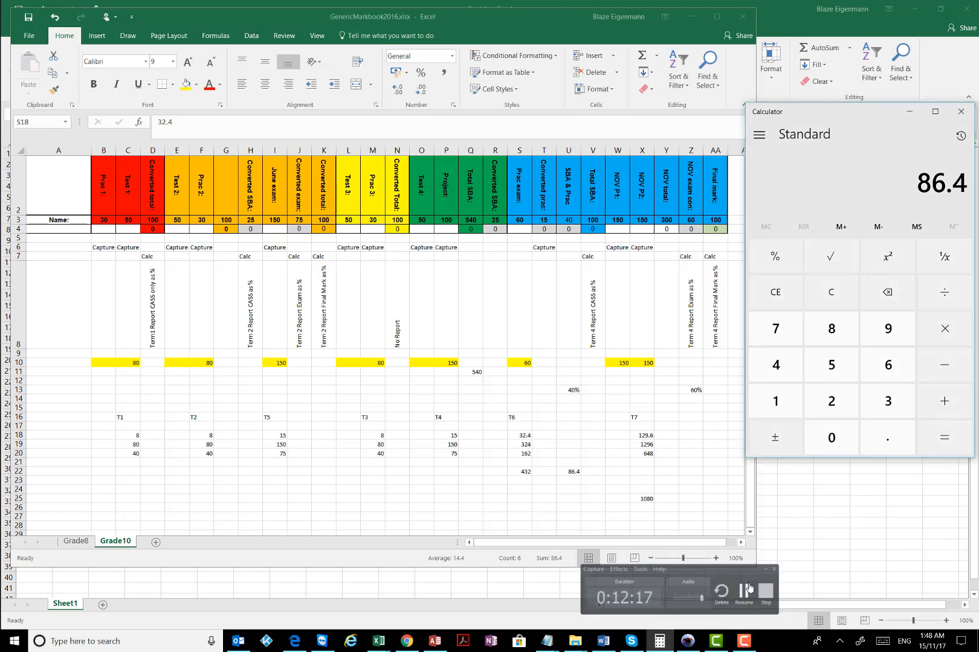
click(747, 643)
click(750, 645)
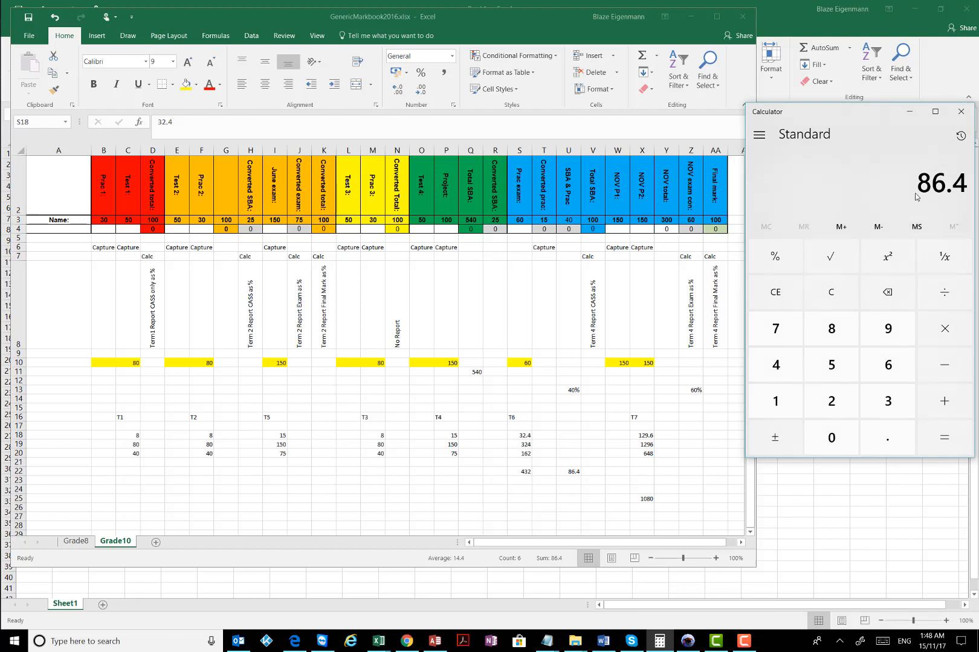
Step: Move the calculator window to overlap the markbook's edge and clear its value
drag(850, 114, 822, 110)
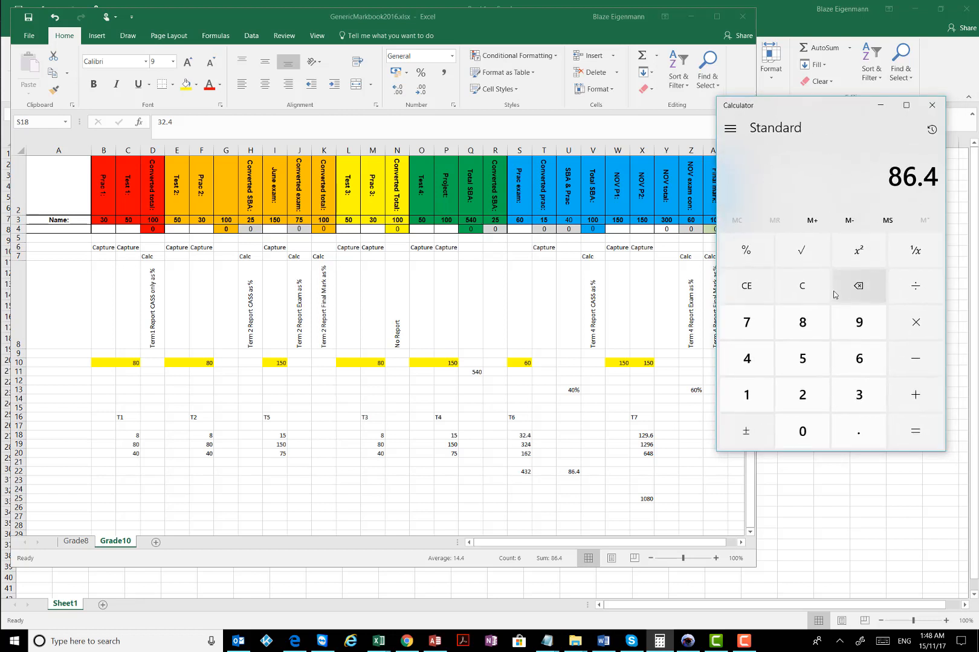
click(803, 295)
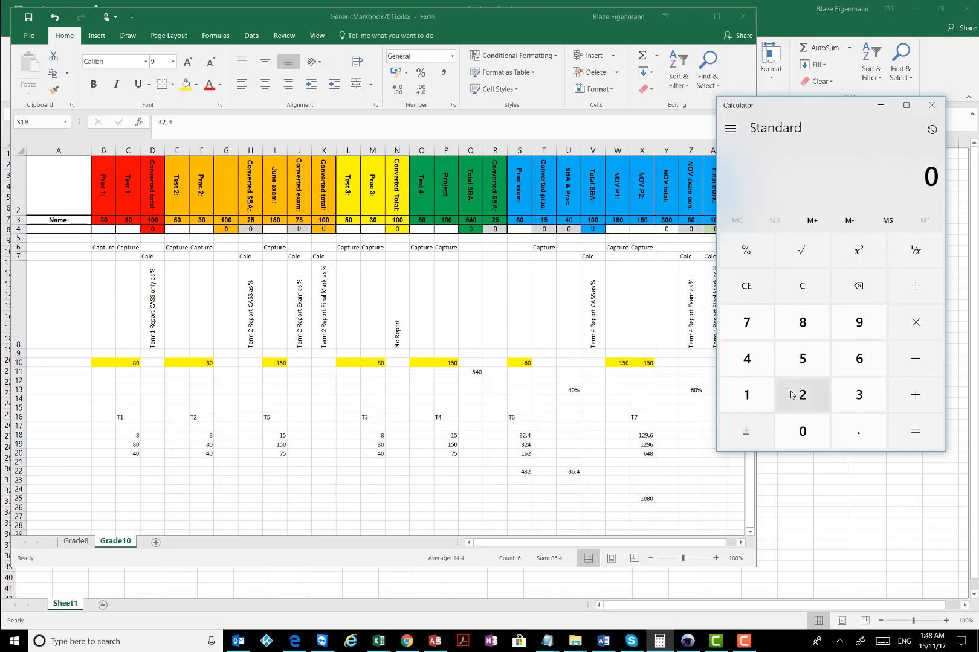
click(745, 640)
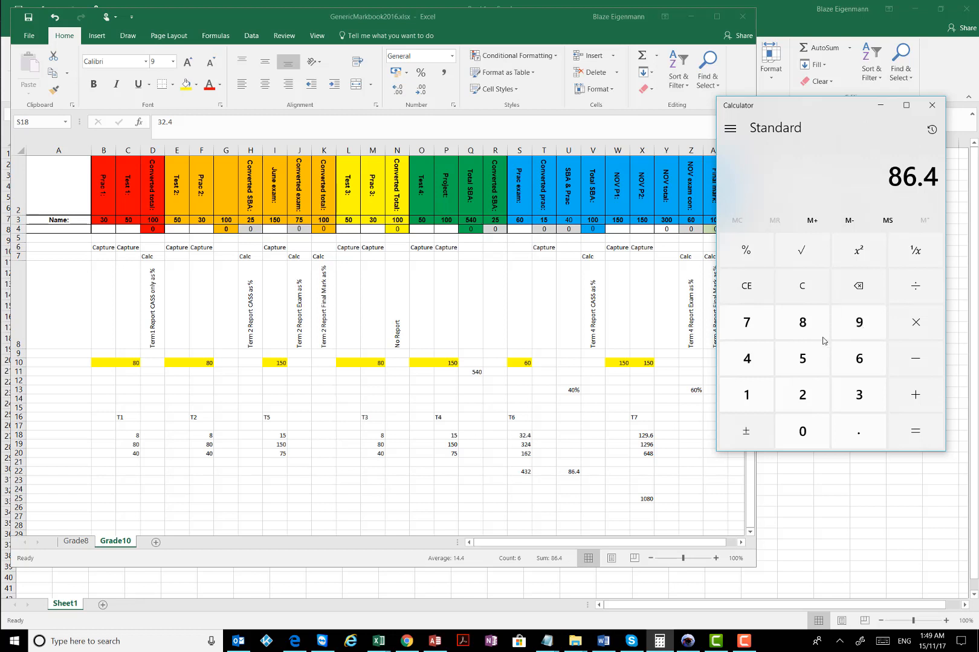
Step: Clear the calculator, multiply 100 by the SBA total of 86.4, and add the product to the calculator's memory
click(802, 290)
click(746, 394)
double_click(795, 430)
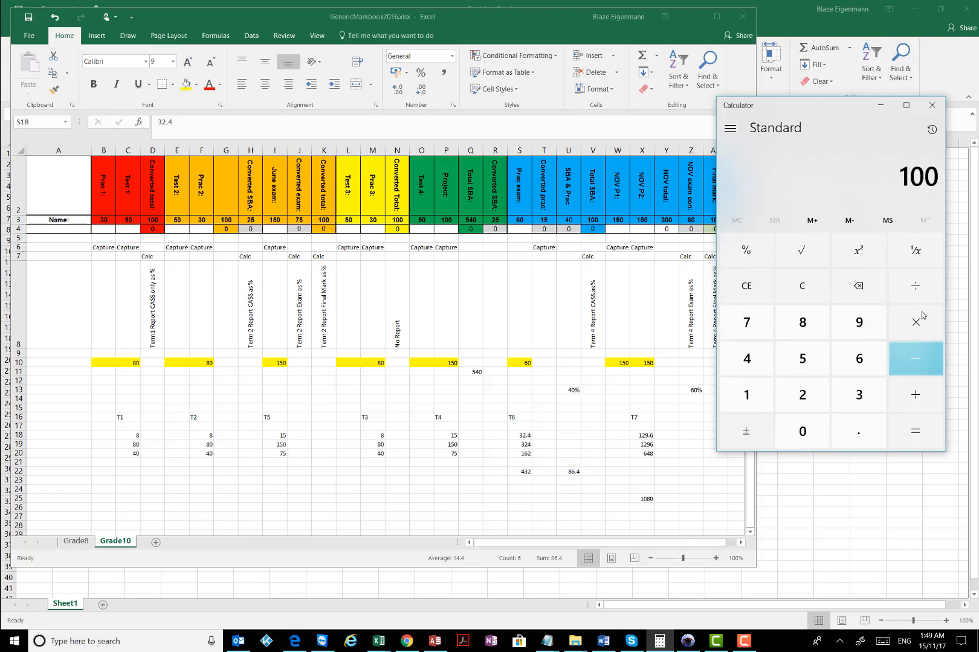
click(915, 322)
click(804, 323)
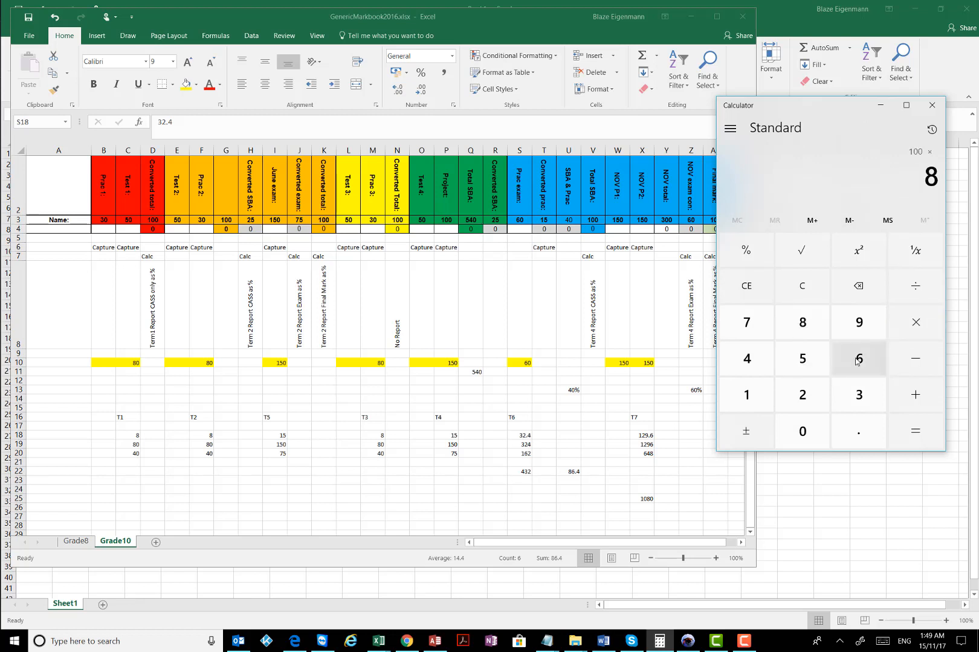
click(858, 358)
click(859, 431)
click(747, 358)
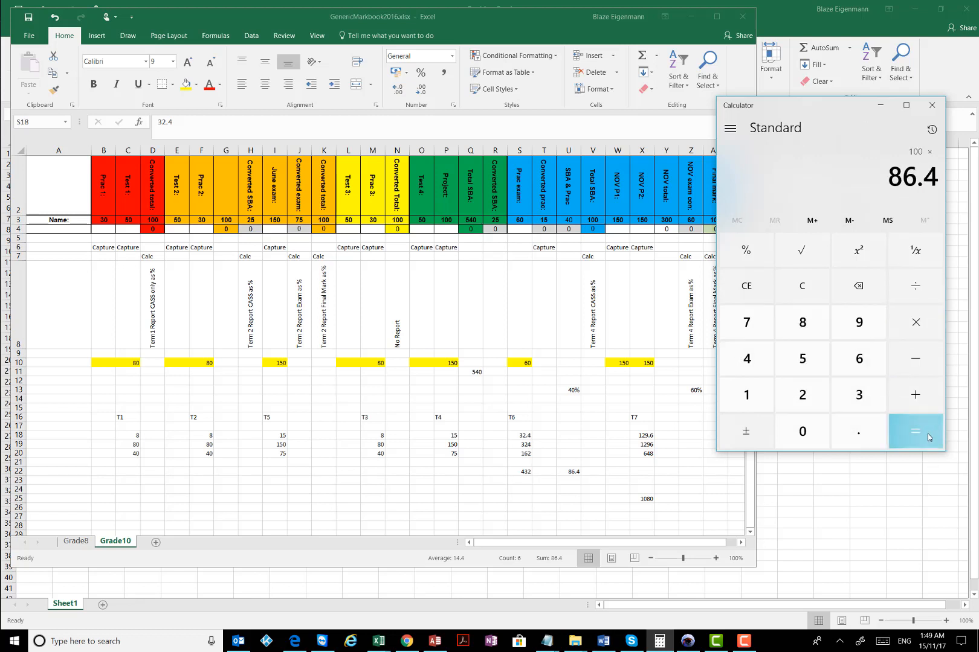
click(929, 449)
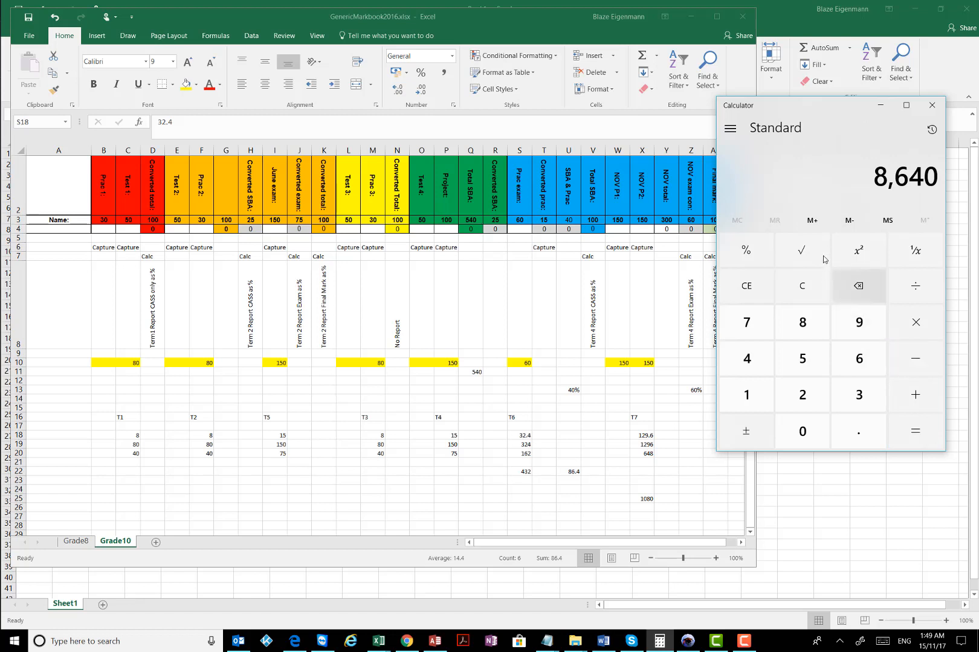
click(812, 220)
click(802, 285)
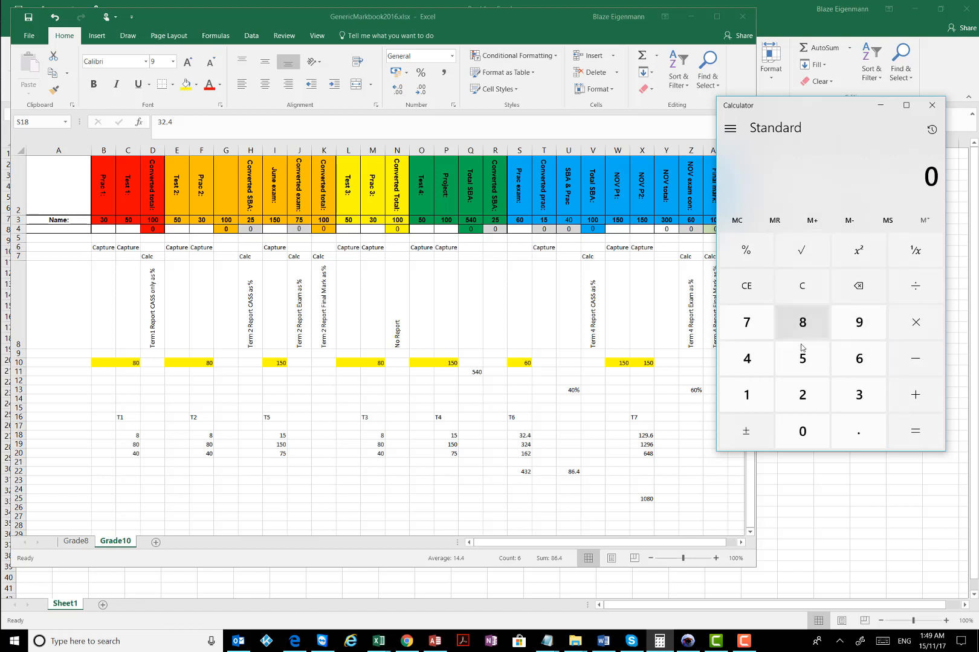
Step: Try dividing 40 by the product held in the calculator's memory
click(747, 359)
click(802, 430)
click(916, 285)
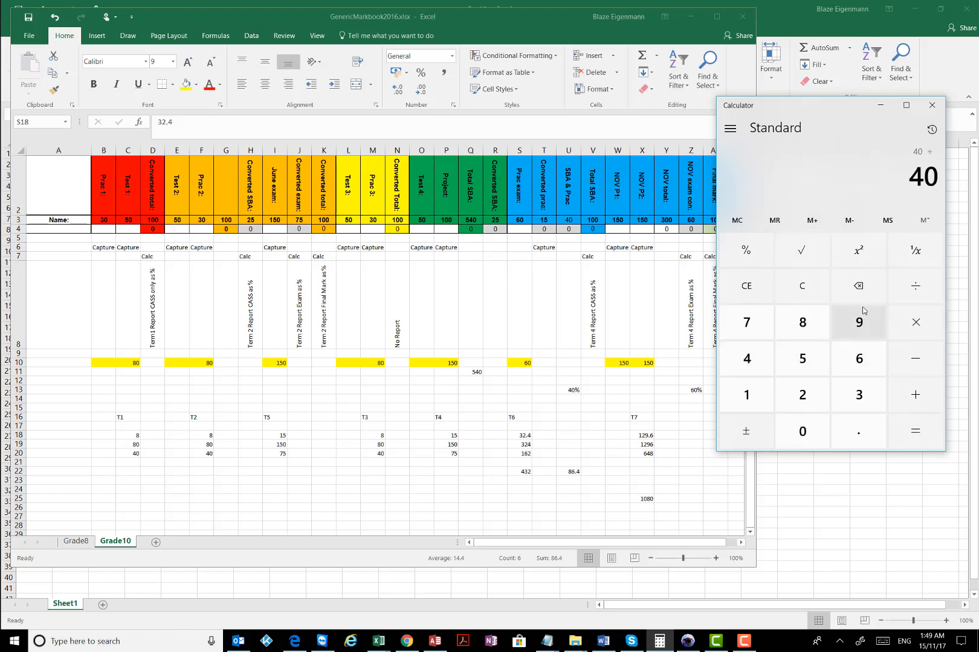
click(774, 220)
click(922, 432)
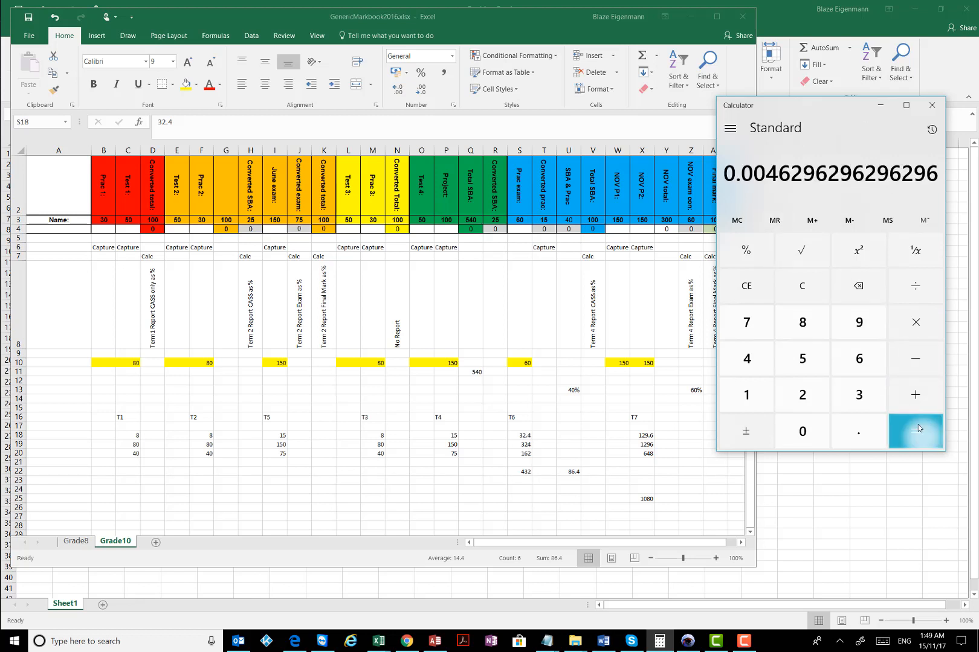
click(811, 291)
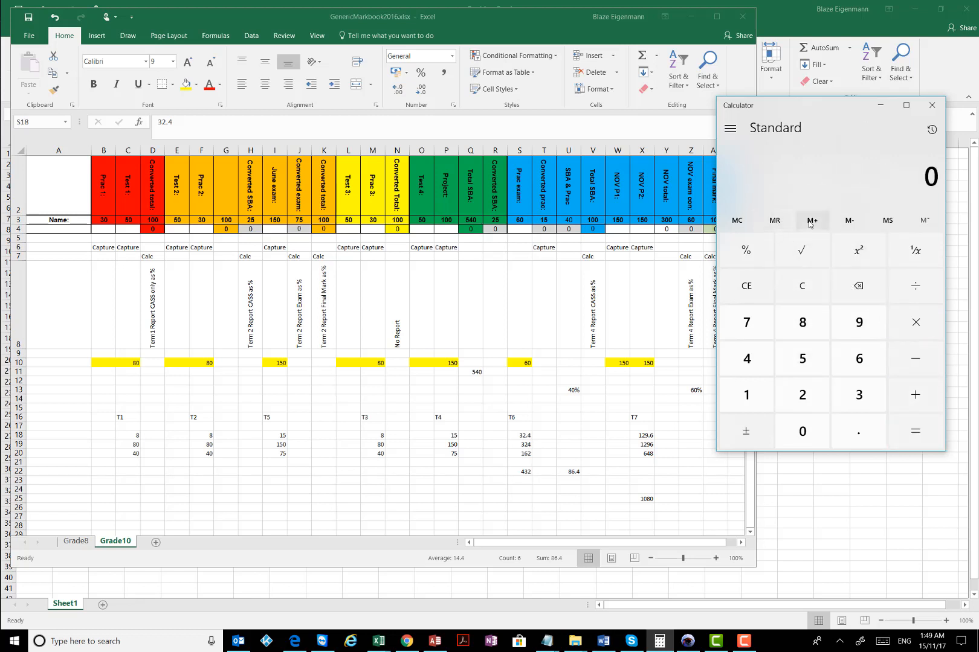
Step: Divide the product recalled from memory by 40, and store the quotient as the calculator's new memory value
click(776, 224)
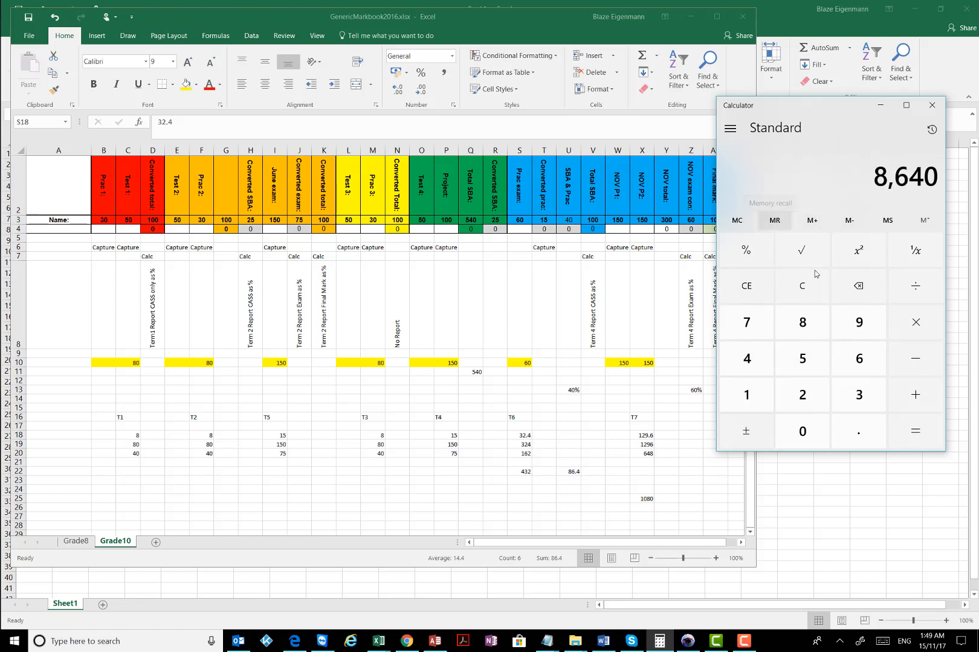
click(915, 286)
click(749, 360)
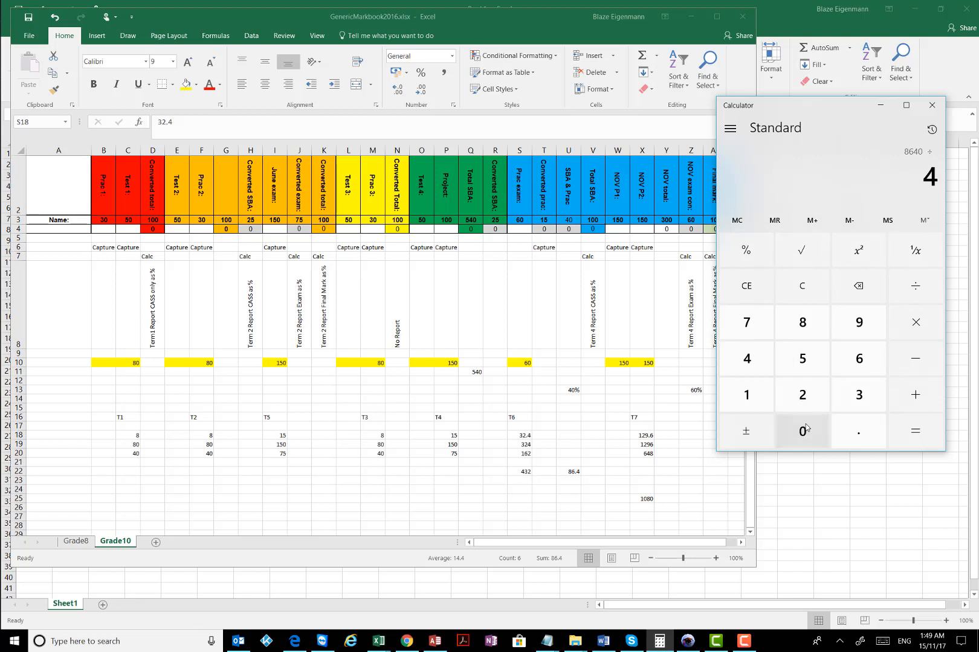
click(804, 430)
click(915, 430)
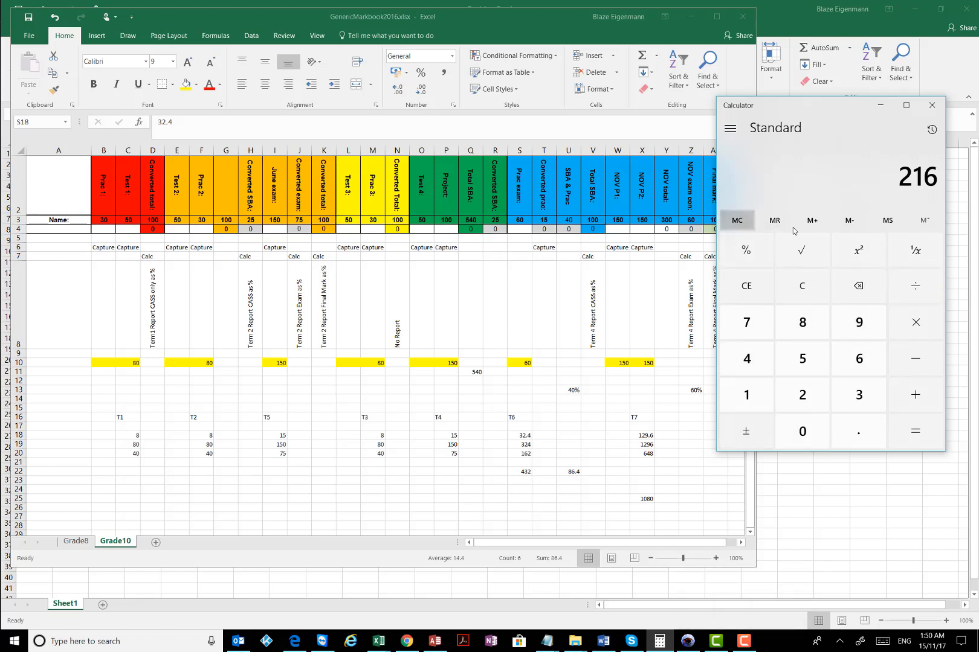
click(737, 220)
click(810, 223)
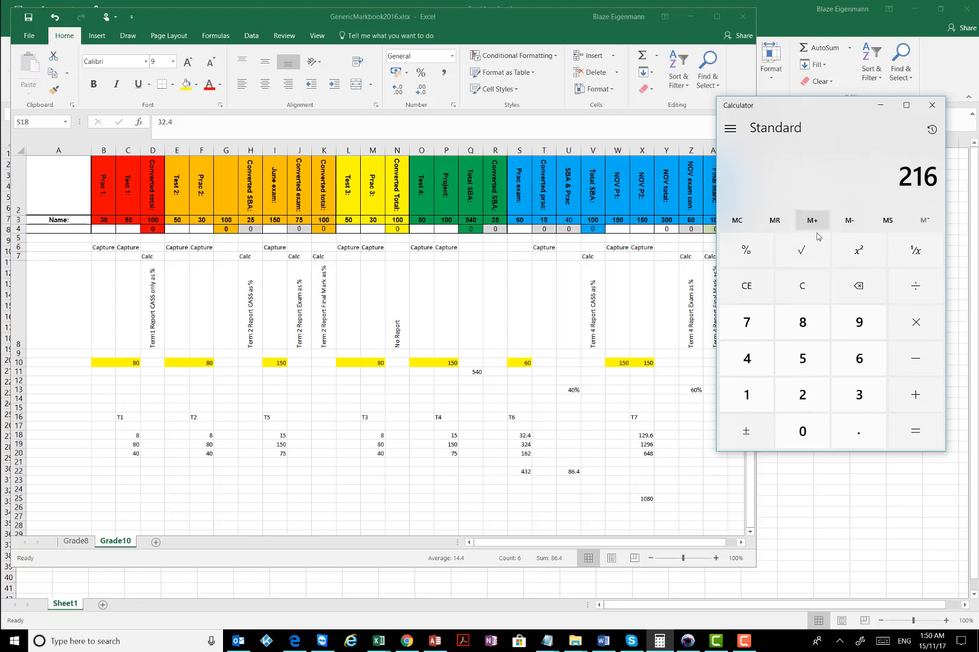
Step: Clear the calculator display and divide the SBA total of 86.4 by the overall total of 216
click(807, 287)
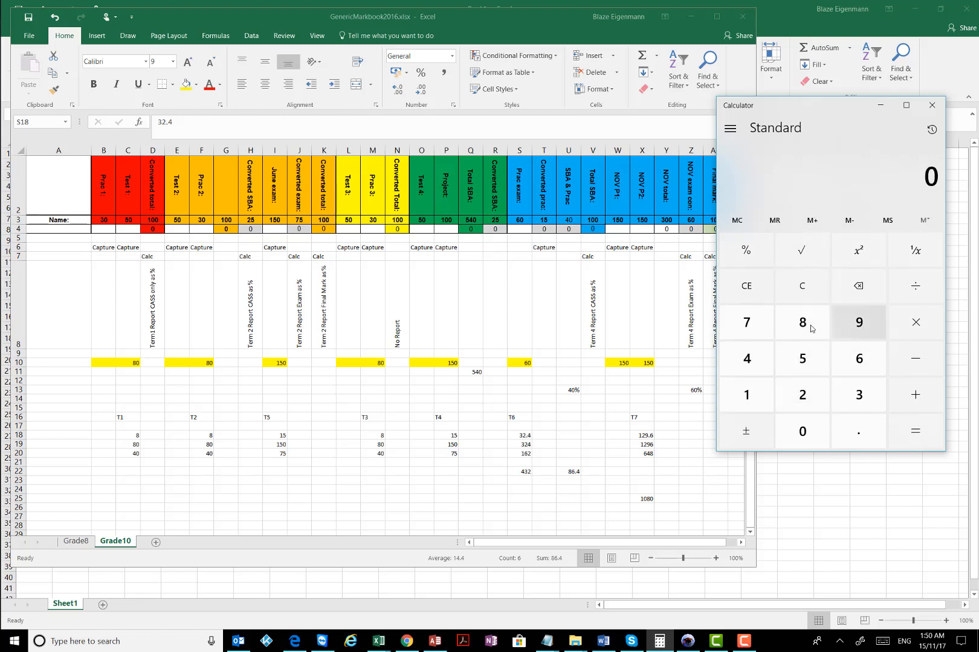
click(808, 326)
click(854, 357)
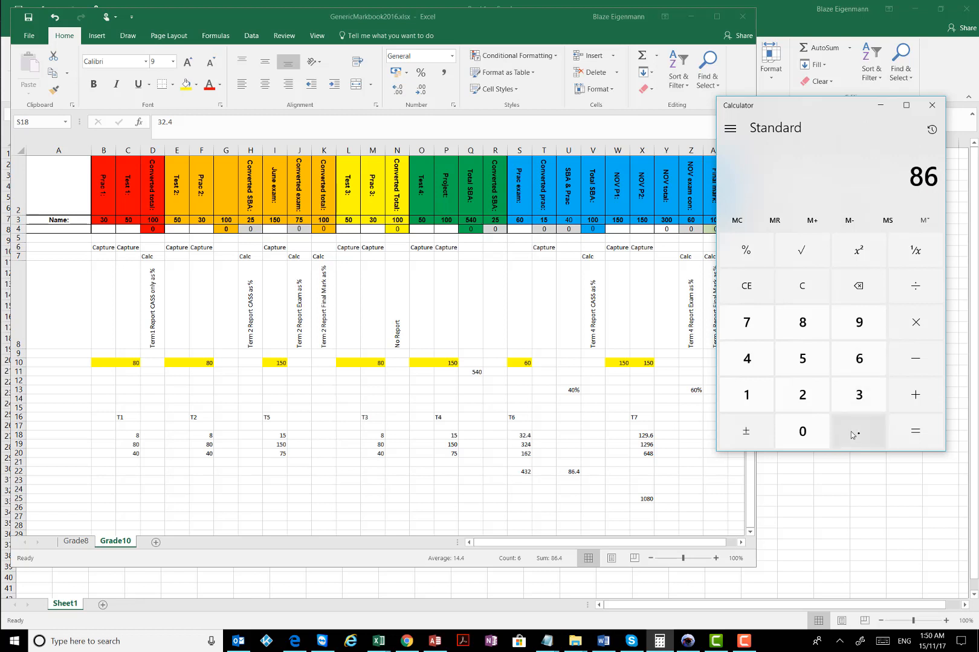
click(857, 431)
click(746, 359)
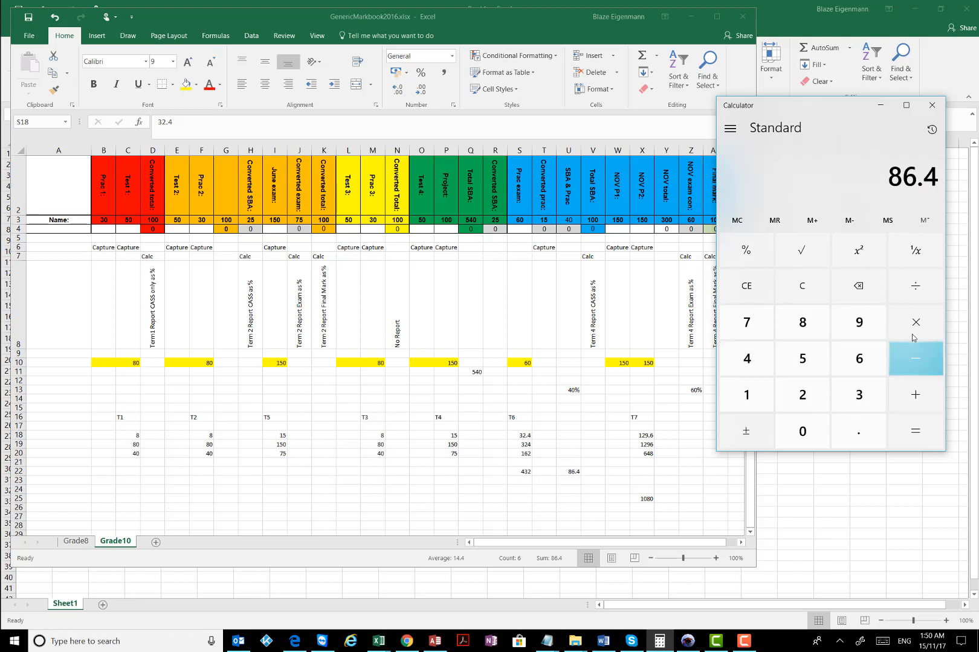
click(917, 286)
click(805, 396)
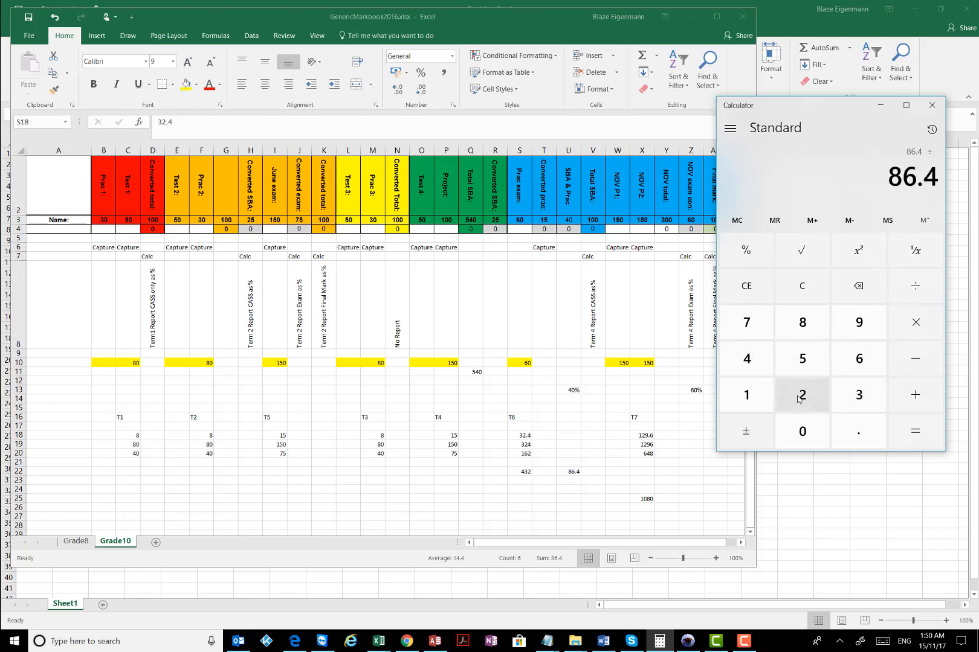
click(755, 395)
click(858, 363)
click(906, 435)
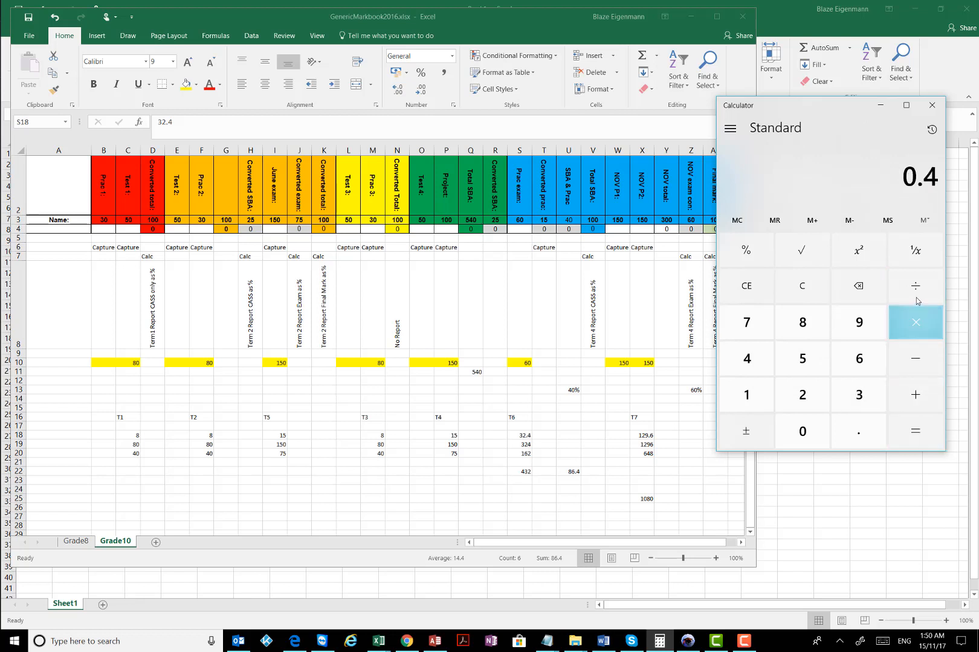
Step: Multiply the 86.4-over-216 quotient by 100 to express the SBA share as a percentage
click(916, 322)
click(753, 393)
click(803, 432)
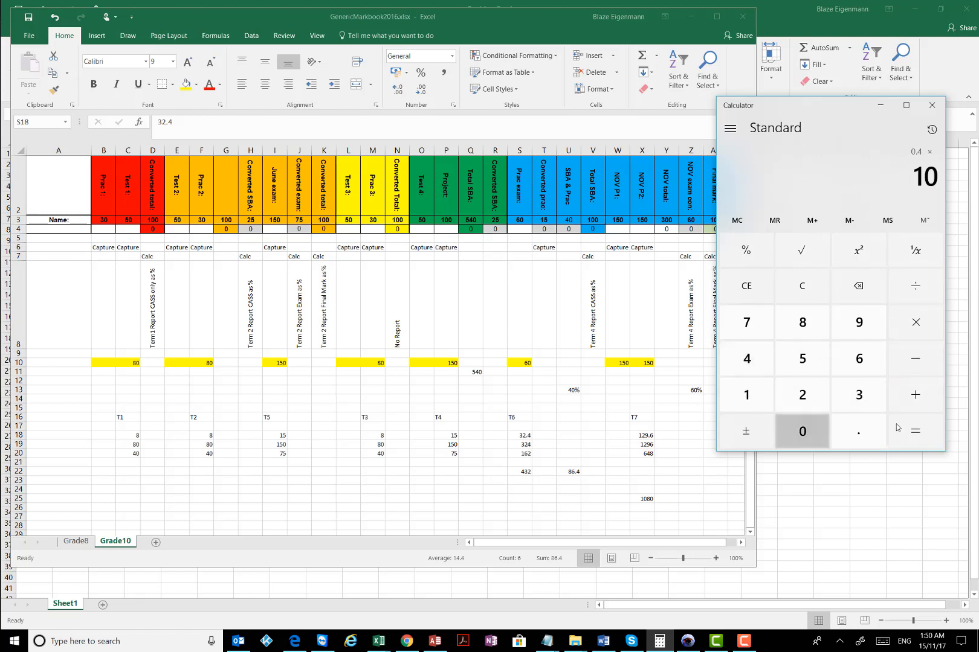
click(804, 431)
click(916, 431)
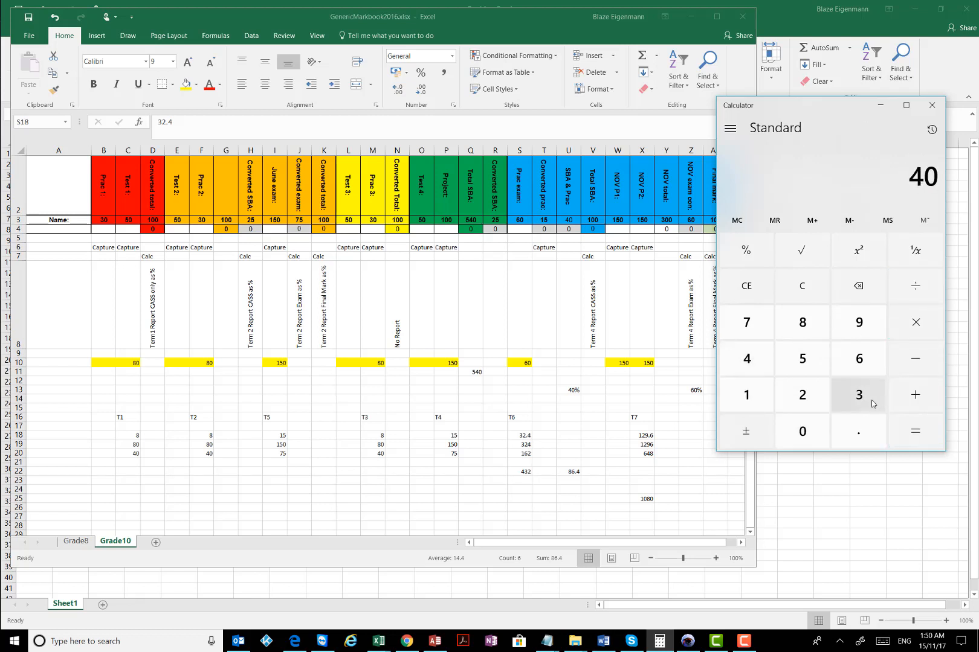
Step: Clear the calculator, subtract the SBA total of 86.4 from the overall total of 216, and select the T7 mark in X18 for comparison
click(803, 285)
click(803, 395)
click(753, 396)
click(857, 358)
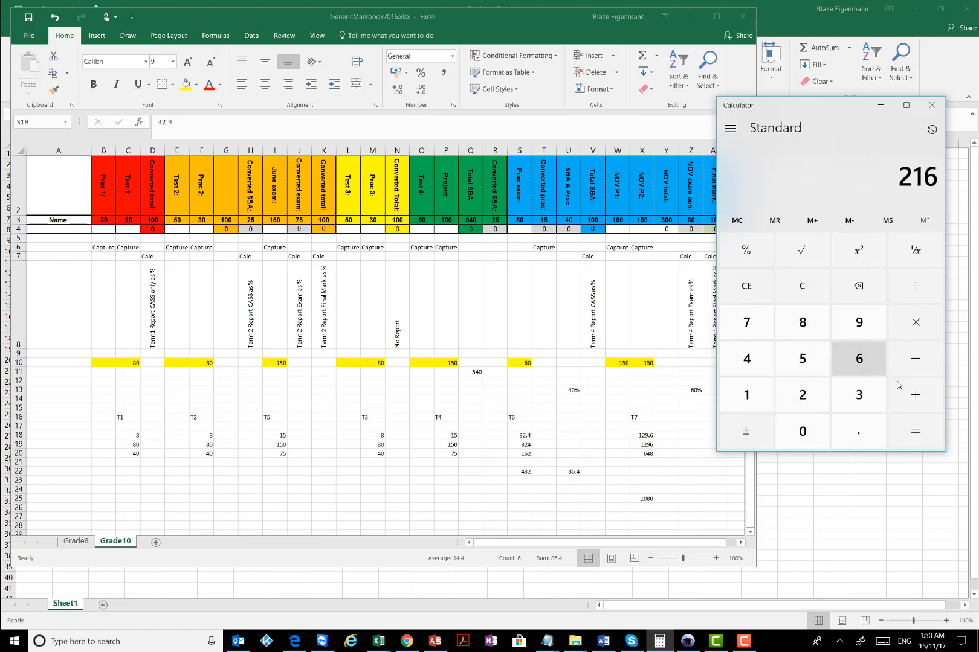
click(915, 358)
click(803, 323)
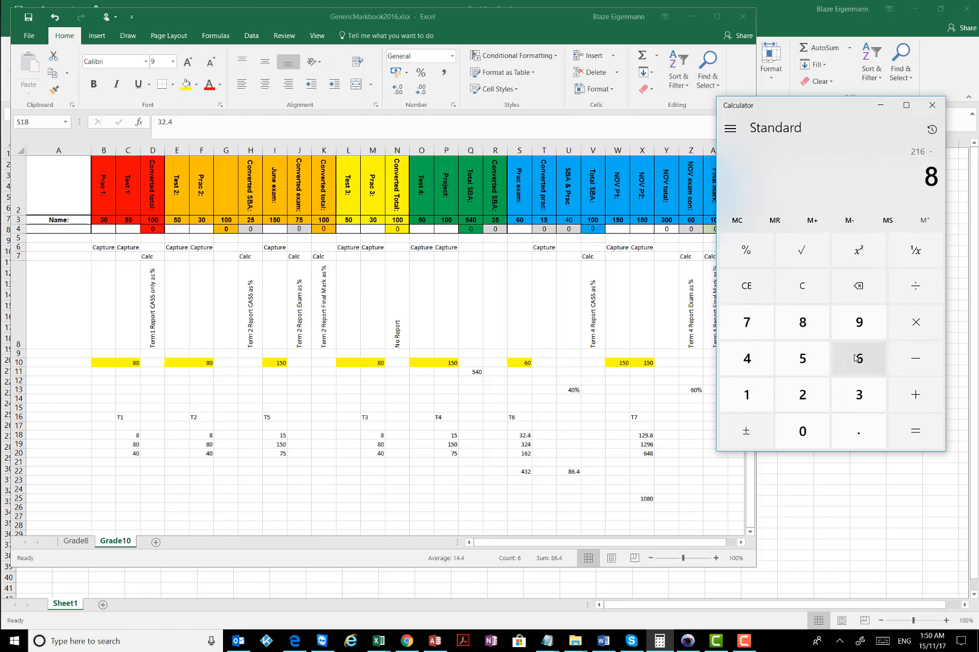
click(858, 358)
click(858, 431)
click(774, 373)
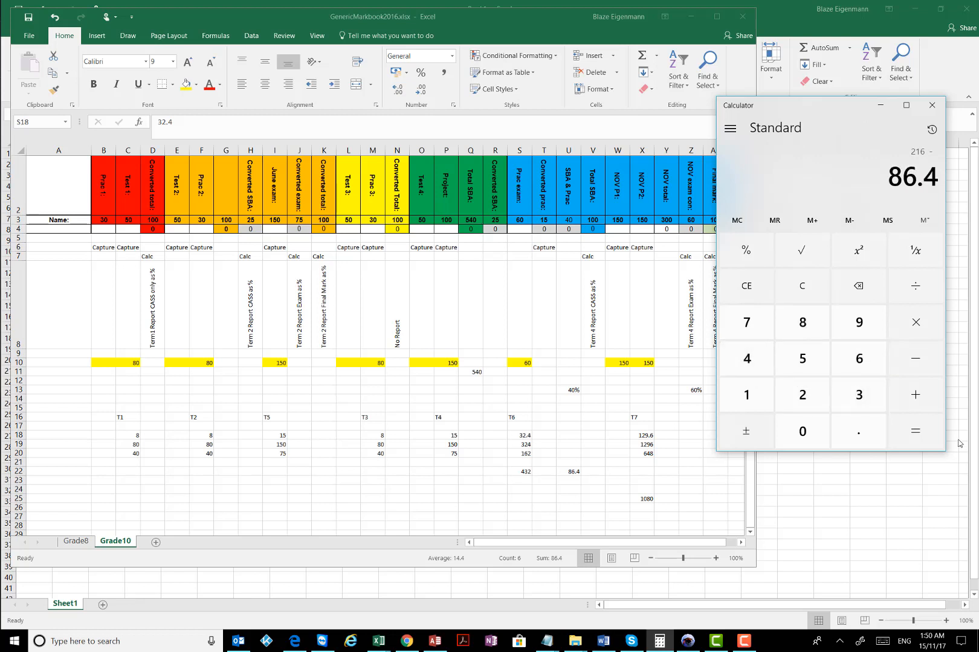
click(928, 431)
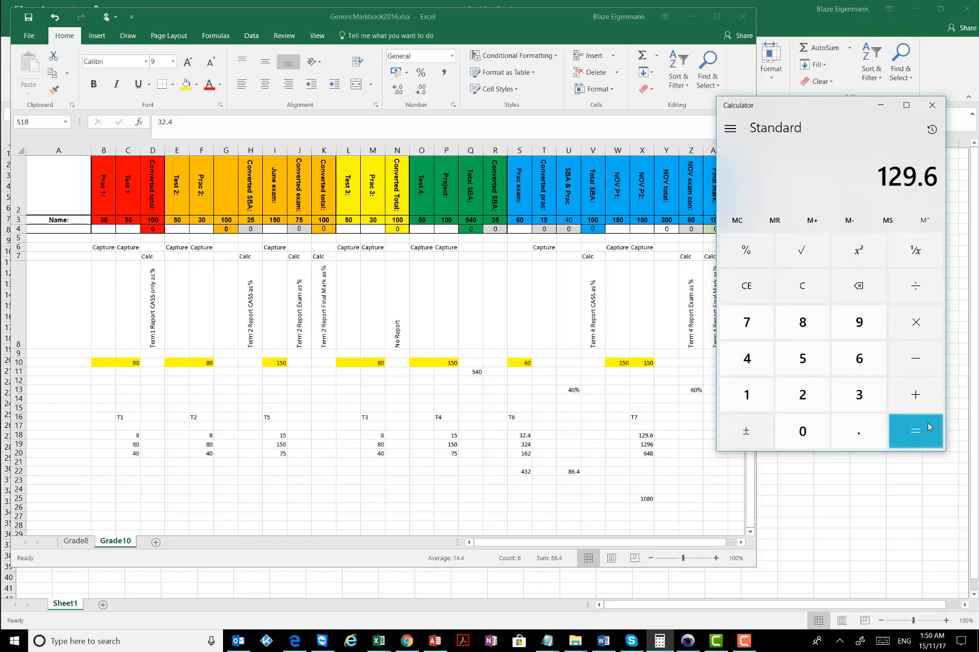
click(644, 436)
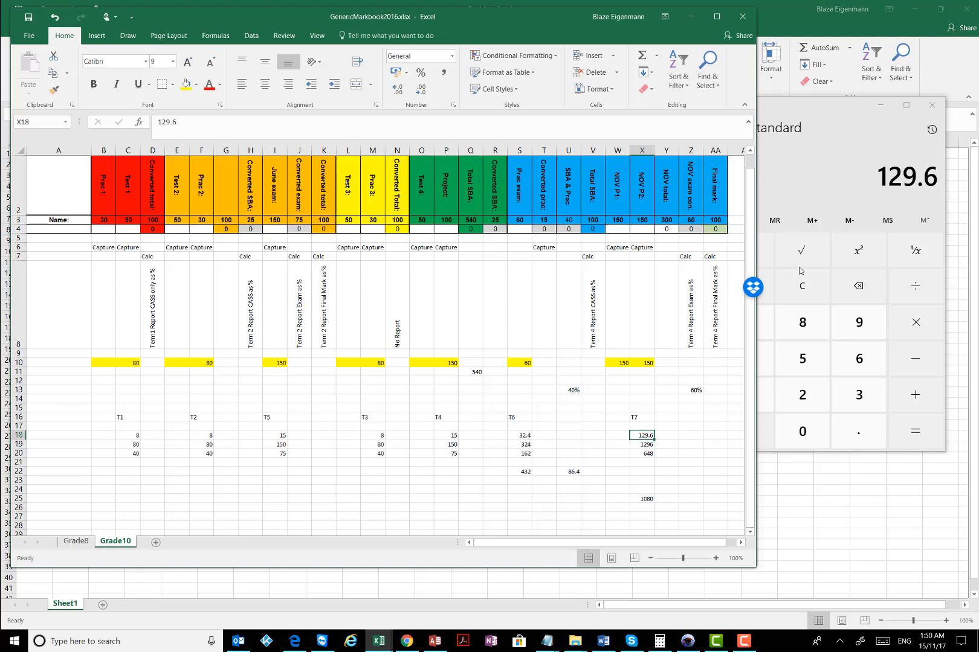
Step: Return to the calculator and divide the 129.6-mark exam component by the overall total of 216
click(810, 113)
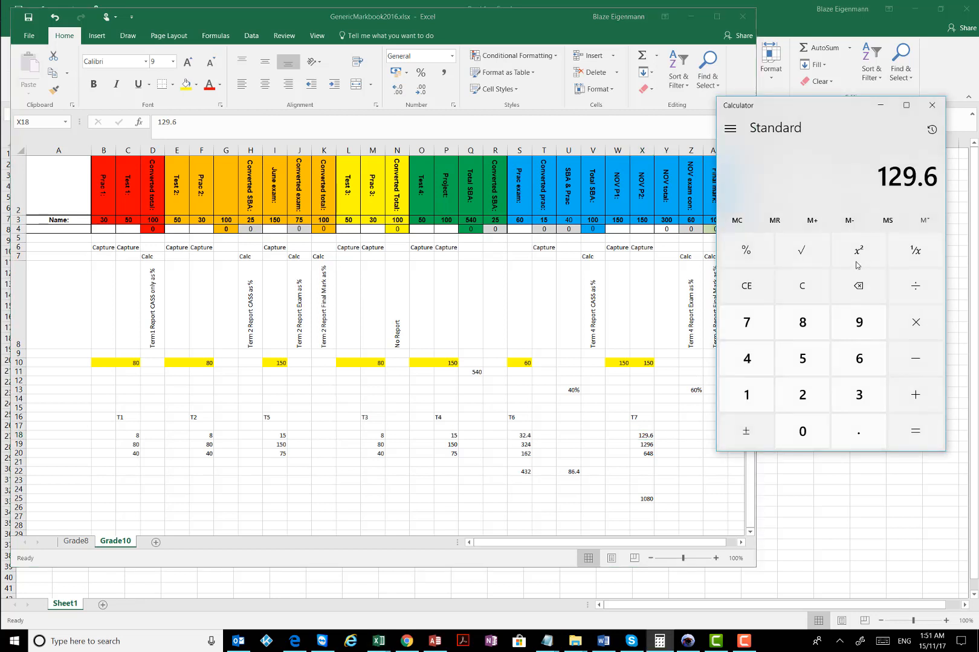
click(917, 293)
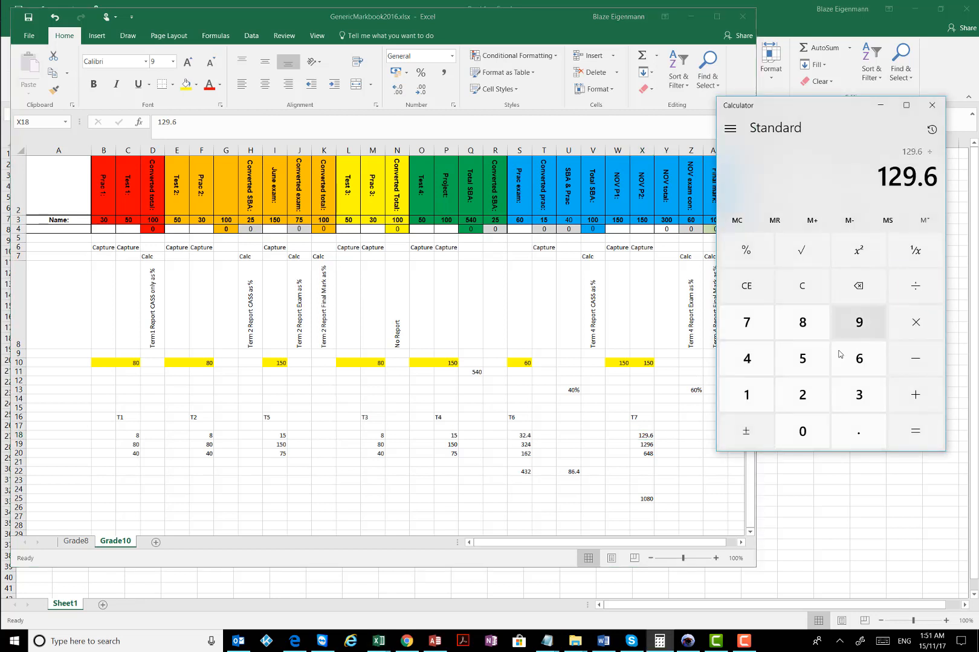
click(803, 396)
click(747, 393)
click(859, 358)
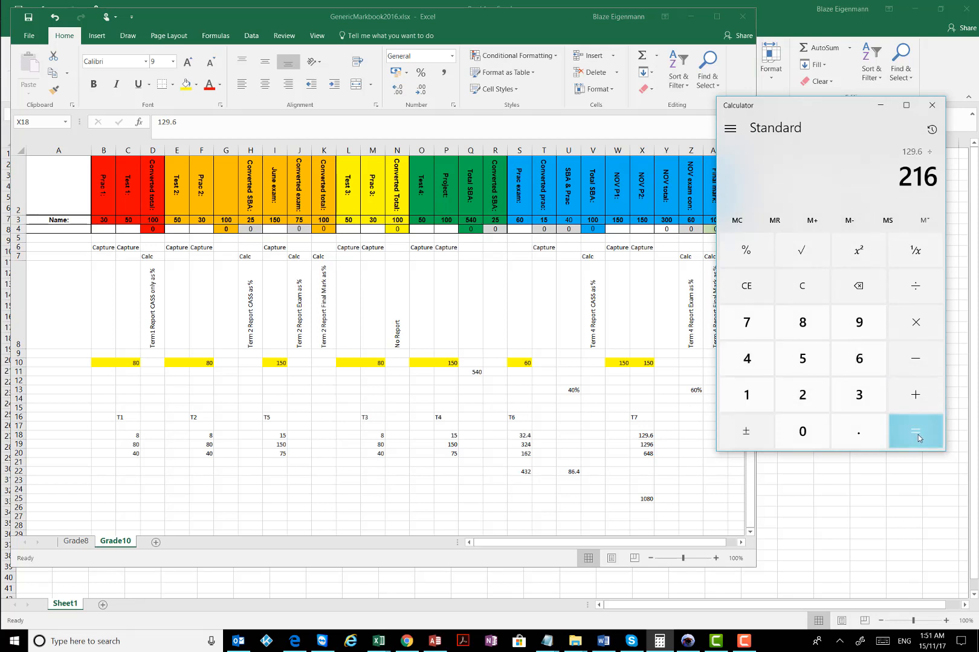
click(915, 431)
Step: Multiply the 129.6-over-216 quotient by 100 to express the exam share as a percentage
click(915, 322)
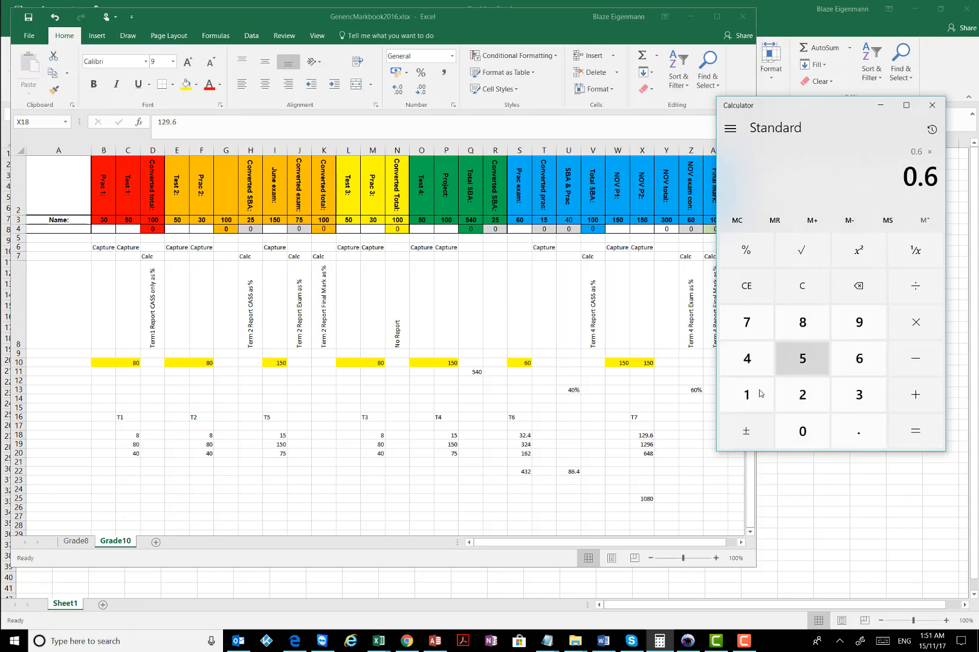
click(749, 395)
click(785, 430)
click(785, 430)
click(913, 431)
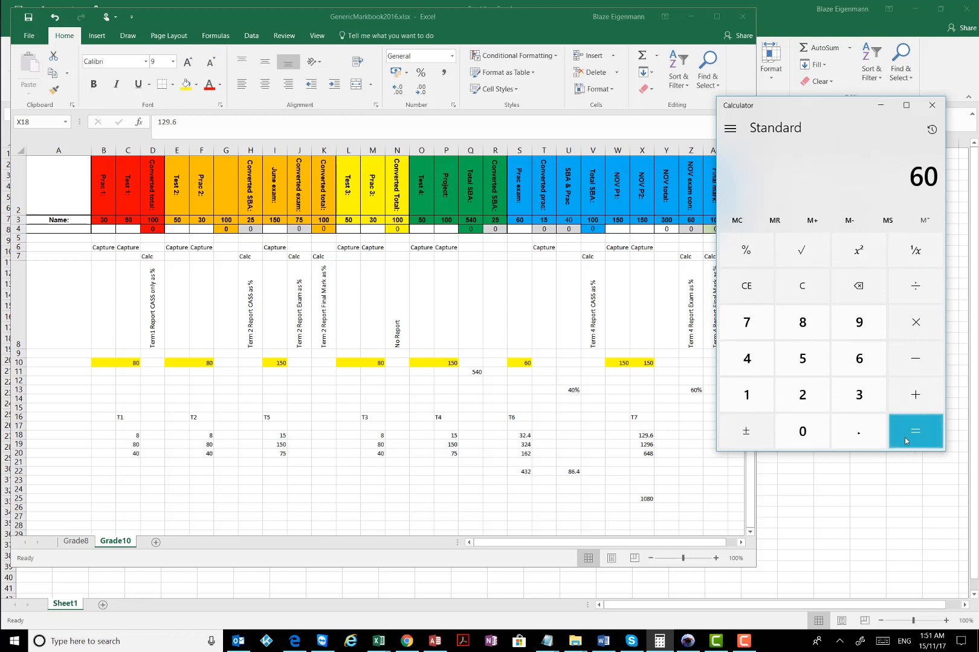
Step: Switch back to the Excel markbook and inspect the T6 and T7 marks in row 18
key(alt+Tab)
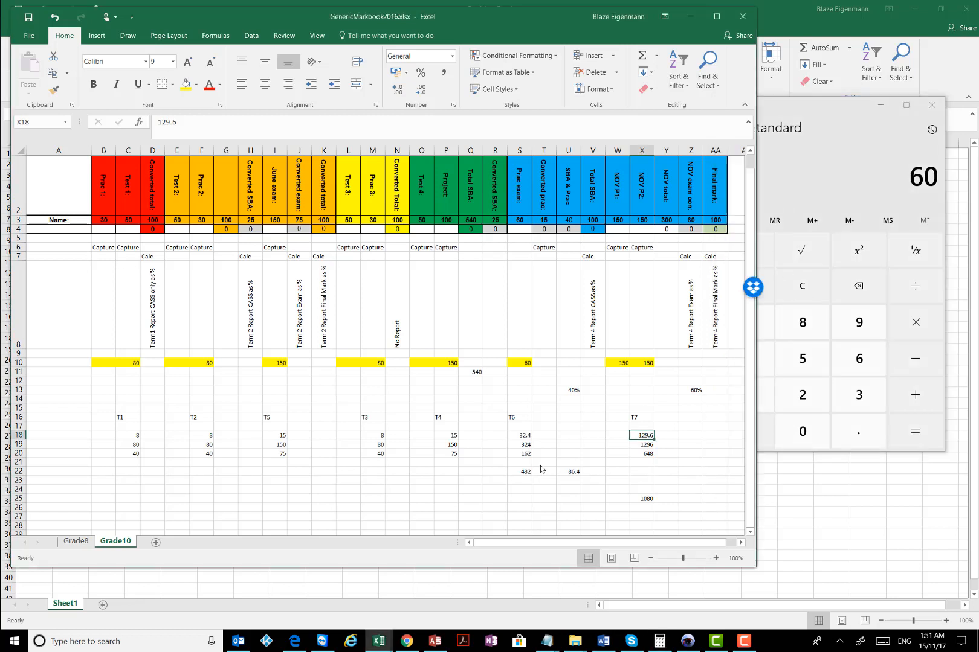
click(524, 438)
click(641, 435)
Step: Review the alternative task marks in row 19, from T1 in C19 through T7 in X19
click(128, 445)
click(202, 445)
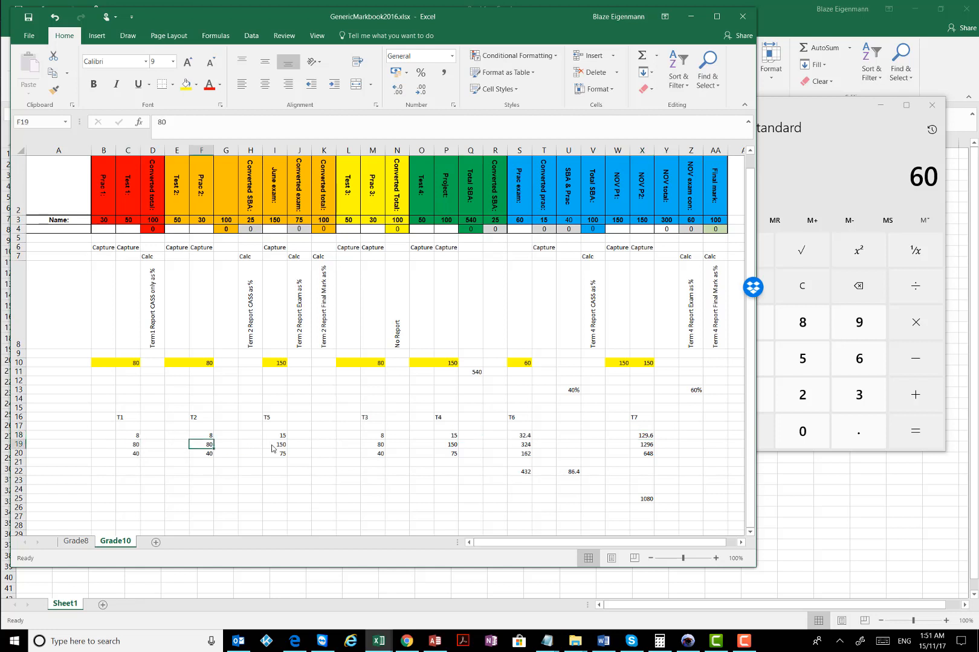
click(273, 447)
click(373, 446)
click(447, 445)
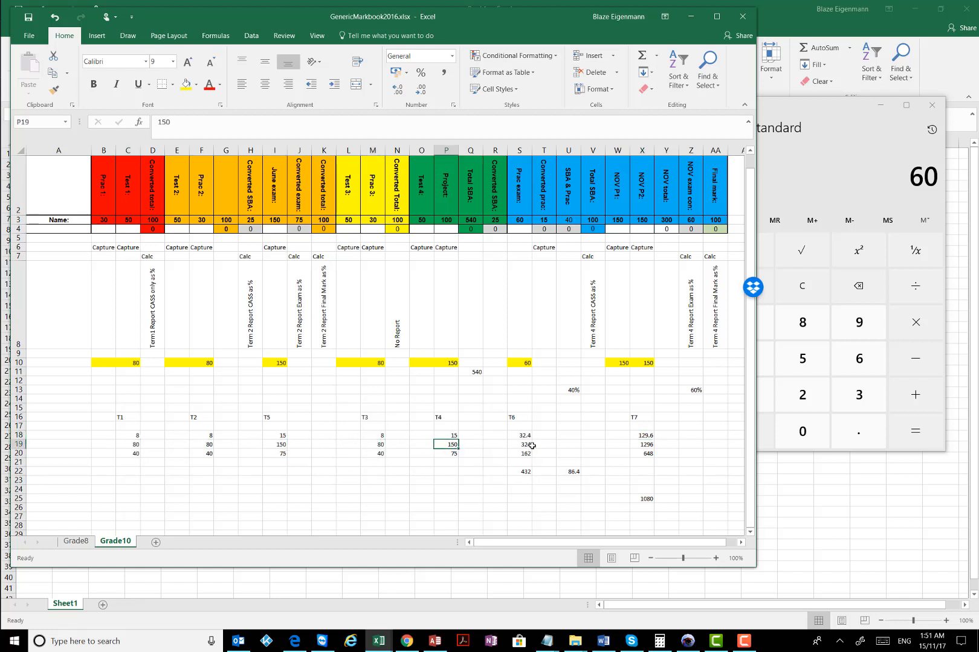
click(531, 445)
click(642, 445)
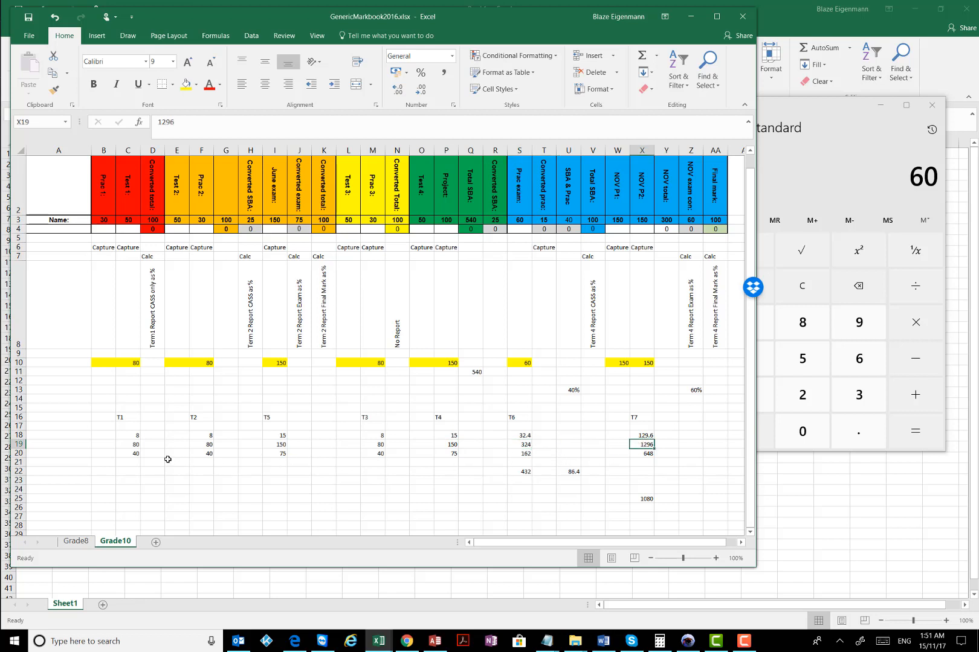
Step: Review the reduced task marks in row 20, from T1 in C20 through T7 in X20
click(132, 454)
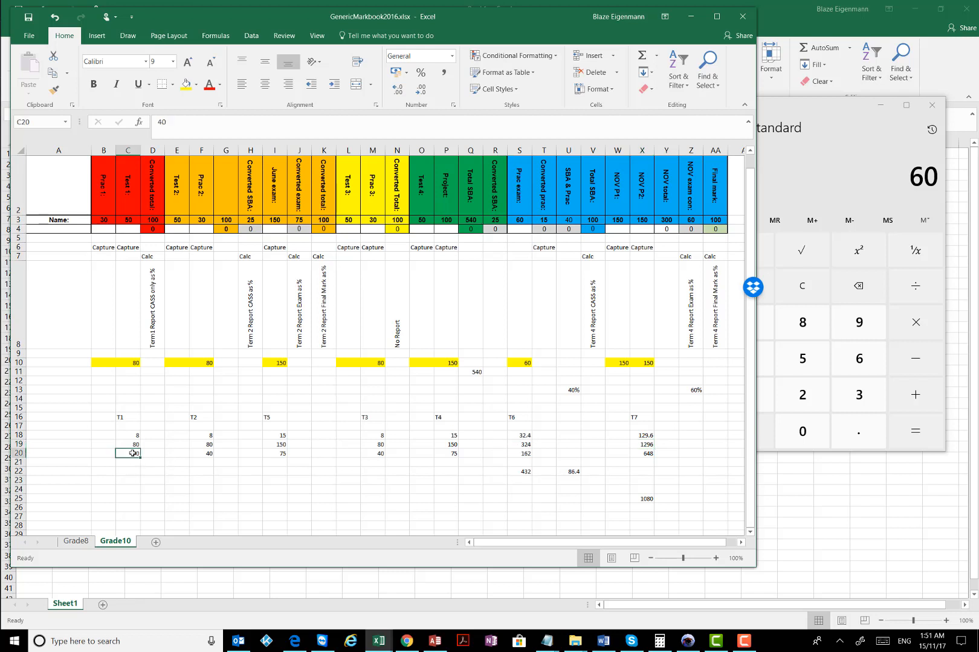
click(203, 454)
click(281, 454)
click(368, 454)
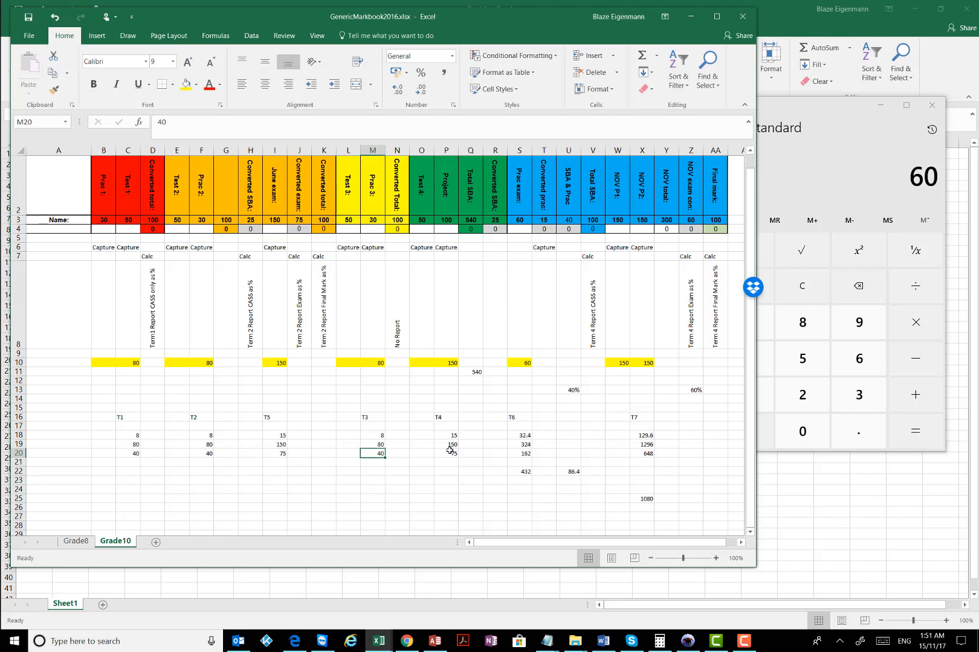
click(448, 453)
click(520, 454)
click(655, 452)
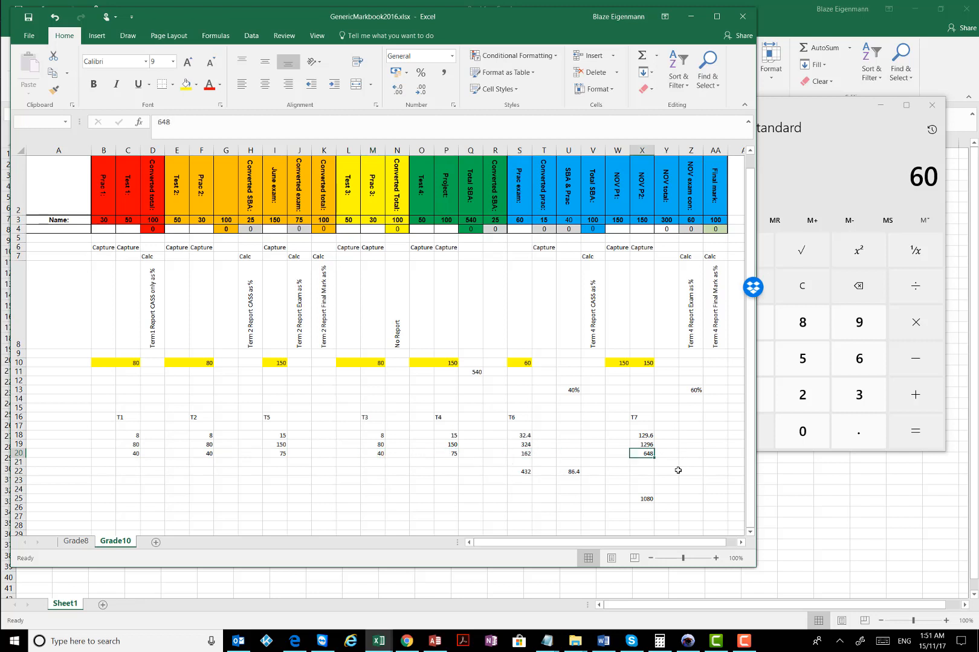
Step: Select the T1 to T6 marks in C20:S20 to check their sum against the total in S22
click(562, 463)
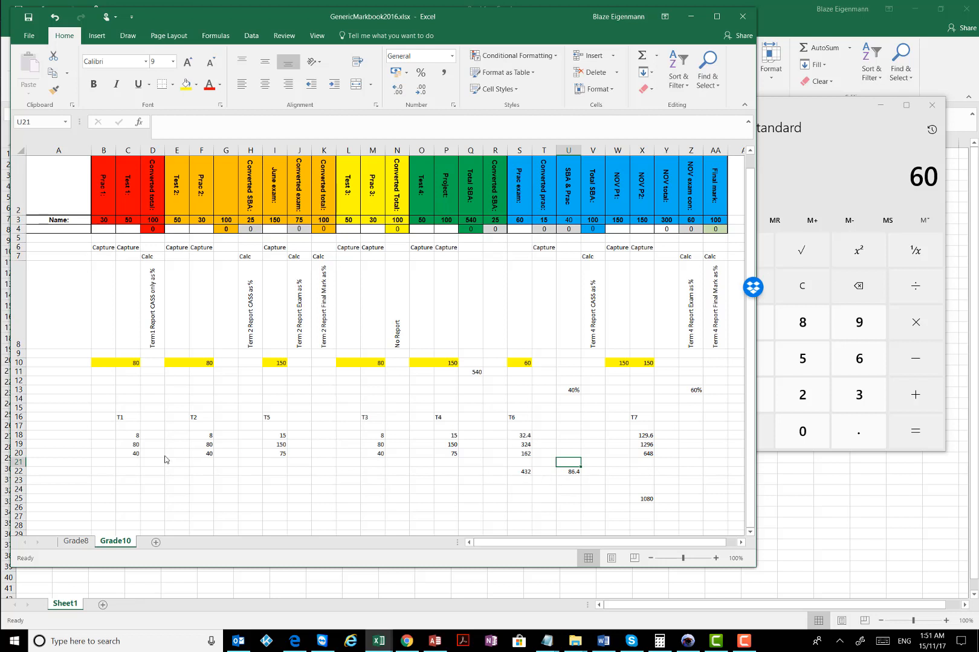
drag(134, 456, 523, 454)
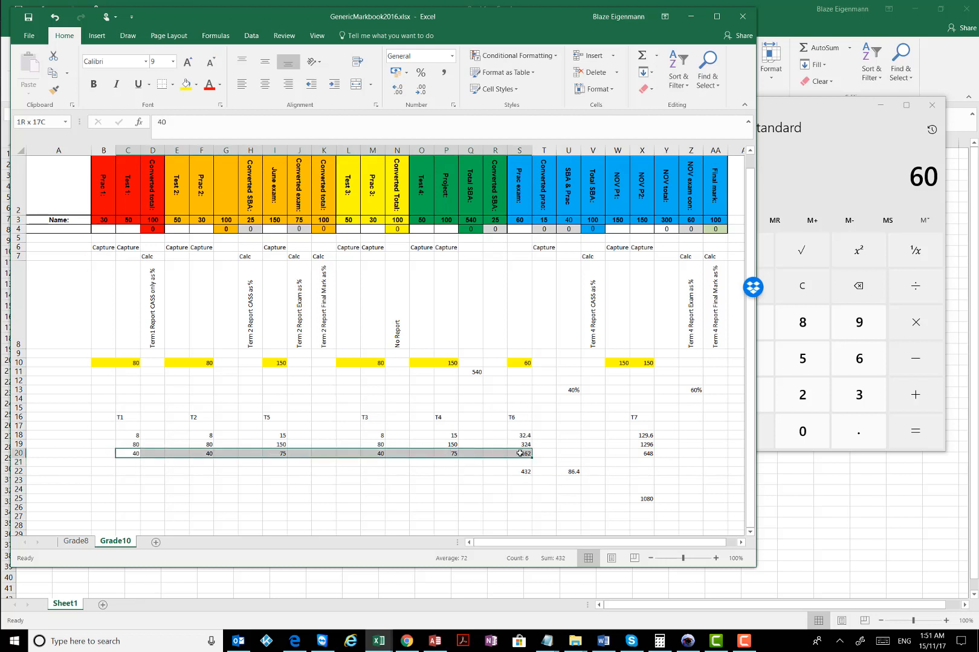
click(524, 472)
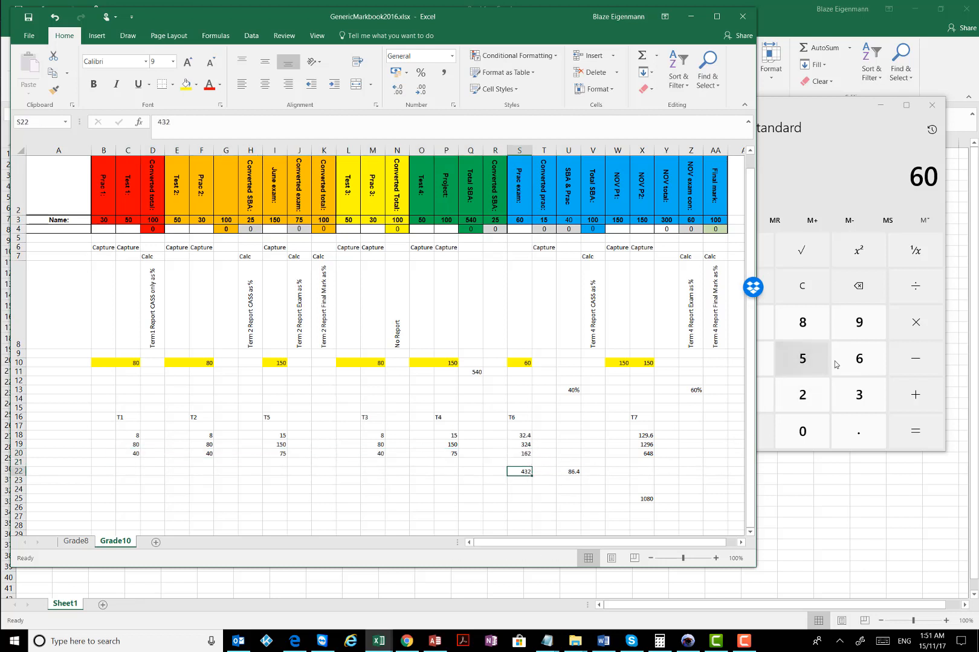
Step: Clear the calculator and divide the row 20 SBA total of 432 by the overall total of 1080
click(807, 292)
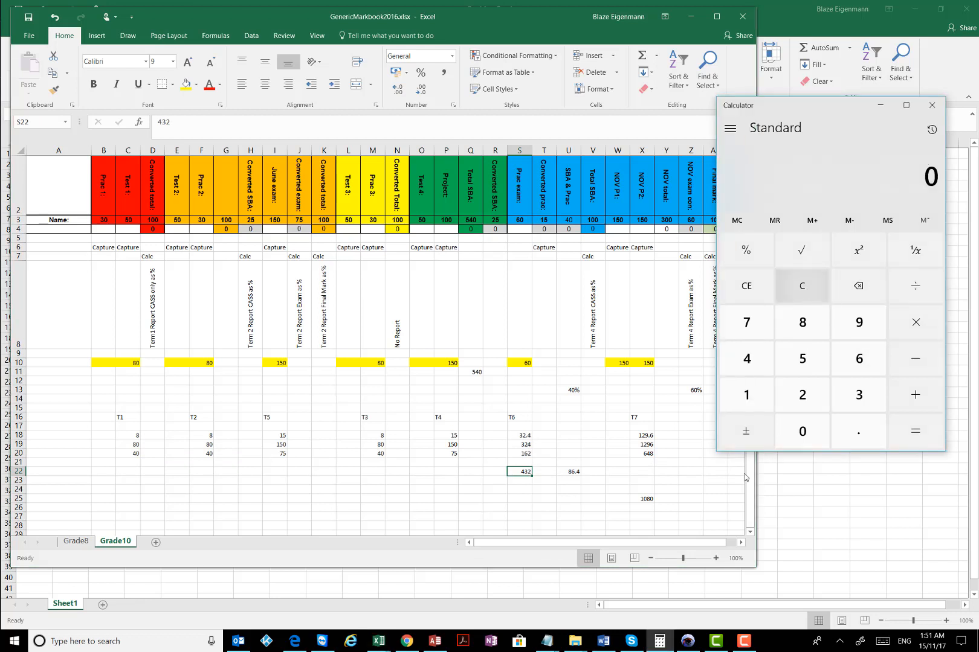
click(755, 360)
click(841, 396)
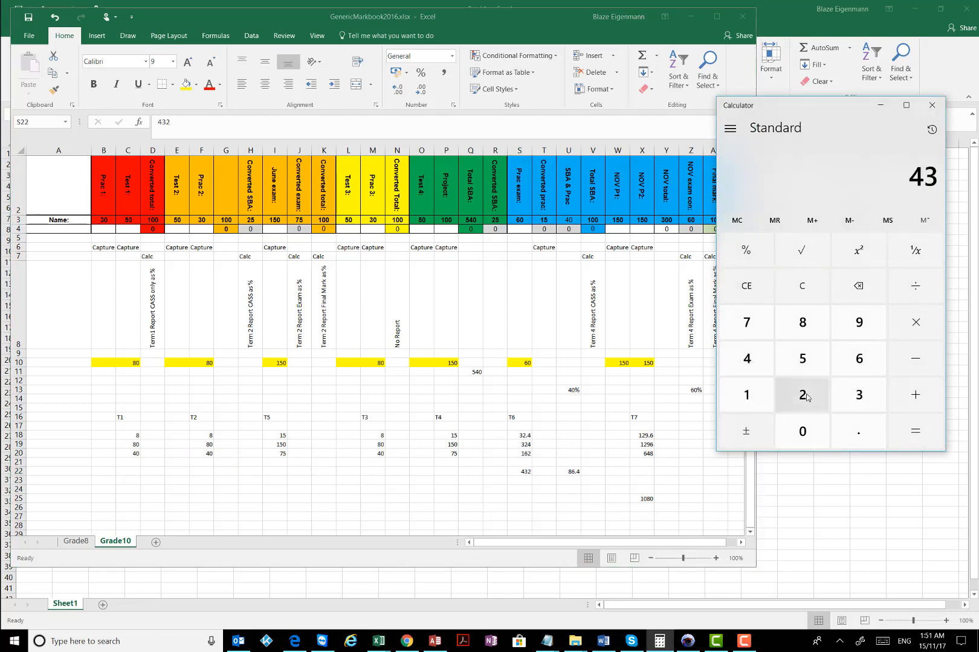
click(805, 395)
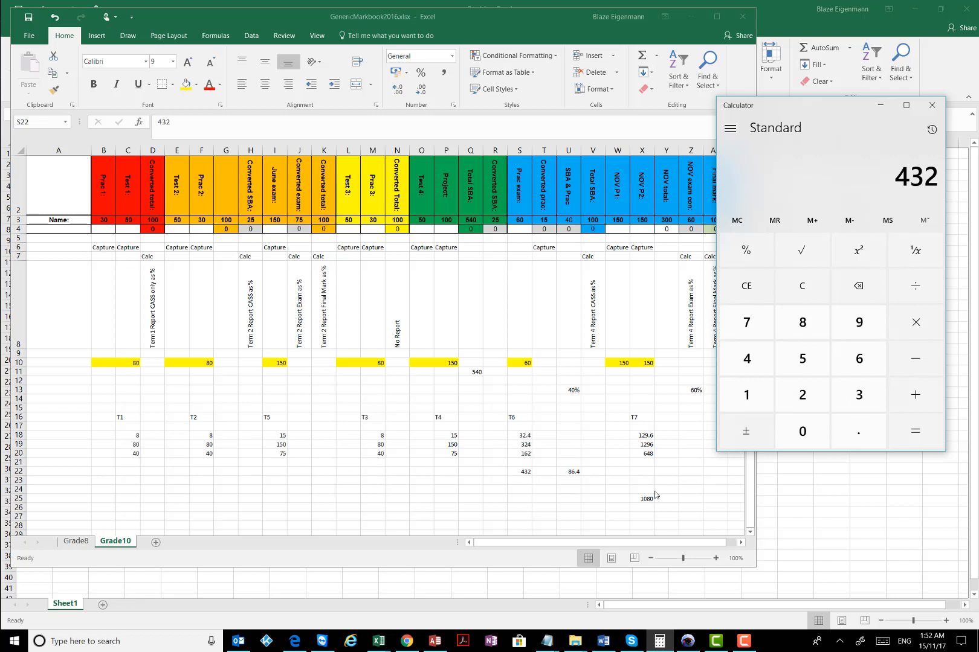
click(915, 286)
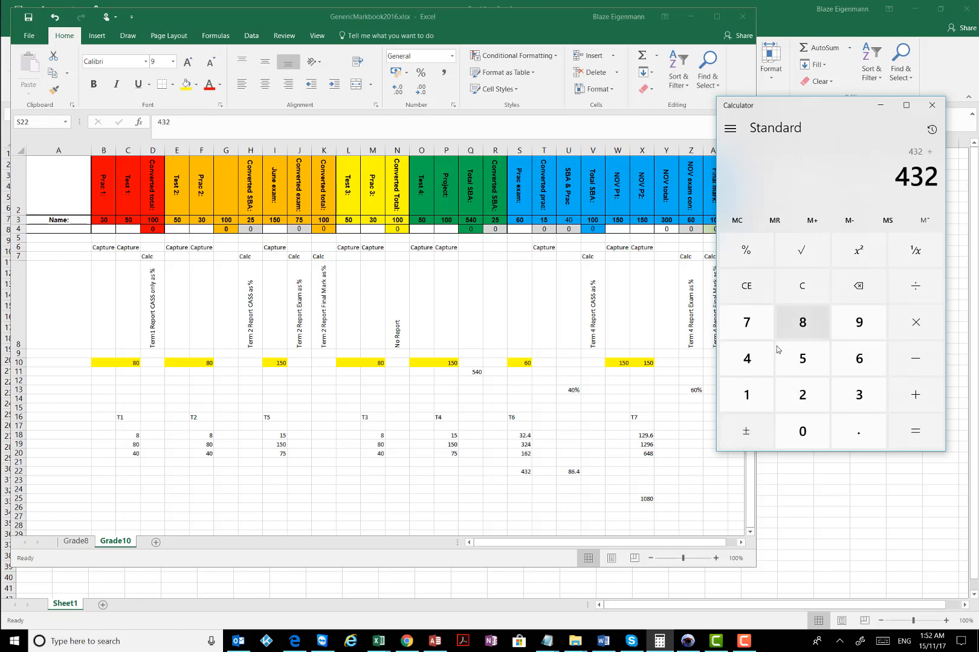
click(747, 394)
click(804, 431)
click(802, 322)
click(803, 431)
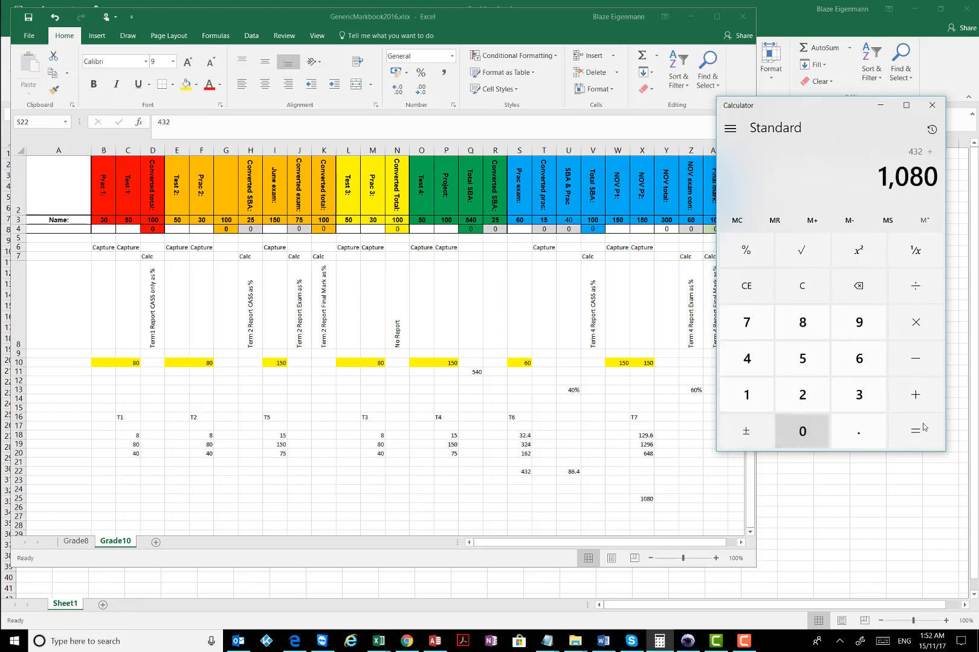
click(916, 431)
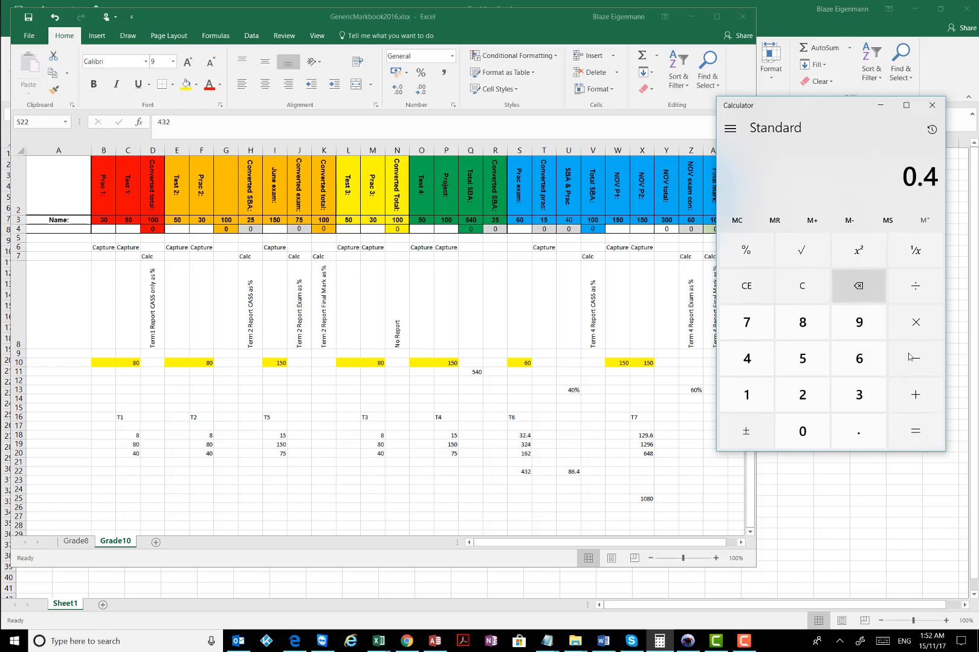
Step: Multiply the 432-over-1080 quotient by 100 to express the SBA share as a percentage
click(915, 322)
click(747, 395)
click(802, 431)
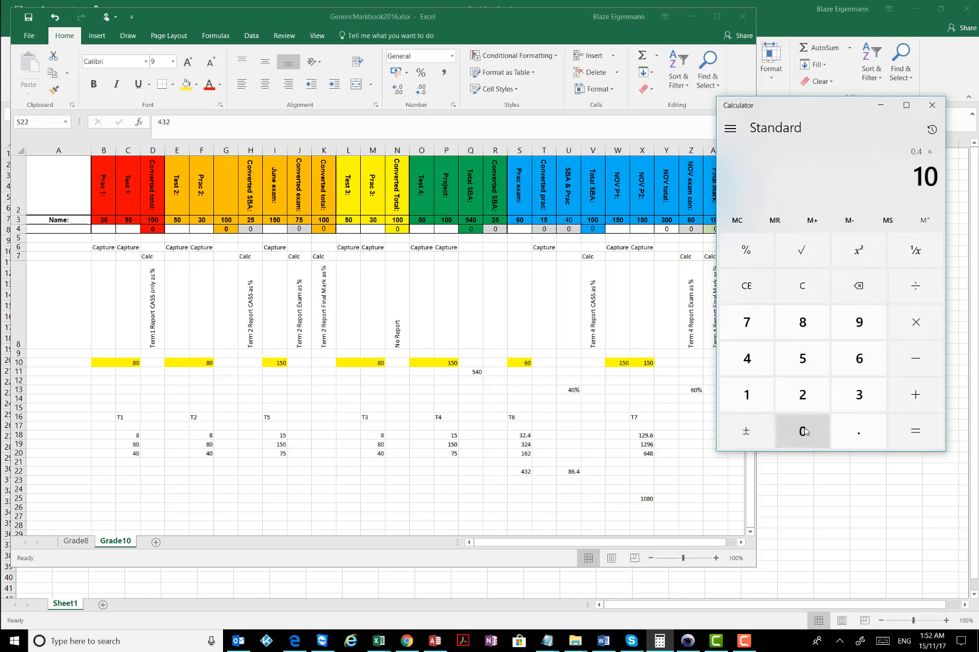
click(803, 431)
click(915, 431)
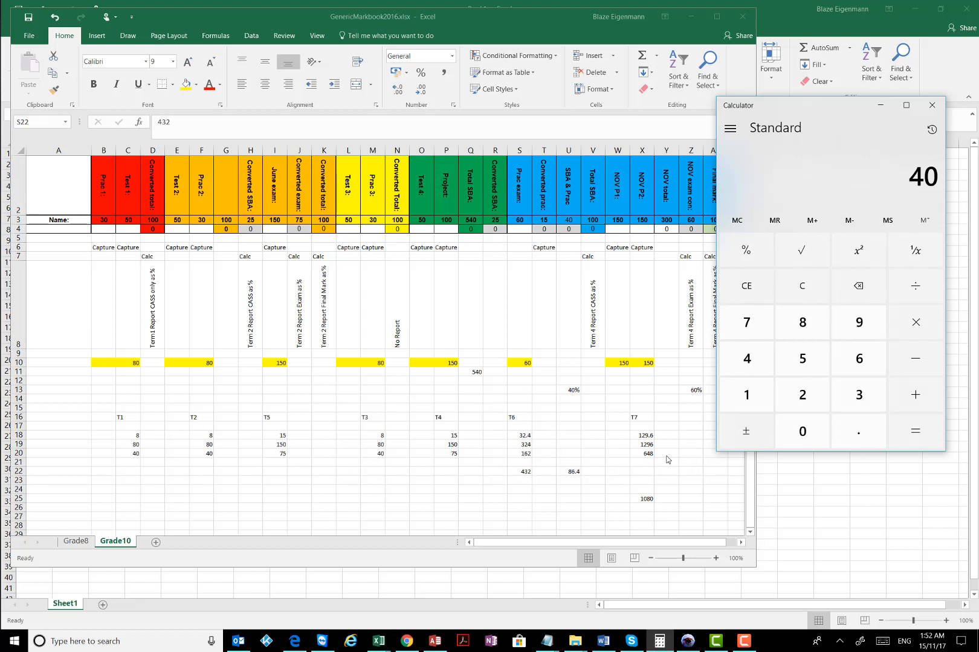
Step: Divide the T7 exam mark of 648 by the overall total of 1080 in the calculator
click(858, 362)
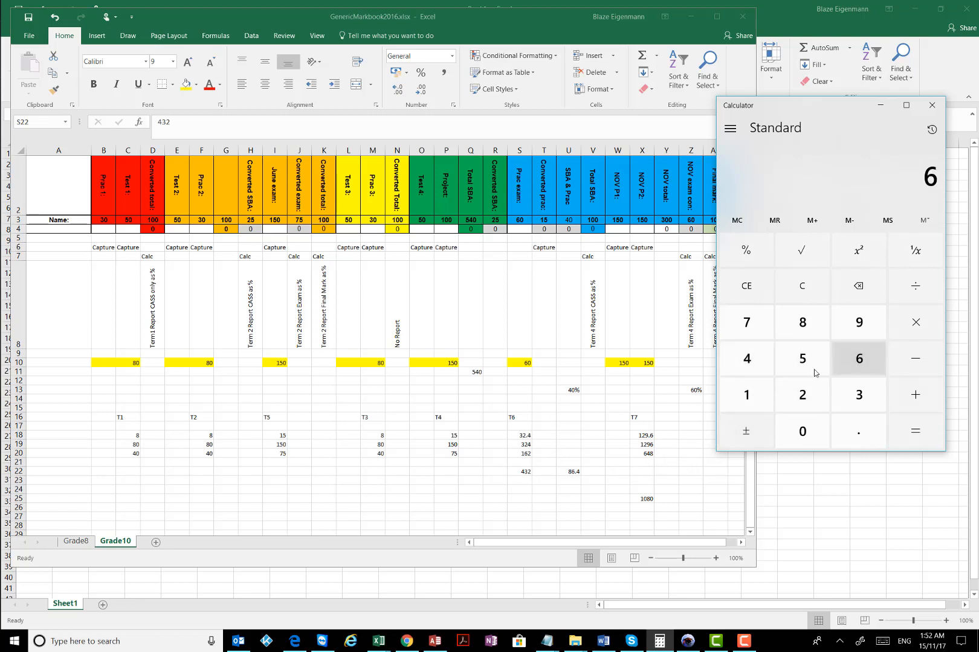
click(754, 369)
click(807, 327)
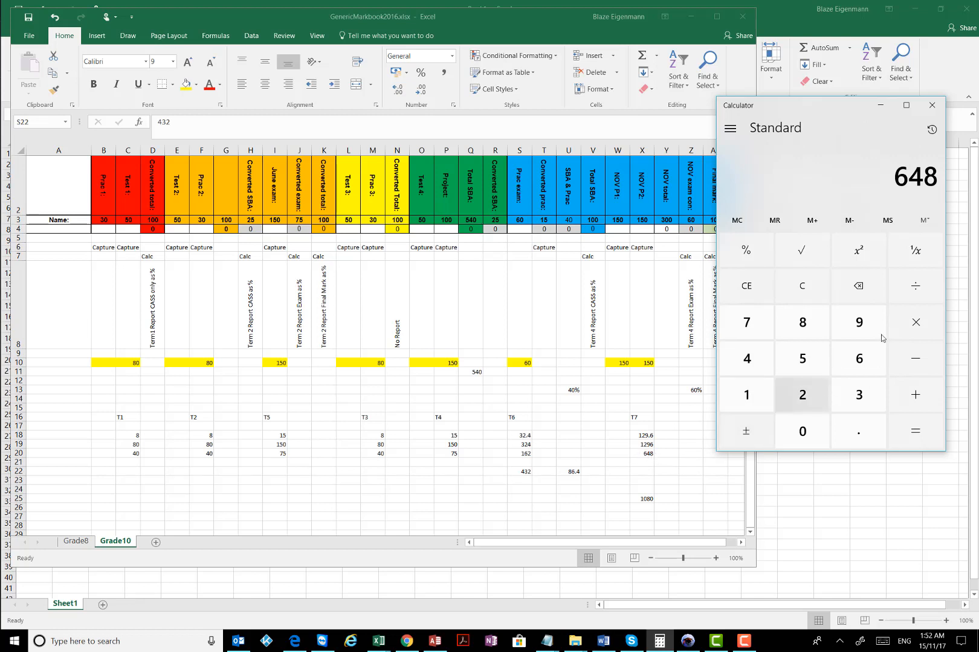
click(921, 293)
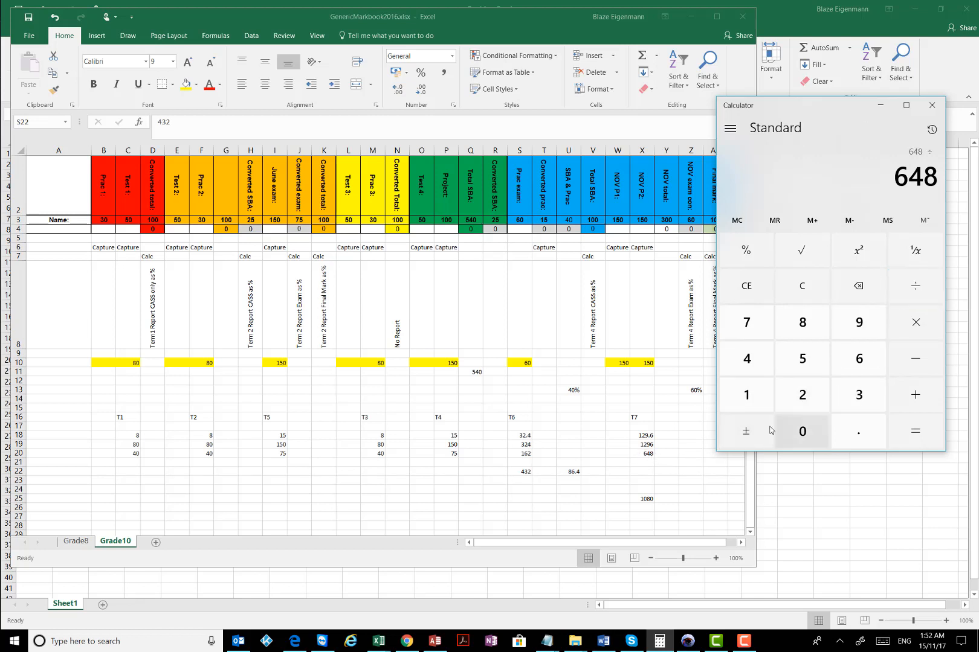
click(747, 395)
click(802, 432)
click(802, 322)
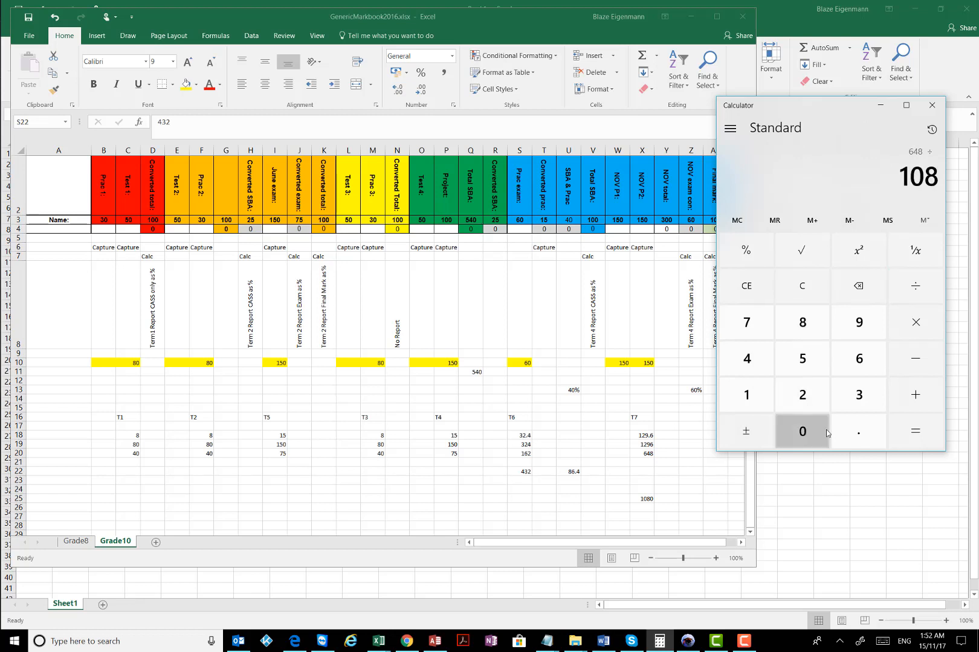
click(802, 431)
click(915, 431)
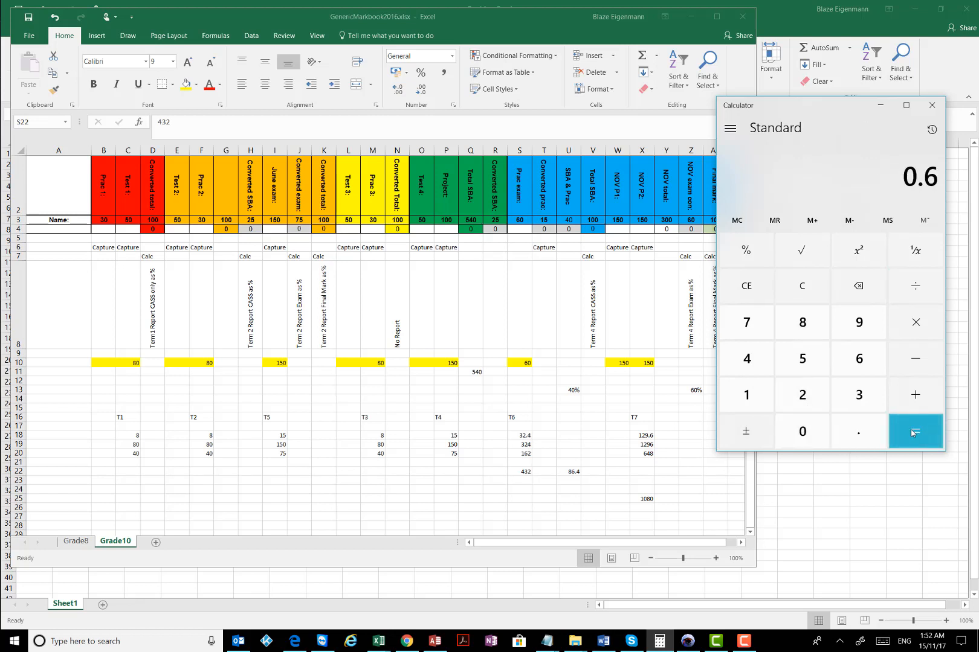
Step: Multiply the 648-over-1080 quotient by 100 for the exam percentage, and minimize the calculator to return to the markbook
click(928, 324)
click(747, 398)
click(802, 431)
click(802, 431)
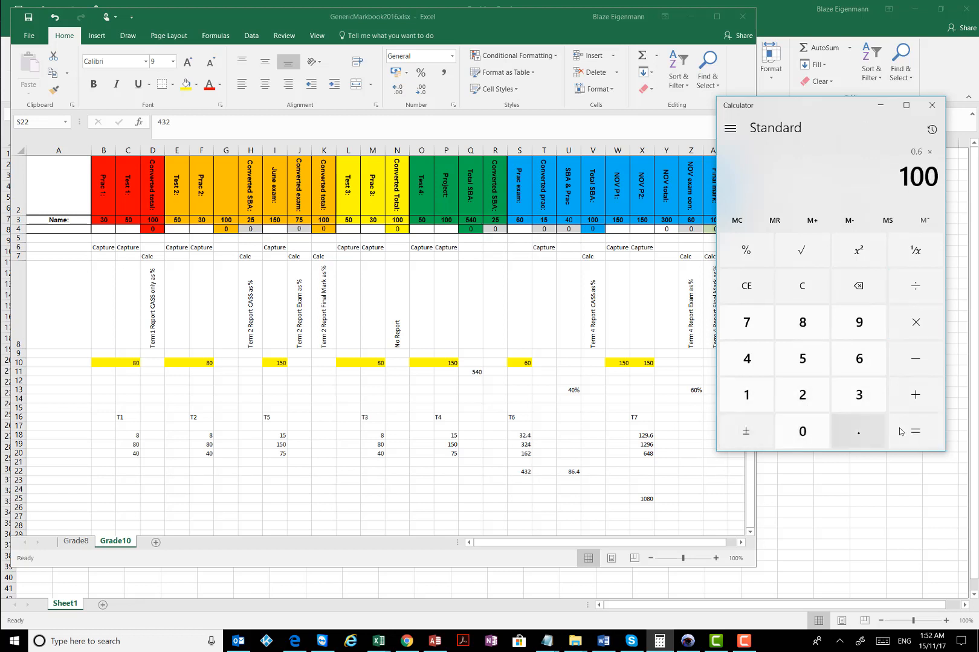
click(915, 432)
click(882, 107)
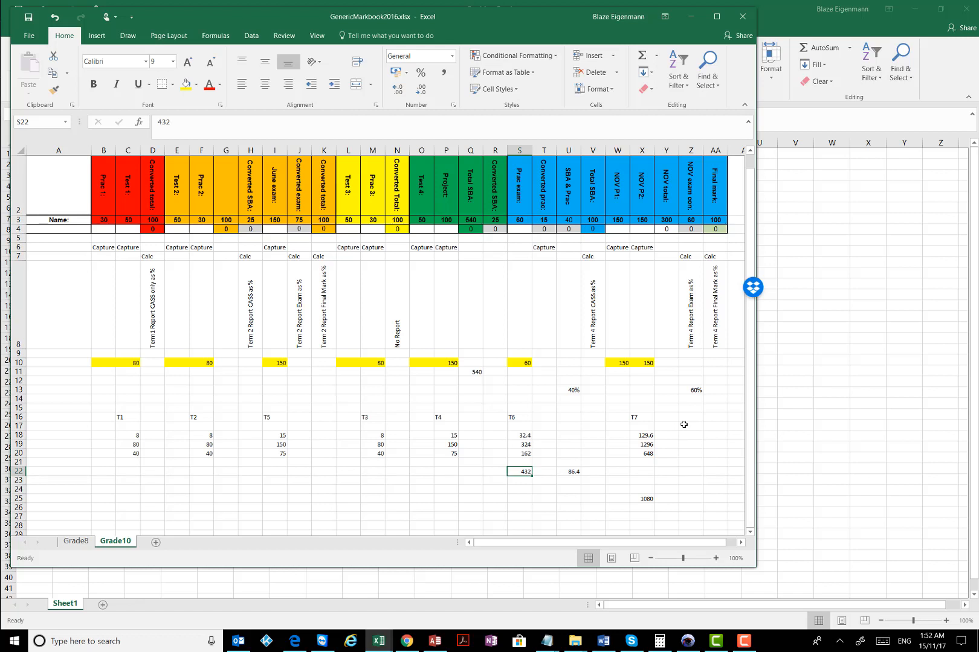
Step: Examine the T1 label, its row 20 mark and the Test 1 maximum in the Grade10 sheet
click(669, 417)
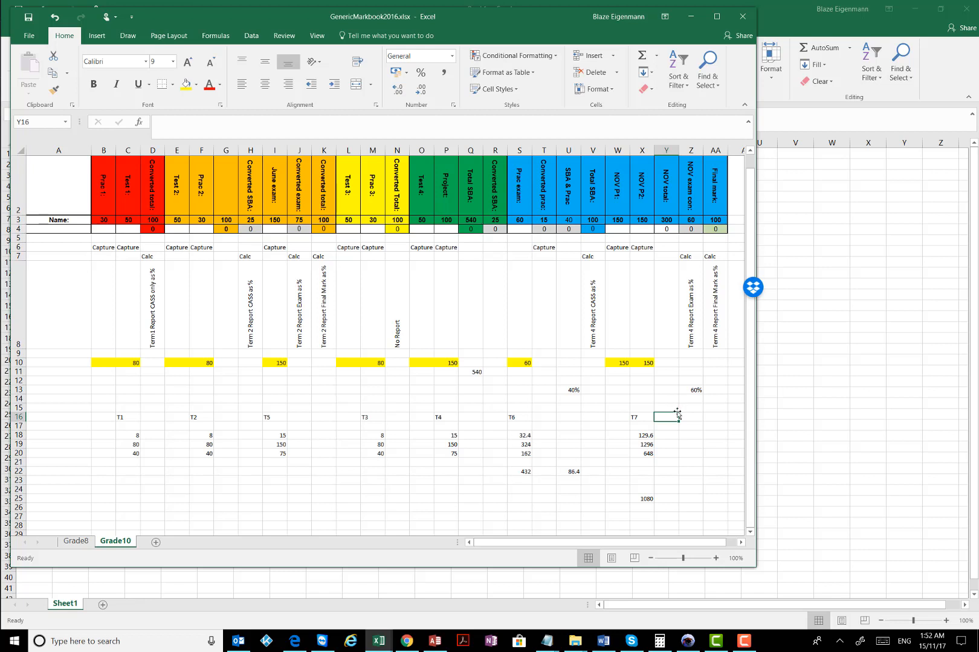
click(699, 445)
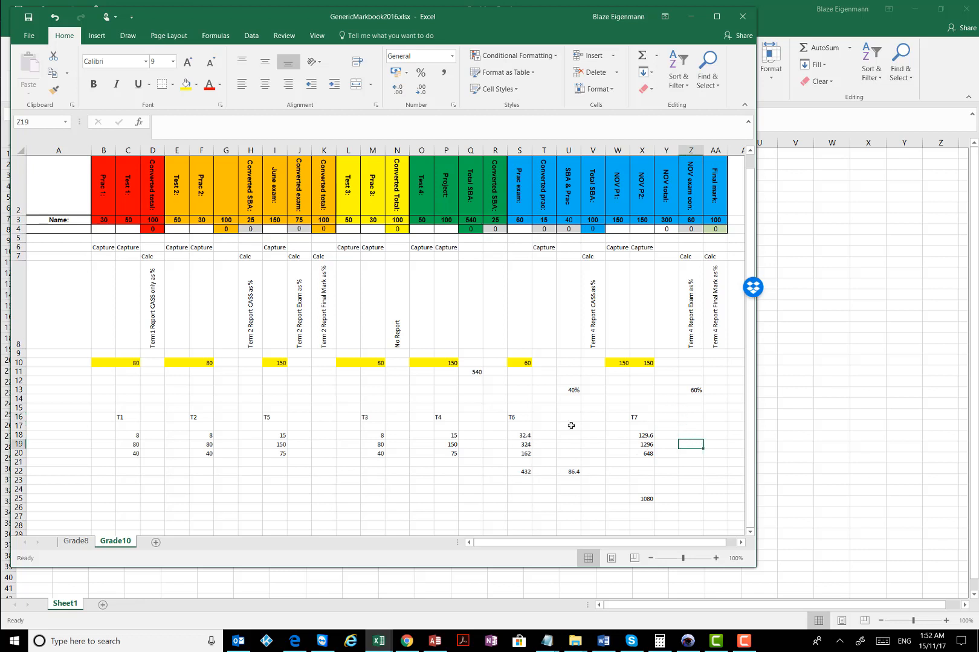
click(130, 418)
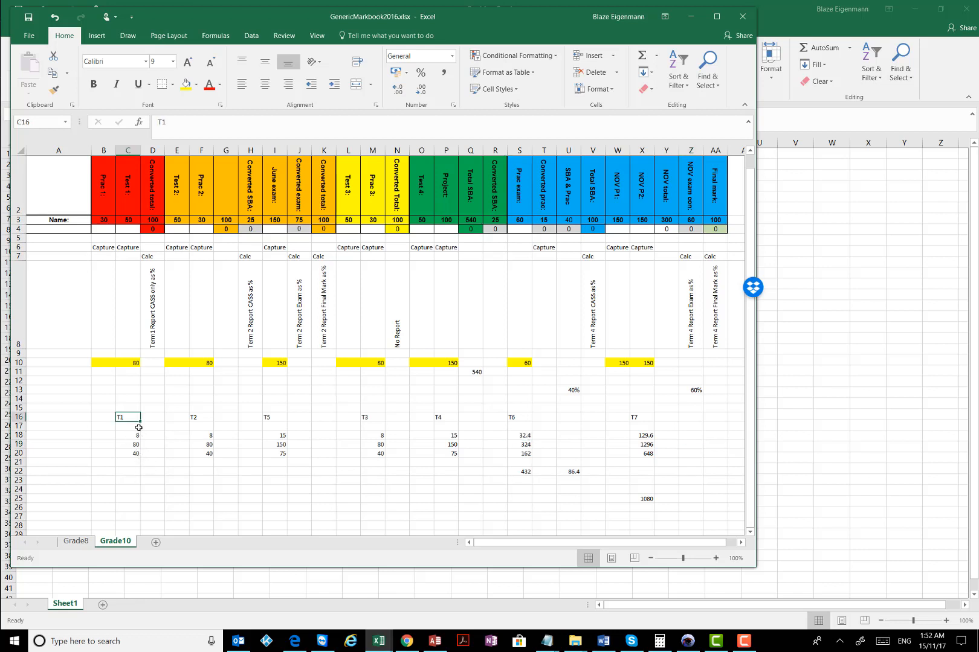
click(129, 220)
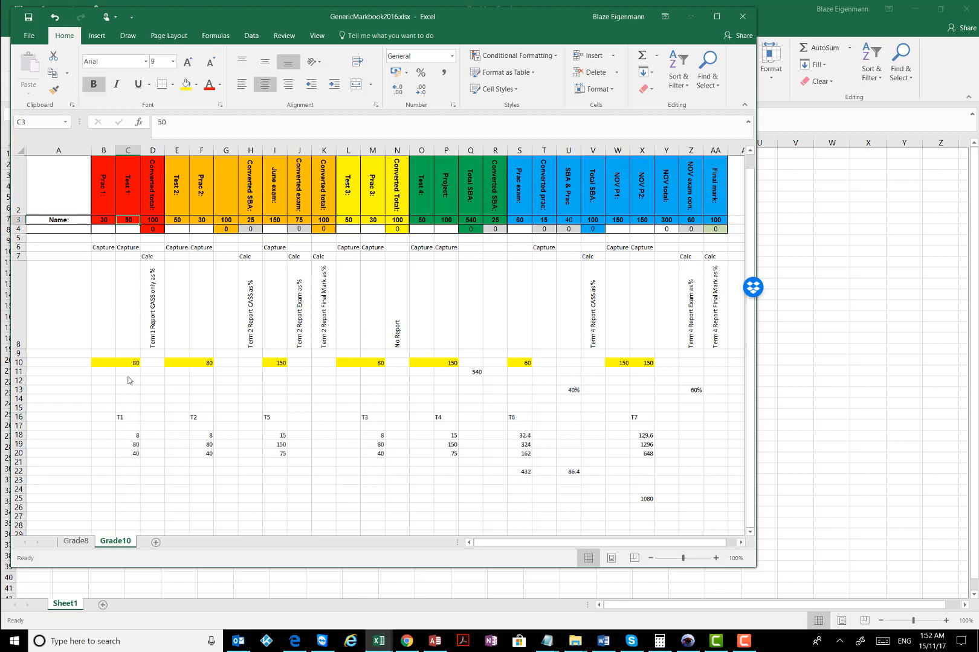
click(127, 419)
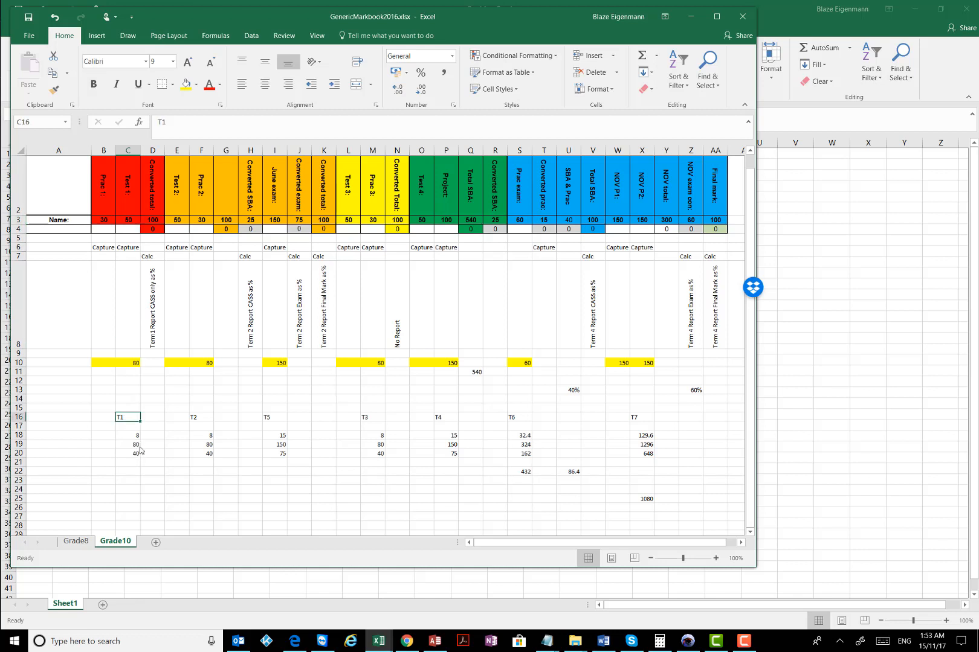
click(139, 452)
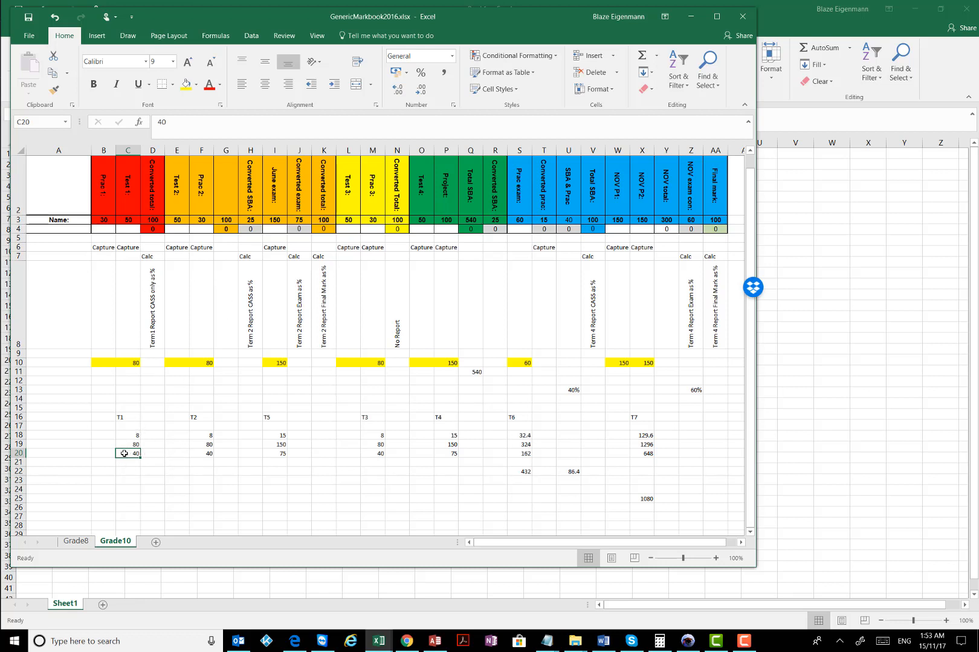
Step: Examine the row 20 mark set from T1 across to the T7 exam mark
key(shift+Right)
key(shift+Right)
key(shift+Right)
key(shift+Right)
key(shift+Right)
key(shift+Right)
key(shift+Right)
key(shift+Right)
key(shift+Right)
key(shift+Right)
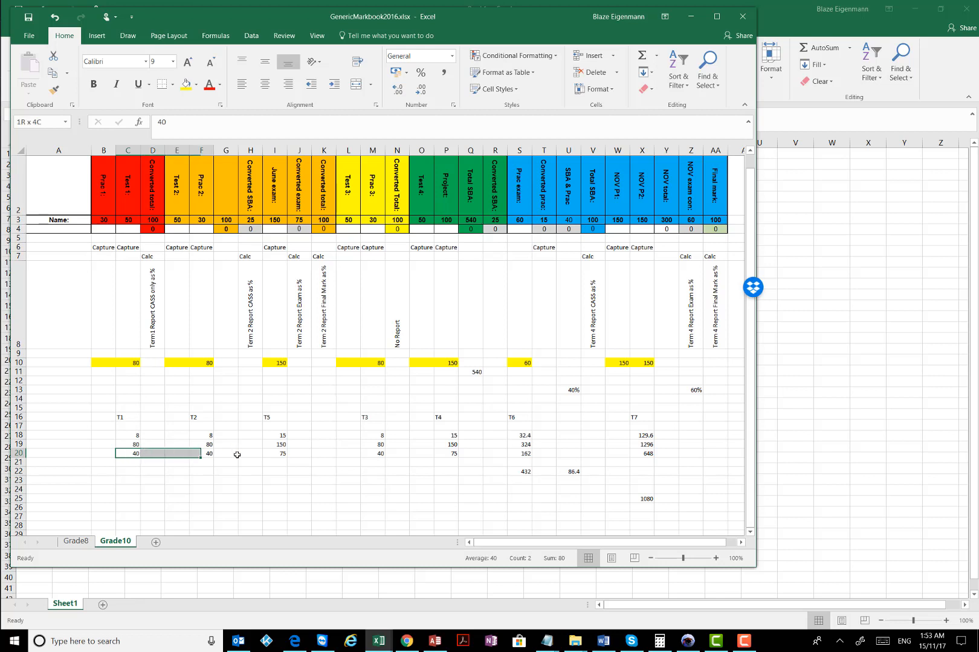
drag(637, 444, 680, 451)
drag(628, 475, 625, 478)
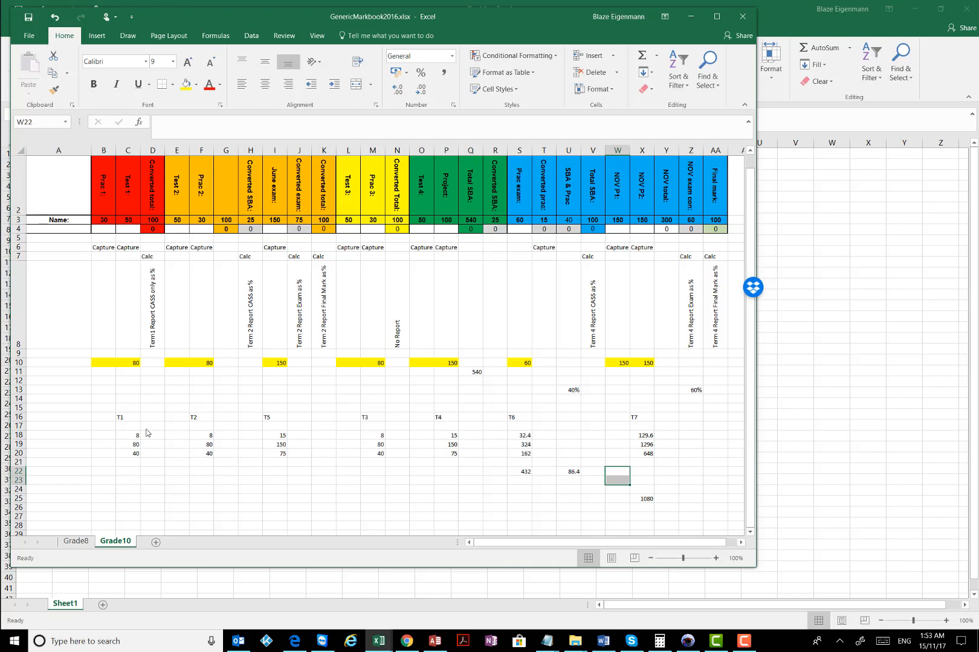
Step: Review the alternative marks under T1, T2, T5, T3, T4 and T6 in turn
click(128, 417)
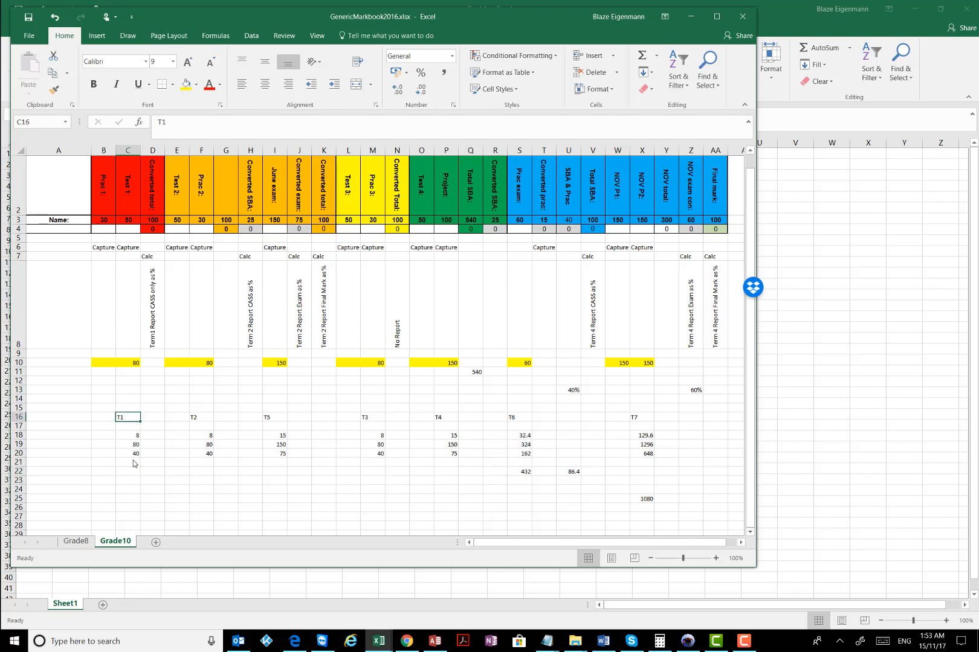
click(200, 417)
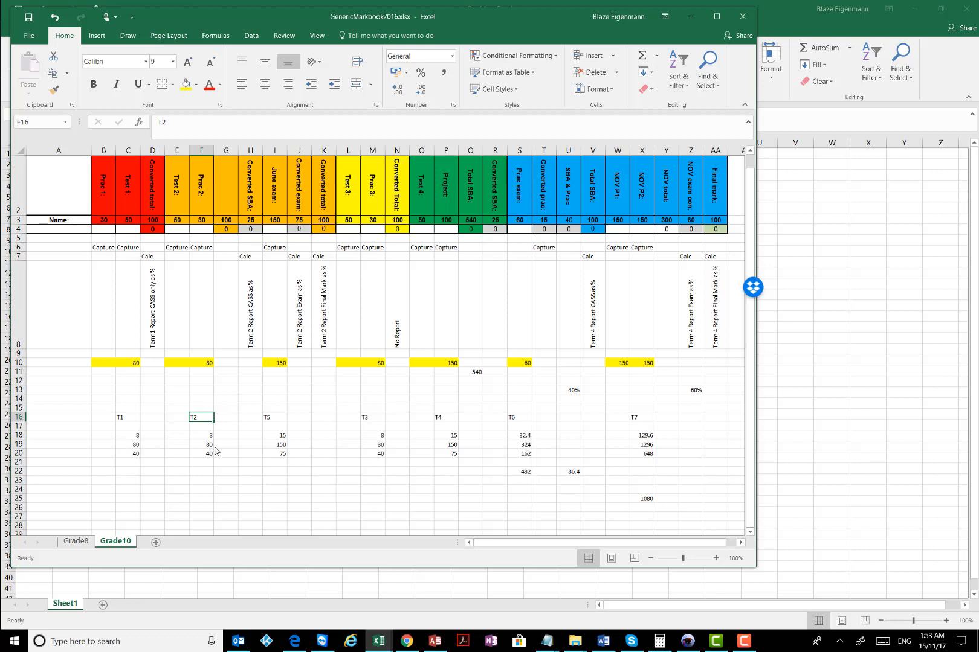
click(277, 416)
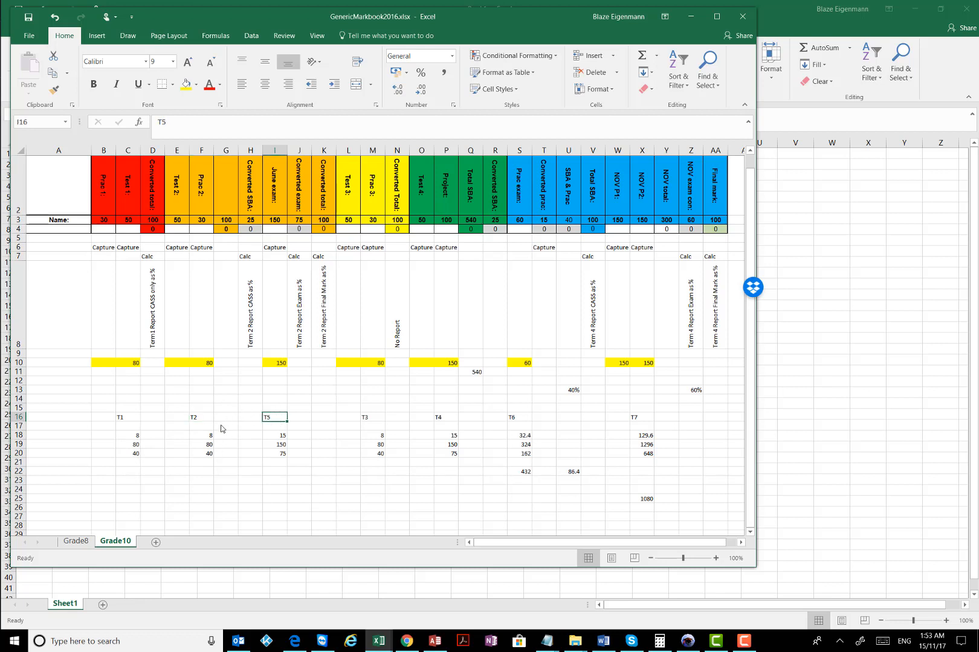
drag(210, 452, 274, 454)
click(251, 418)
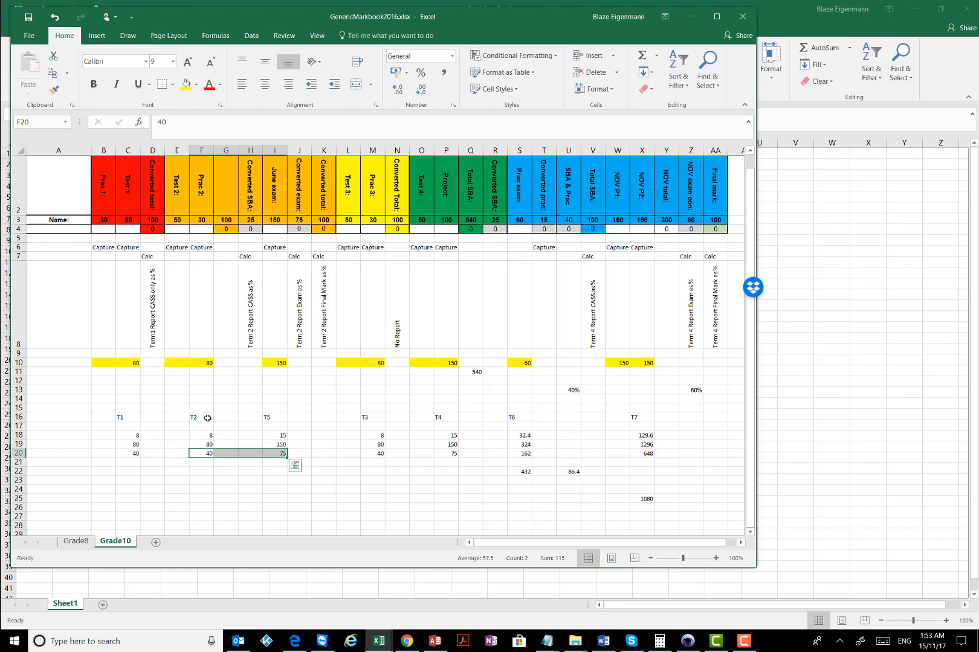
click(276, 416)
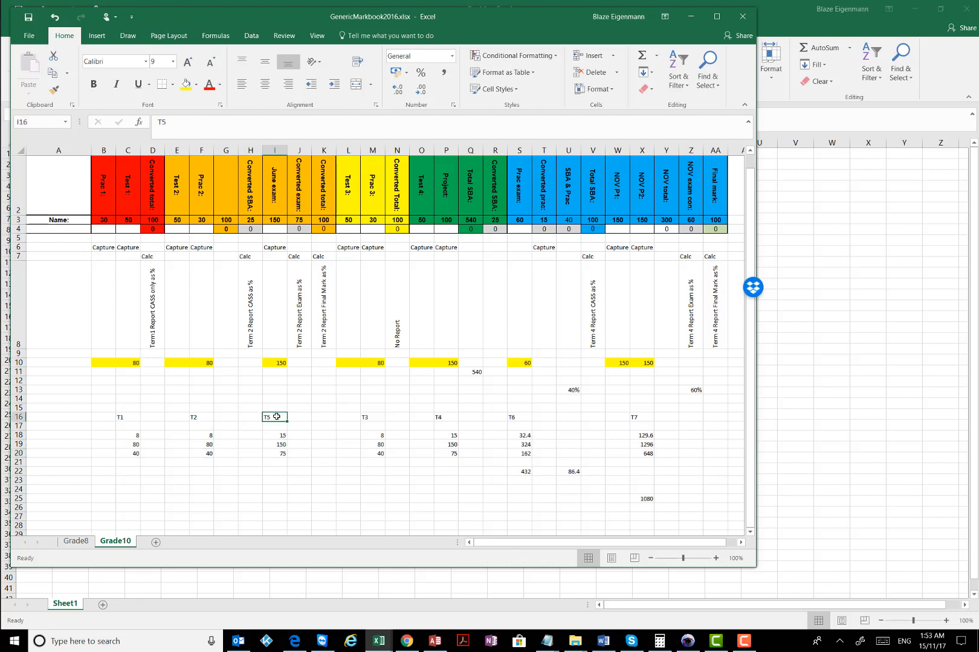
click(376, 423)
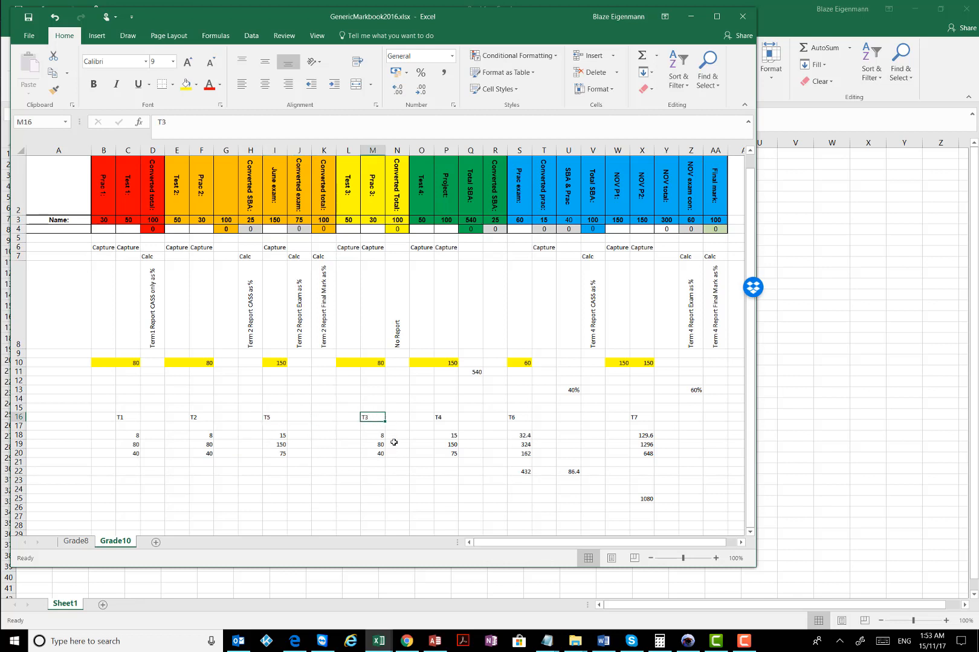
drag(450, 416, 452, 451)
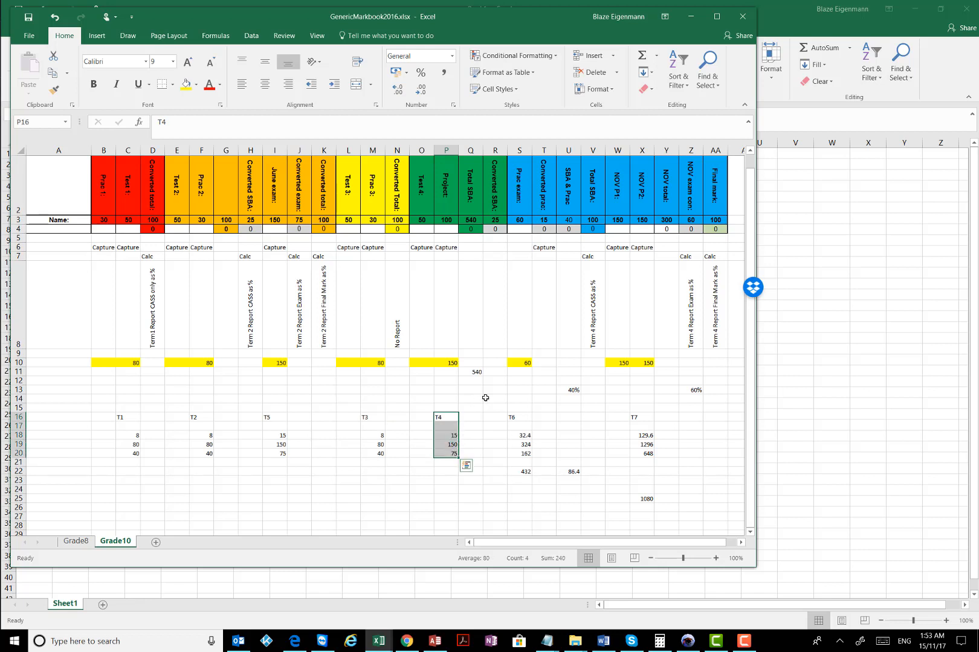
drag(524, 418, 527, 445)
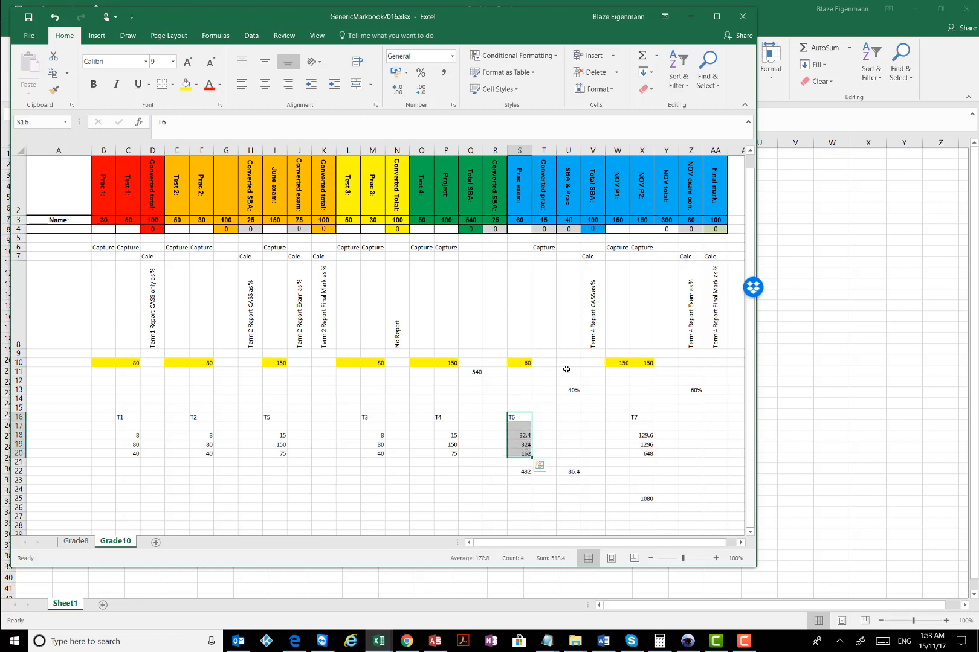
click(569, 408)
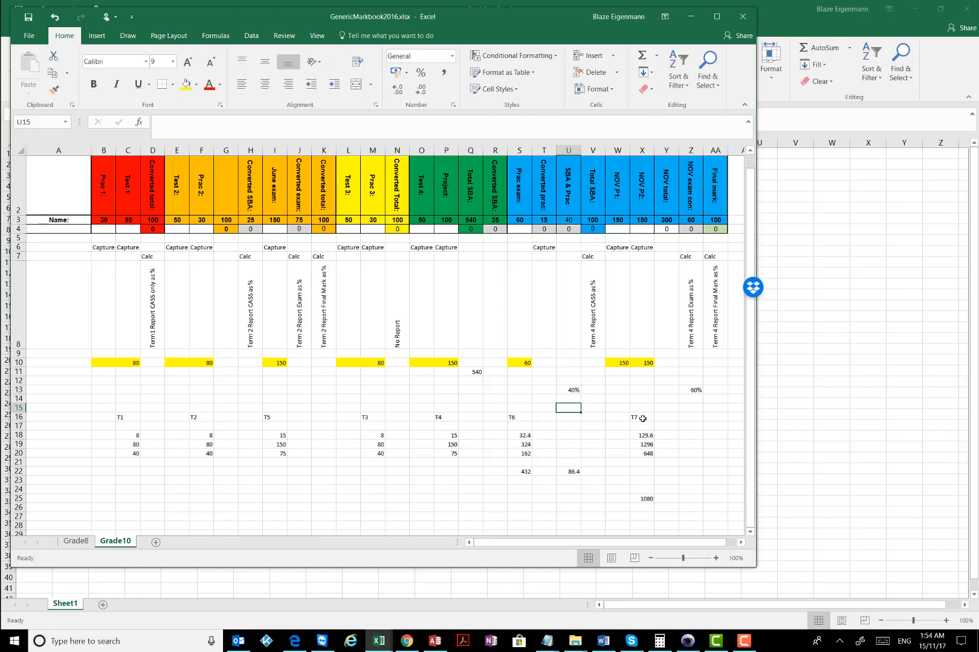
Step: Compare the T7 marks with the NOV P1 and NOV P2 maximums
drag(641, 416, 647, 453)
drag(618, 220, 642, 220)
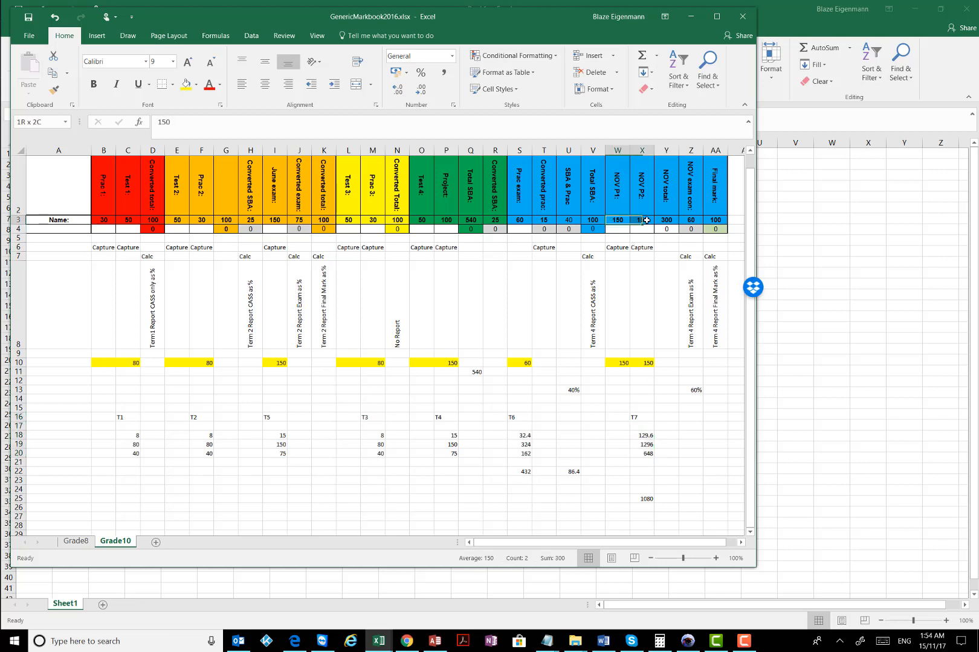
click(623, 417)
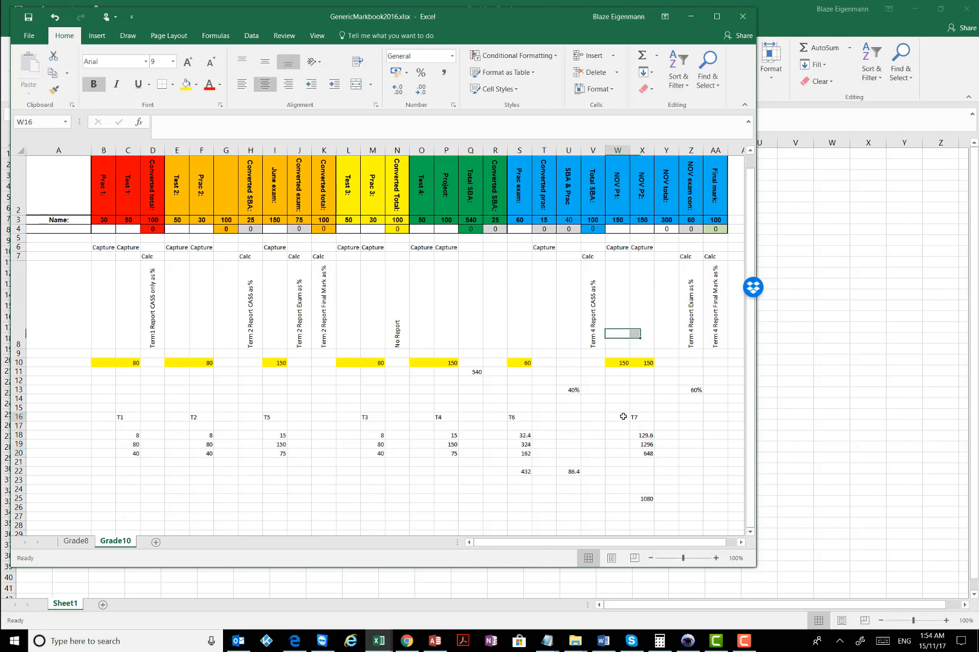
click(650, 417)
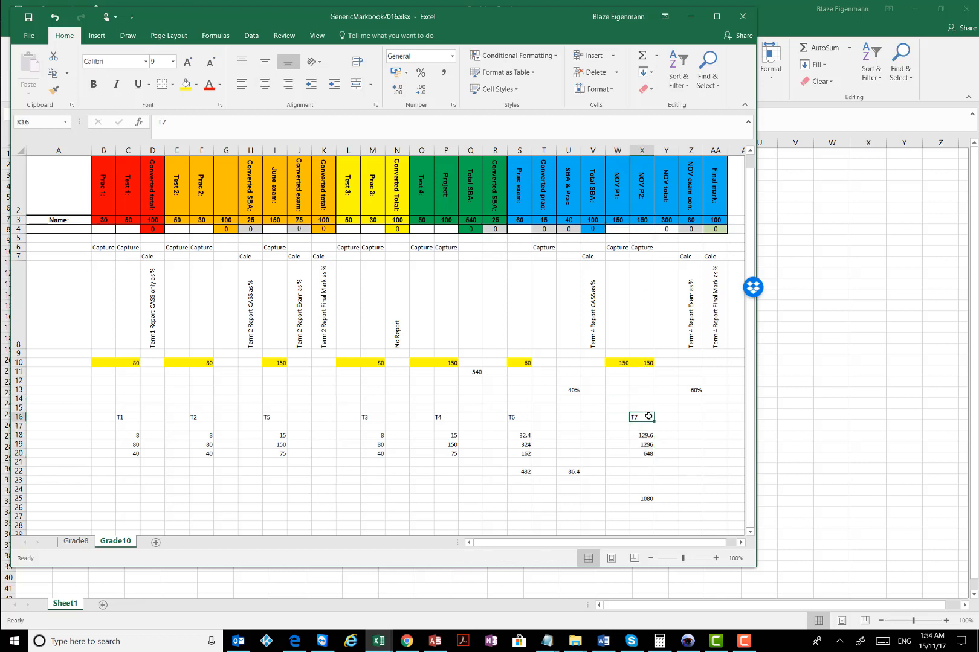
click(622, 435)
click(646, 435)
drag(645, 453, 627, 454)
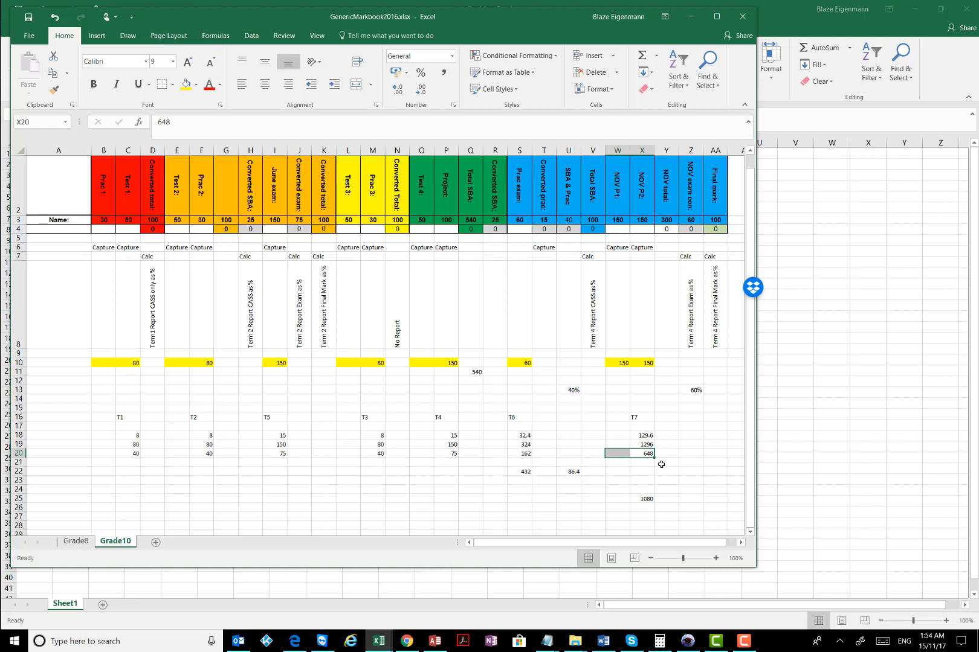
click(660, 459)
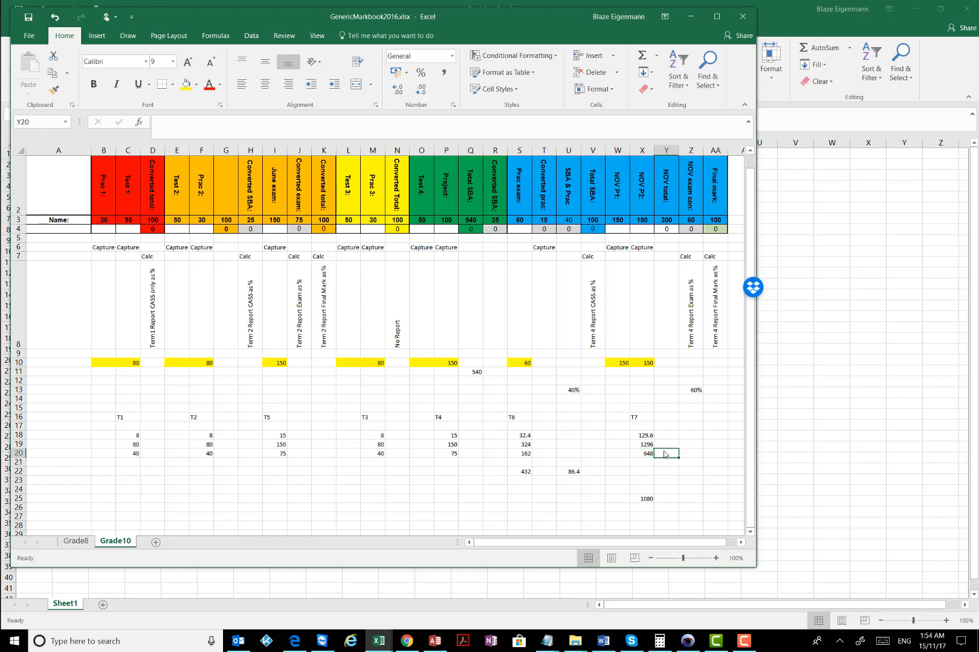
click(640, 416)
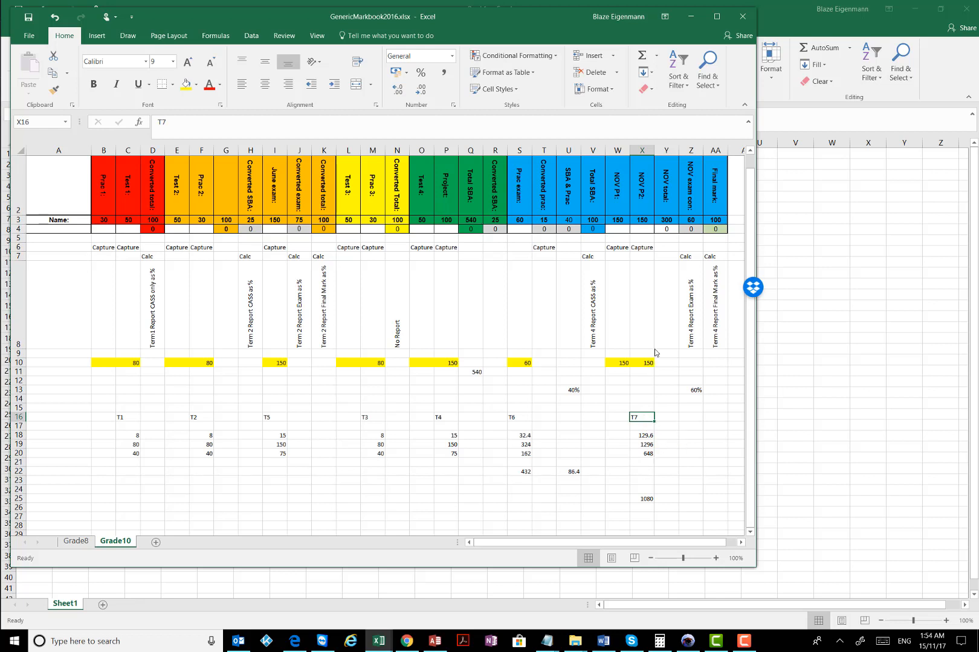
Step: Switch to the FET2 report design in FrontOFFICE 2017 and inspect the Control Source of the Term 1 and Term 2 mark fields
click(690, 648)
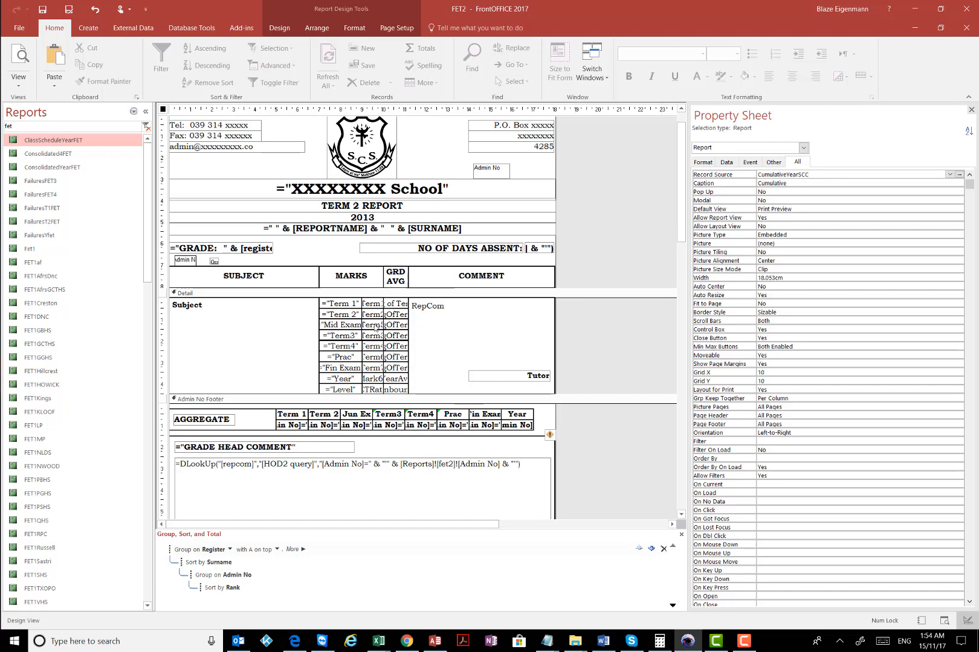
click(341, 303)
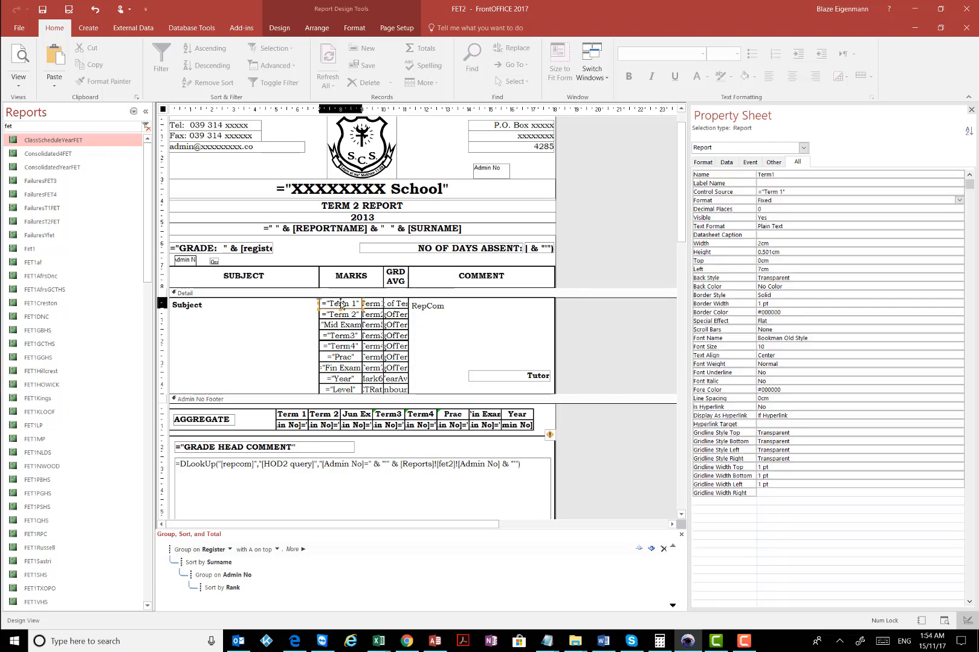
click(378, 304)
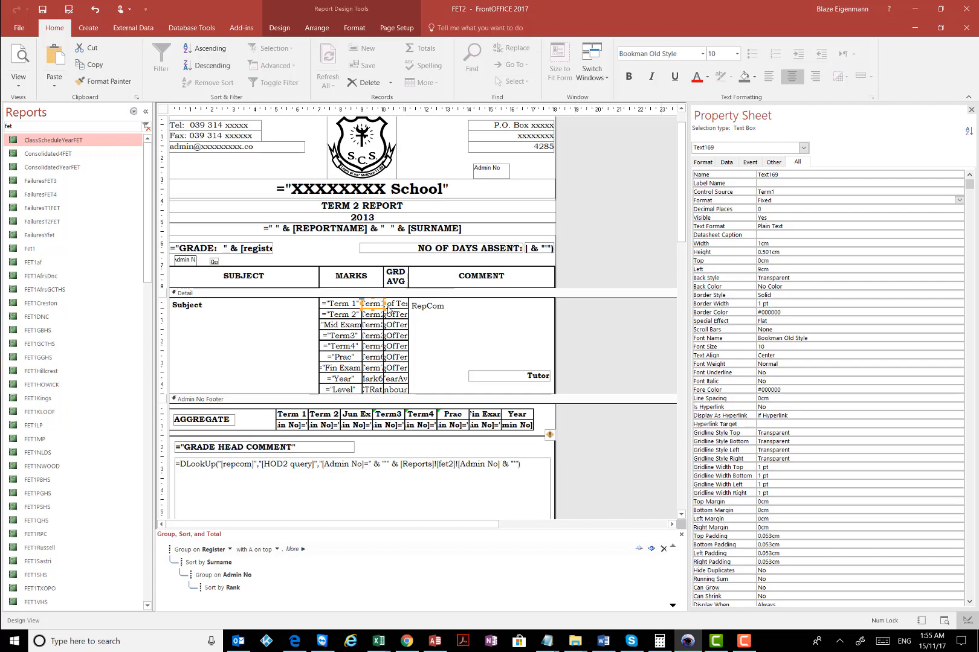
click(777, 192)
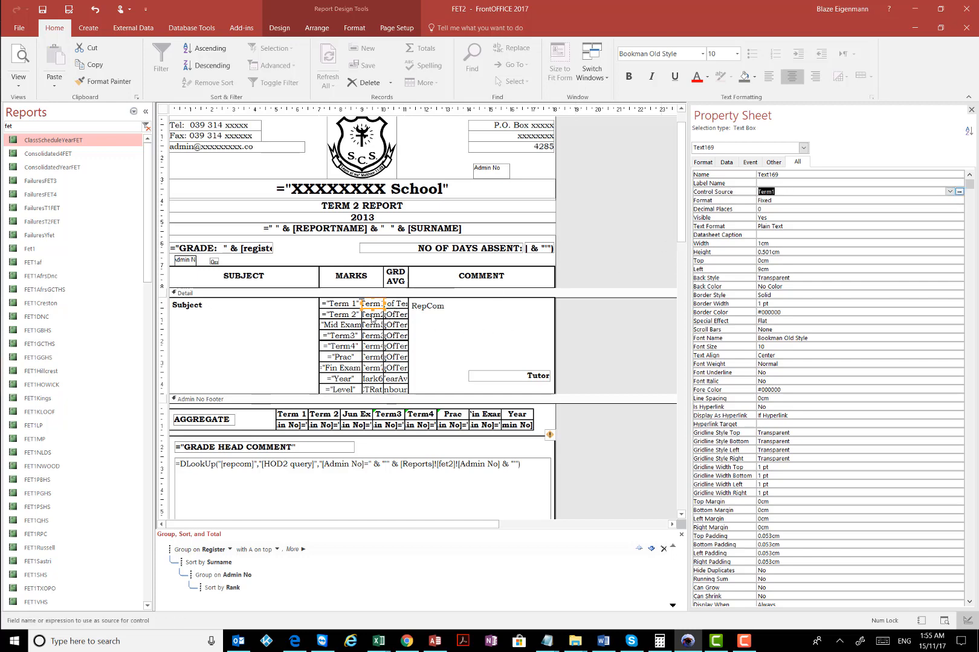
click(372, 315)
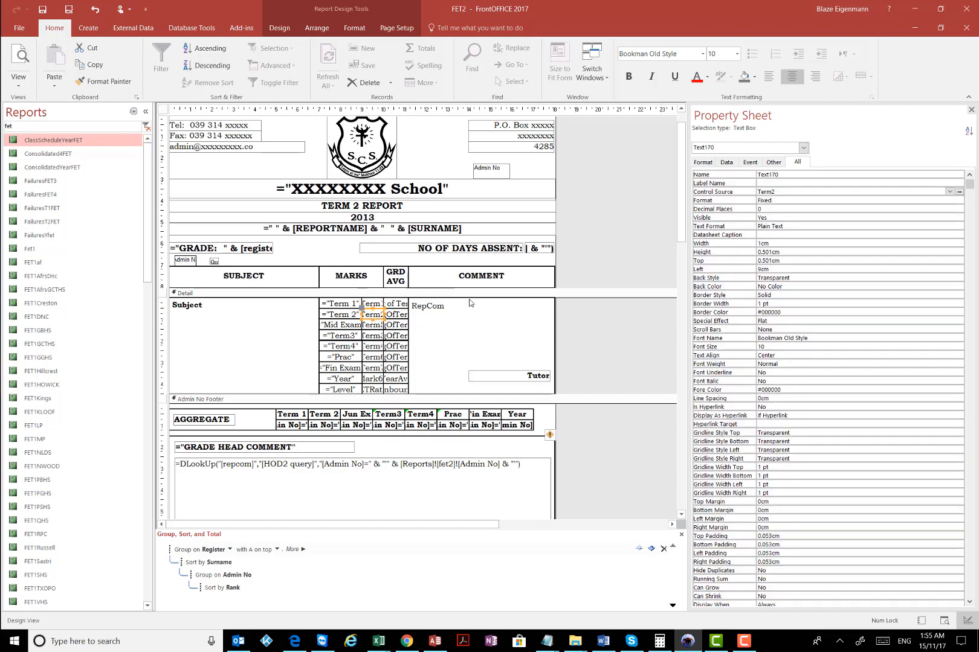
click(785, 192)
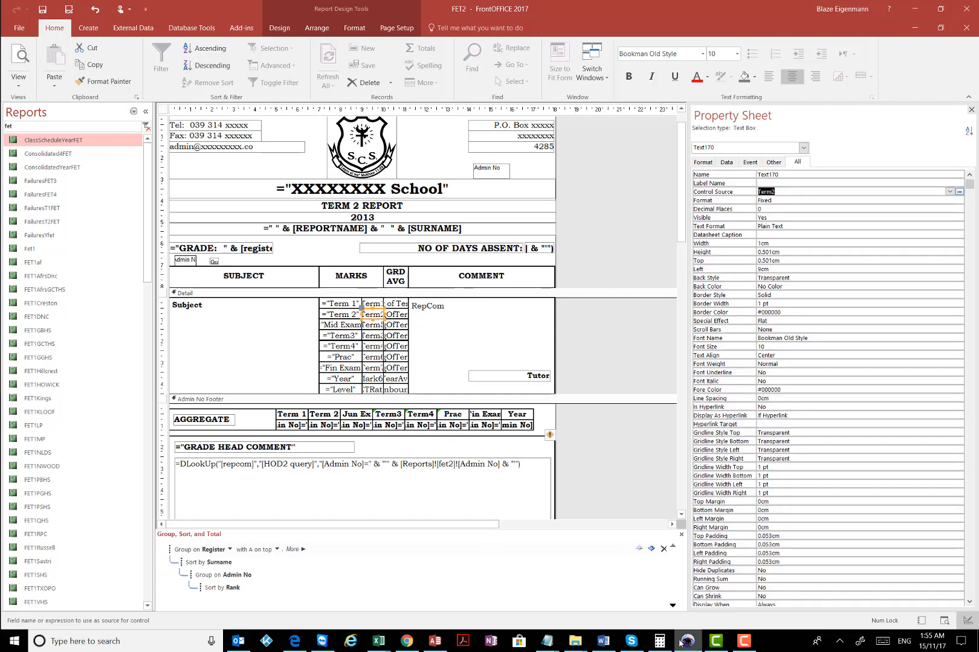
Step: Switch back to the GenericMarkbook2016 workbook and check the T2 column's label in row 16
mouse_move(381, 644)
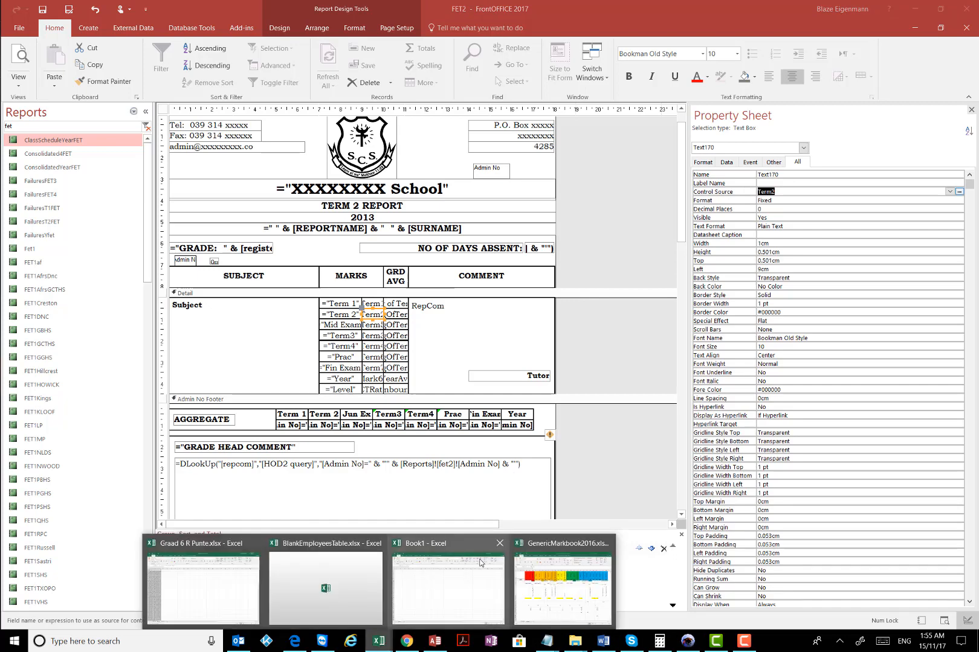
click(556, 578)
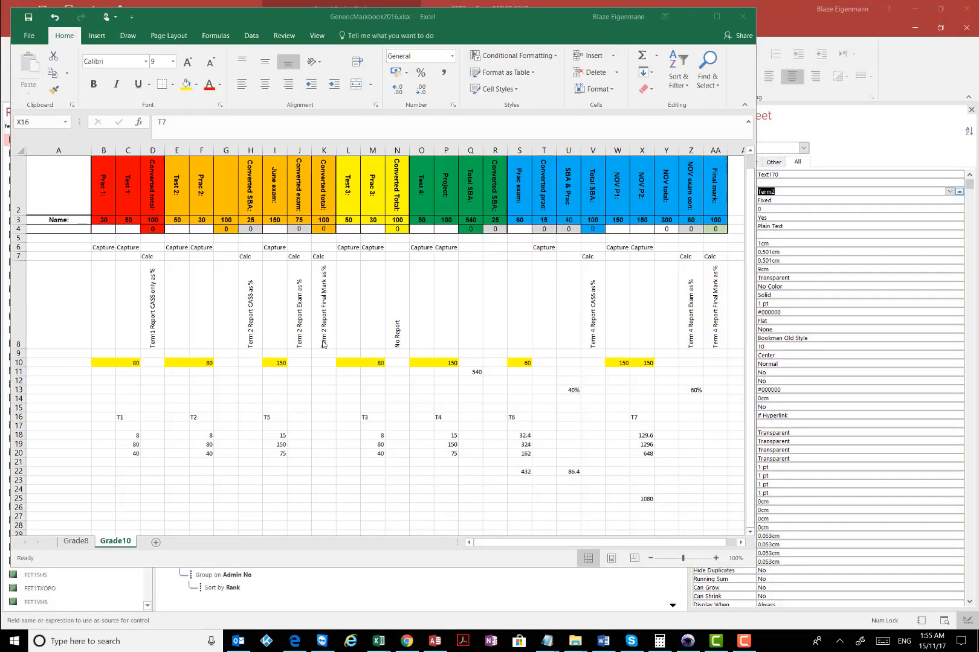
click(202, 364)
click(196, 418)
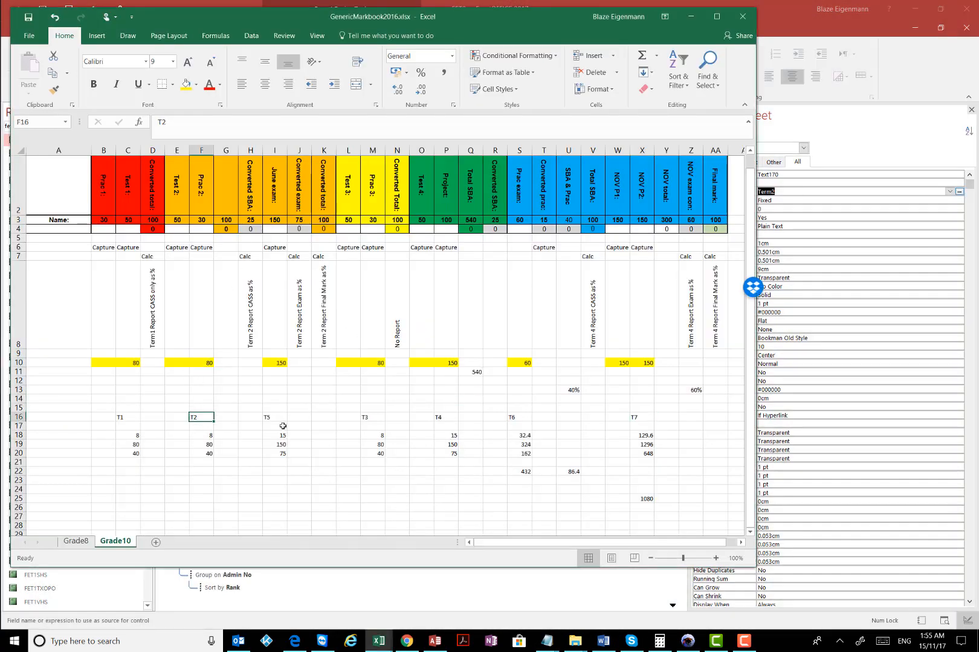
Step: Return to the FET2 report design and inspect the Control Source of the Term 2 and Mid Exam mark fields
click(823, 223)
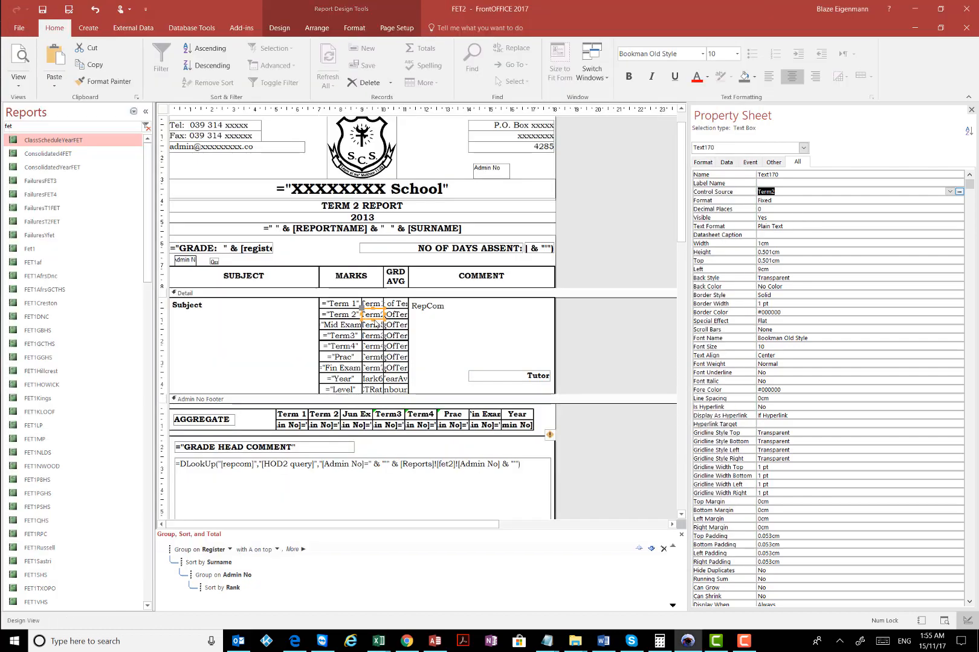
click(789, 191)
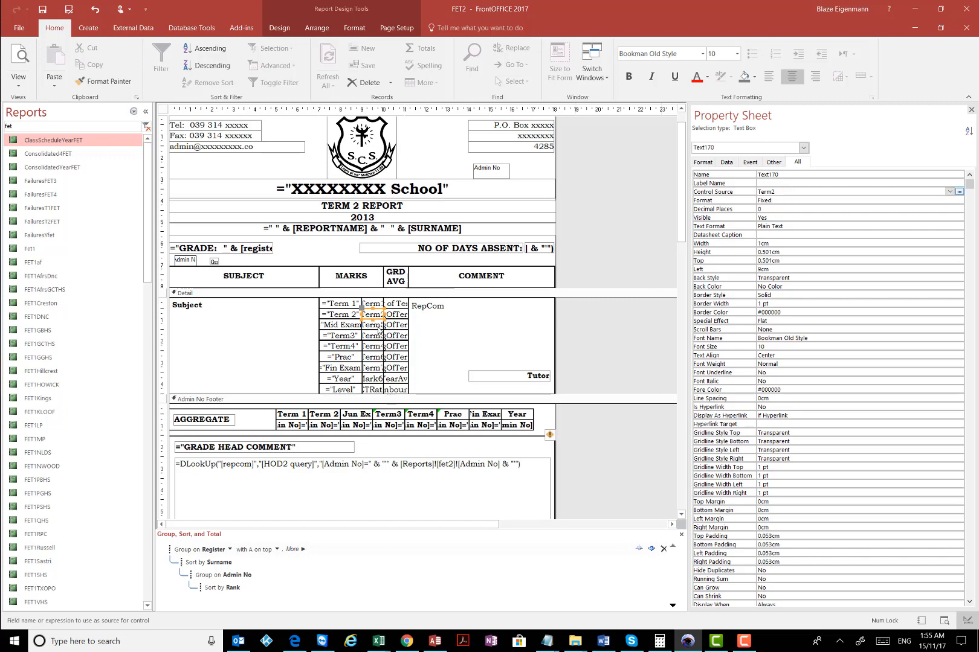
click(375, 325)
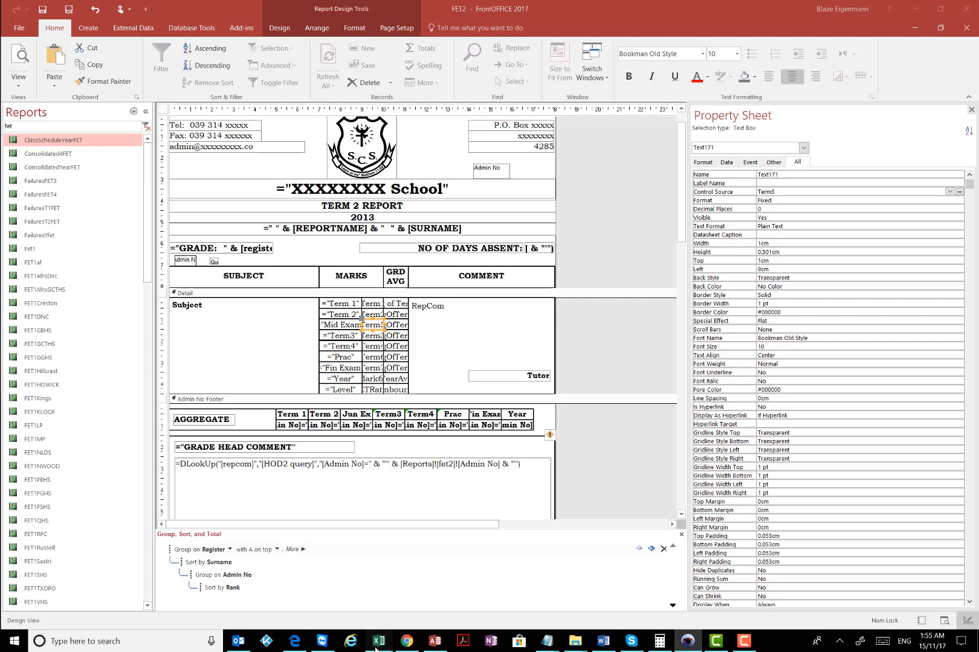
Step: Switch to the GenericMarkbook2016 workbook and check the June exam's maximum in row 10 and its term label in row 16
mouse_move(379, 641)
click(548, 575)
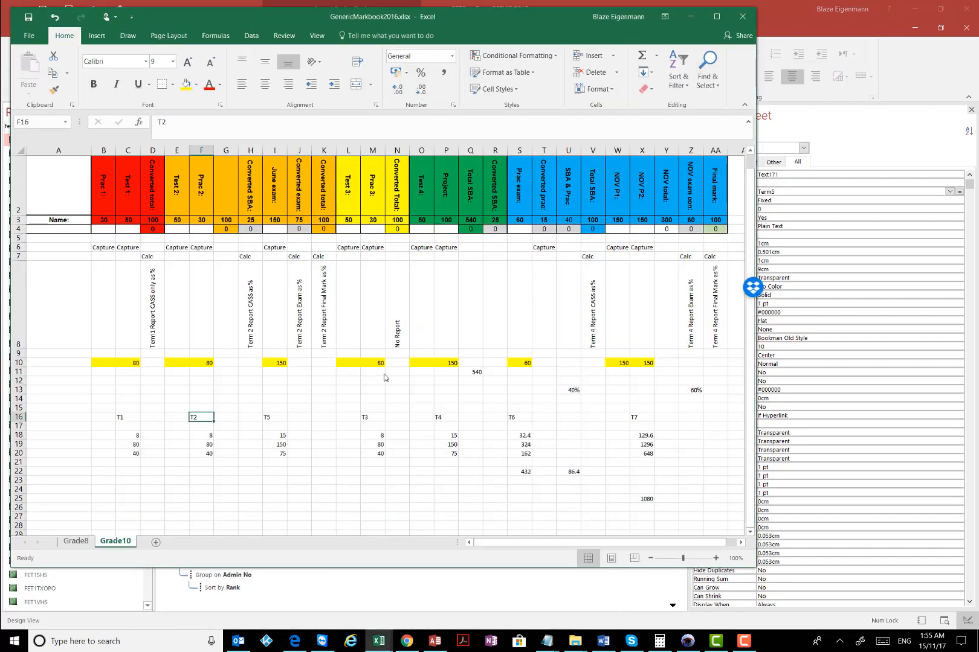
click(284, 366)
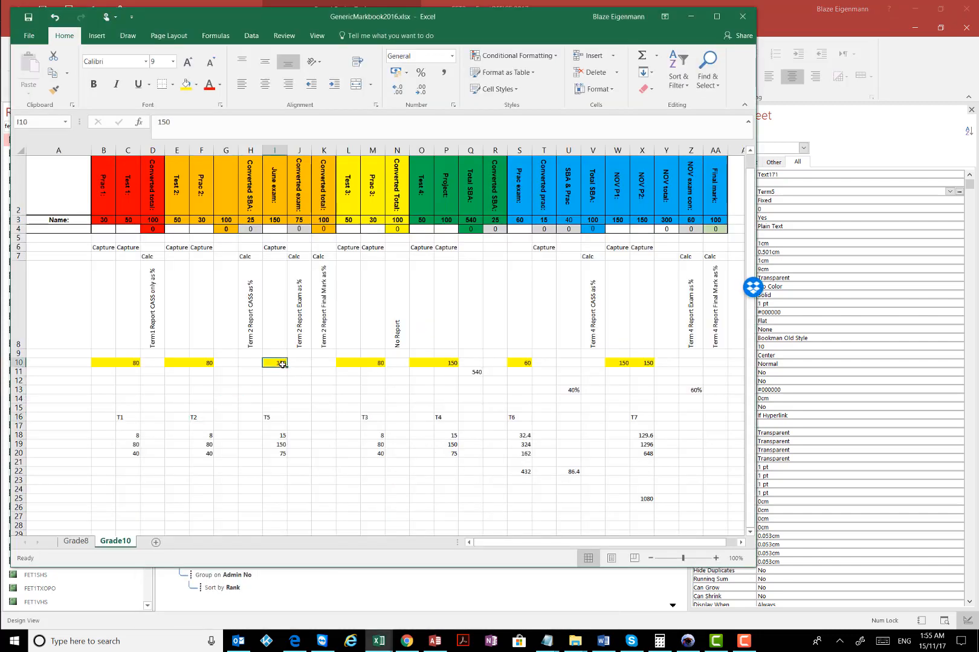
click(276, 419)
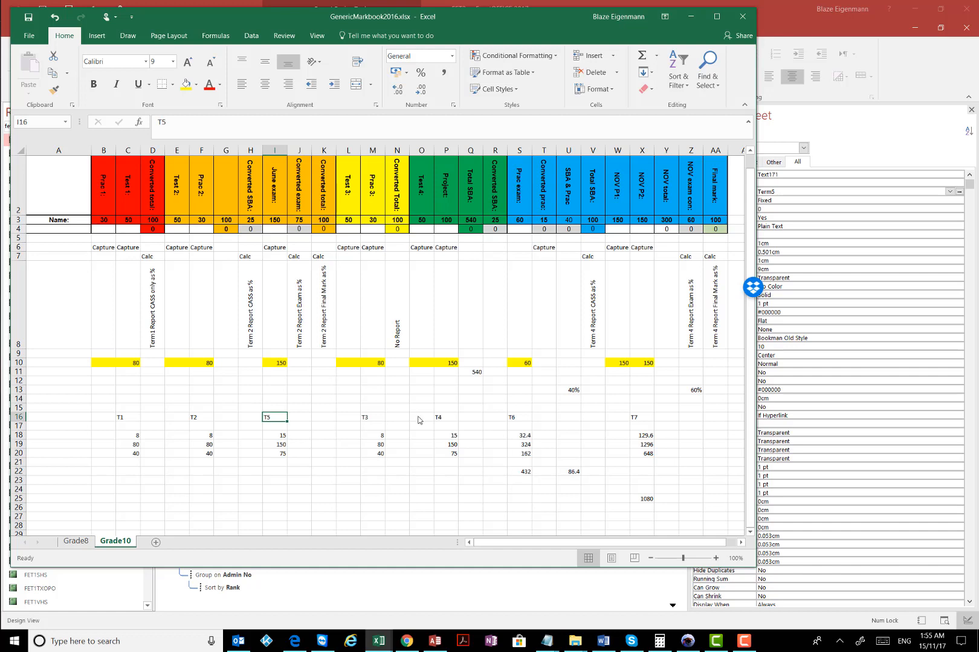
Step: Return to the FET2 report design and inspect the Control Source of the Term3 label, the Year label and the Year mark field
click(691, 19)
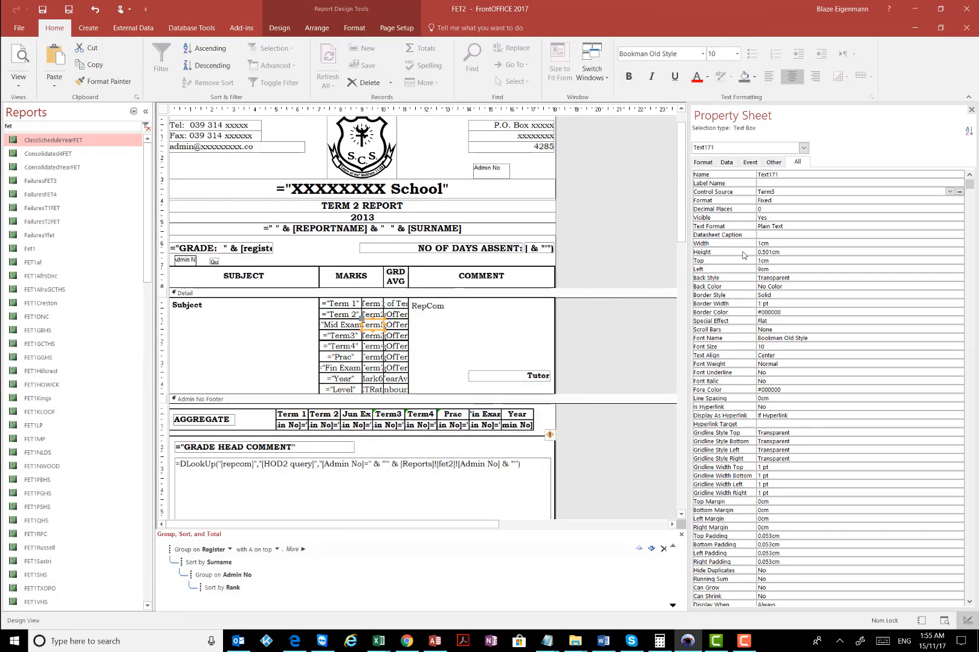
click(341, 336)
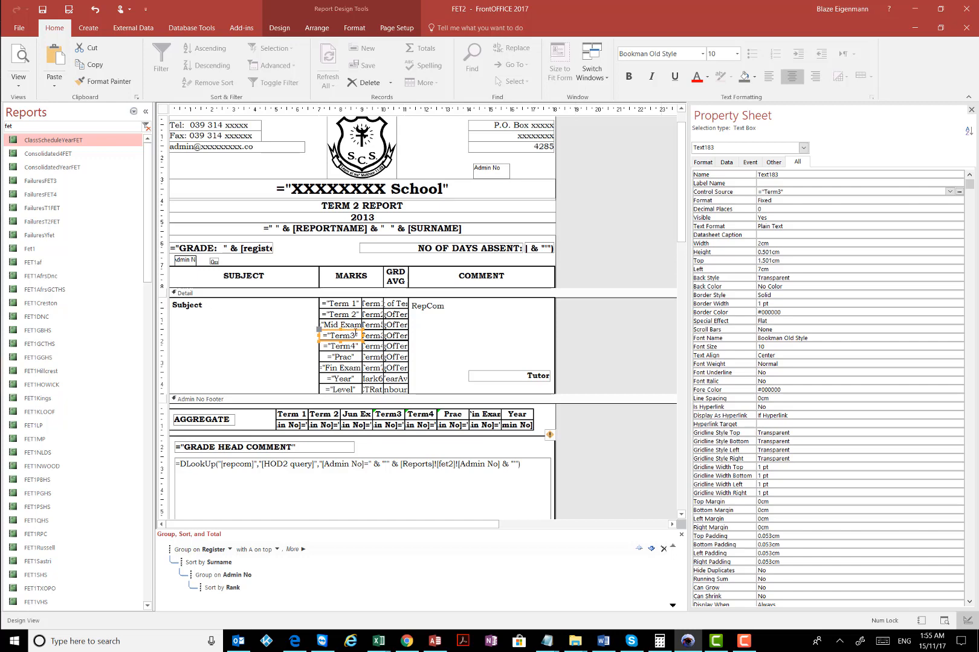
click(342, 380)
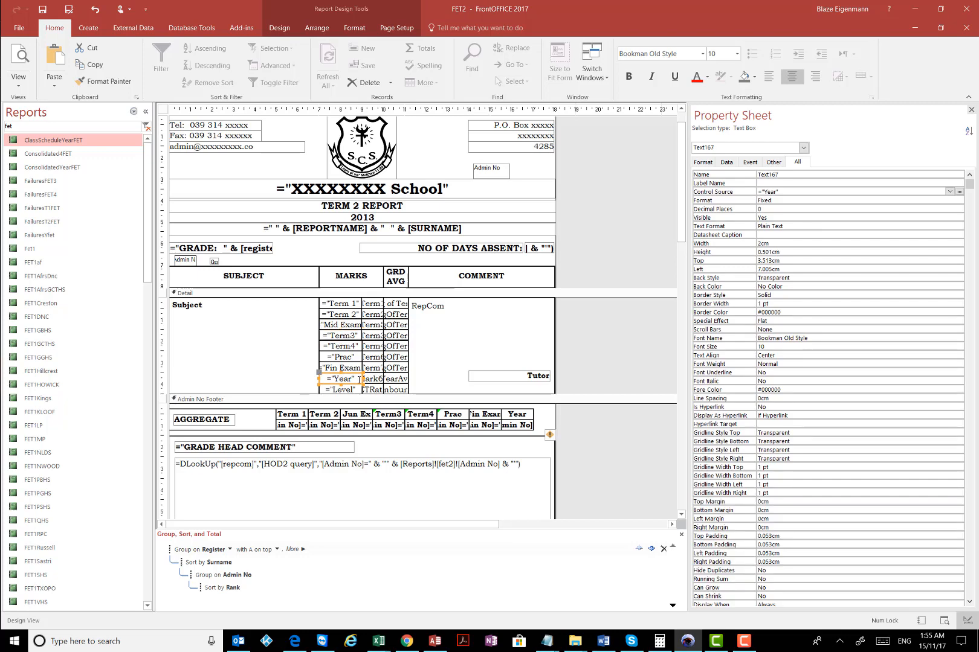
click(376, 380)
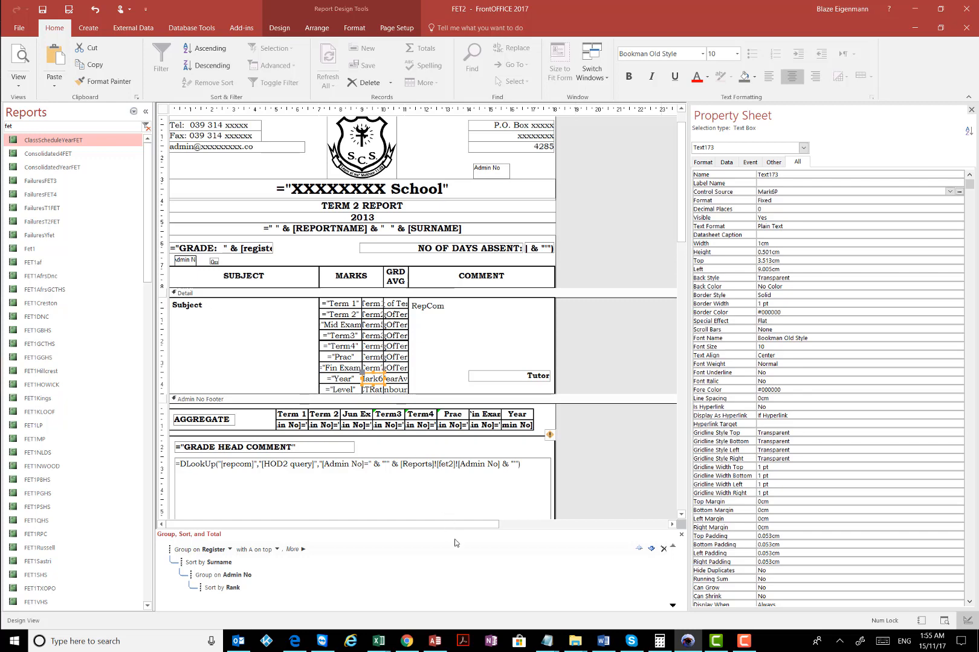
Step: Switch to the GenericMarkbook2016 workbook and review the row 10 maximums from Prac 1 through June exam by selecting B10:I10
mouse_move(379, 640)
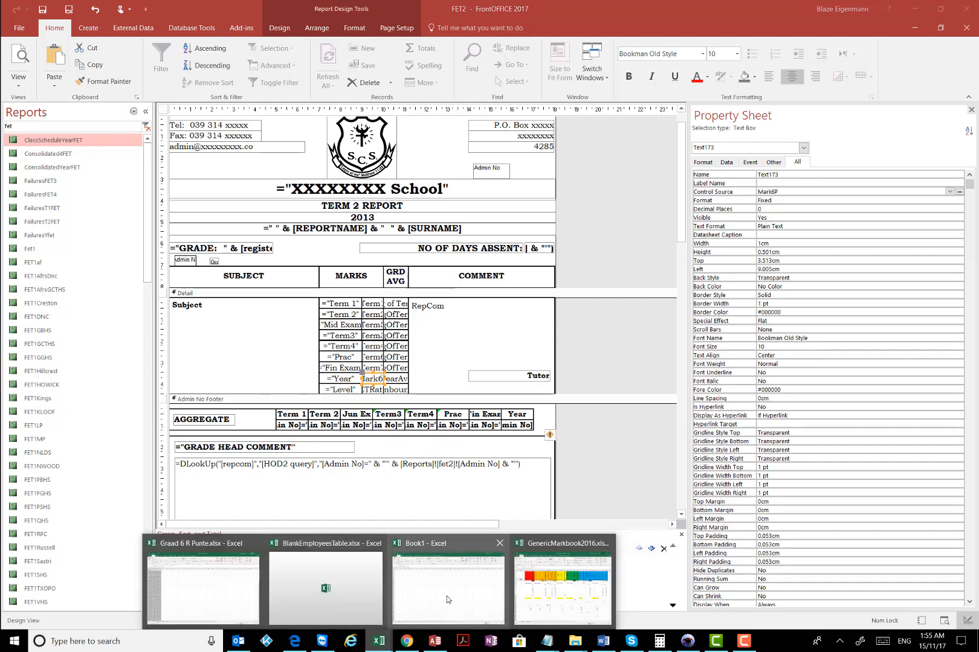
click(574, 583)
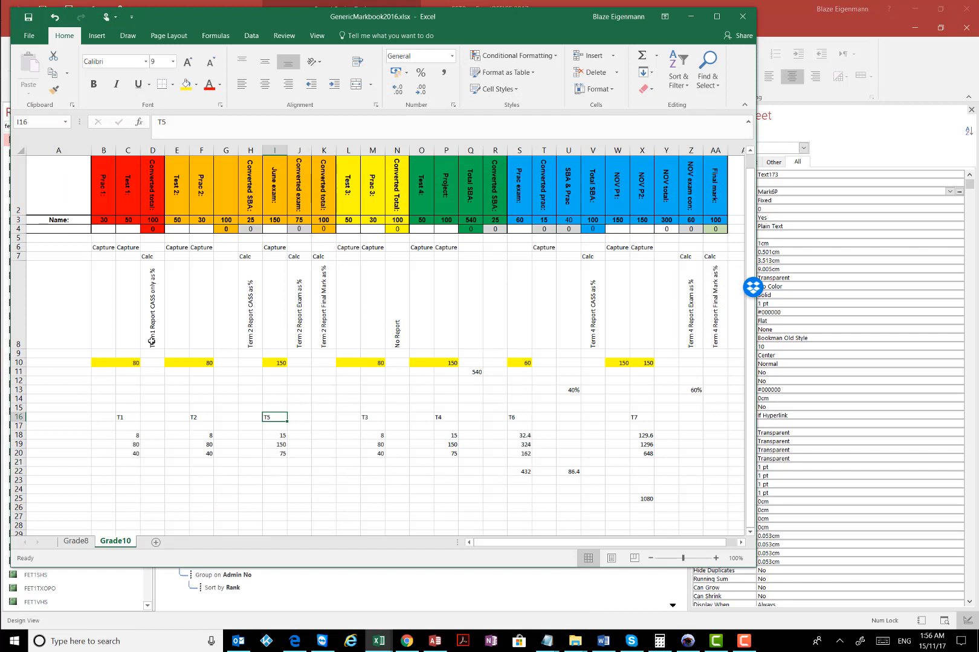
drag(114, 365, 281, 365)
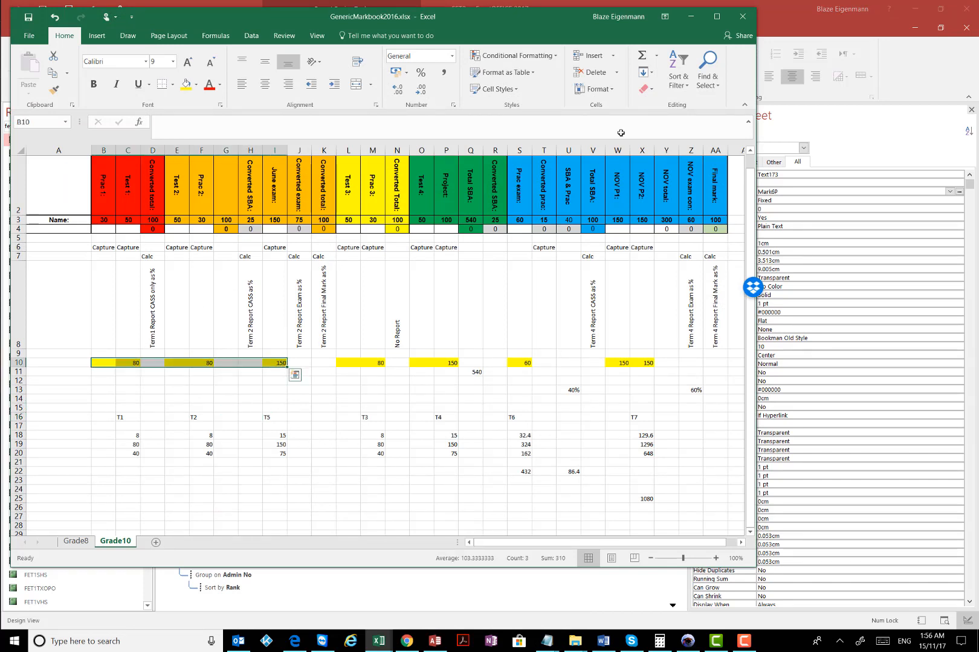
click(691, 16)
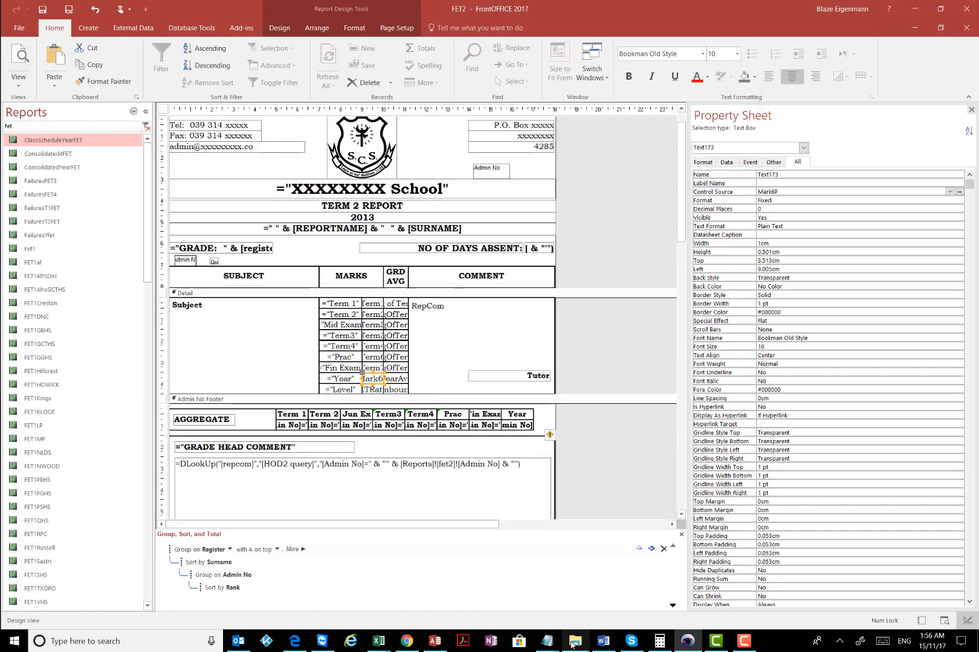
Step: Review the Grade10 sheet of GenericMarkbook2016 once more against the Year mark, ending back in the FET2 report design
click(375, 644)
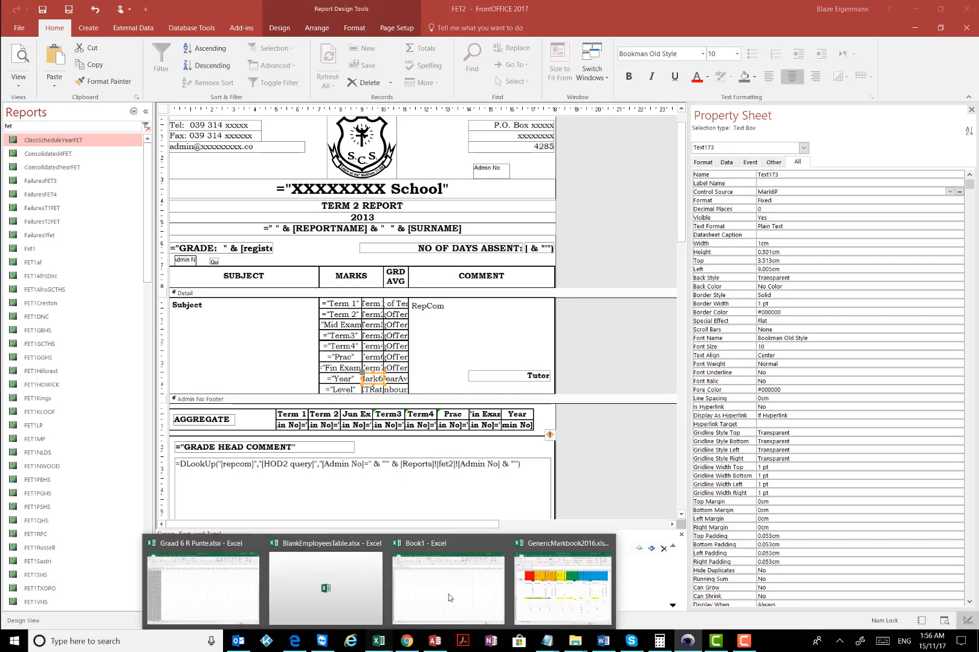
click(562, 590)
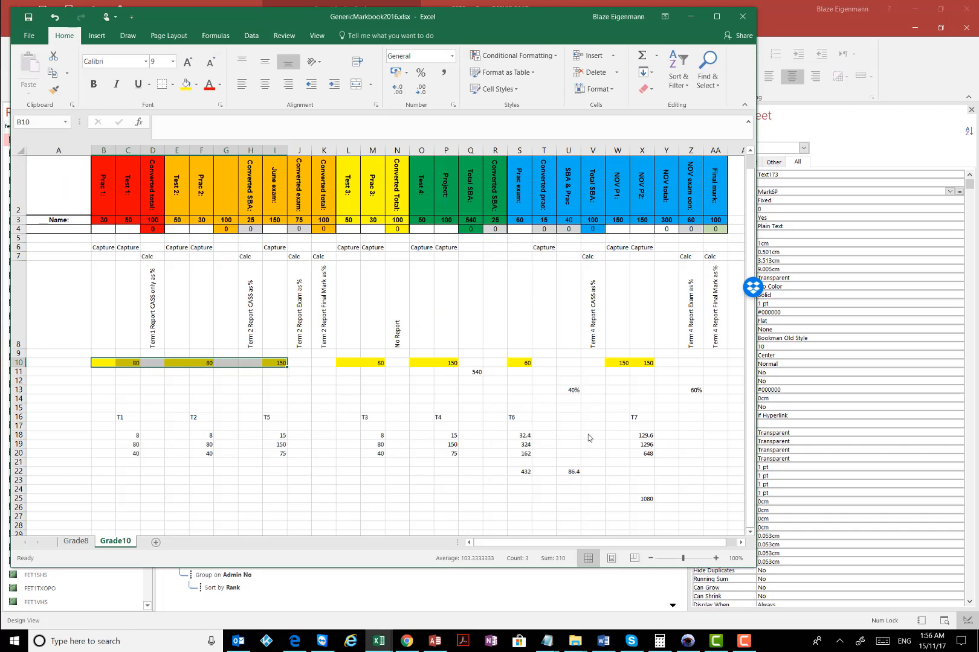
click(689, 20)
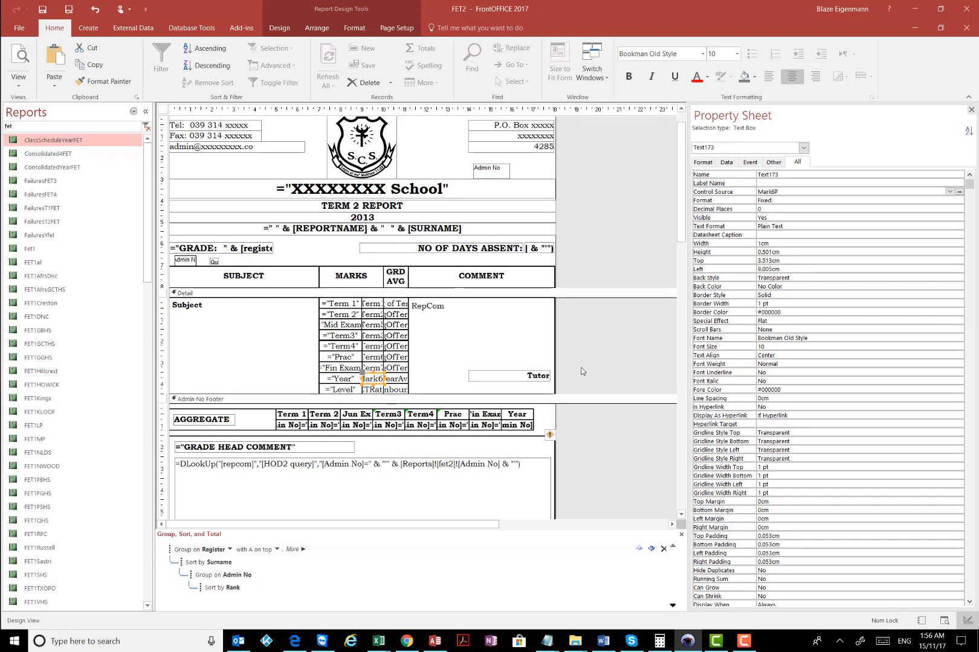
Step: Inspect the control source of the Year mark text box in the Detail section, and briefly view the GenericMarkbook2016 workbook in Excel
click(407, 377)
click(774, 192)
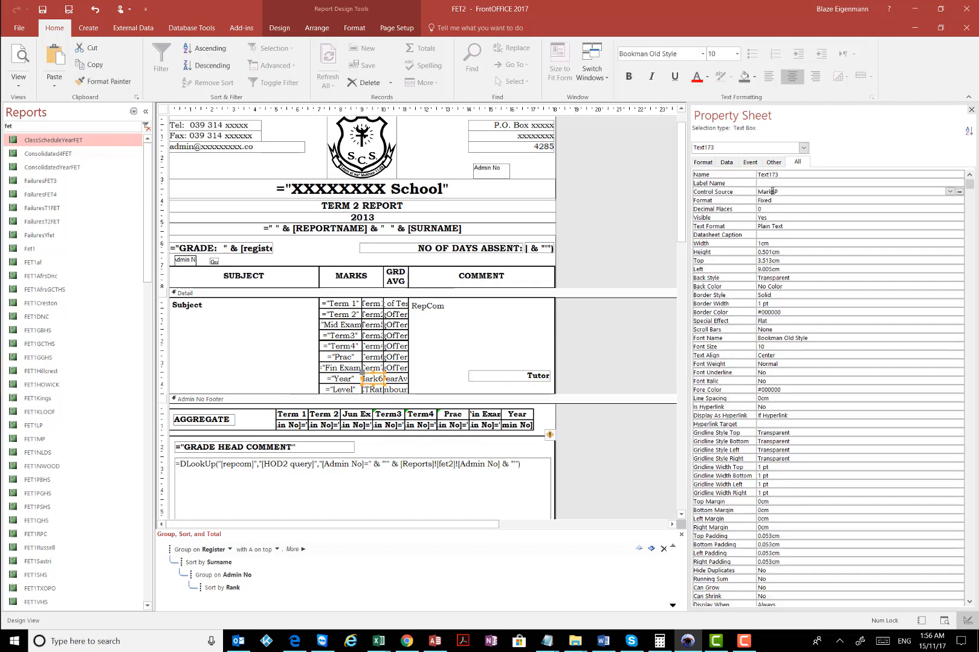
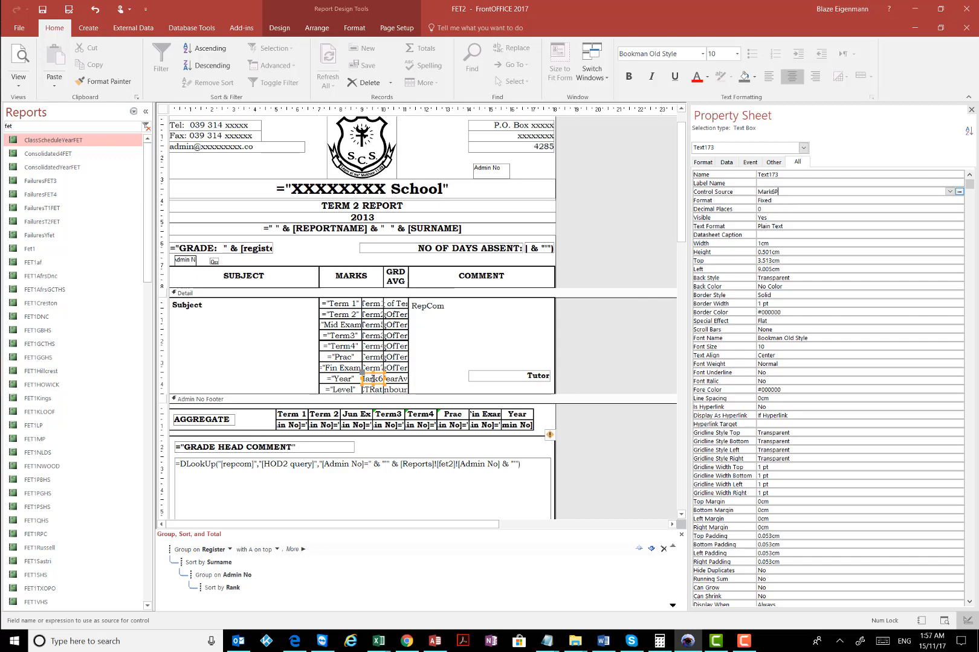
click(380, 642)
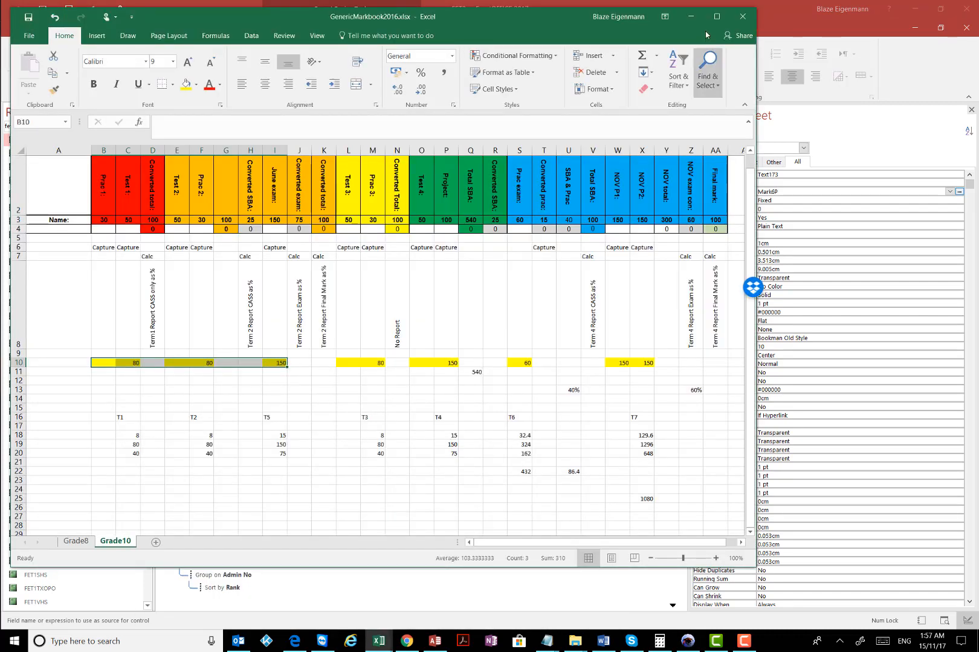
click(690, 17)
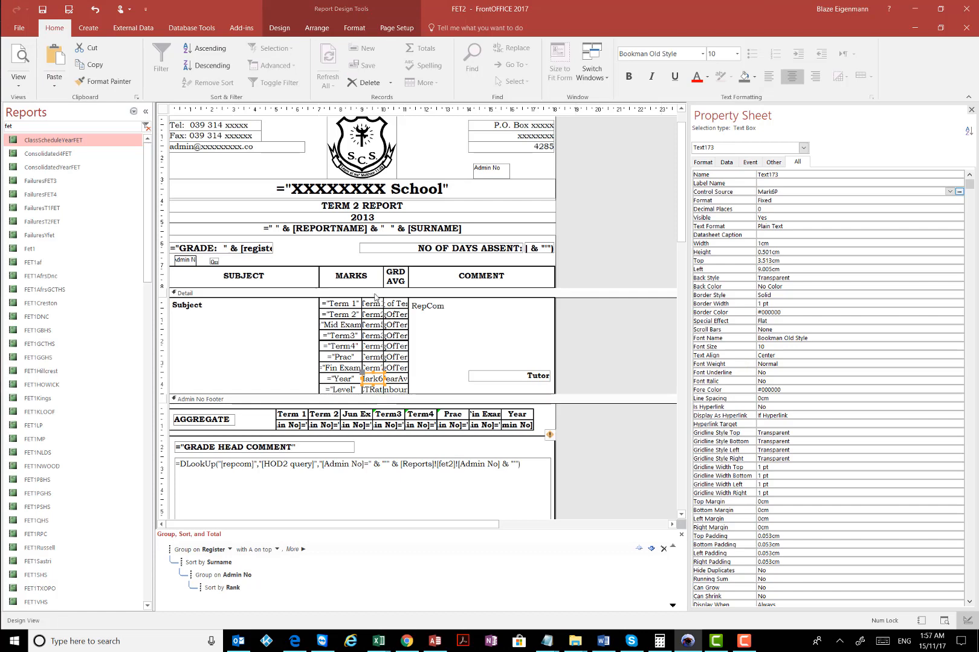
Step: Inspect the control sources of the Term 2, Mid Exam, Term3, Term4, Prac and Year mark text boxes in the Detail section
click(373, 315)
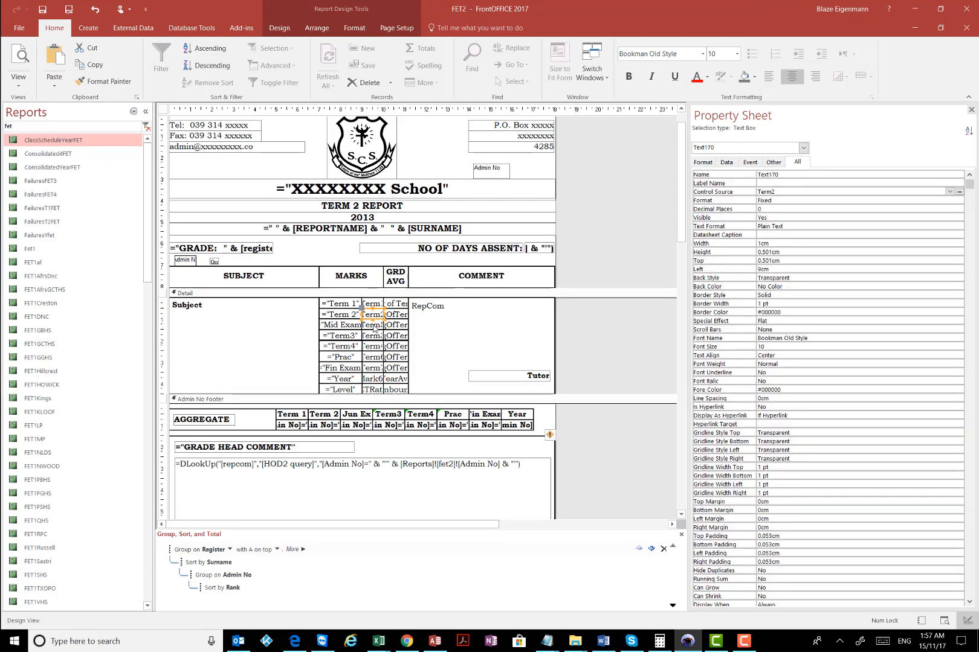
click(373, 325)
click(354, 379)
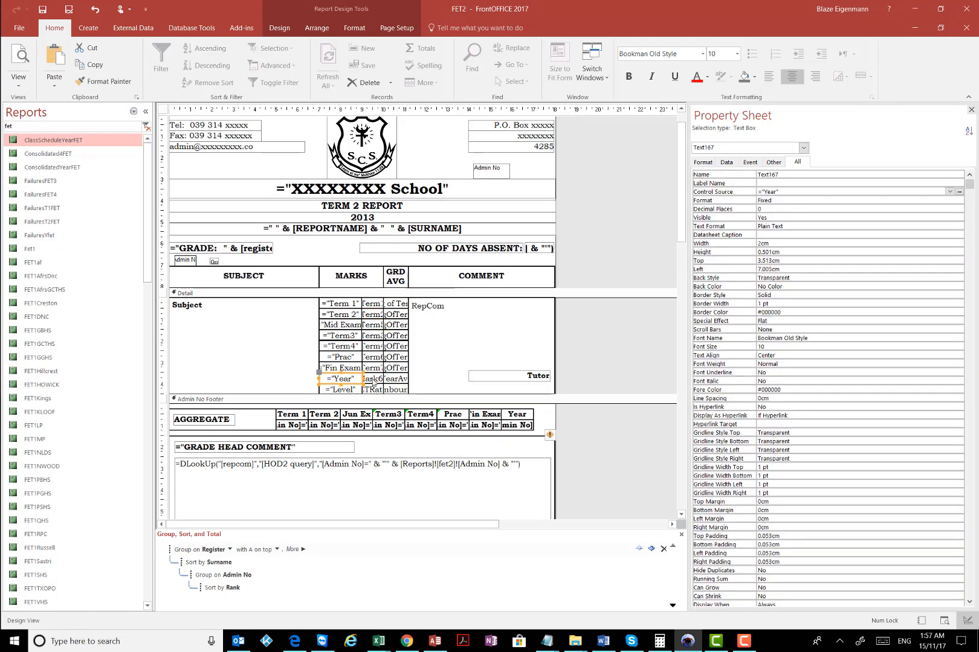
click(372, 379)
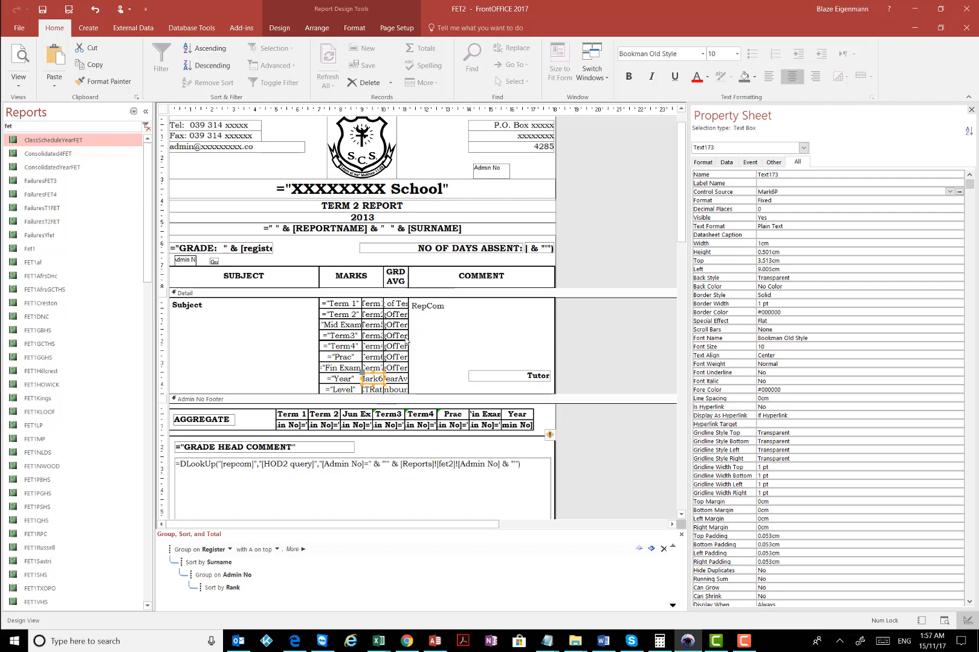
click(375, 336)
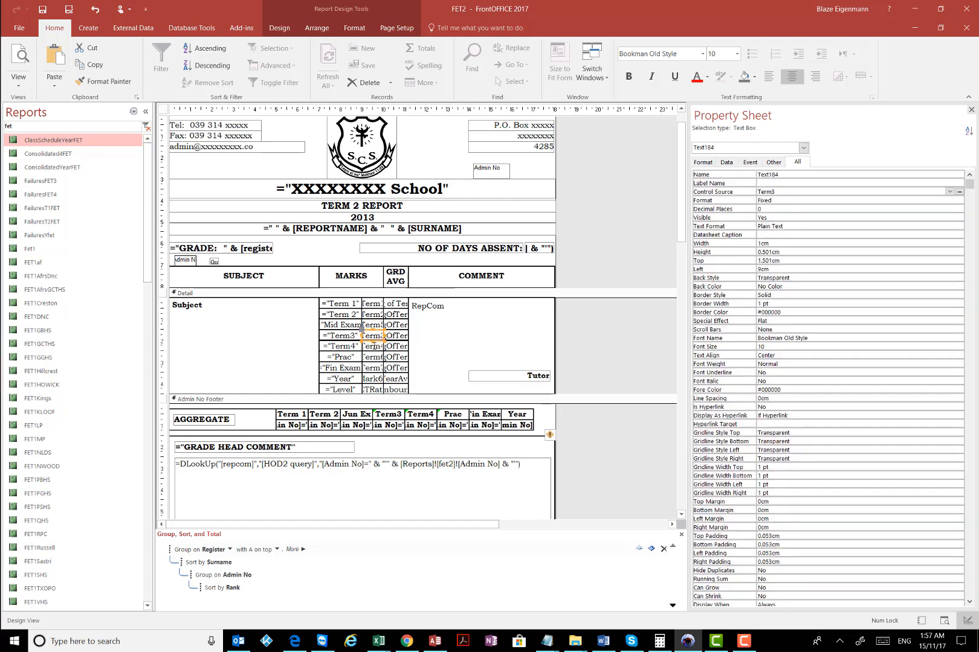
click(373, 348)
click(372, 357)
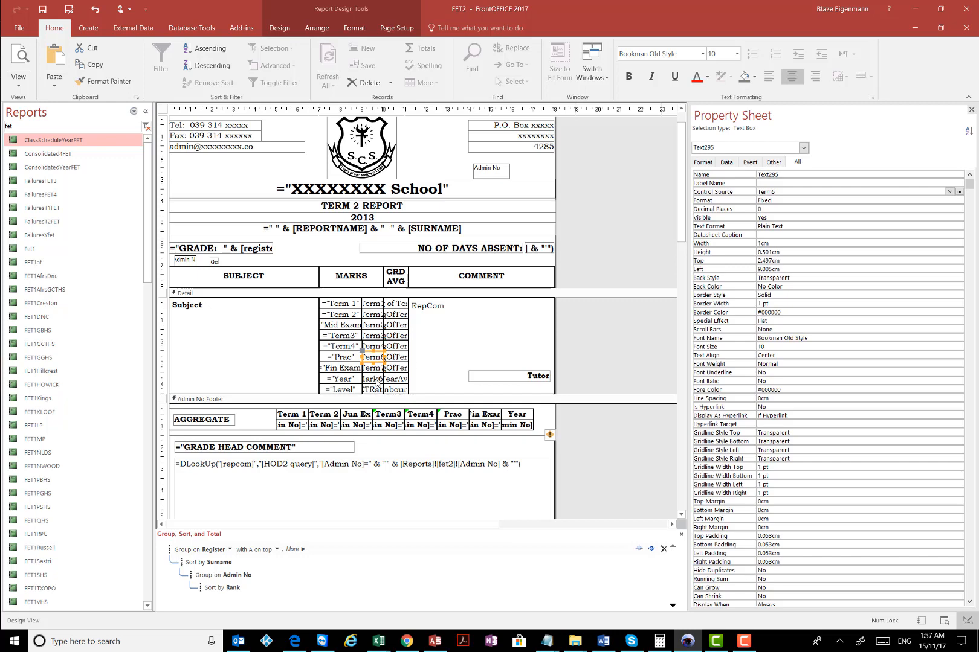
click(372, 380)
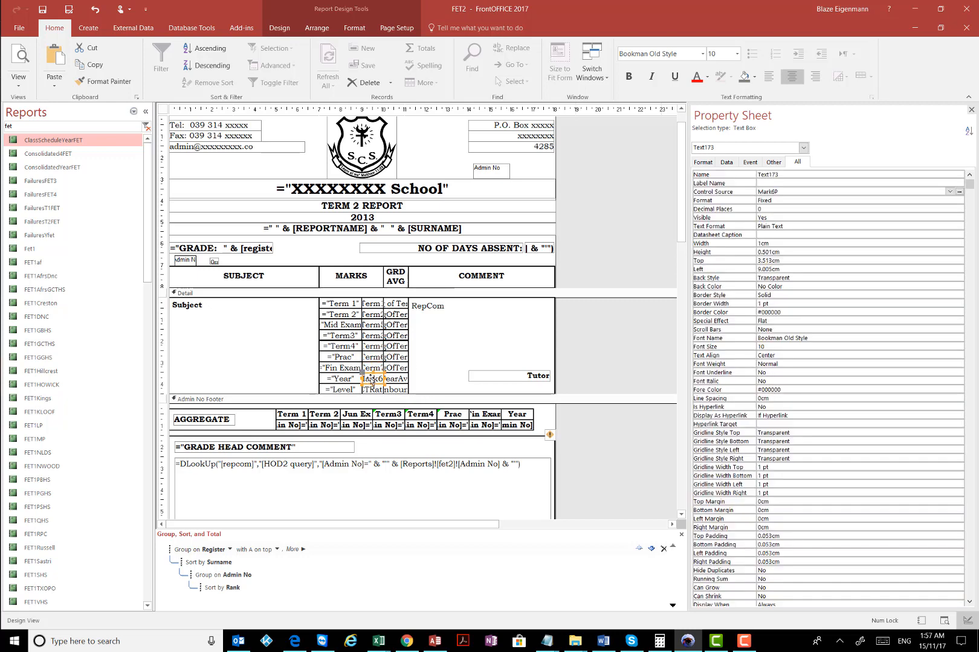
Step: Switch to GenericMarkbook2016 in Excel, review rows 19 and 20 from T1 to T6 on the Grade10 sheet, and return to the Access report
mouse_move(379, 641)
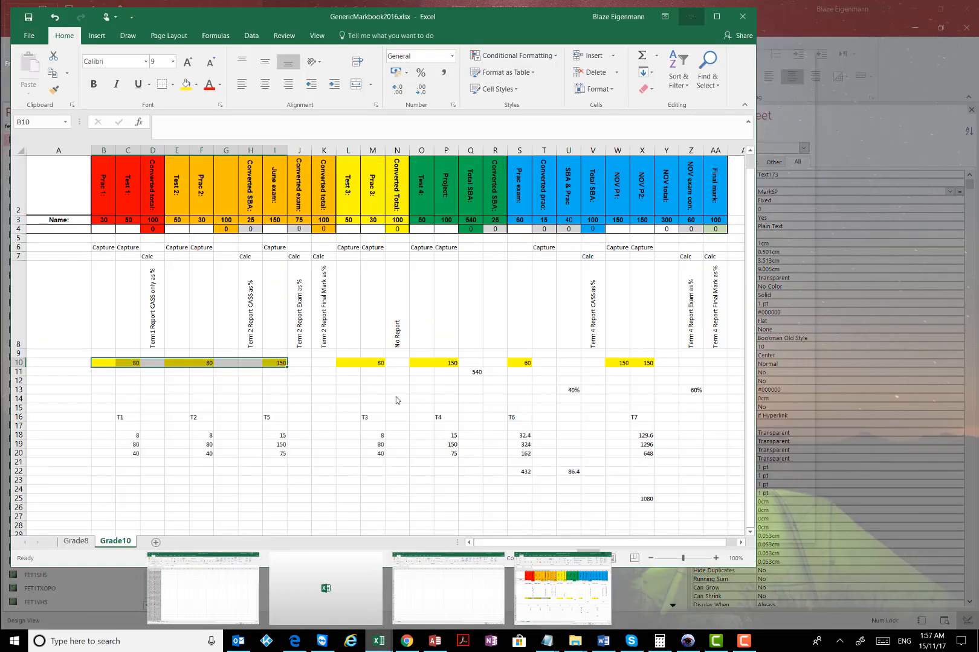
click(593, 584)
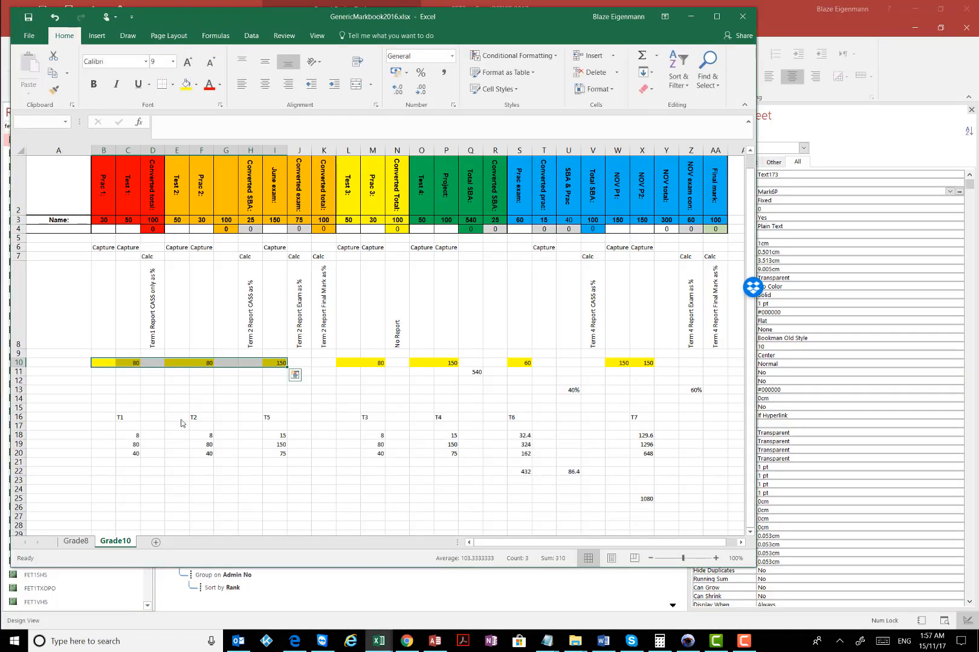
drag(136, 453, 575, 452)
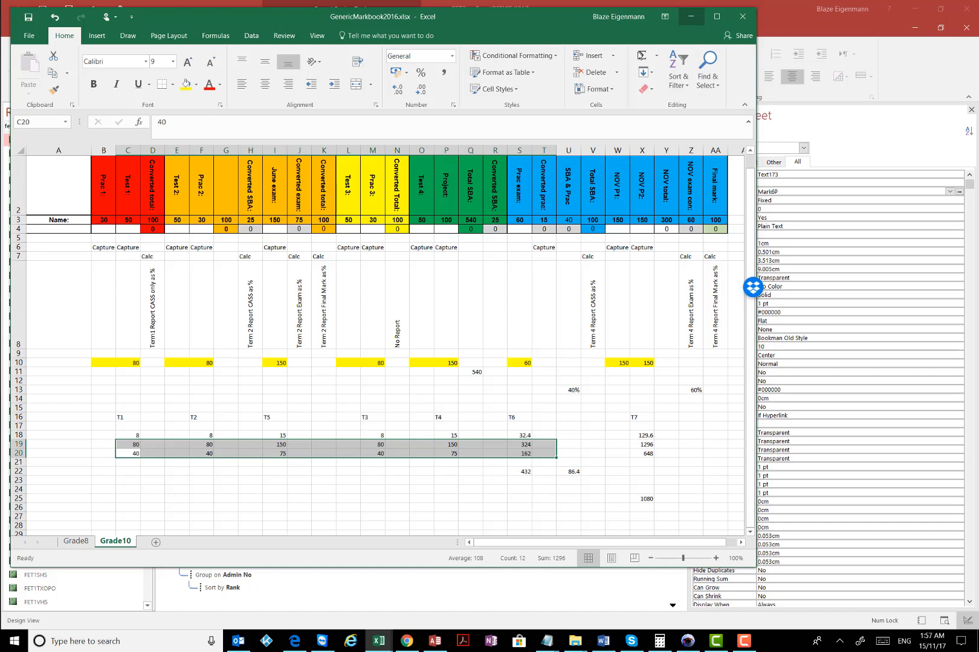
click(690, 17)
click(634, 352)
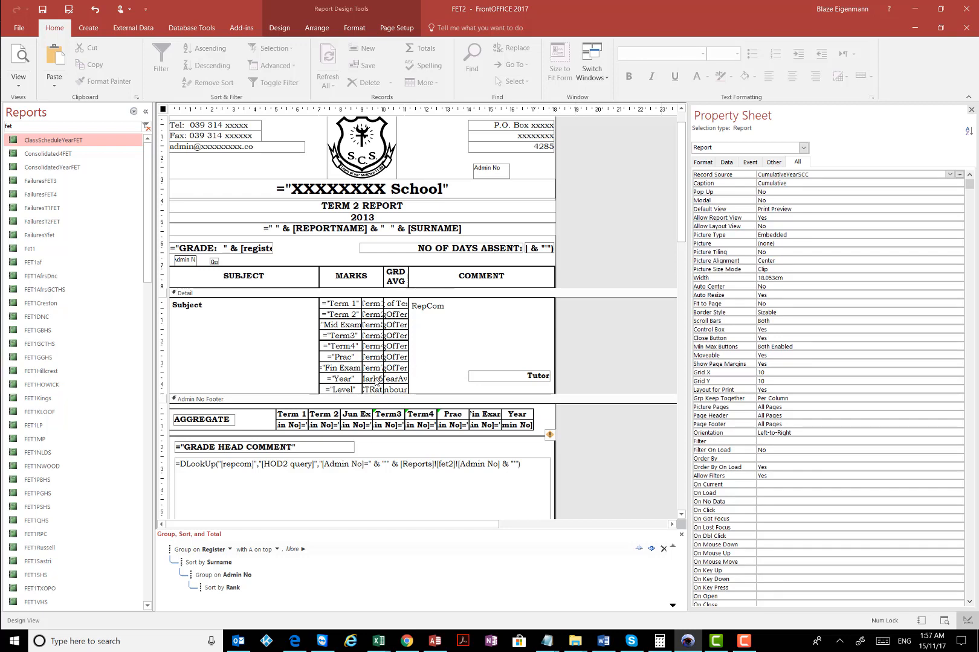
Step: Compare the Term3 mark text box with the Test 3 and Prac 3 columns of the Grade10 sheet in Excel, returning to Access
click(373, 337)
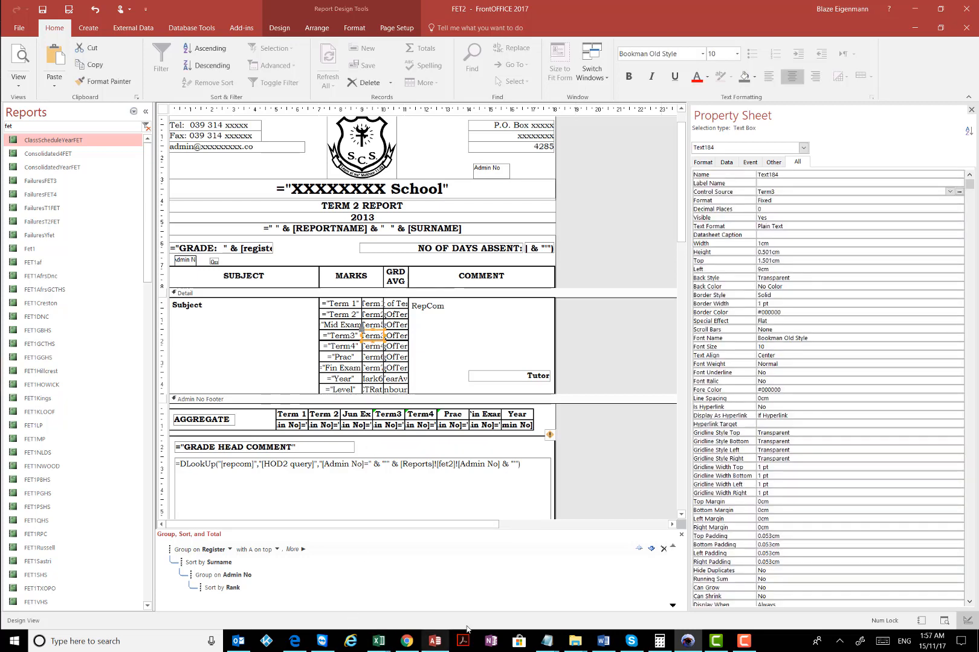
mouse_move(379, 641)
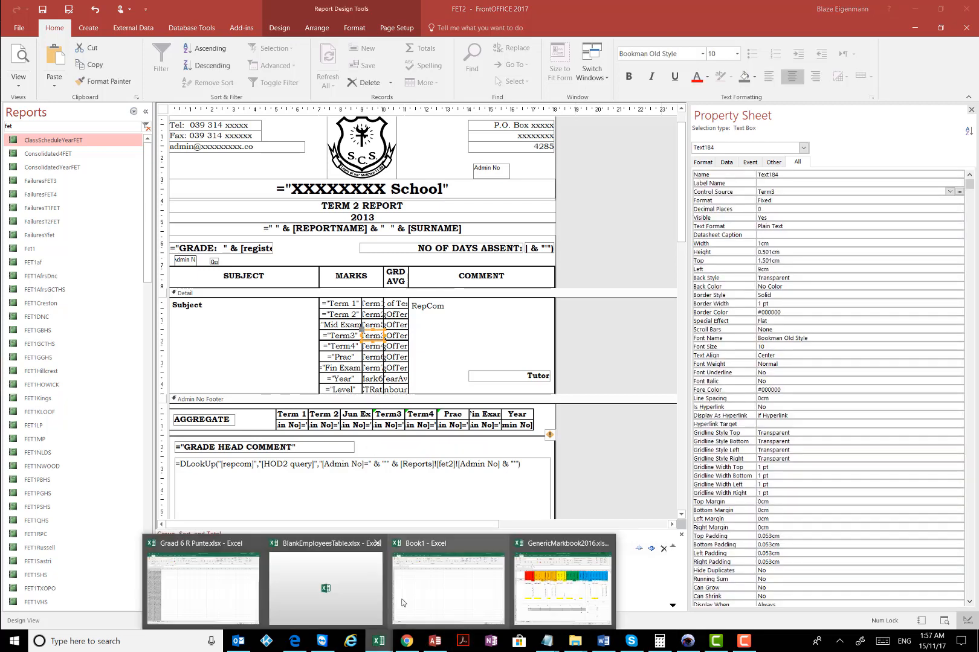
click(557, 581)
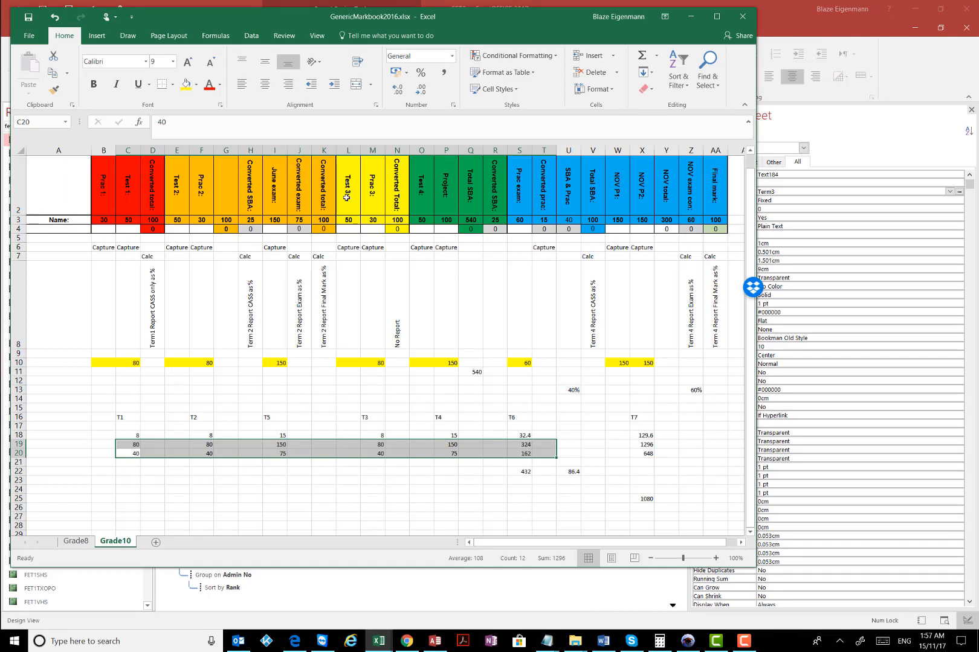
drag(346, 198, 380, 199)
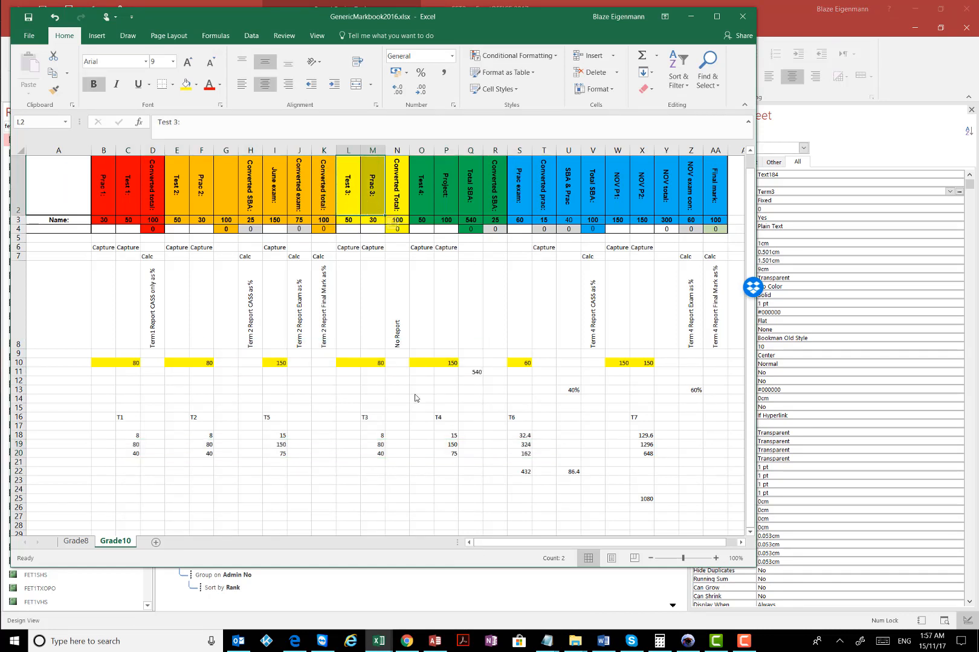
click(692, 20)
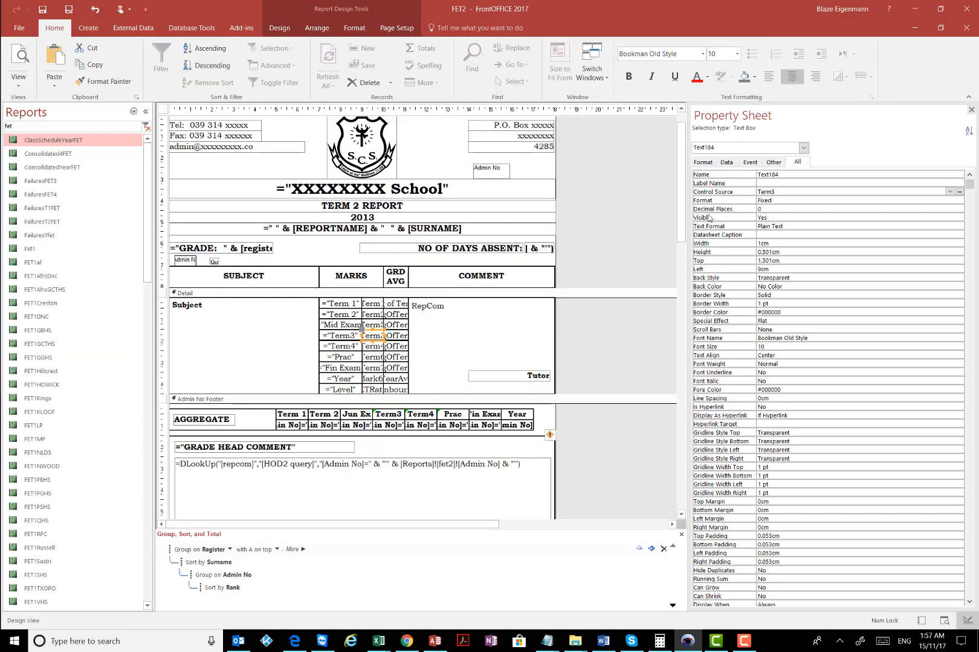
Step: Check the control sources of the Term3, Term4 and Prac mark text boxes in the report's Detail section
double_click(788, 194)
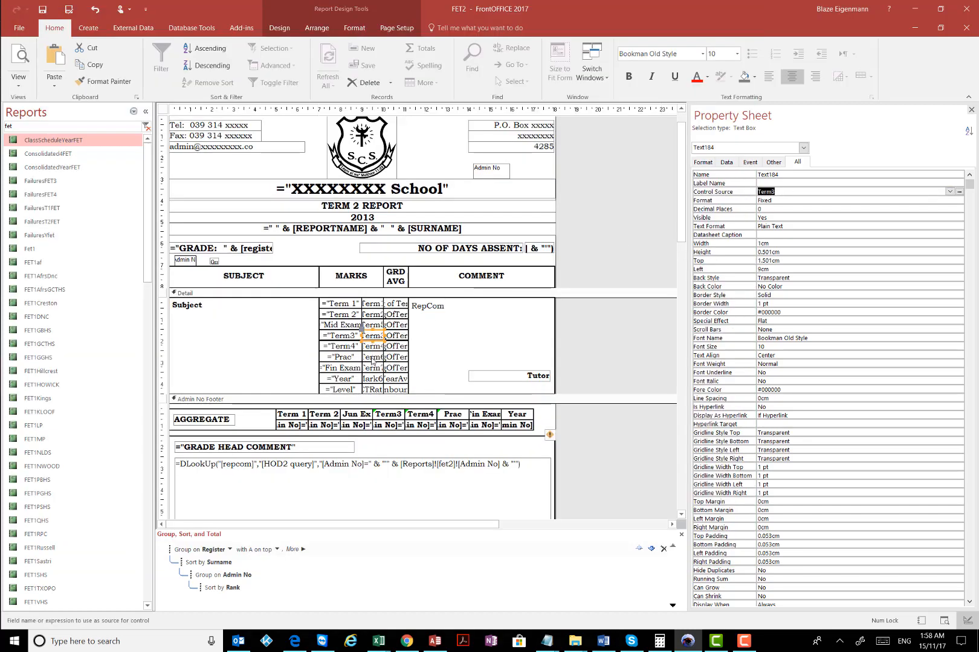
click(374, 346)
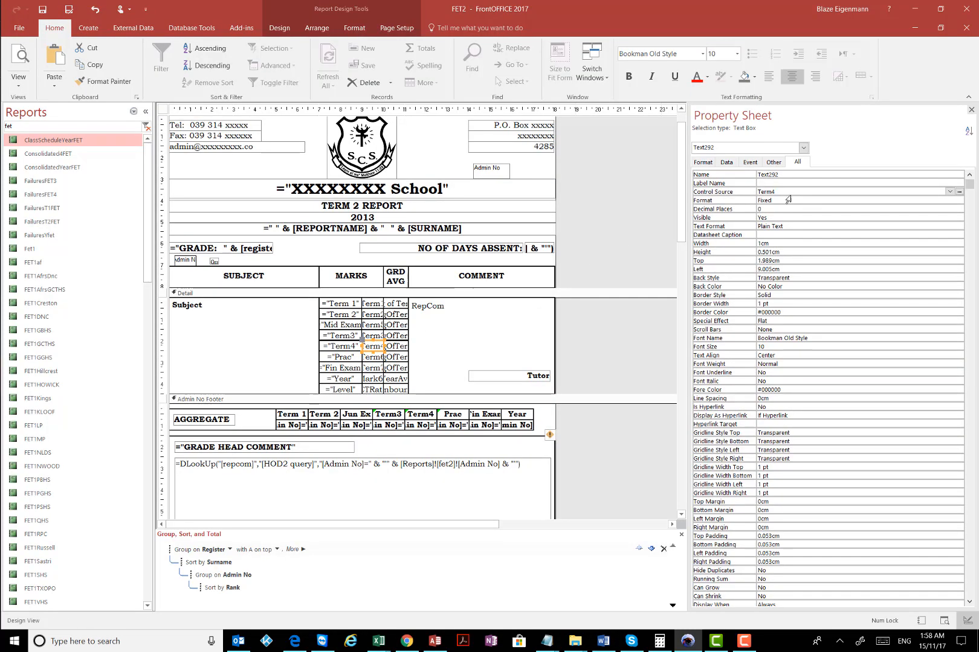
click(372, 357)
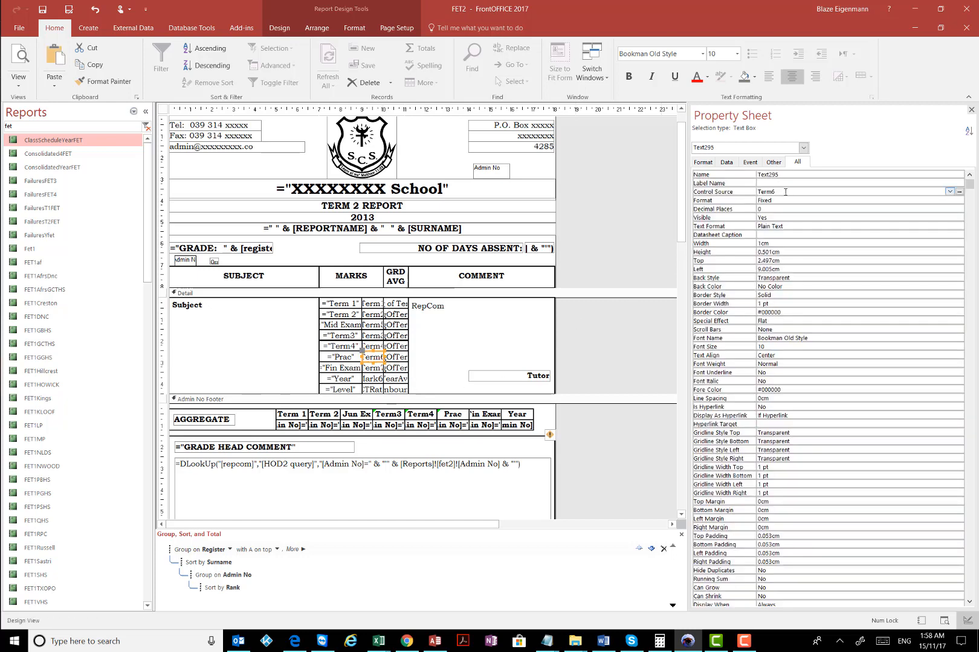
click(724, 191)
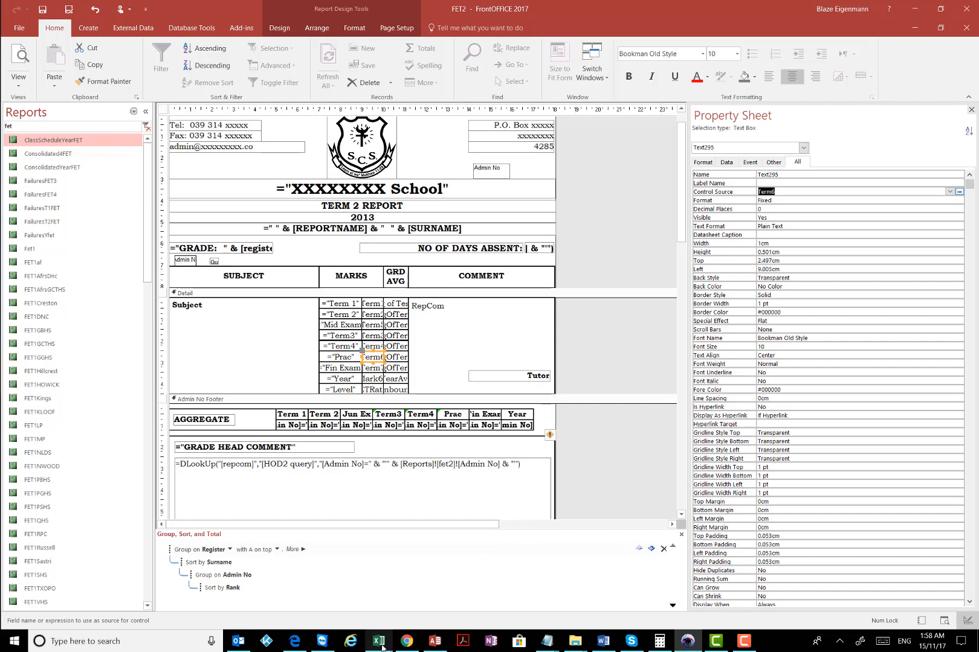
Step: Examine the Test 4, Project and Prac exam columns and T6's row 20 value on Excel's Grade10 sheet, and return to the Access report
mouse_move(382, 647)
click(560, 593)
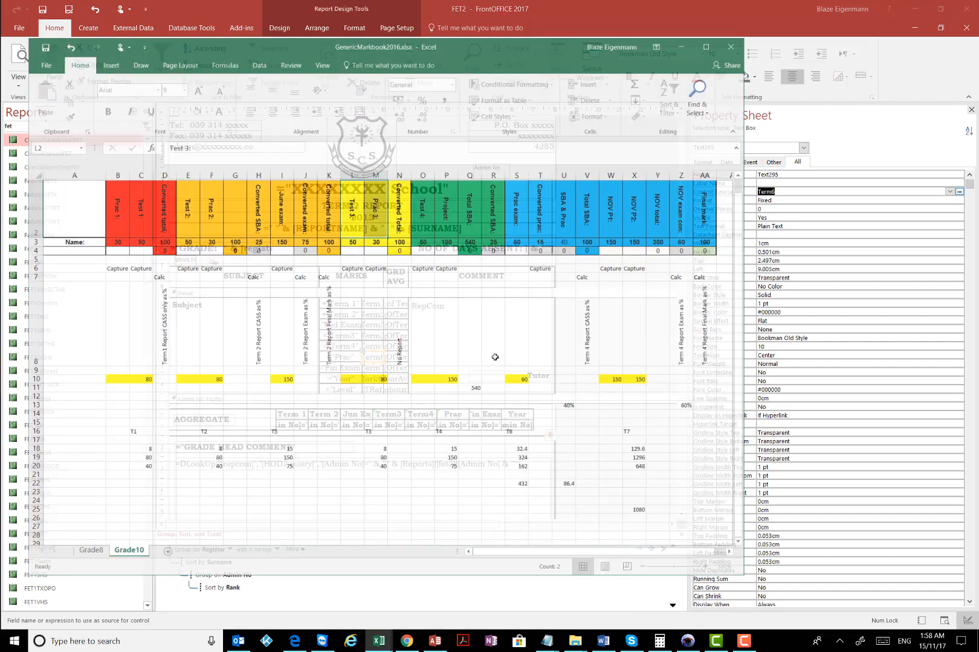
drag(423, 202, 447, 203)
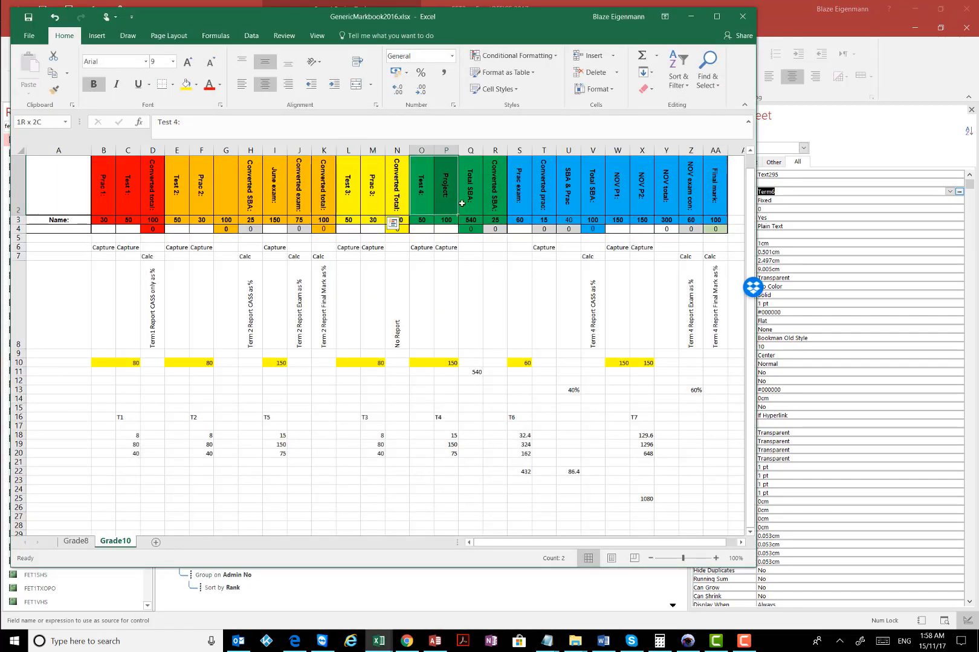
click(519, 202)
click(521, 221)
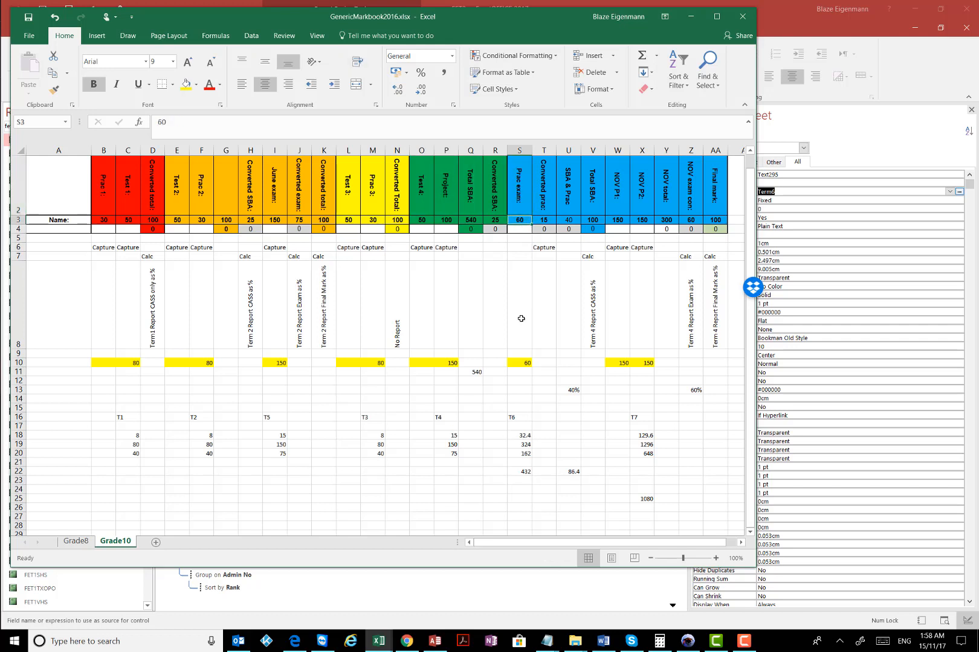
click(519, 338)
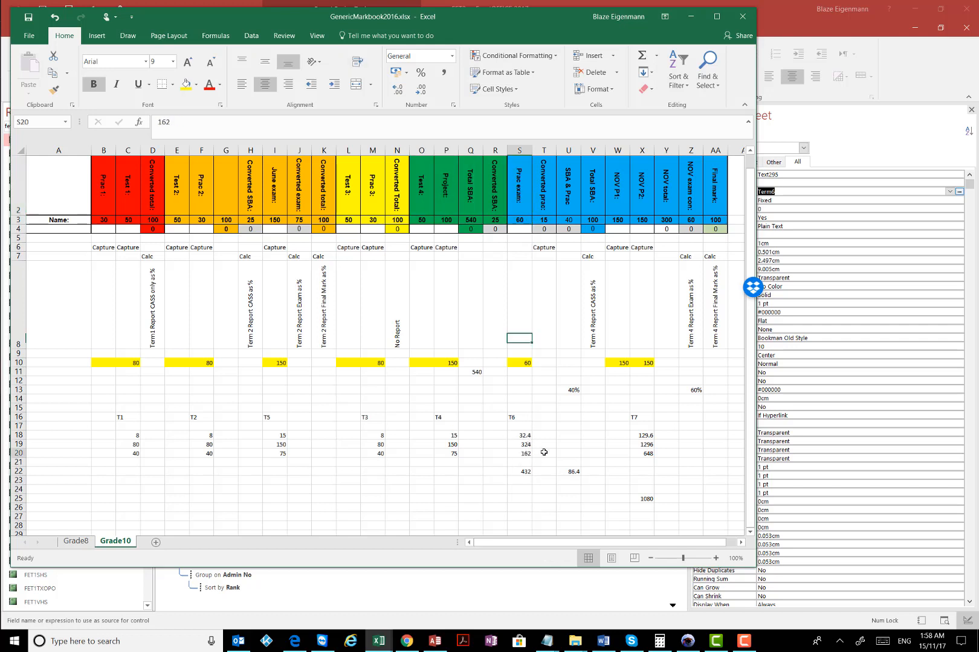
click(521, 220)
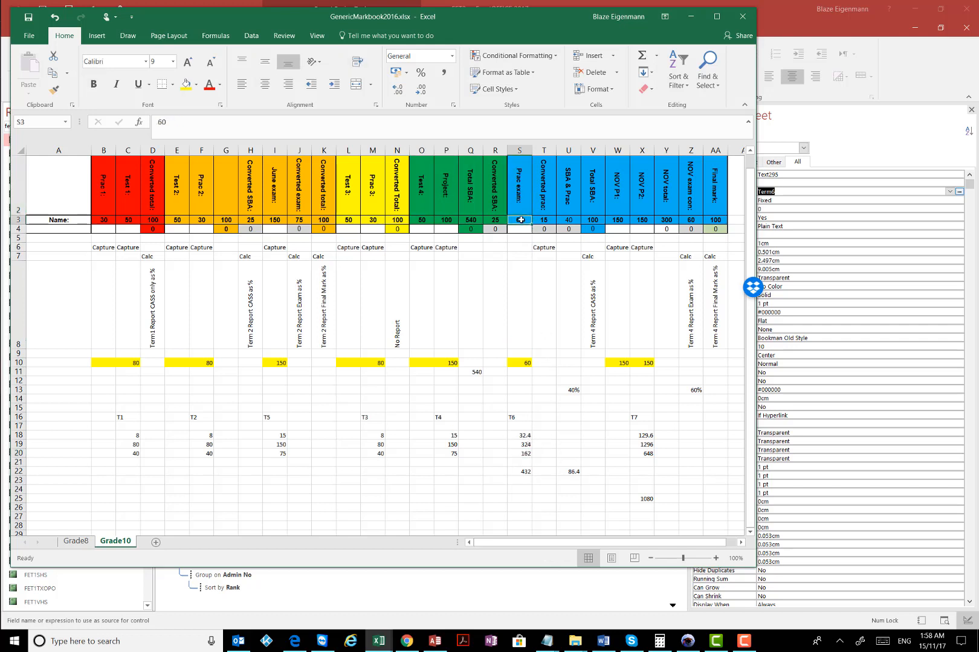
click(524, 453)
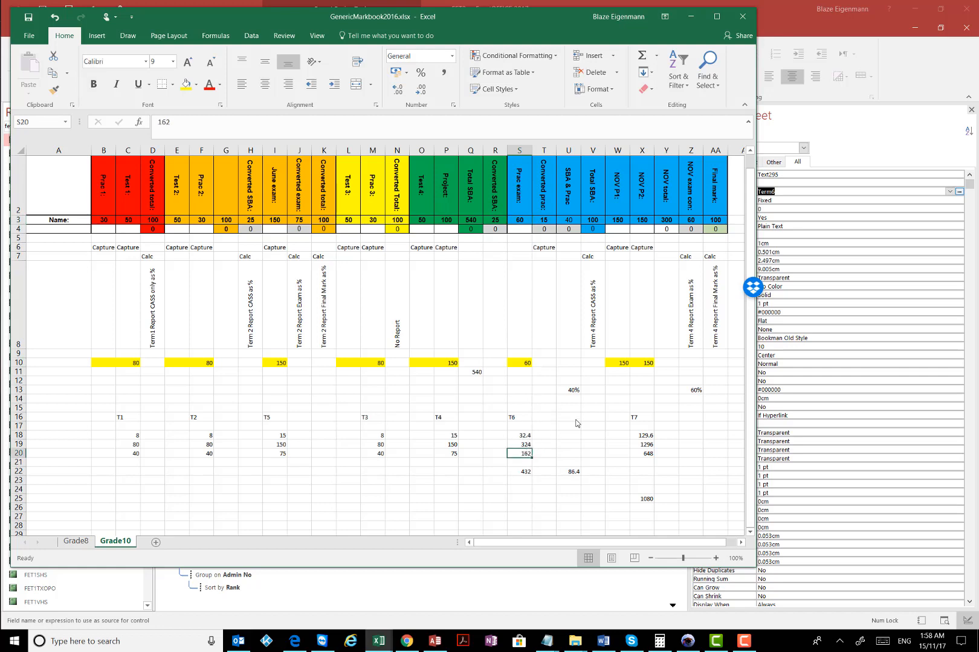
click(683, 17)
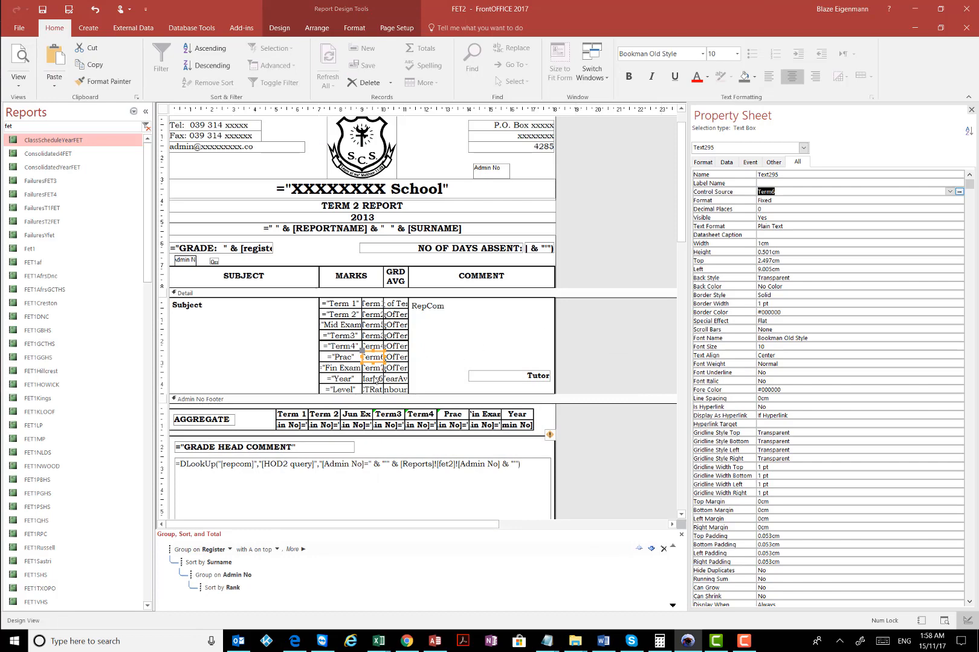
Step: Check the control source of the Fin Exam mark text box and locate the matching T7 entry on the Grade10 sheet in Excel
click(373, 368)
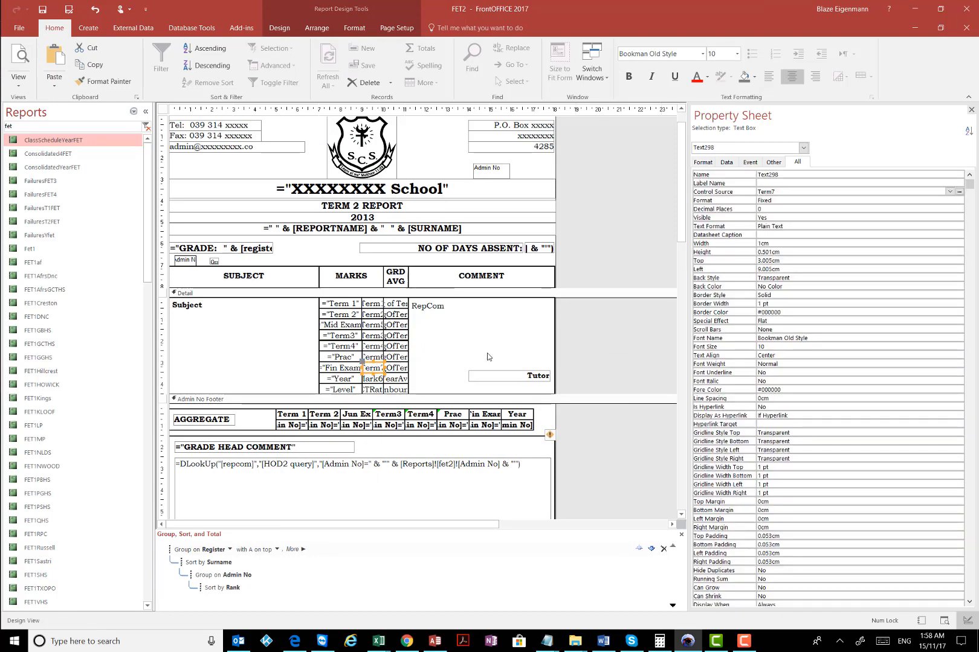
click(784, 191)
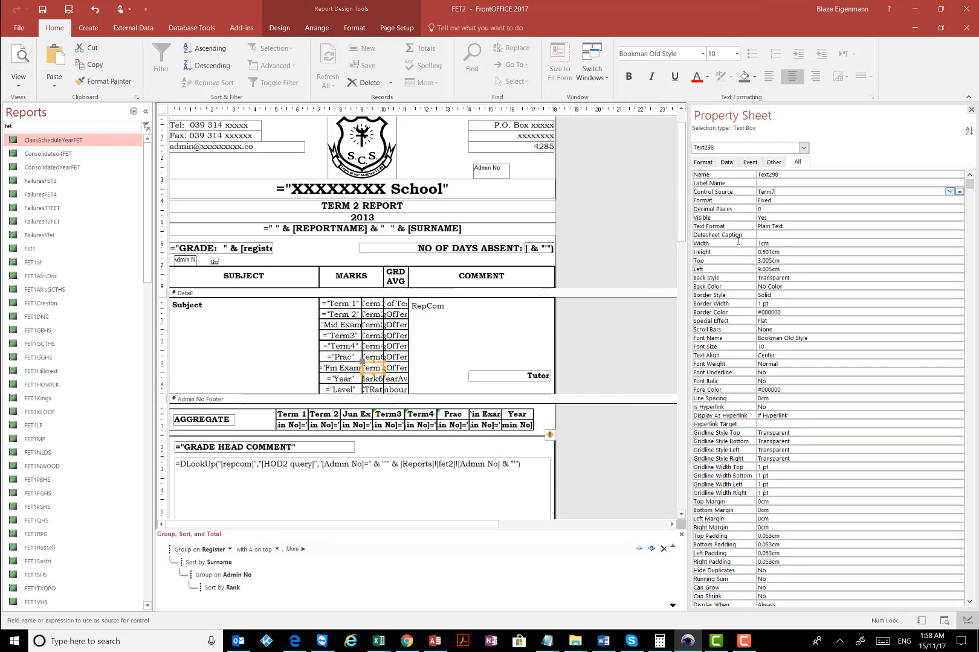
click(384, 645)
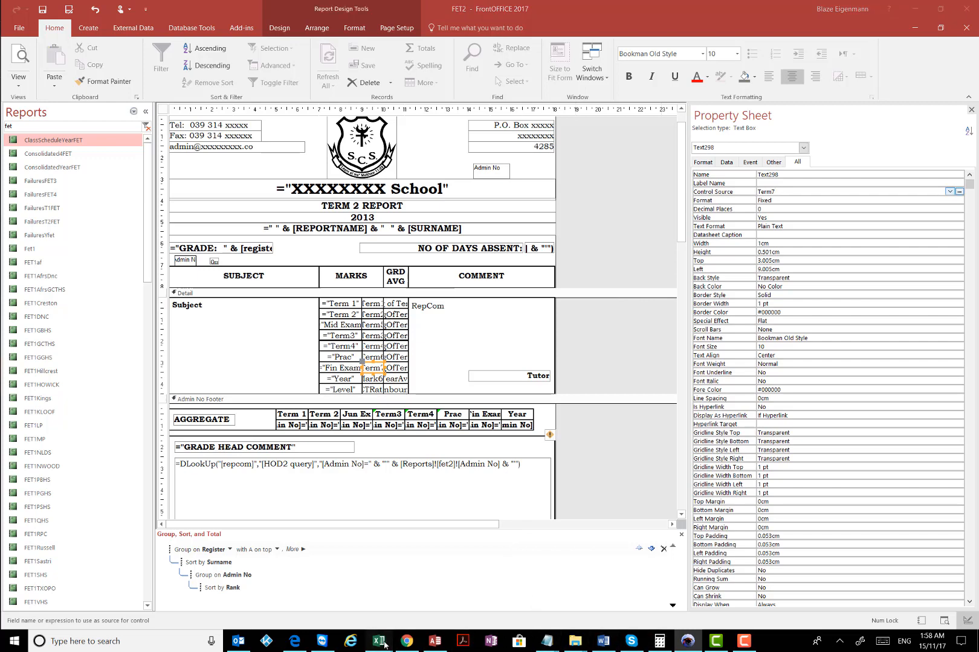
click(552, 560)
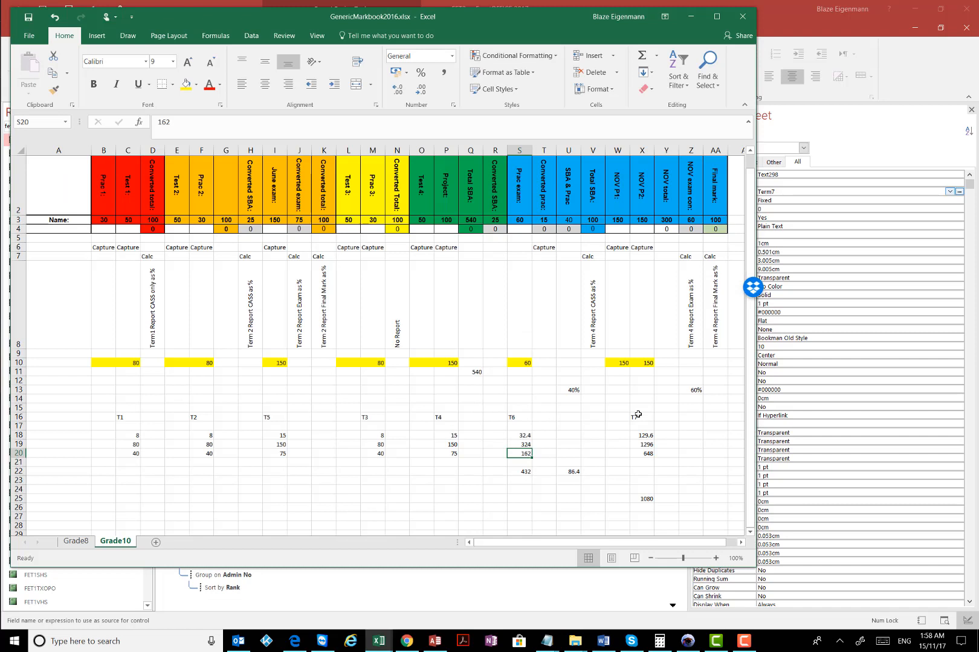
click(635, 418)
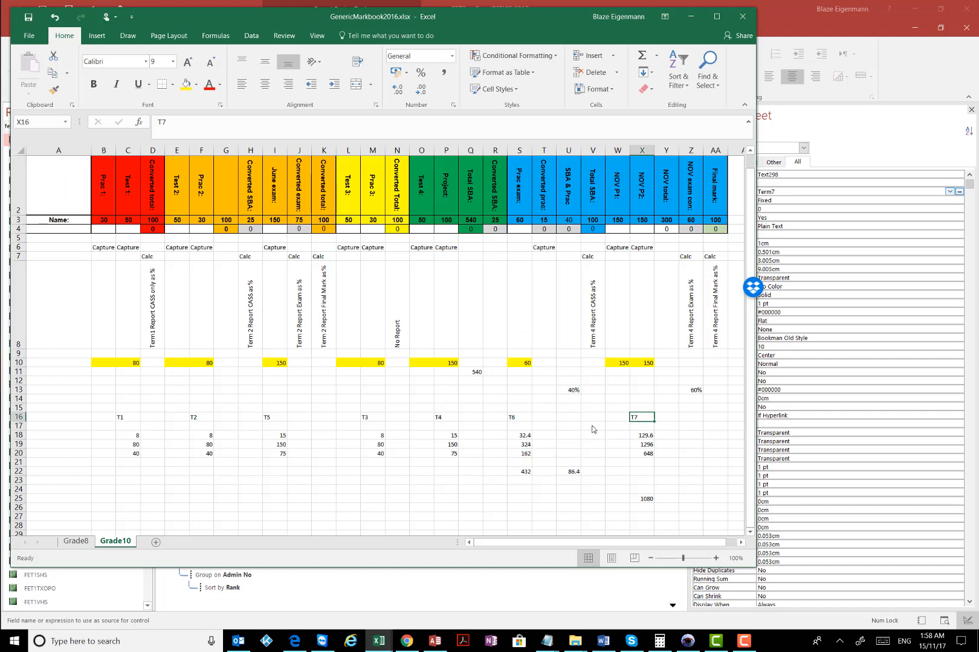
Step: Review the T1 to T7 labels in row 16 beneath the Grade10 sheet's mark columns
click(138, 419)
click(202, 416)
click(278, 419)
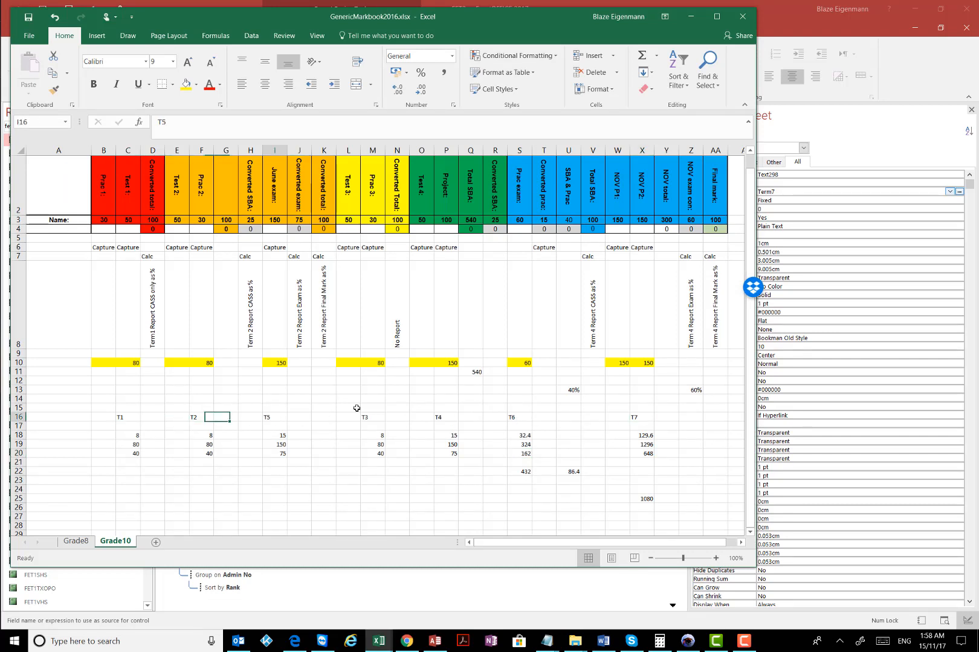
click(373, 416)
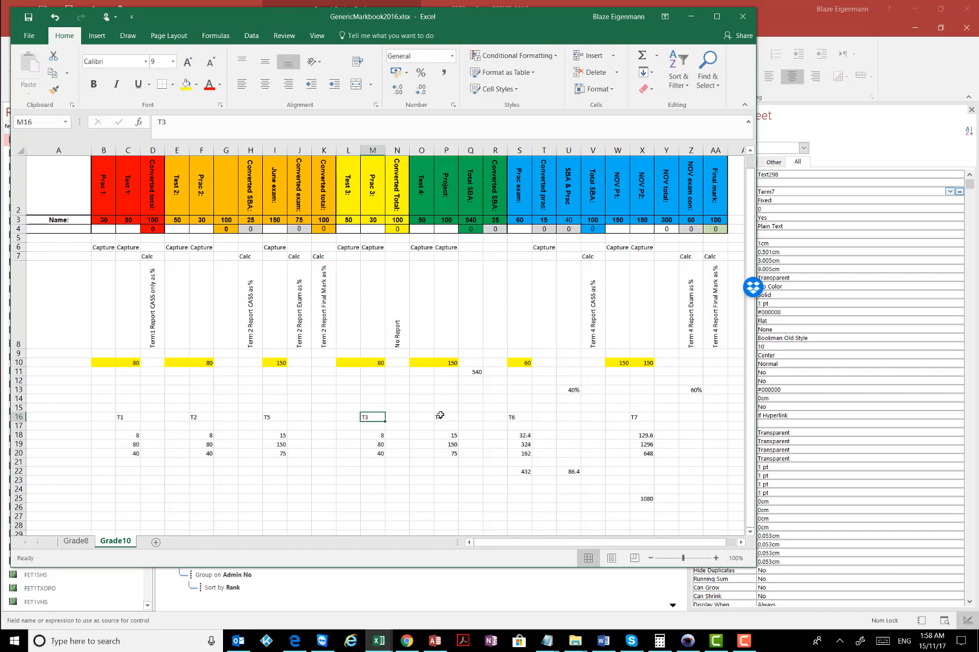
click(441, 417)
click(524, 417)
click(646, 416)
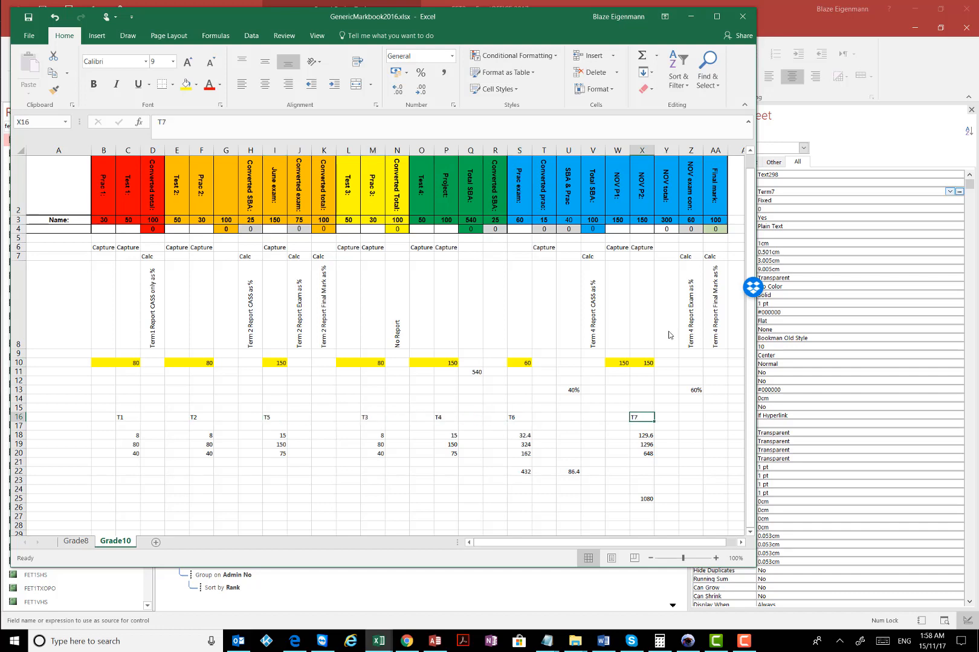
Step: Switch to the FET2 report in Access and check the Level text box's control source and the report's record source
key(alt+Tab)
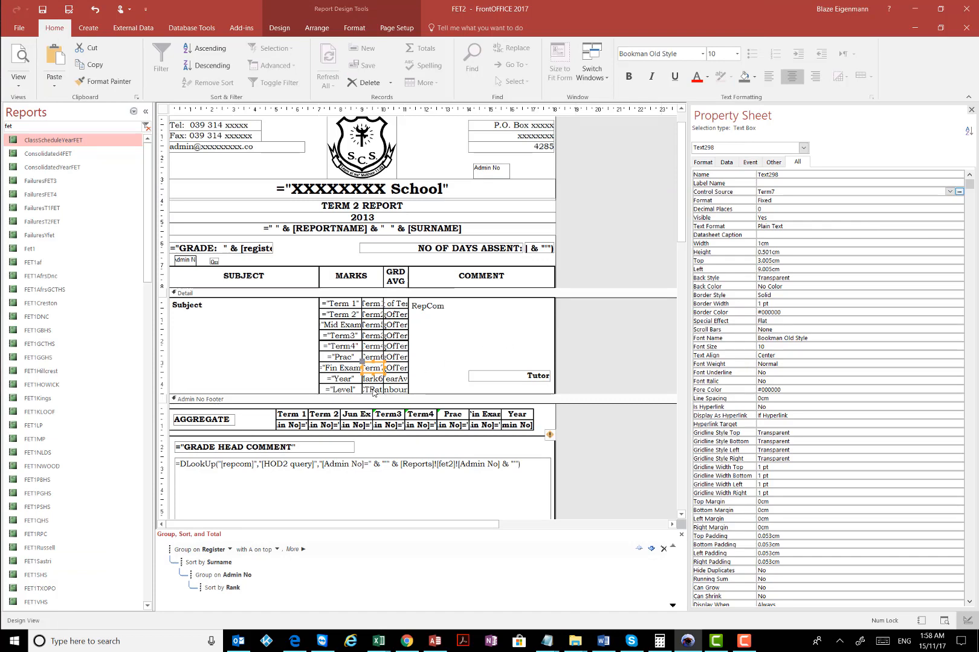
click(373, 390)
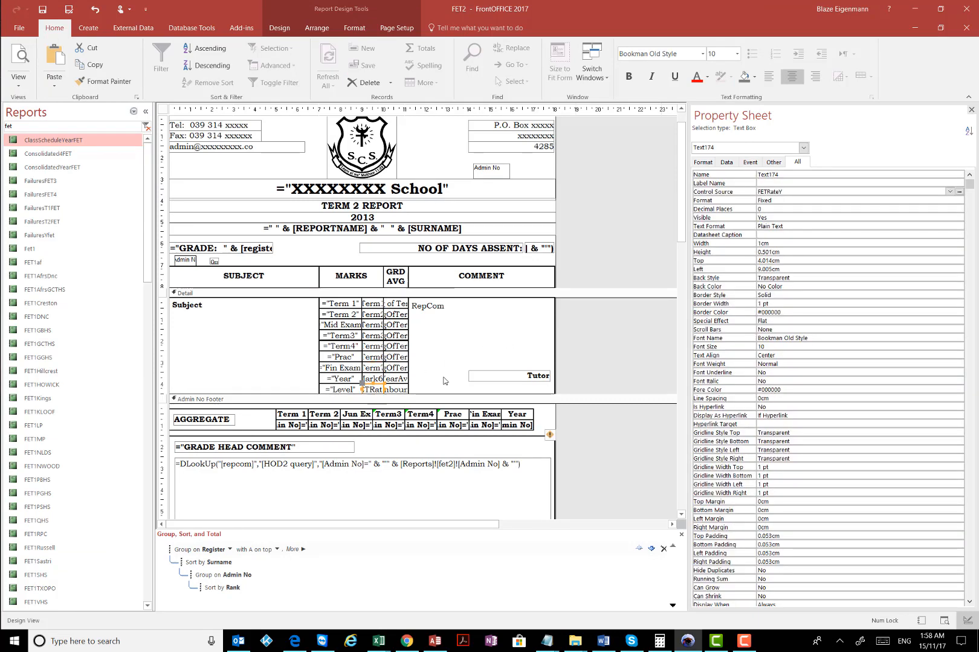
click(599, 337)
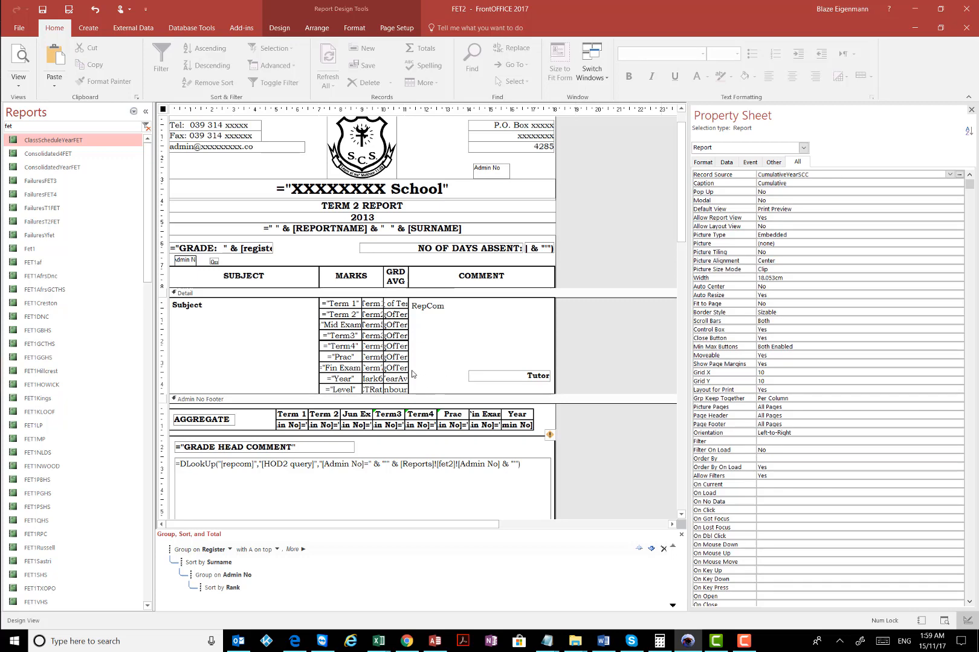
click(622, 349)
click(825, 174)
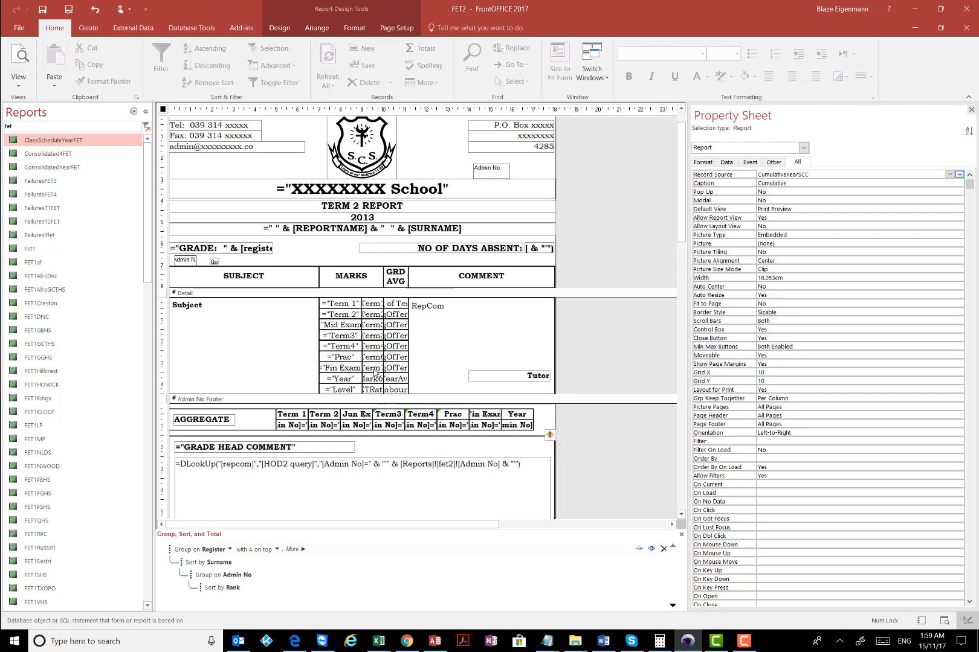
Step: Switch to Excel's Grade10 sheet and examine the SBA & Prac heading and the row 2 headings from Prac 1 to Project
mouse_move(379, 643)
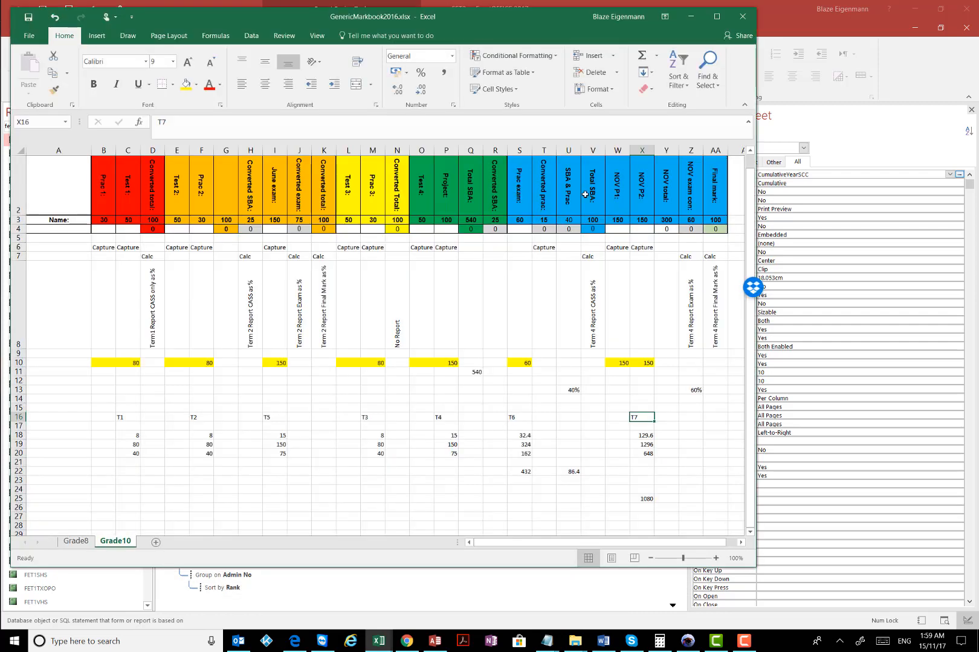
click(571, 193)
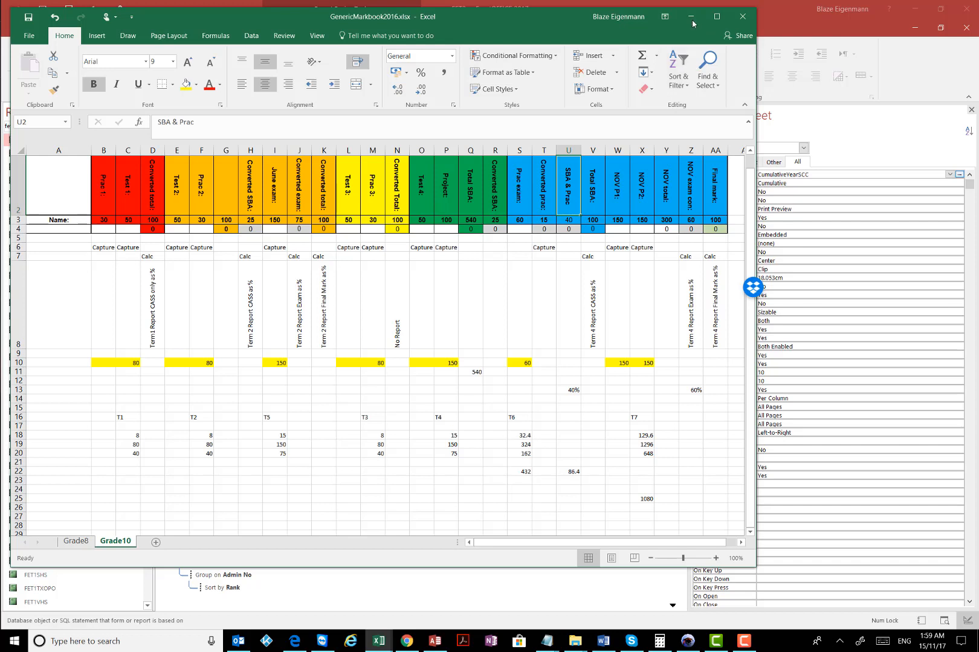
click(553, 274)
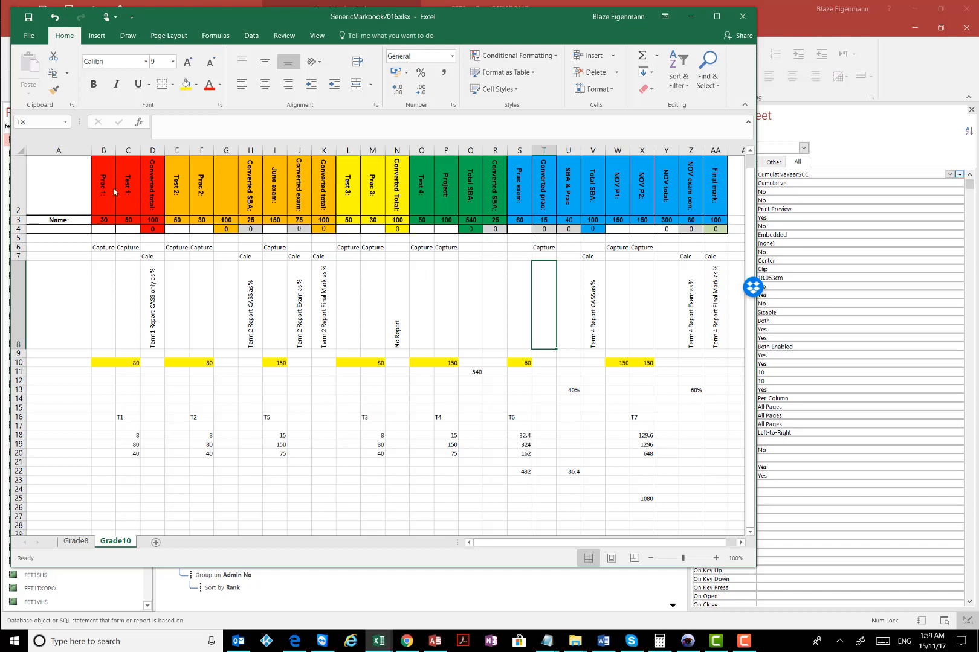
drag(104, 183, 447, 185)
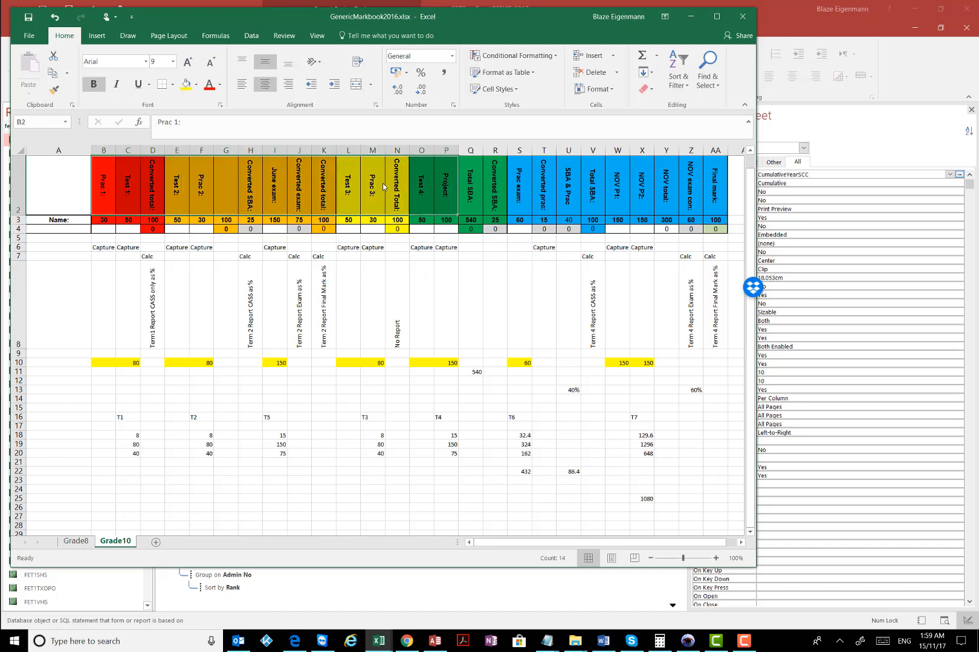
click(381, 185)
click(348, 188)
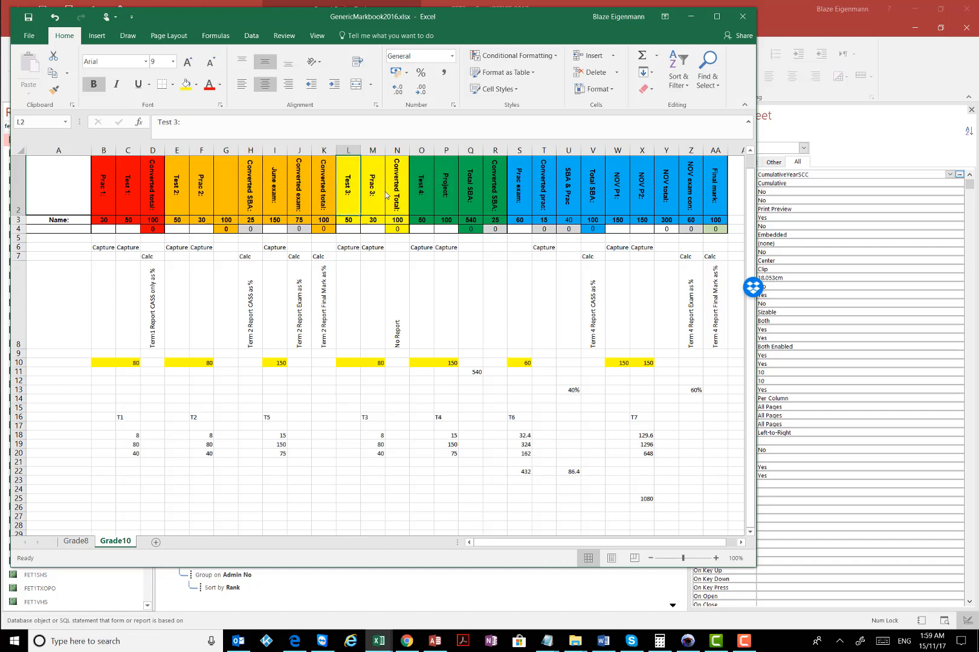
click(372, 230)
click(448, 284)
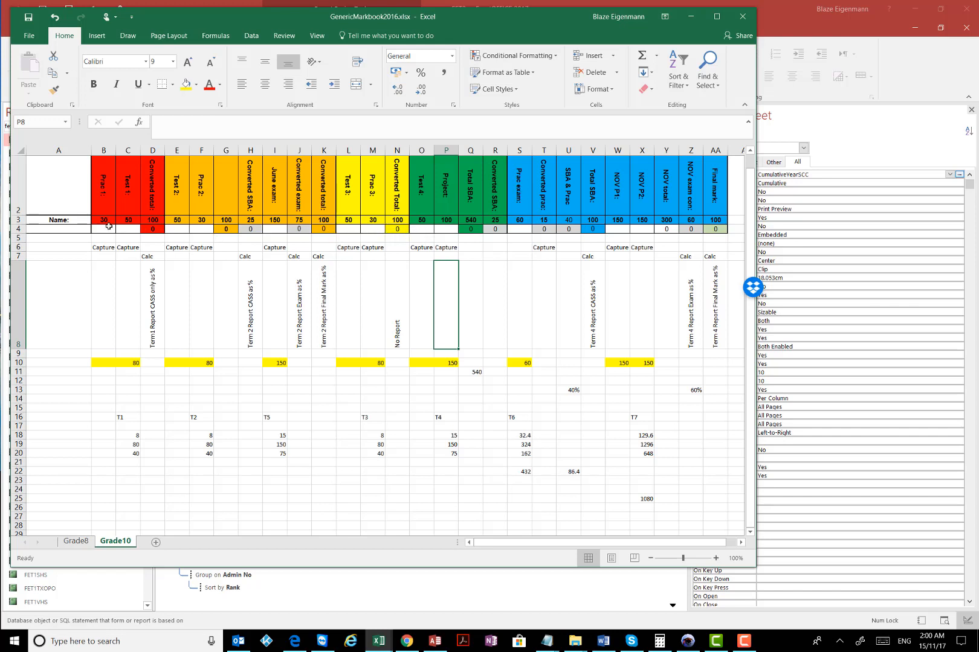
Step: Compare the row 3 maximum marks from Test 2 to Converted total with the highlighted totals in F10 and I10
mouse_move(106, 224)
mouse_down()
mouse_move(421, 222)
mouse_move(409, 286)
mouse_up()
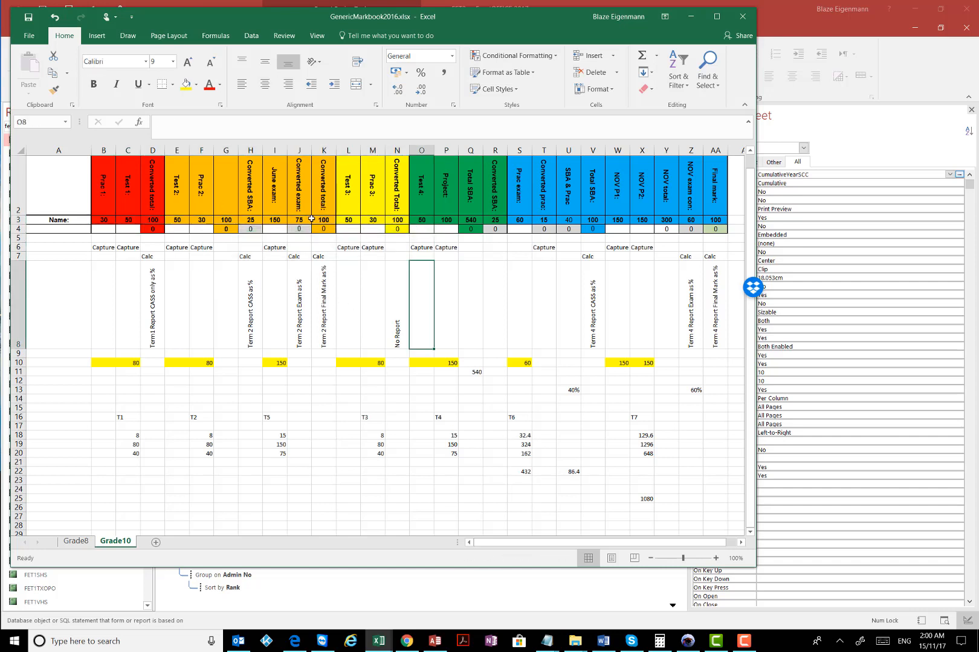
click(208, 365)
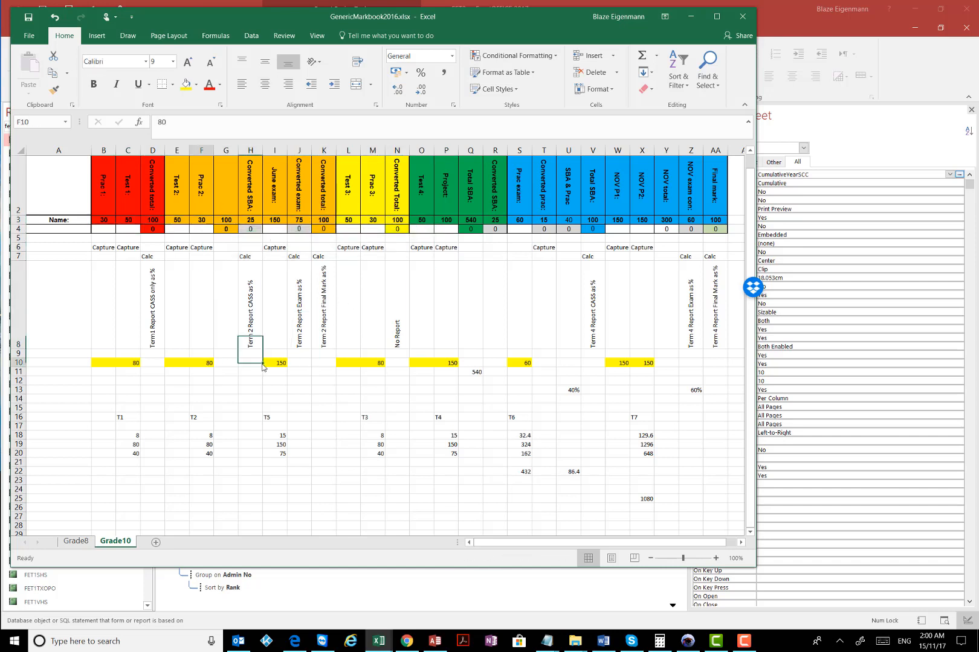
click(283, 365)
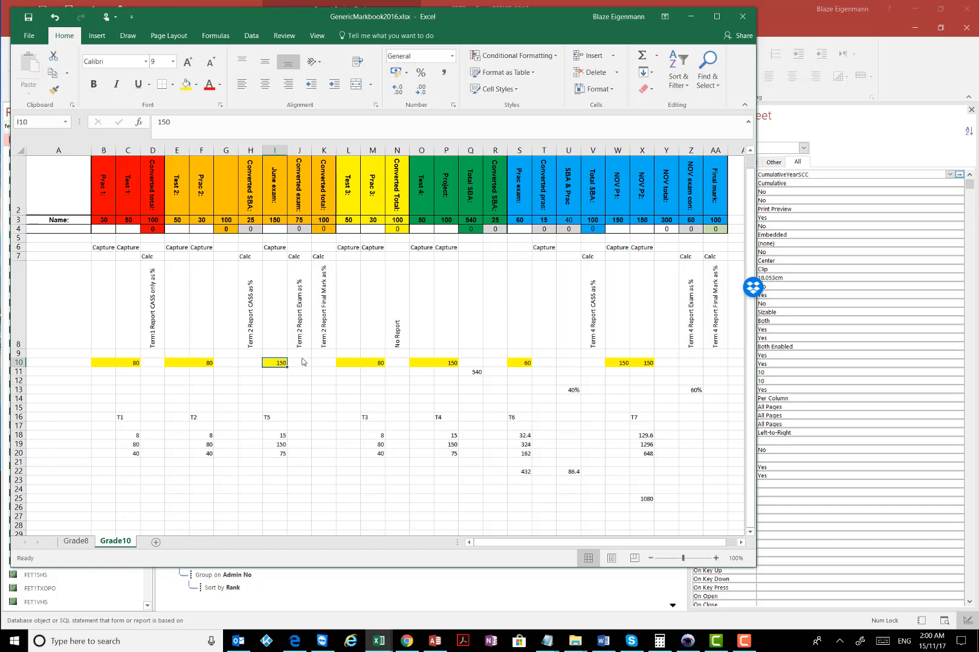
drag(189, 219, 315, 219)
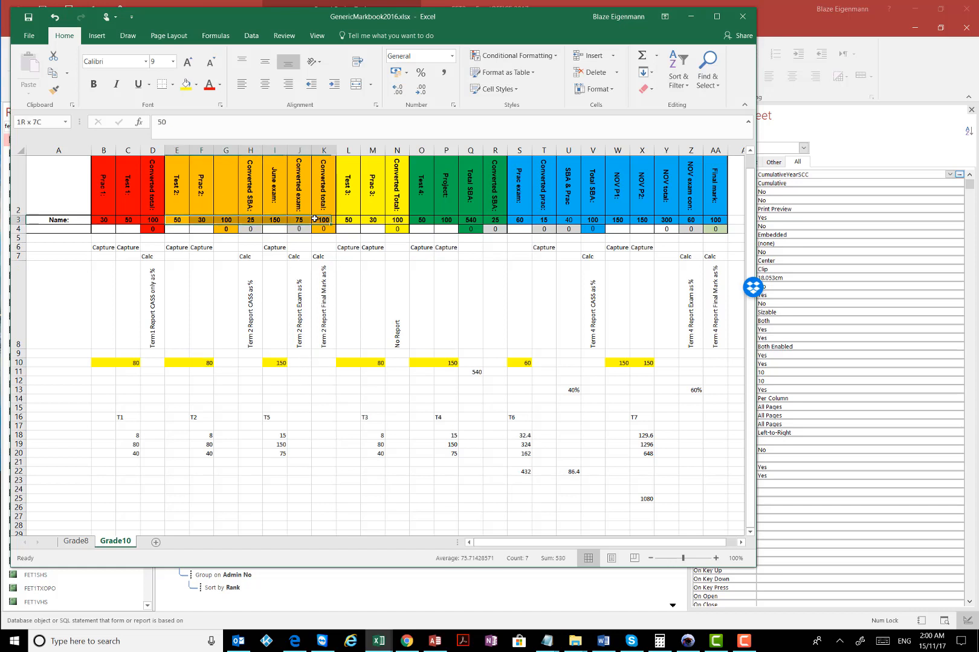
click(304, 365)
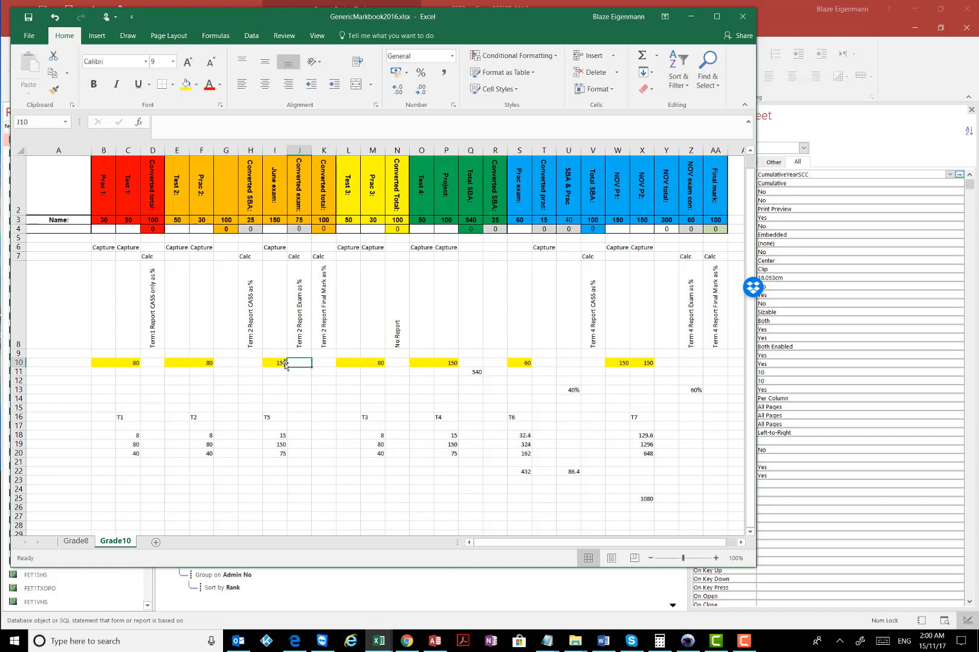
Step: Return to the Access report and check the control sources of the Term 1, Term 2 and Mid Exam mark text boxes
click(692, 16)
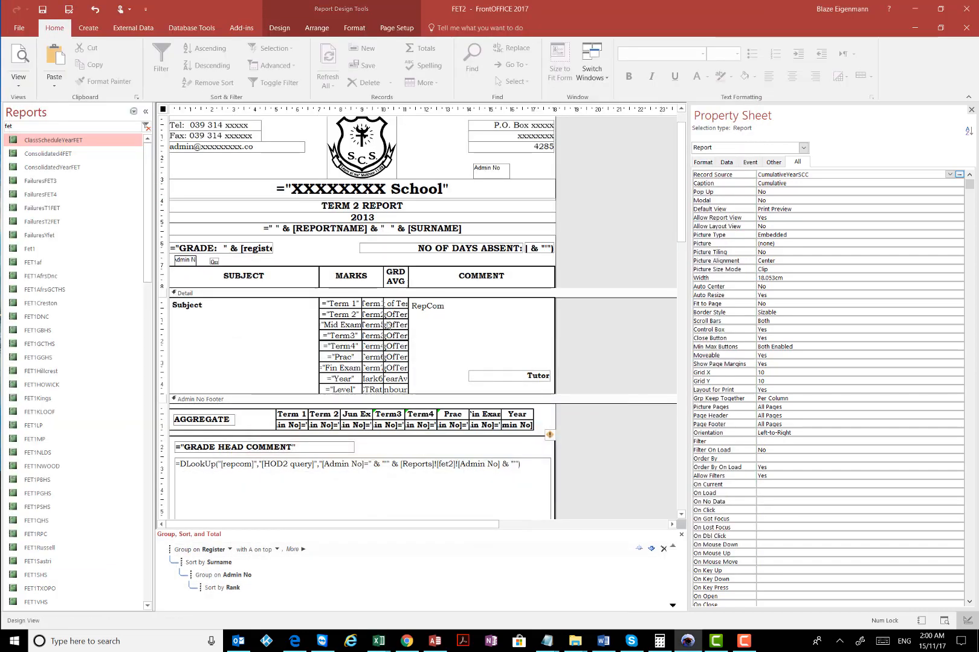
click(372, 316)
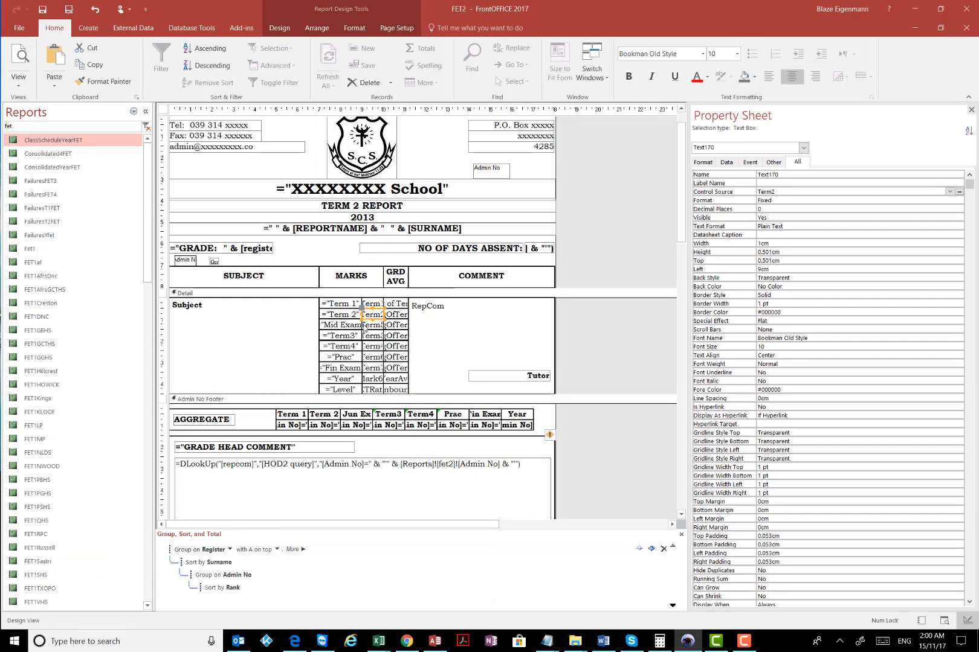
click(342, 326)
click(369, 327)
click(372, 317)
click(350, 319)
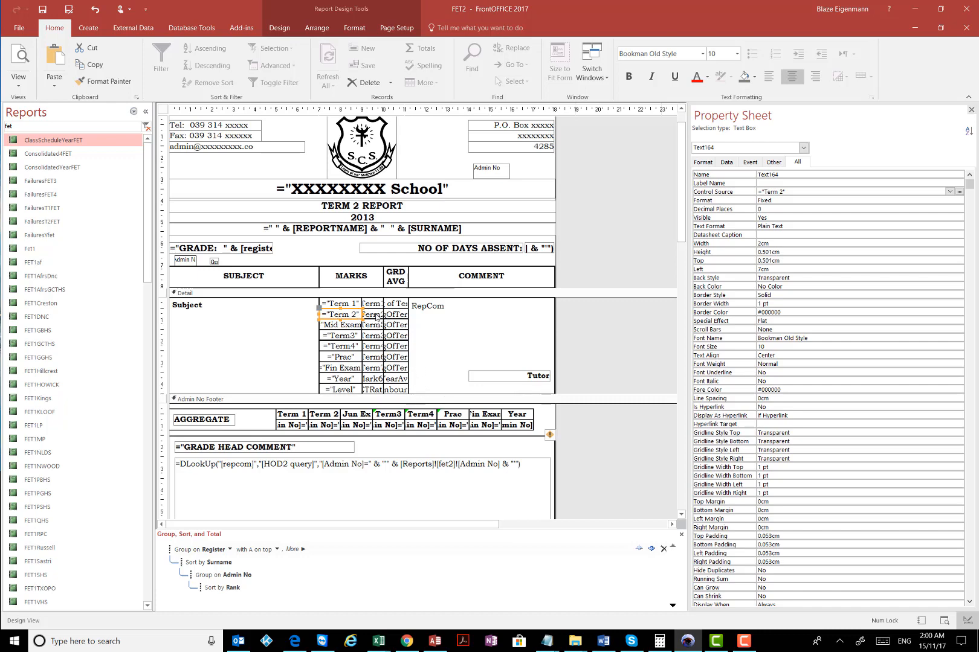
click(375, 305)
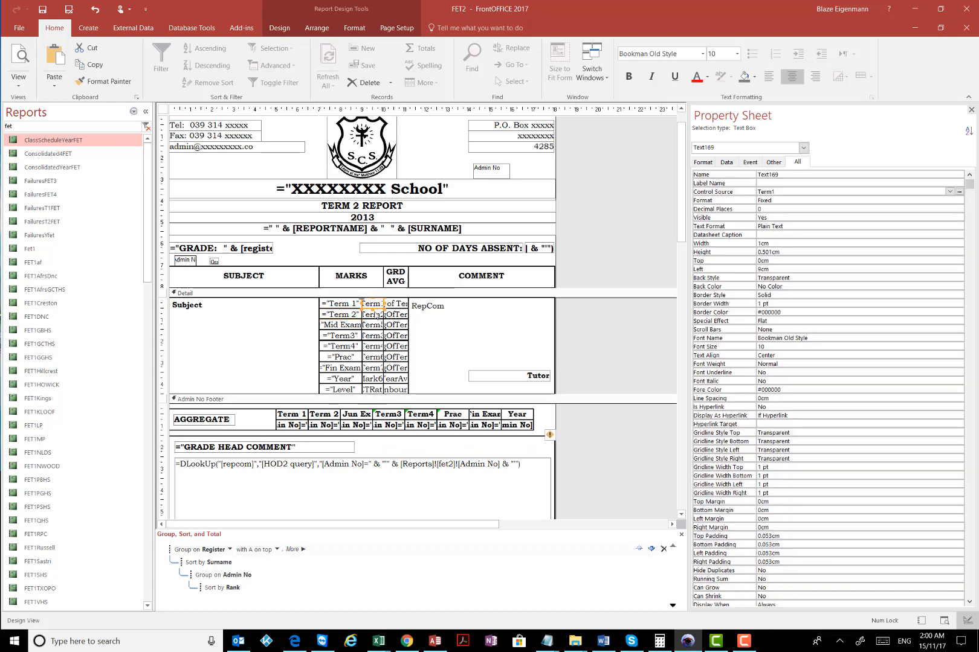
click(373, 316)
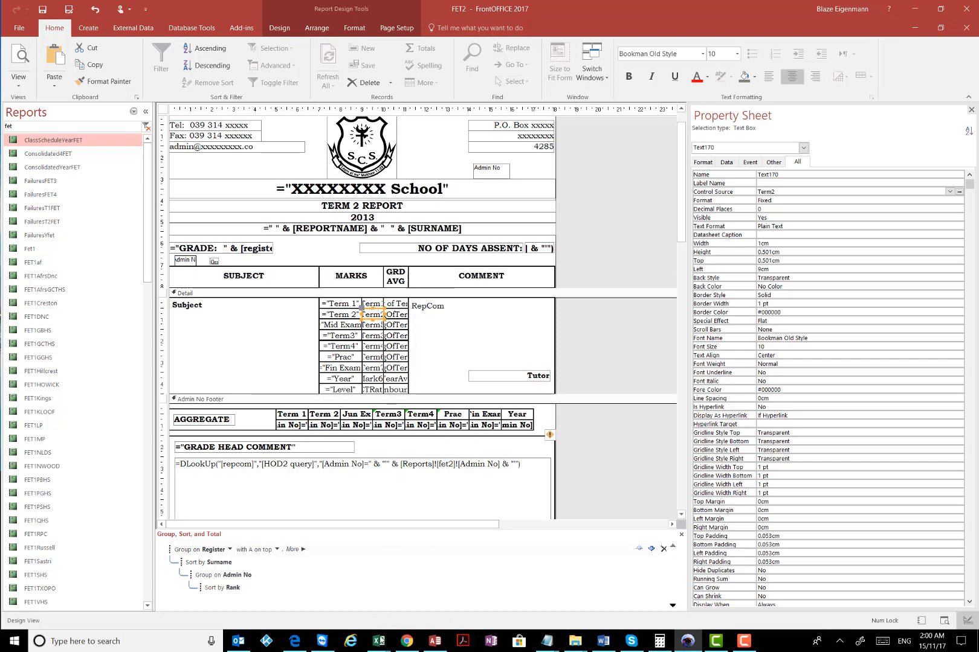
Step: Switch to the GenericMarkbook2016.xlsx workbook in Excel and review the highlighted totals in C10, F10 and I10
mouse_move(379, 641)
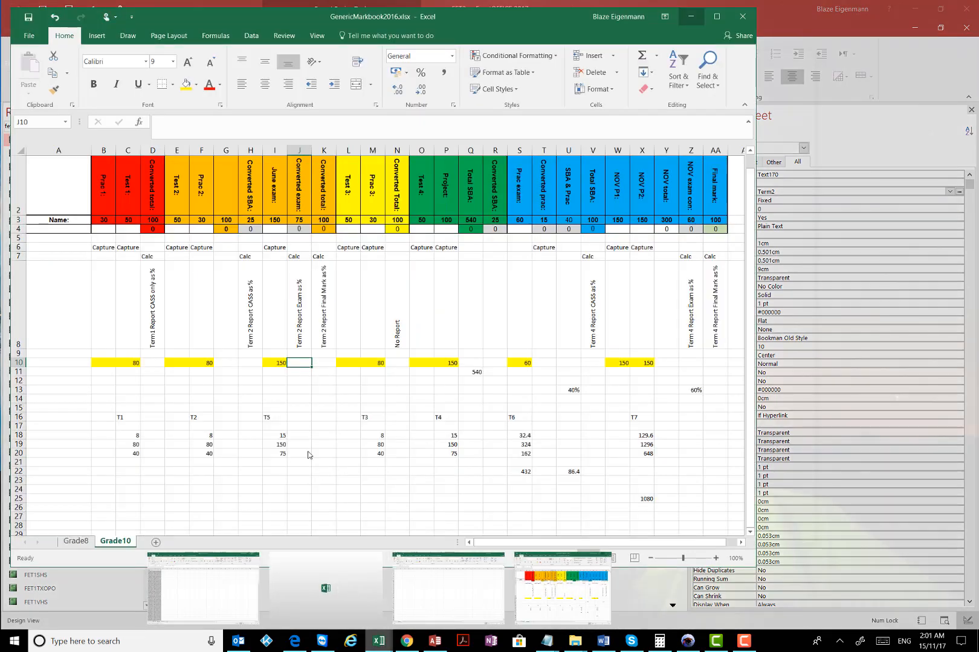
click(568, 595)
click(133, 365)
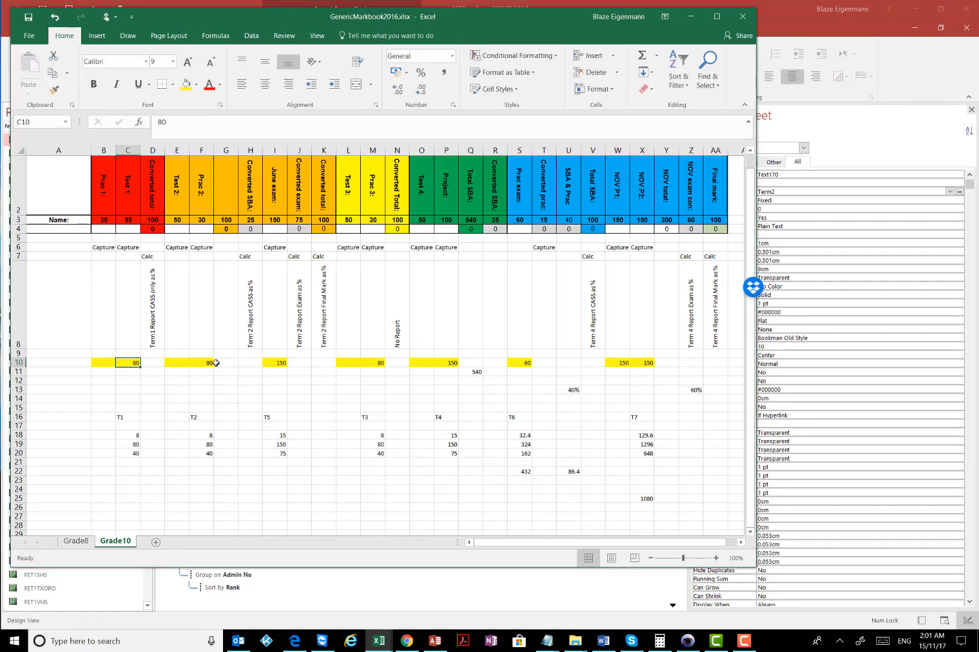
click(209, 364)
click(271, 365)
click(138, 363)
click(193, 364)
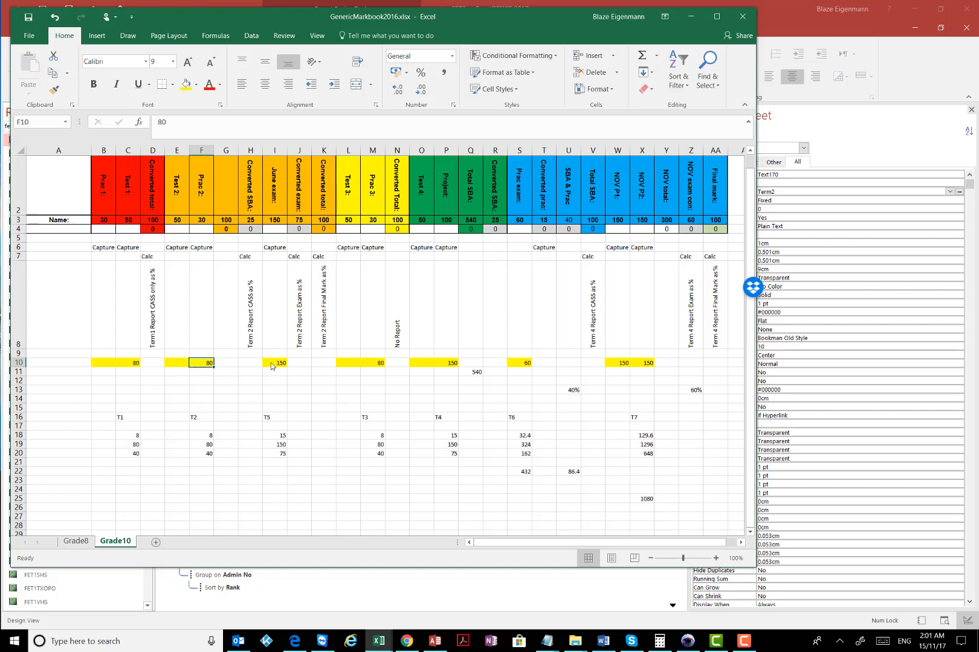
click(271, 364)
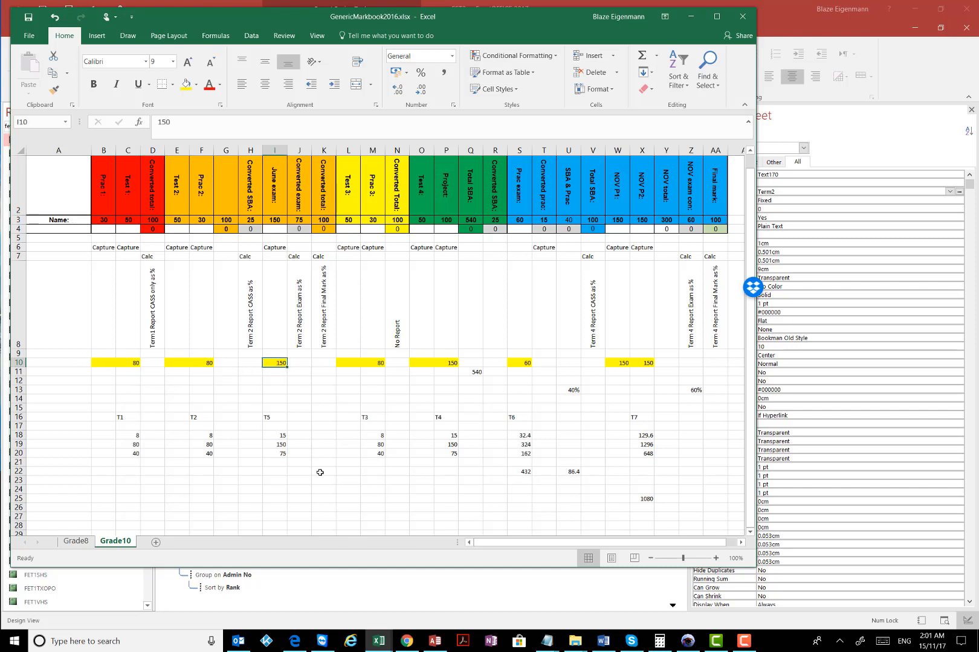
Step: Return to the Access report and check the control source of the Year mark text box
click(690, 16)
click(562, 347)
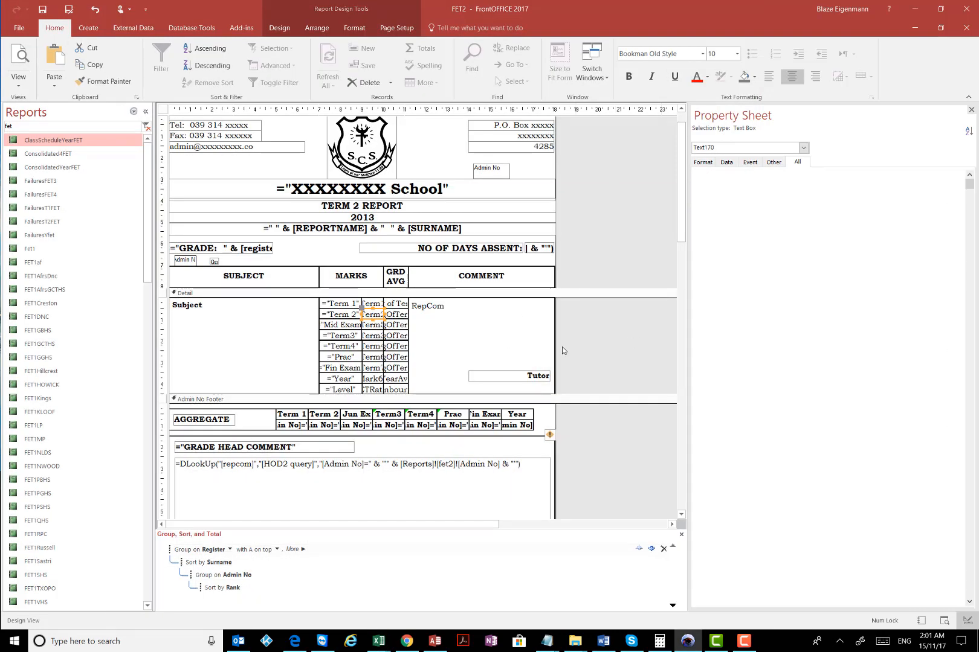
click(381, 382)
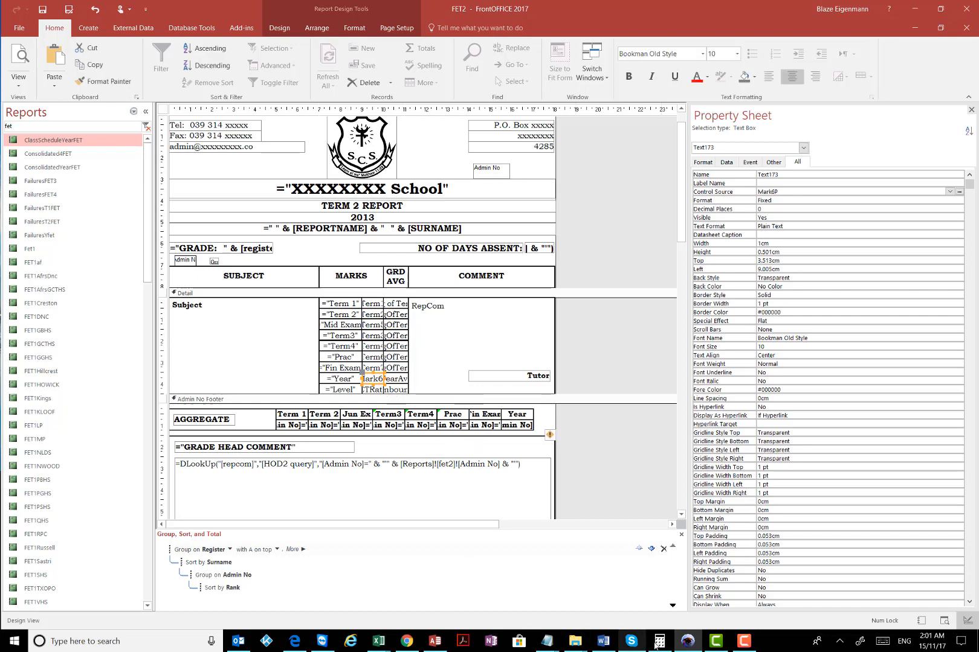
Step: Switch to the Grade10 sheet in Excel and go through the row 10 totals from Test 1 to Prac 3
mouse_move(380, 645)
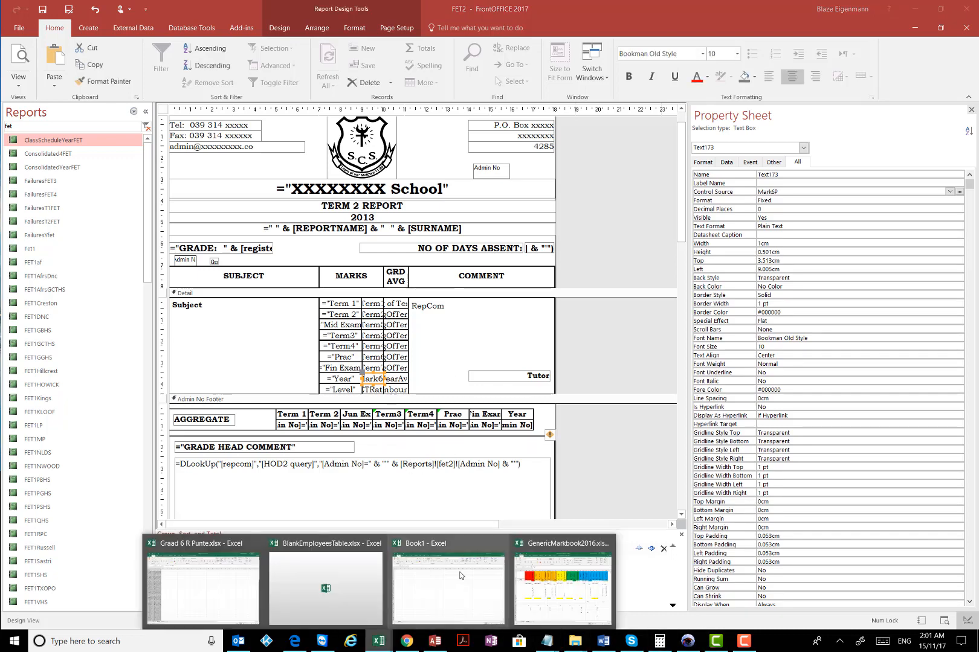
click(555, 589)
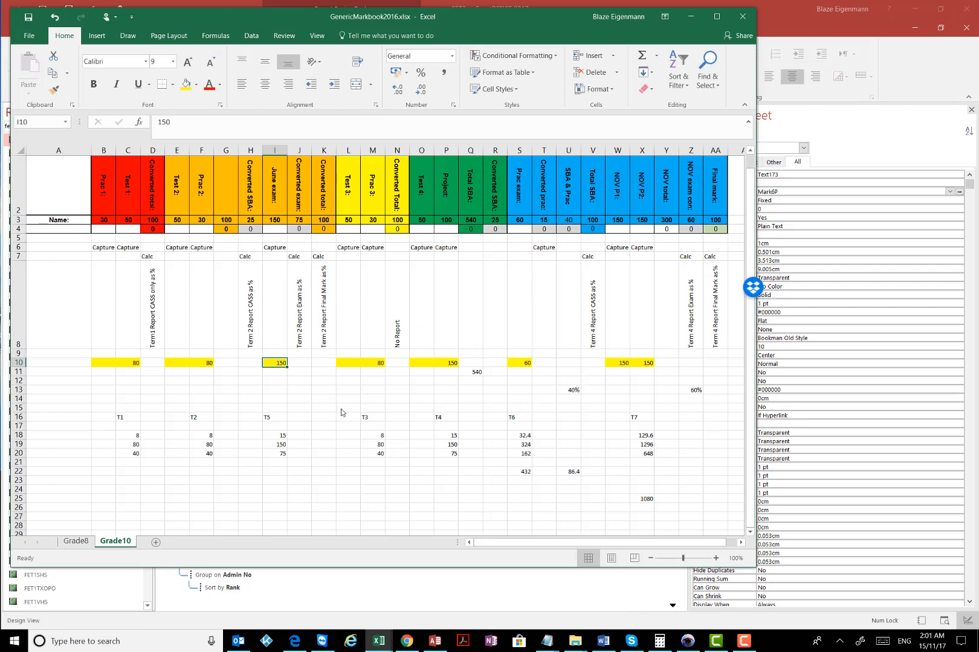
click(342, 409)
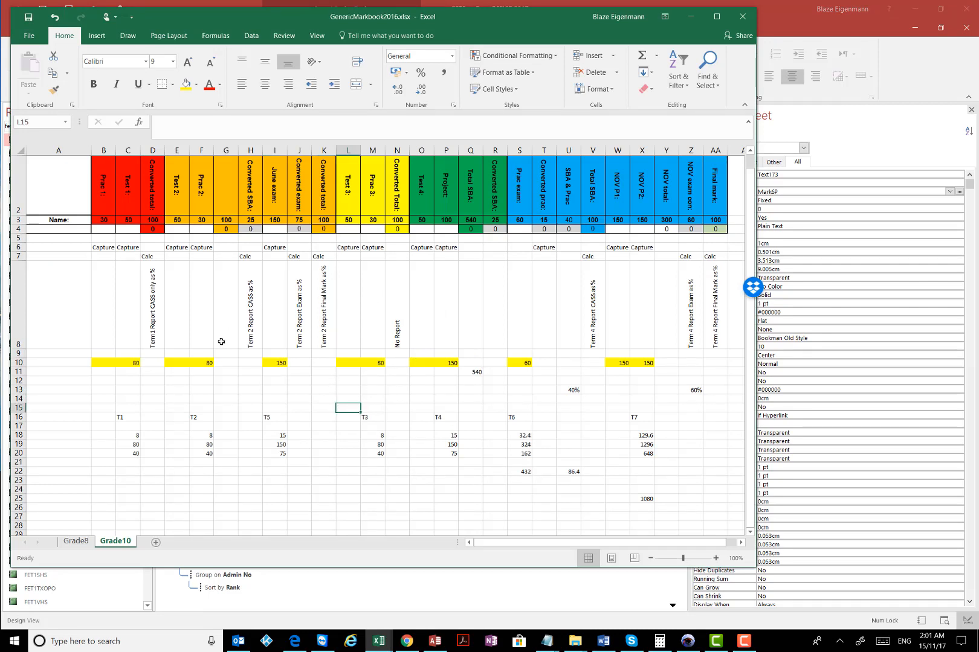
click(130, 363)
click(206, 365)
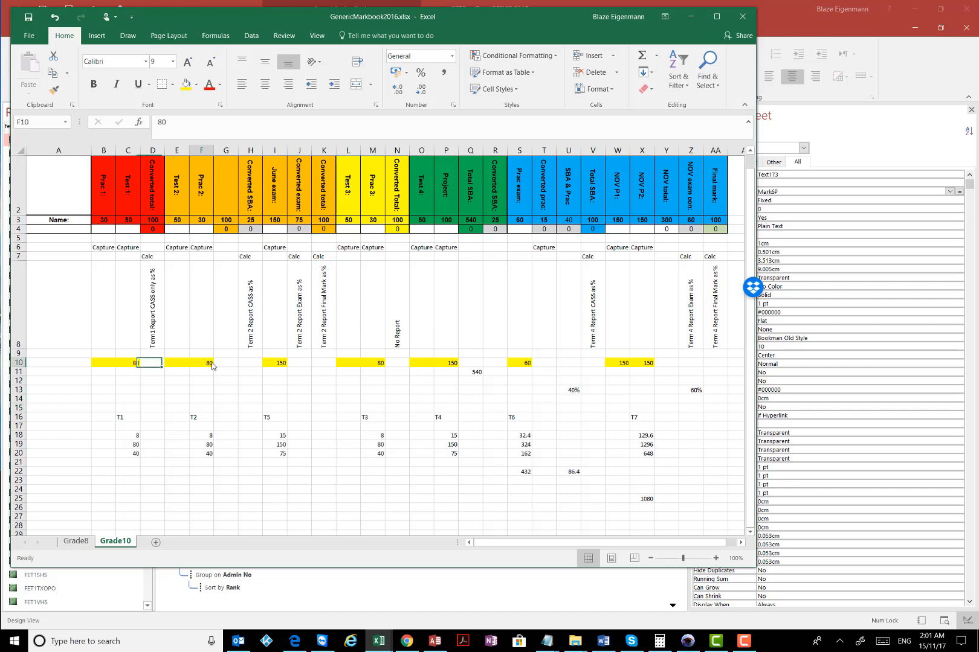
click(275, 363)
click(375, 362)
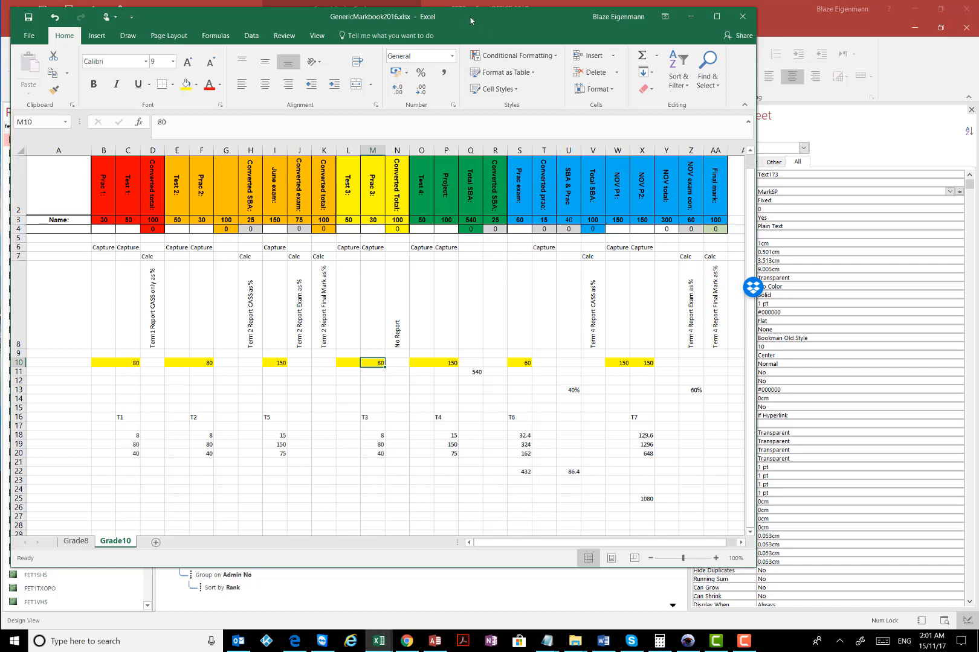
mouse_move(471, 21)
mouse_down()
mouse_move(506, 30)
mouse_move(478, 24)
mouse_up()
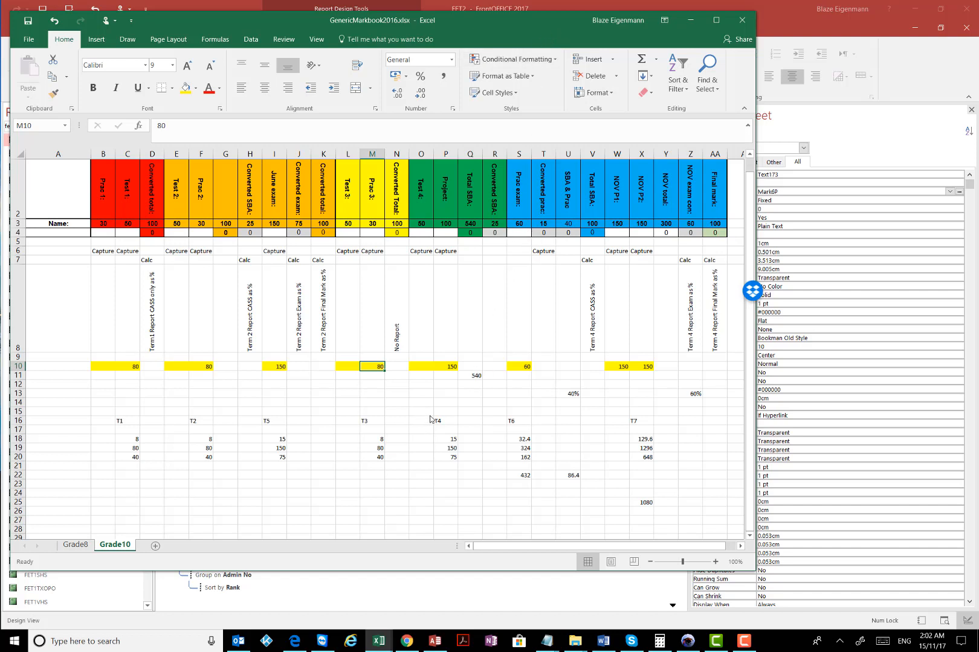
Step: Examine the Test 4, Project and Converted SBA columns of the Grade10 sheet, down to the T4 label in row 16
click(430, 394)
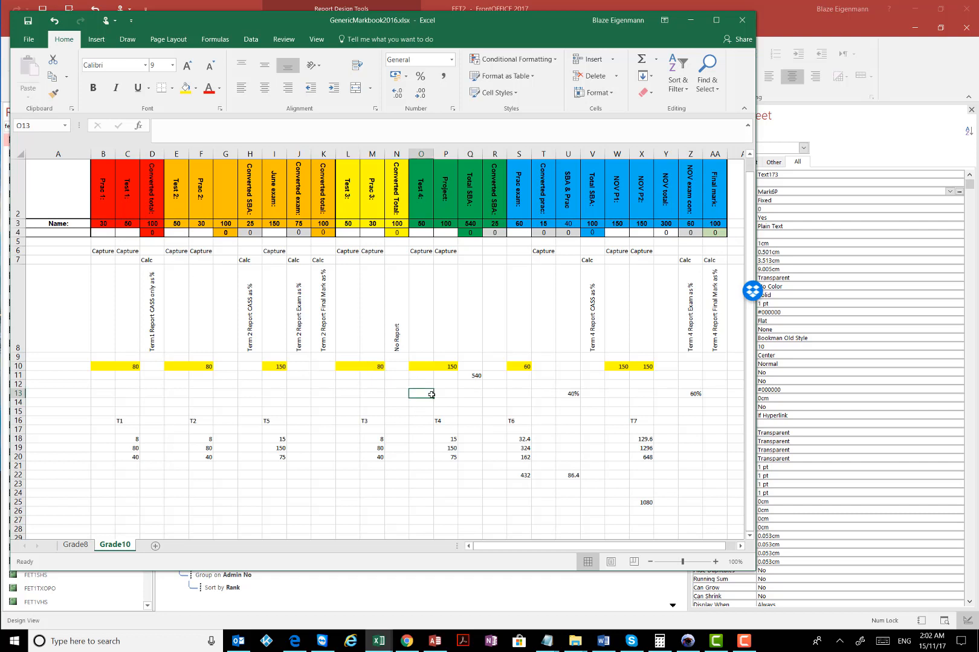
click(490, 376)
click(492, 397)
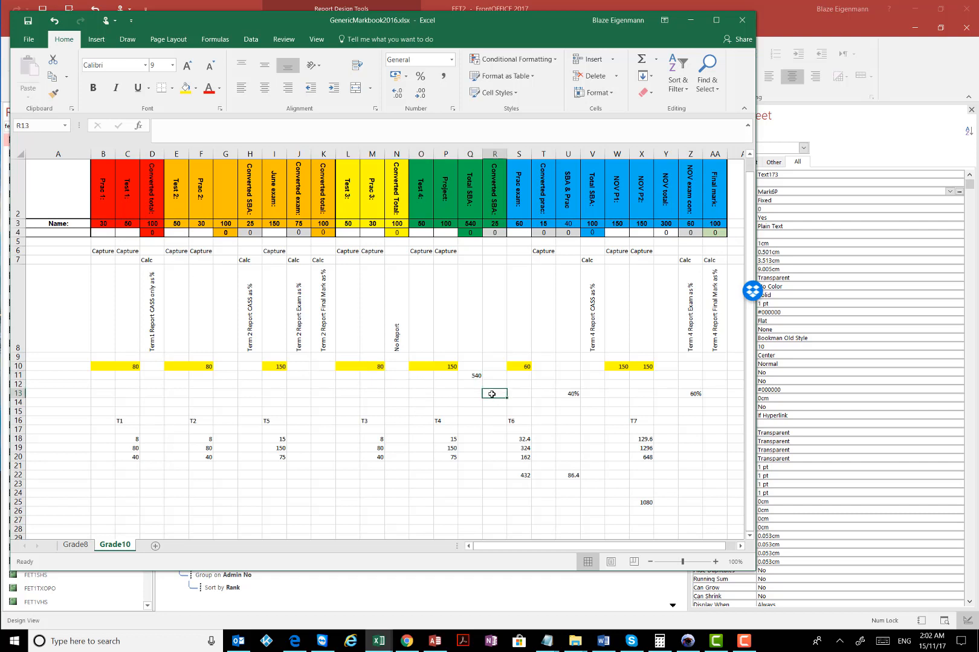
click(484, 351)
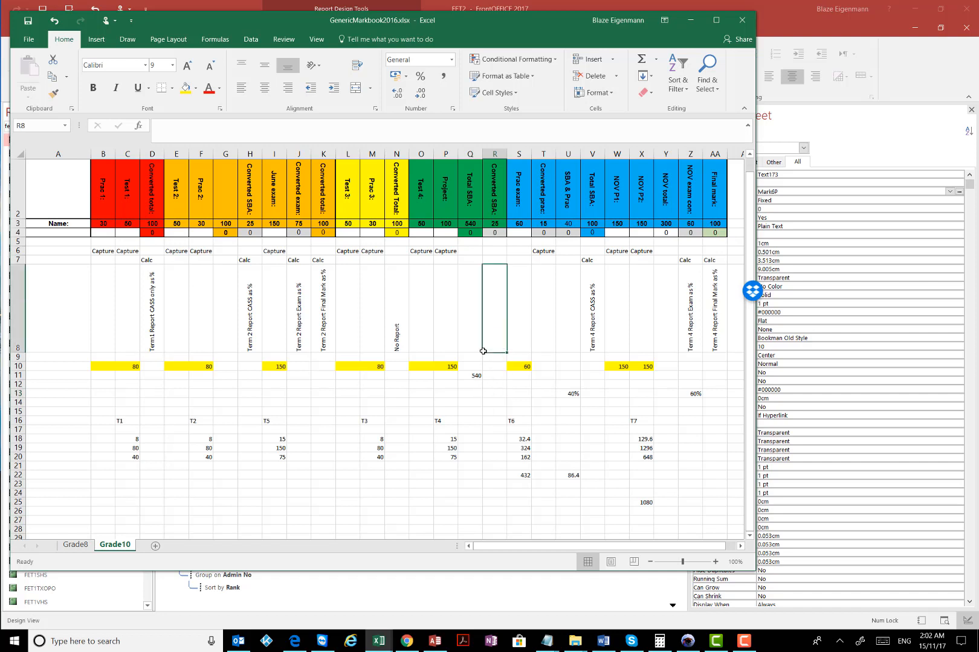
click(494, 367)
click(490, 400)
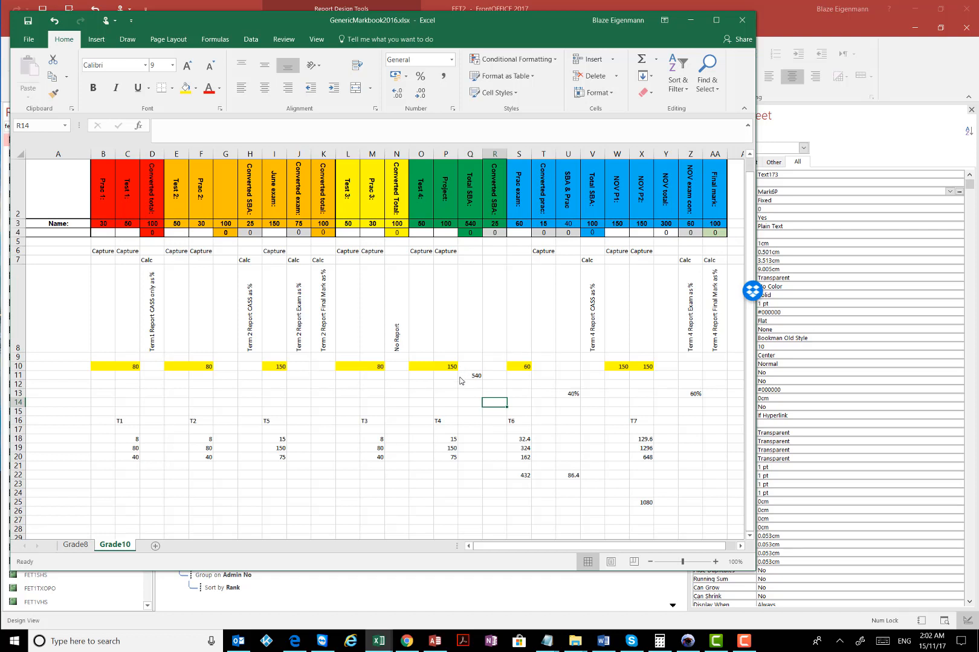
click(445, 420)
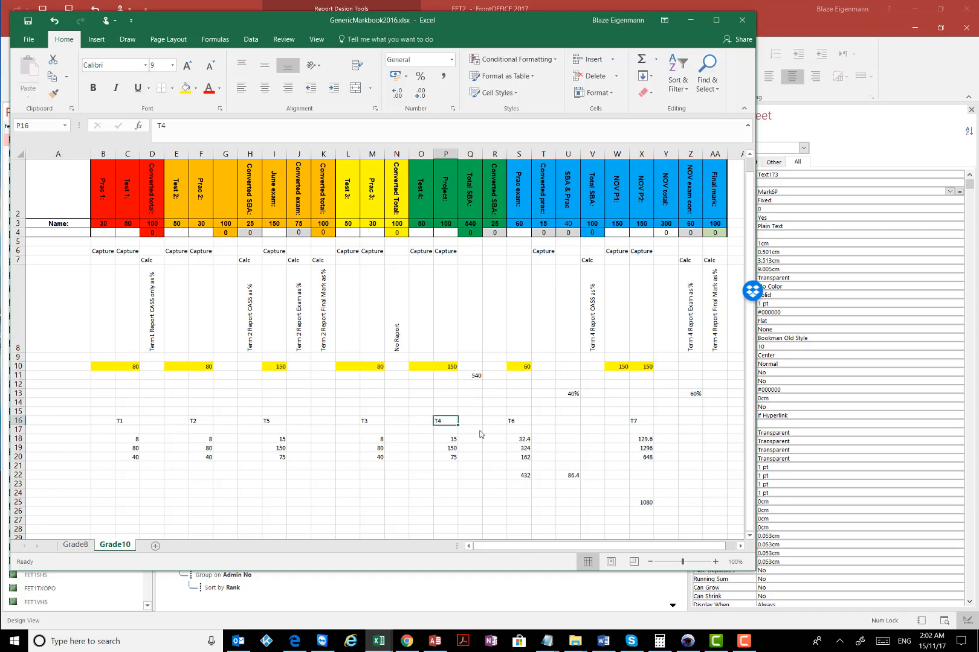
Step: Enter 40 in P24 below the T4 block and 60 in S24 below the T6 block
click(446, 493)
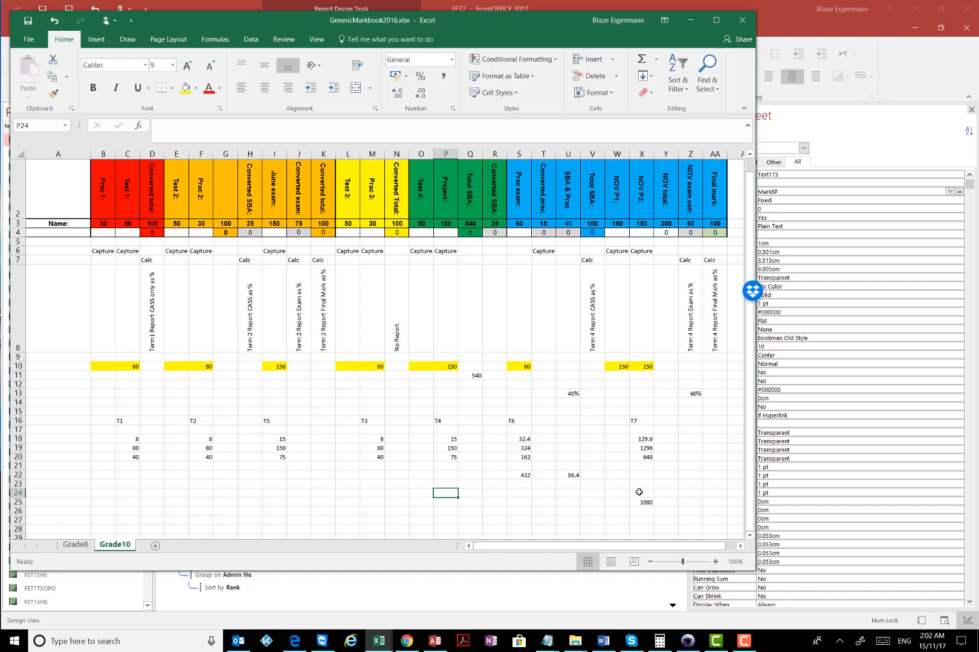
text(40)
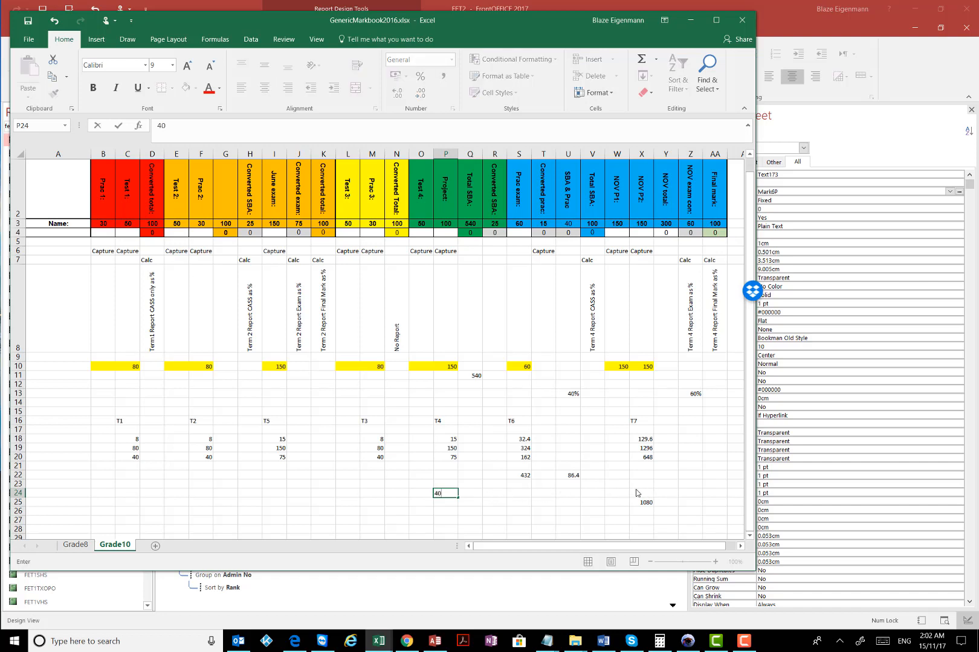
click(639, 494)
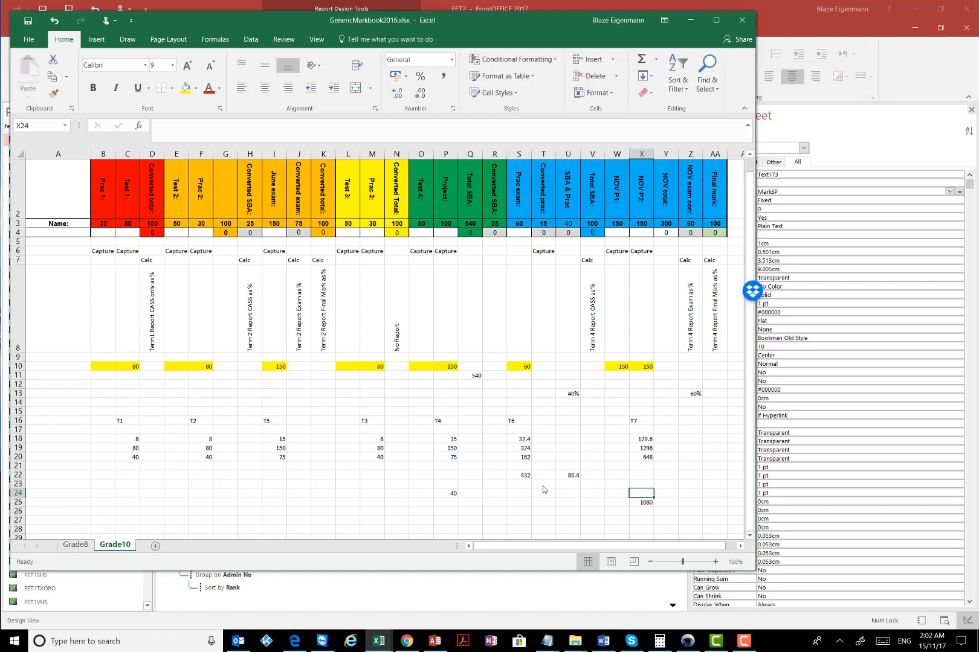
click(517, 494)
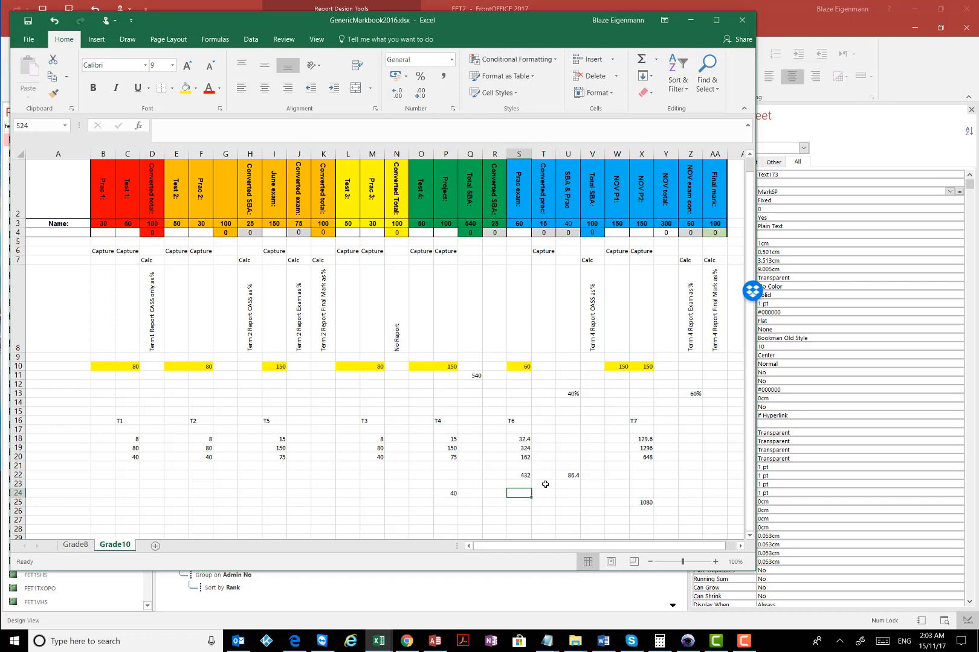
text(60)
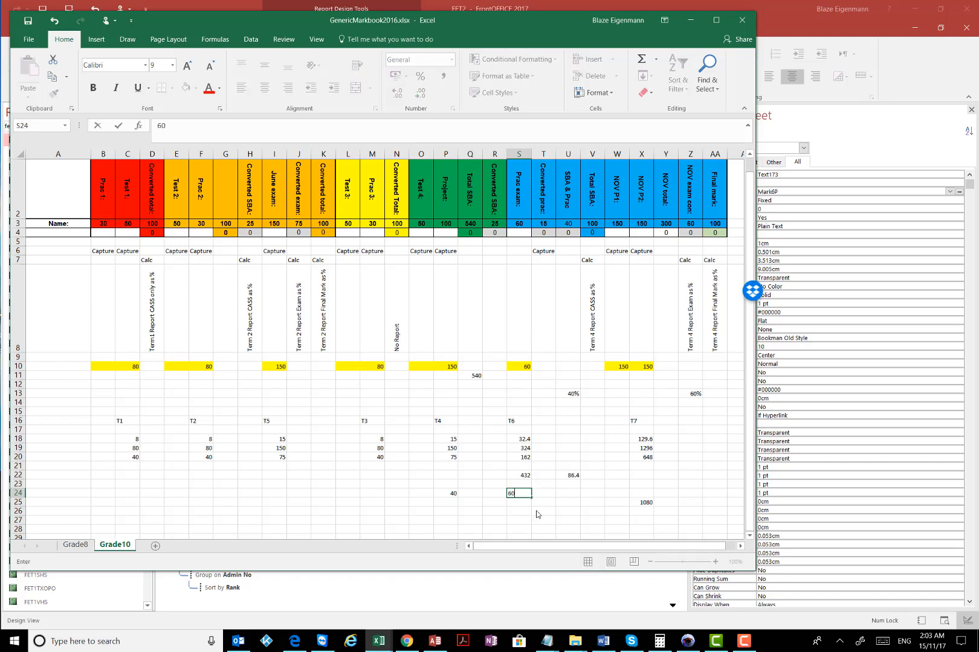
click(521, 509)
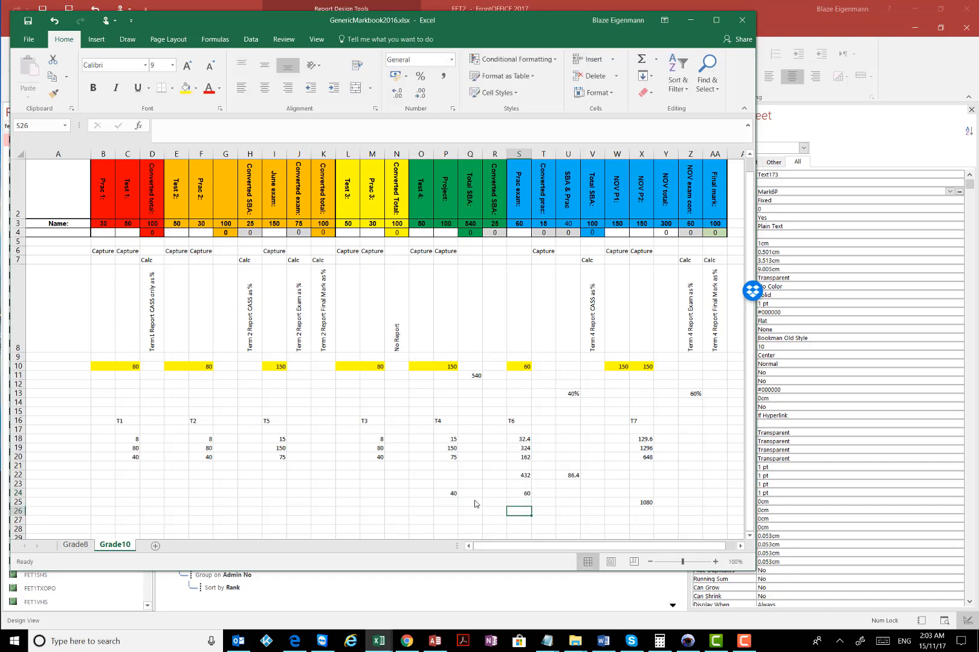
Step: Replace the row 24 entries with 2 in P24 for T4 and 3 in S24 for T6
click(444, 493)
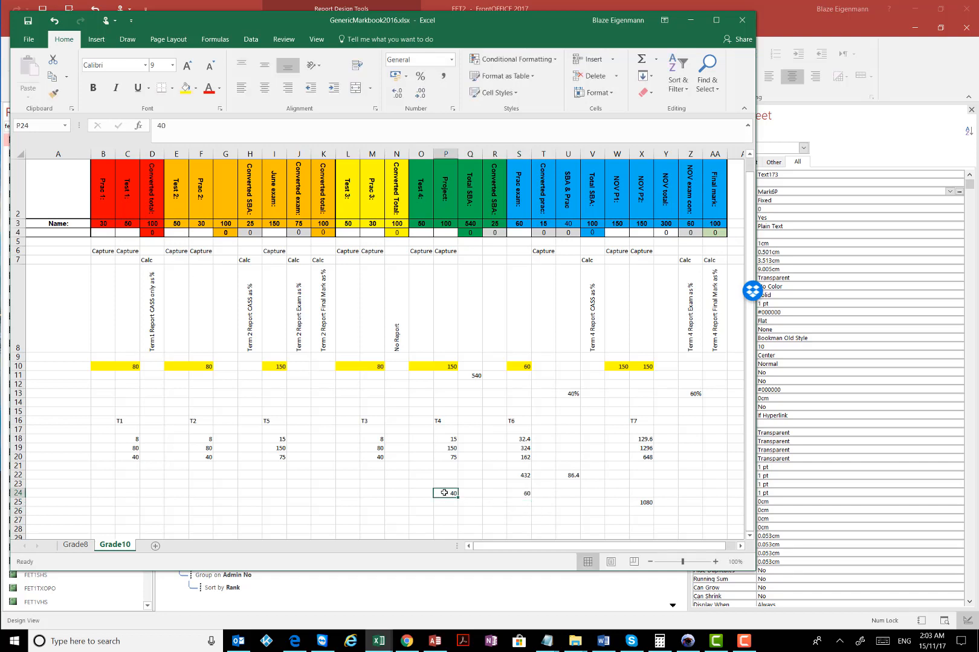
text(2)
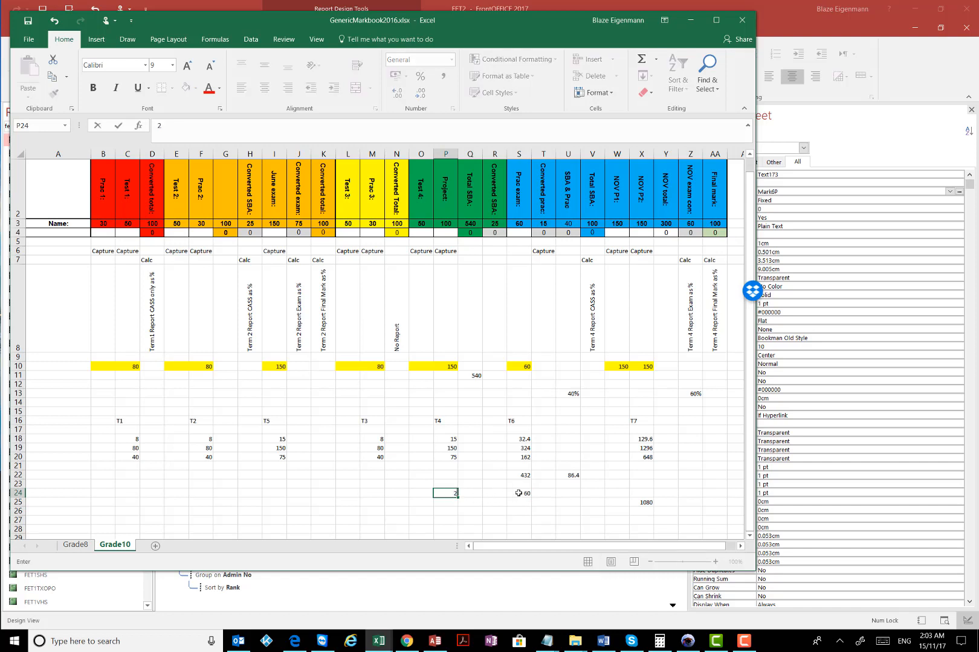
click(519, 493)
text(3)
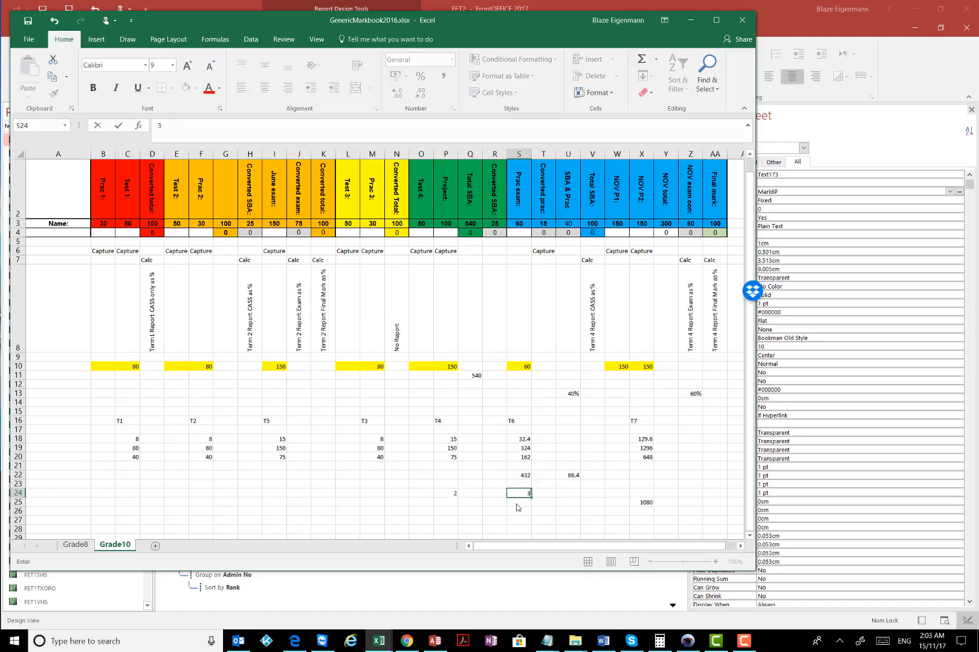
key(Return)
click(451, 494)
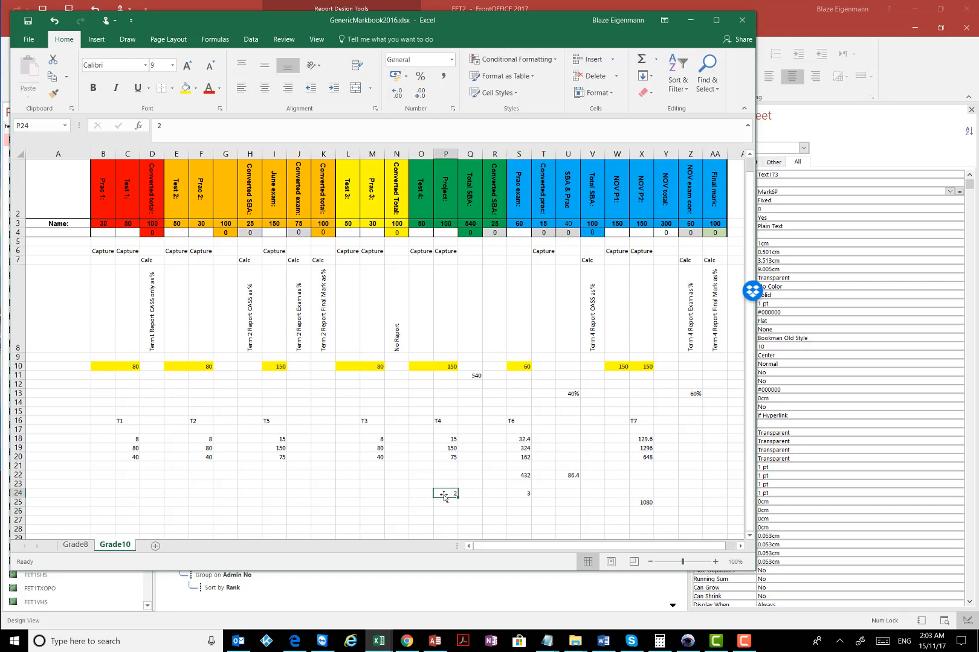
click(520, 494)
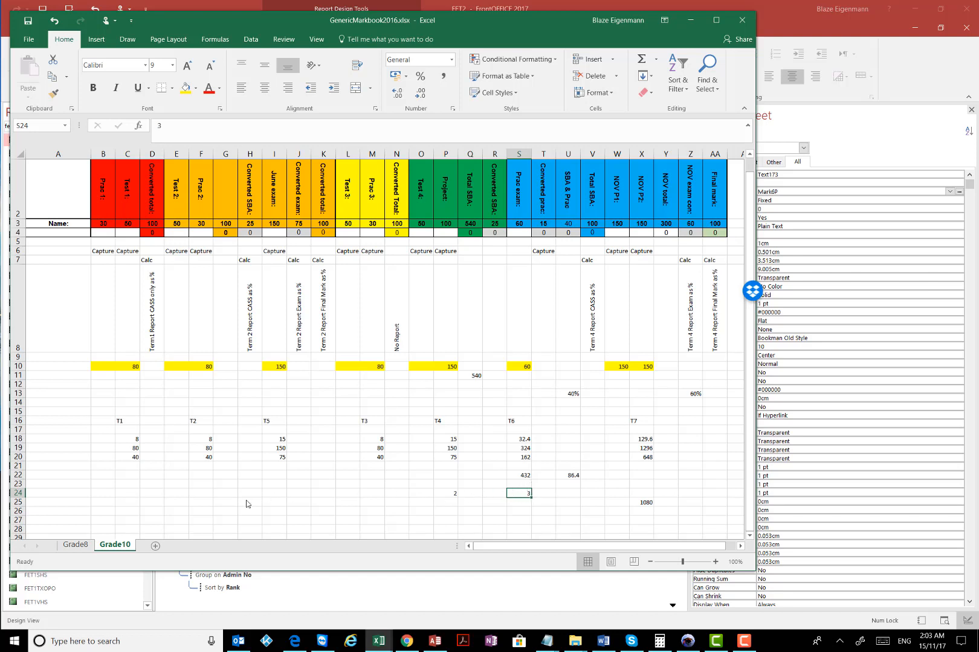
Step: Enter 0 in C24, F24, I24 and M24 below the T1, T2, T5 and T3 blocks
click(127, 492)
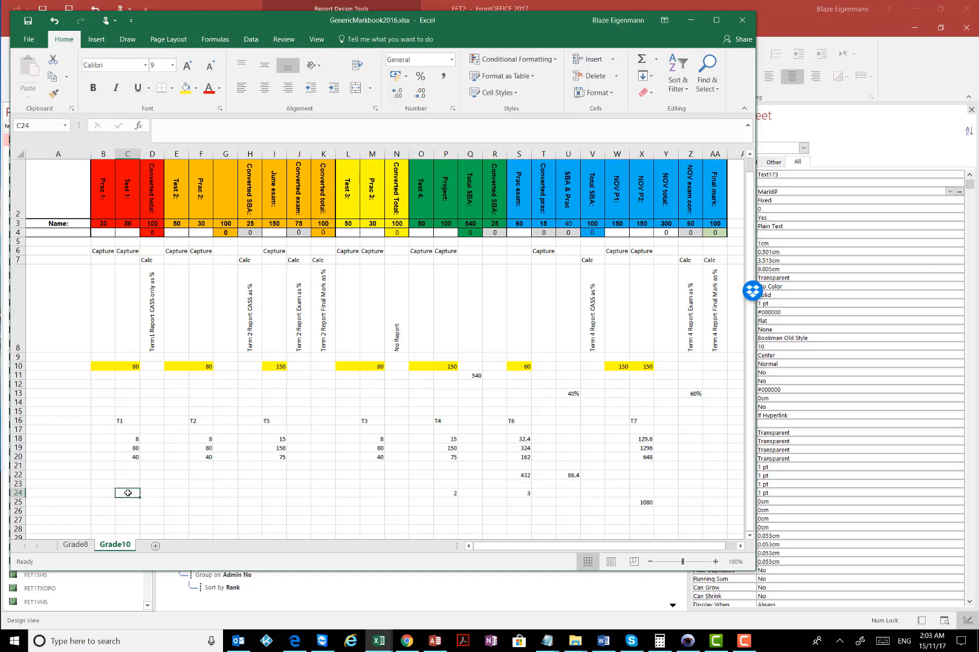
text(0)
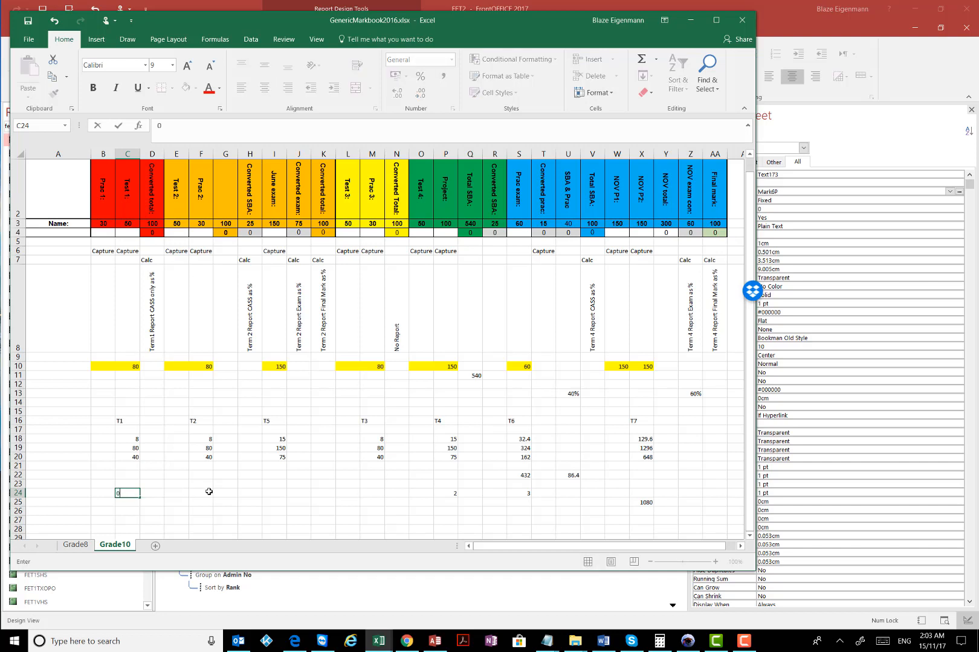
click(208, 491)
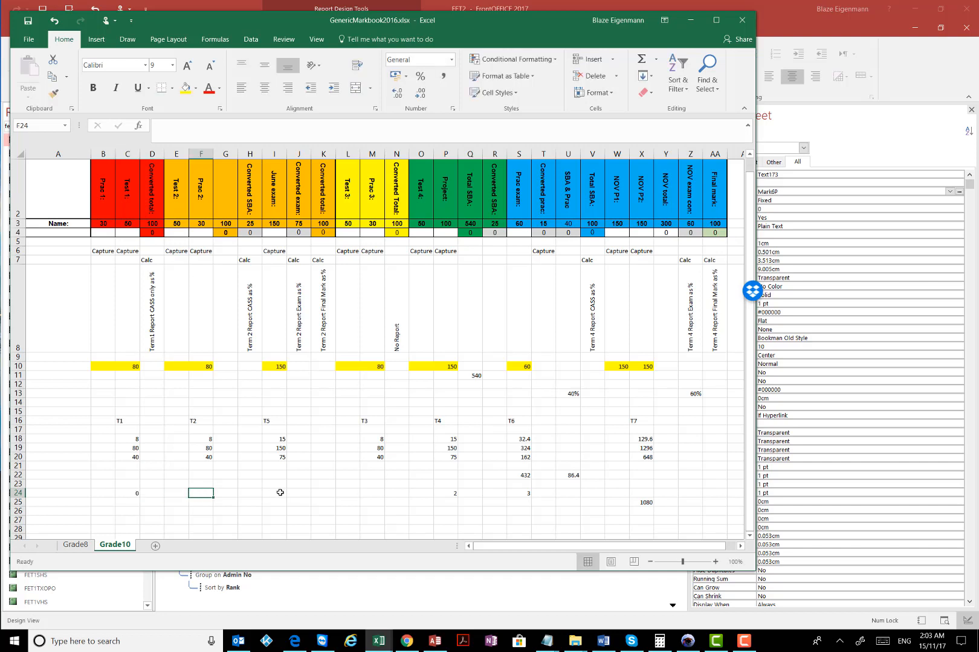
text(0)
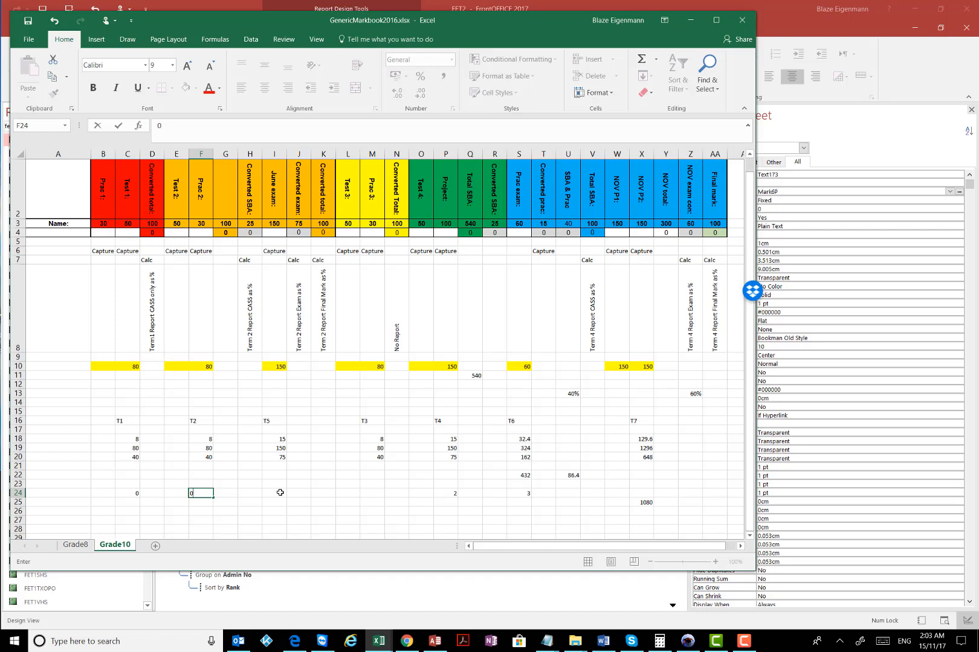
click(279, 493)
text(0)
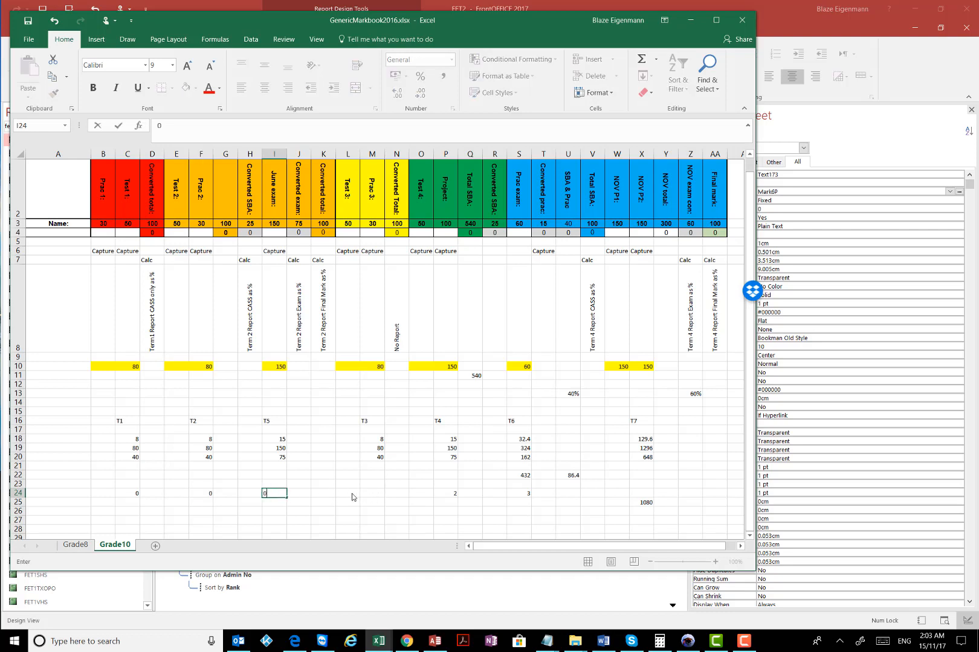
click(372, 493)
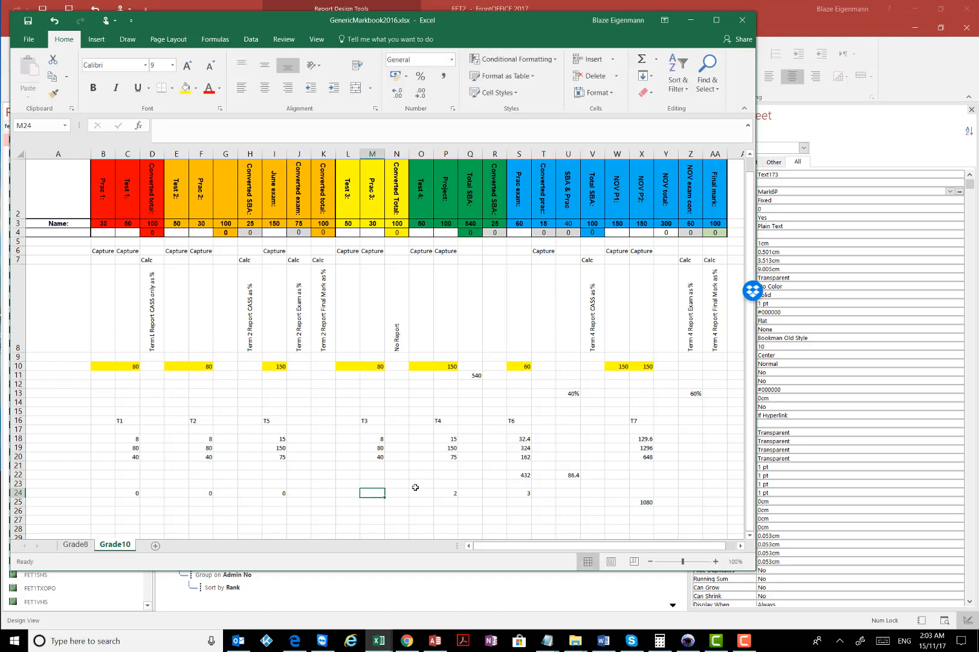
text(0)
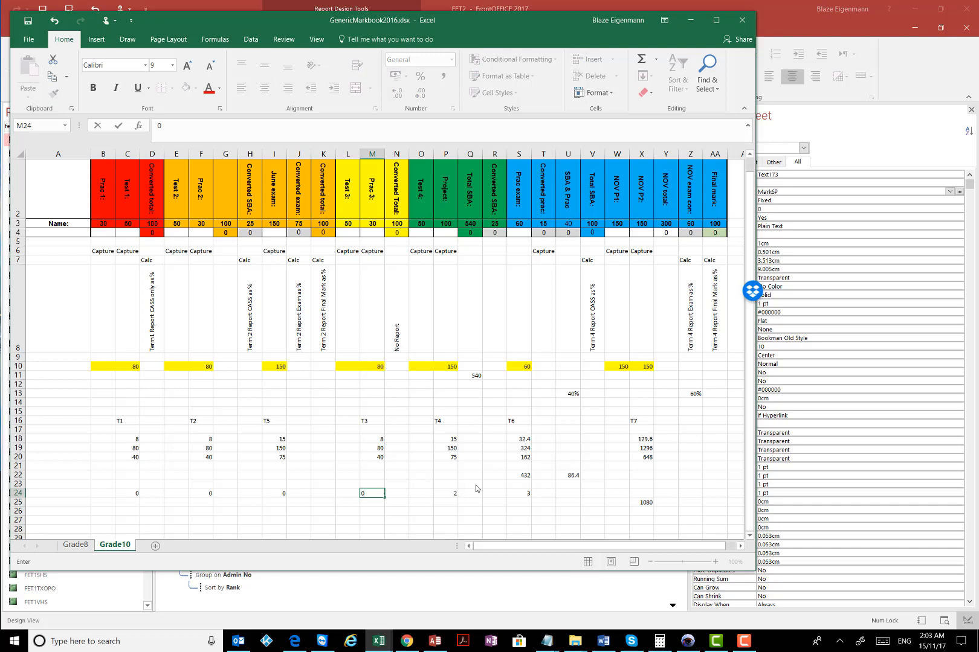
click(273, 420)
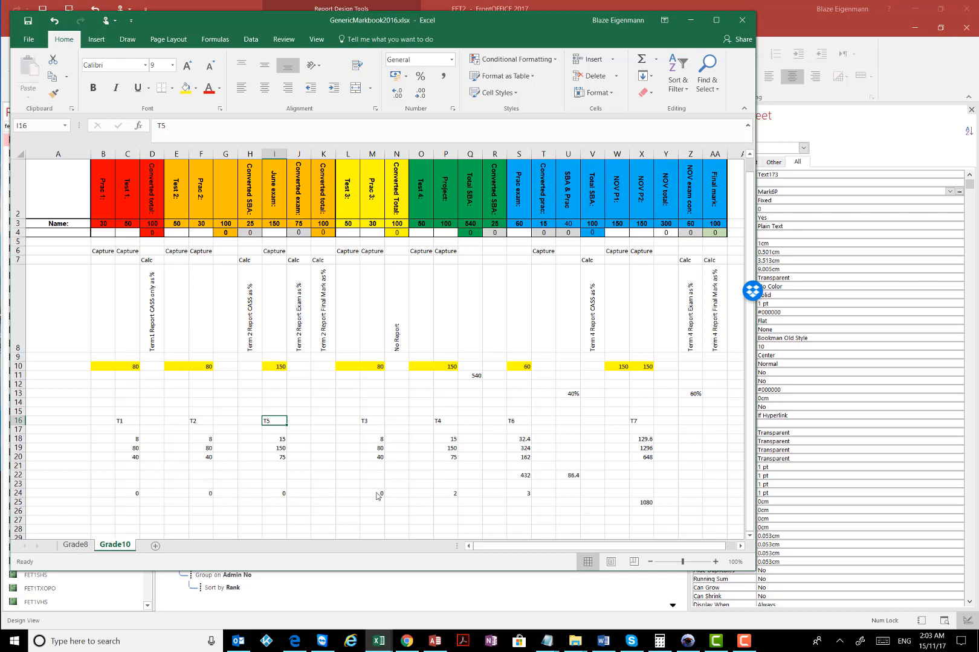
Step: Compare the row 24 entries for T4, T5 and T6 in P24, I24 and S24
click(450, 494)
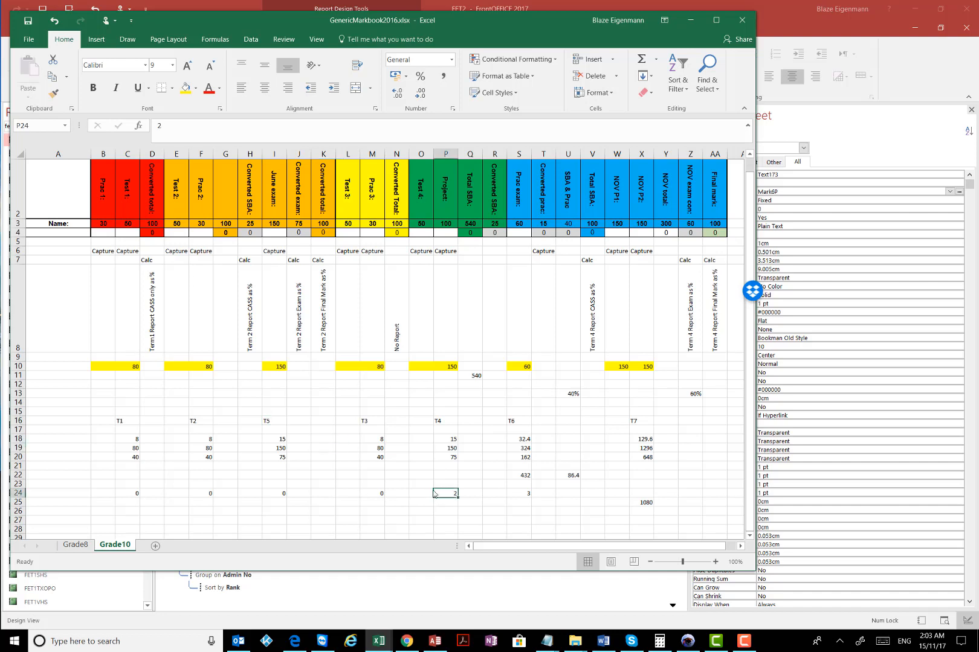
click(273, 495)
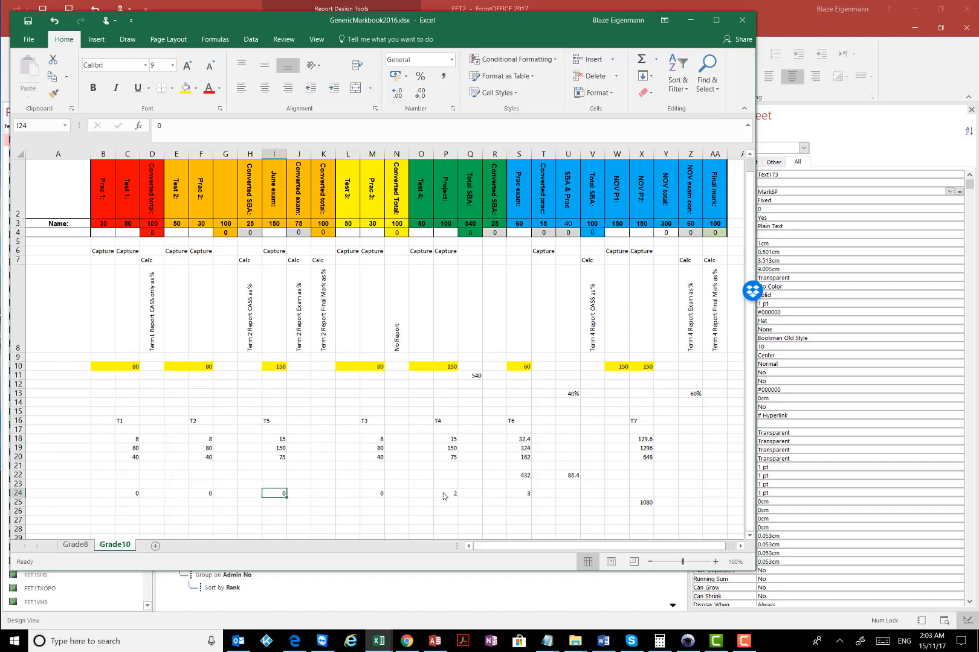
click(521, 495)
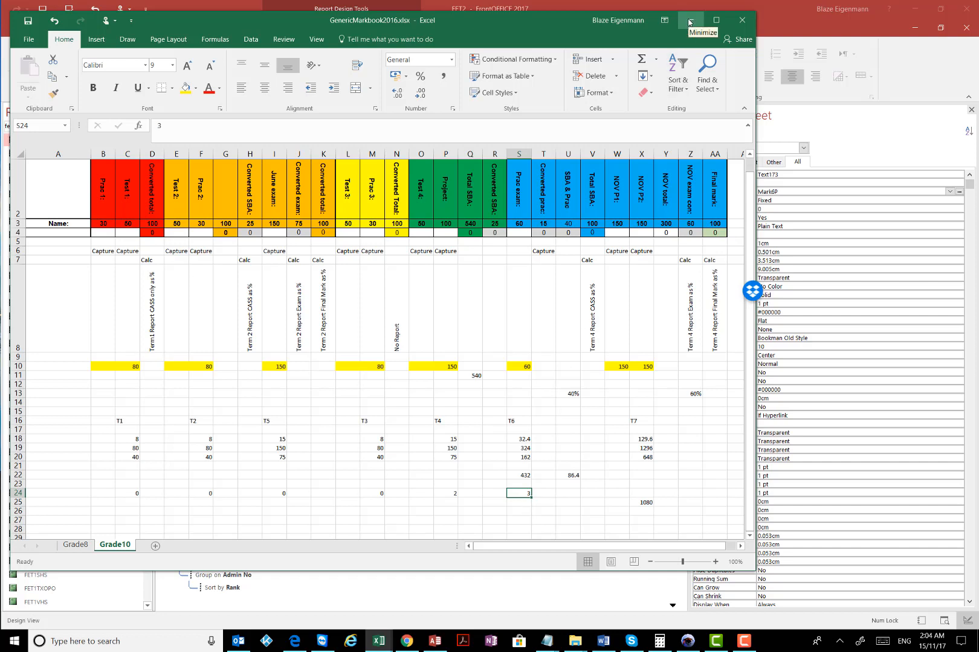
click(450, 493)
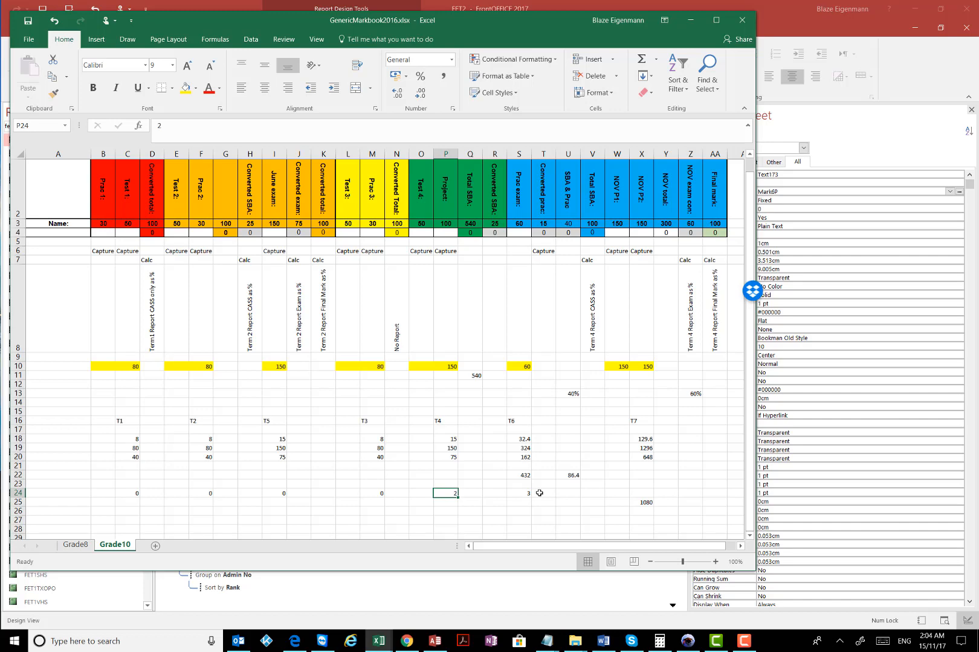
Step: Switch to the FrontOFFICE database, put the FET2 report away and view the departmental schedules in the academic reports
click(648, 588)
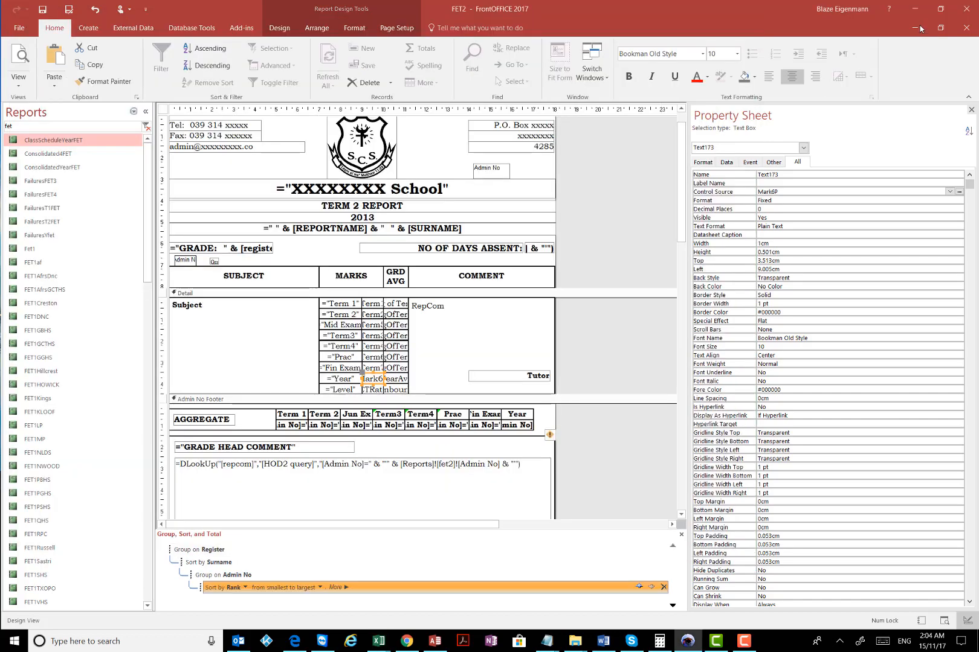
click(920, 28)
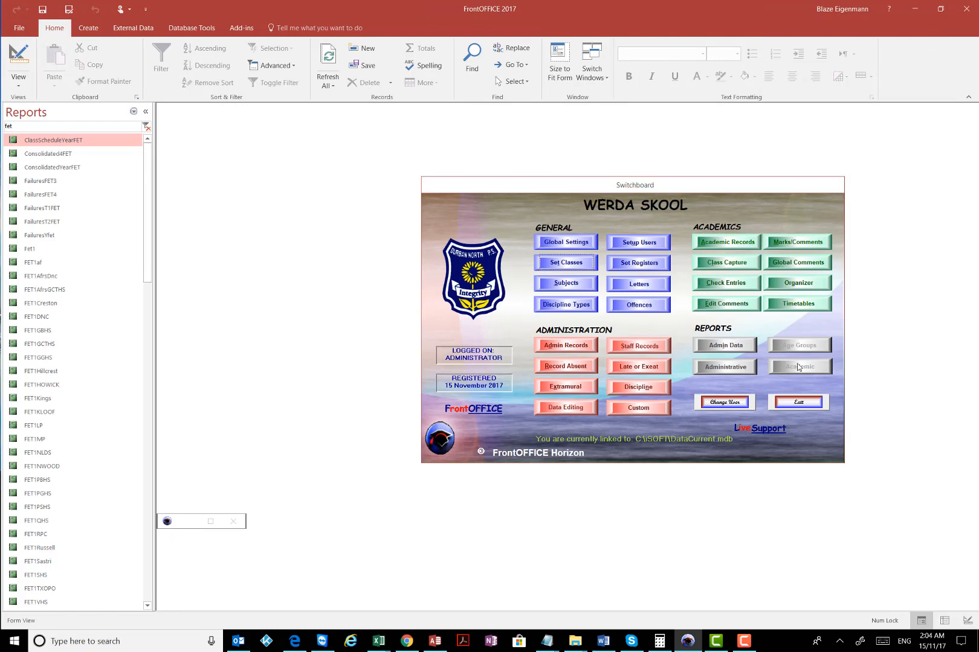
click(797, 367)
click(685, 171)
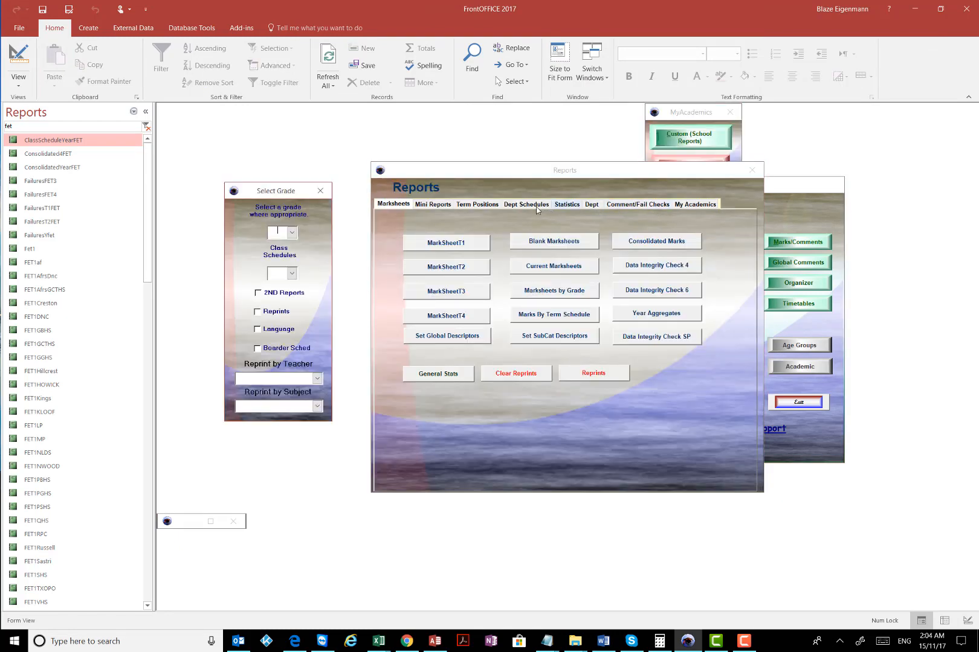
click(521, 206)
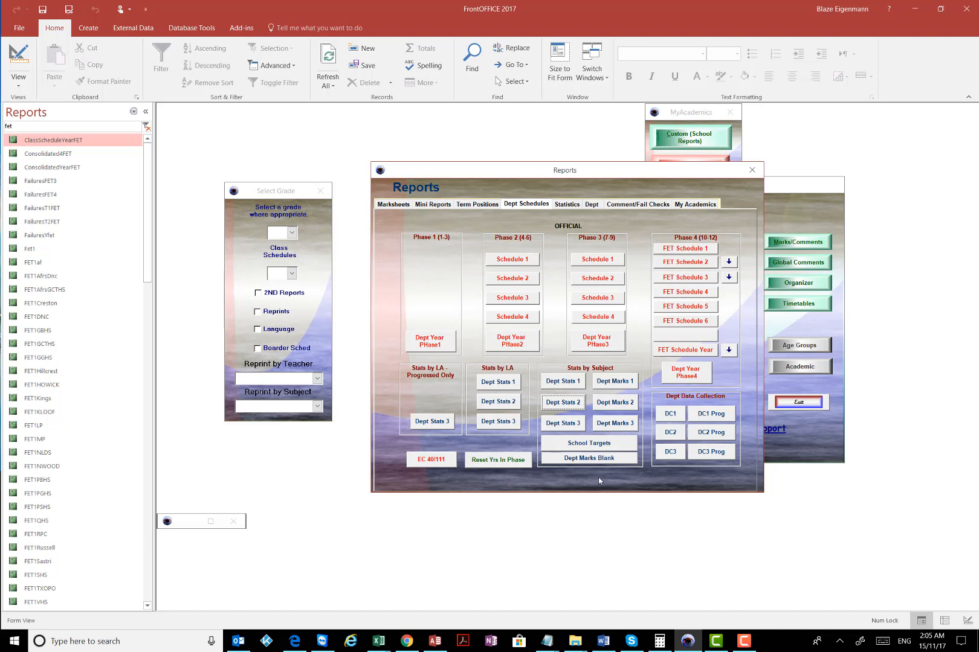
Step: Switch to the GenericMarkbook2016.xlsx workbook in Excel and check the row 24 entries for T4 and T6
mouse_move(380, 646)
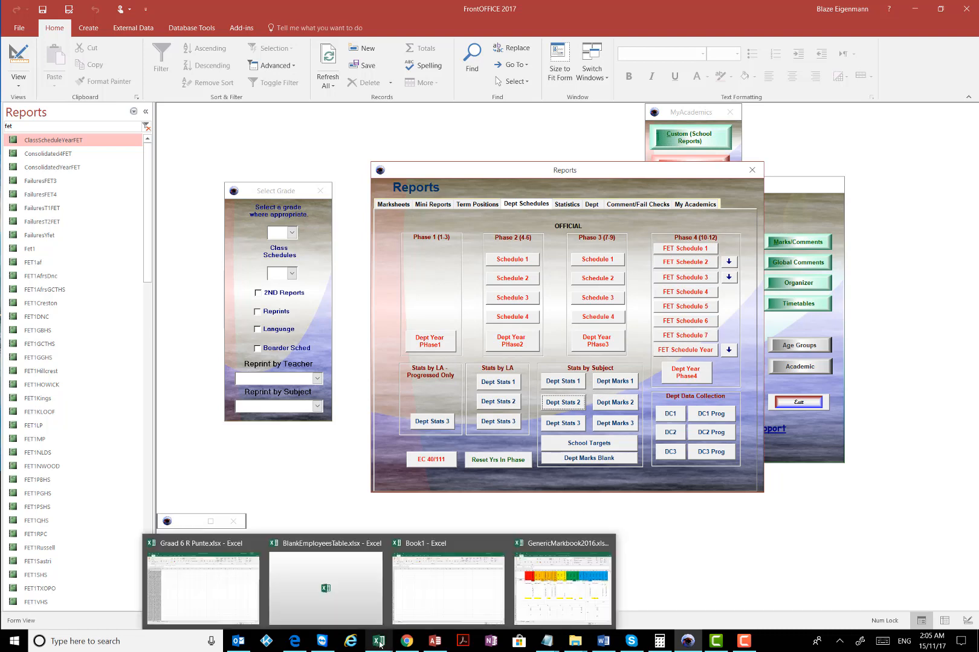
click(546, 591)
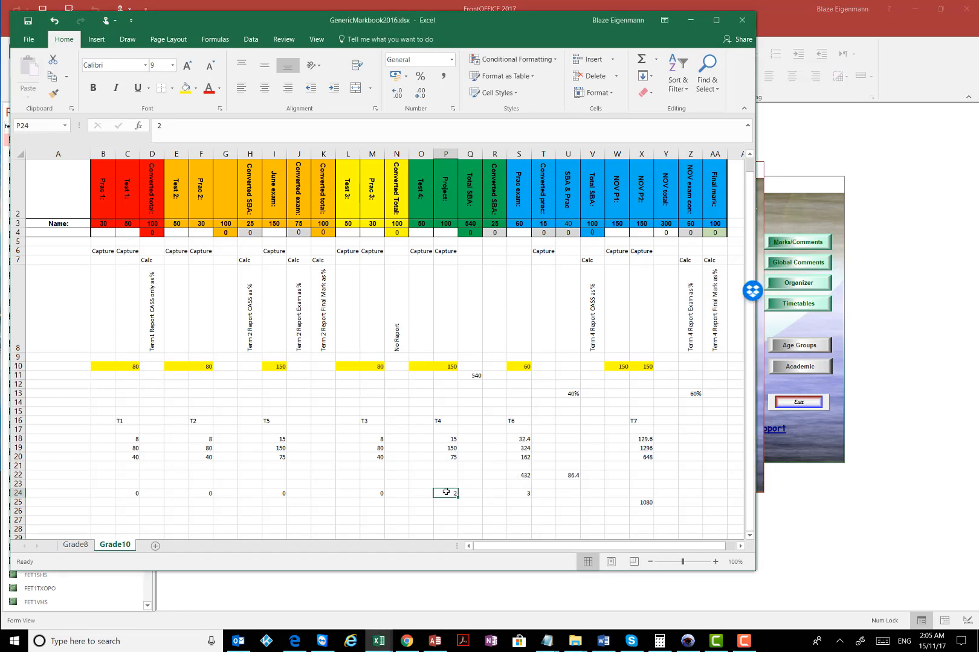
click(529, 495)
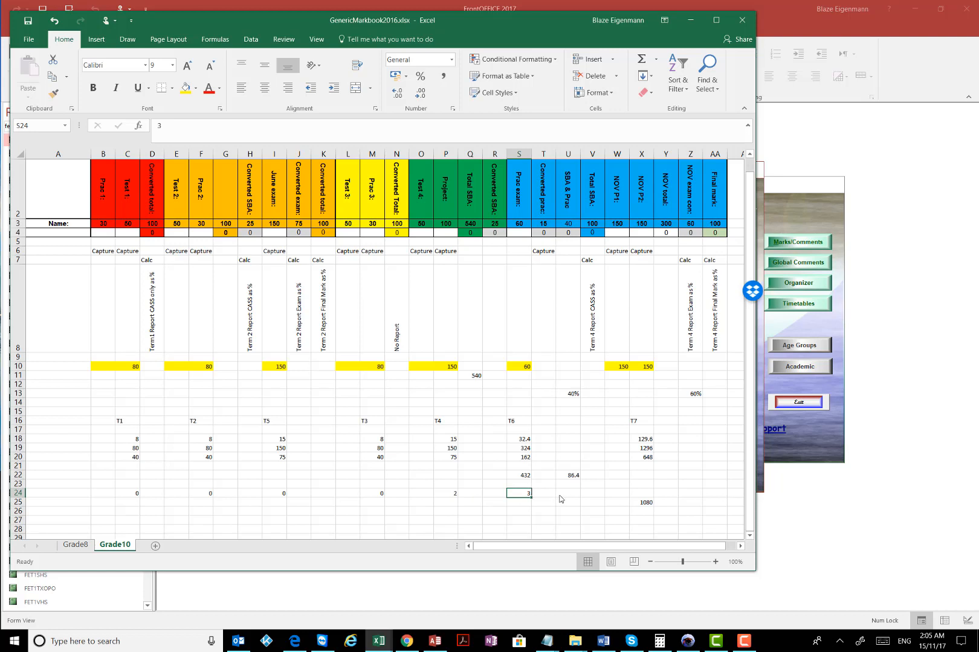
Step: Set the row 24 entry for T4 in P24 to 1 and the one for T6 in S24 to 0
click(548, 494)
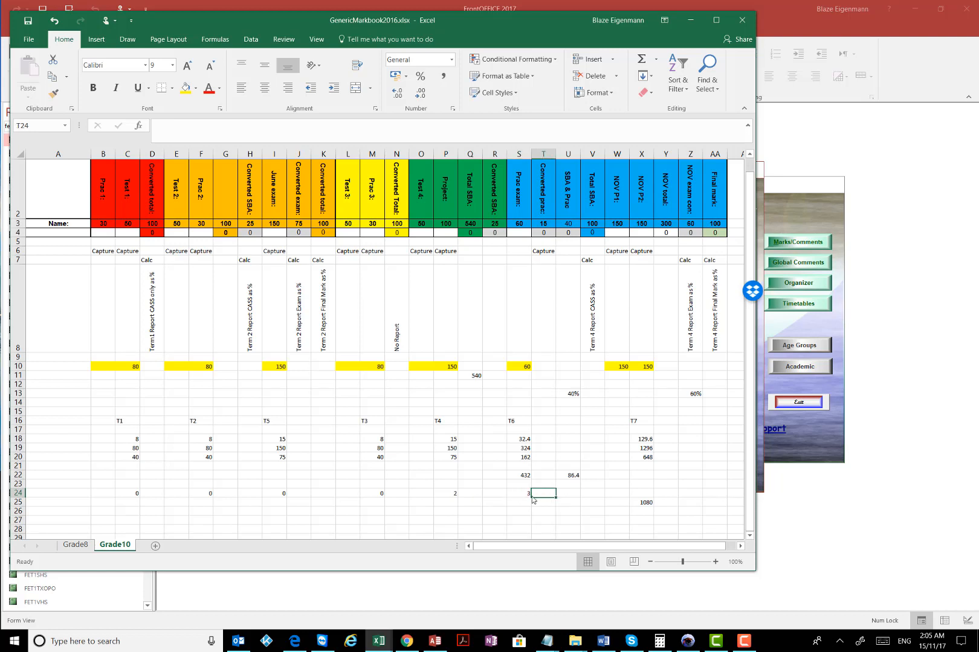
click(523, 496)
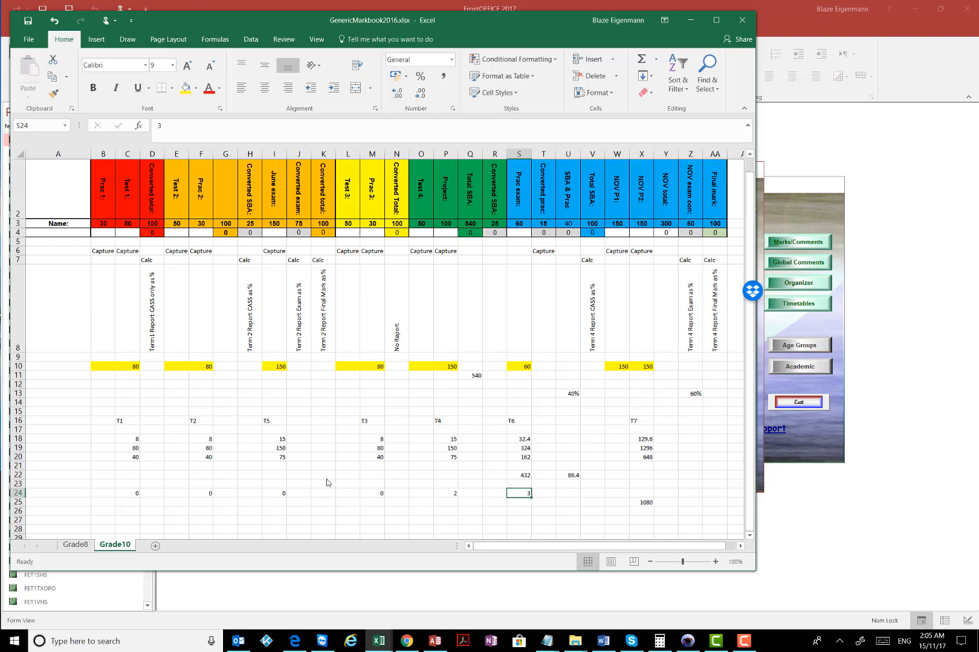
click(445, 494)
text(1)
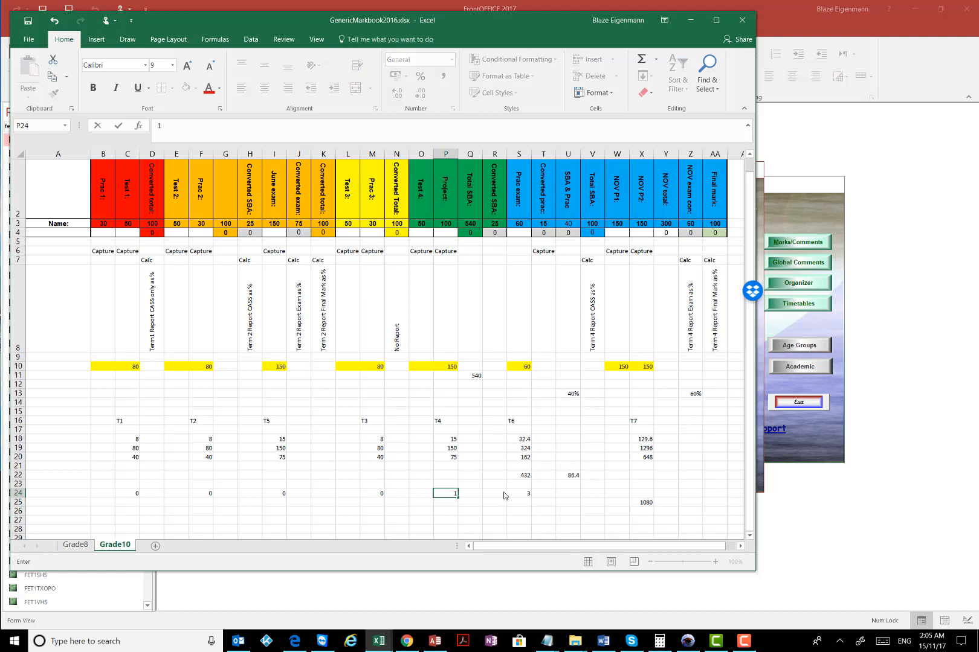
click(501, 495)
click(522, 493)
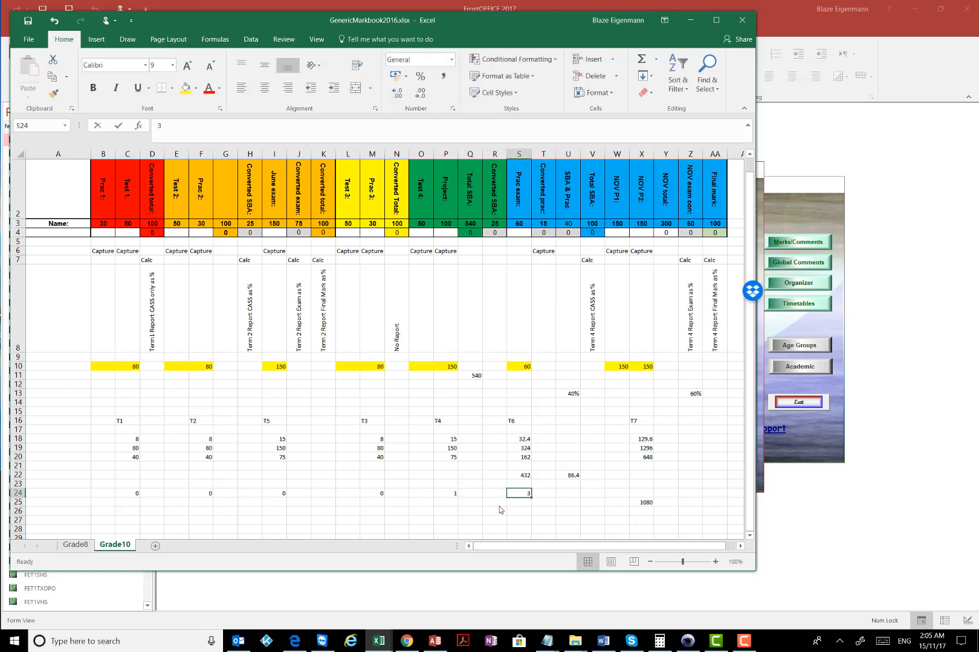
text(0)
click(376, 511)
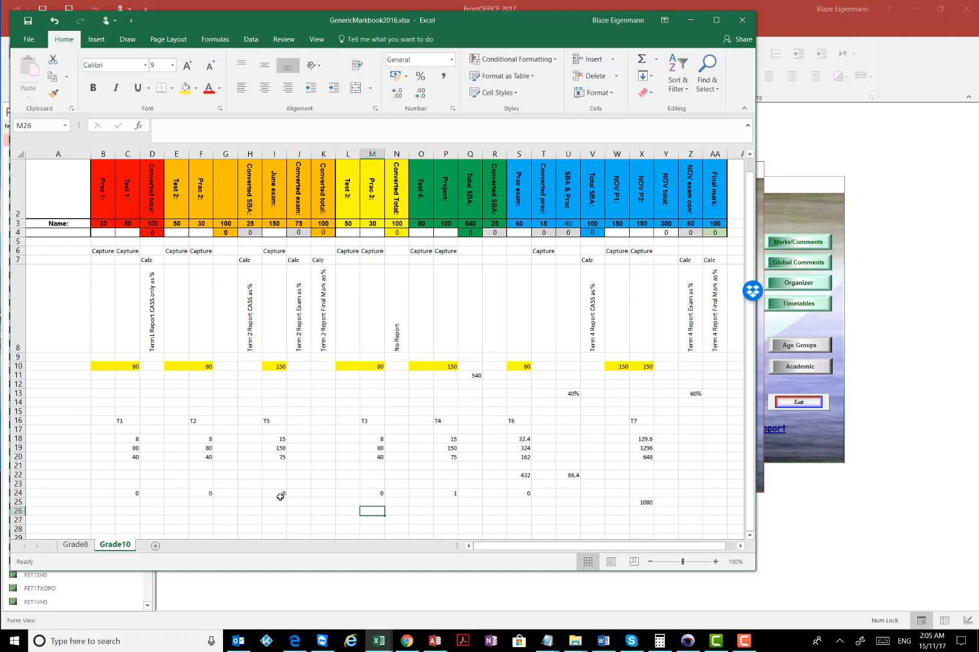
Step: Compare the row 24 entries in P24 and S24 with the T4 and T5 labels in row 16
click(449, 493)
click(447, 421)
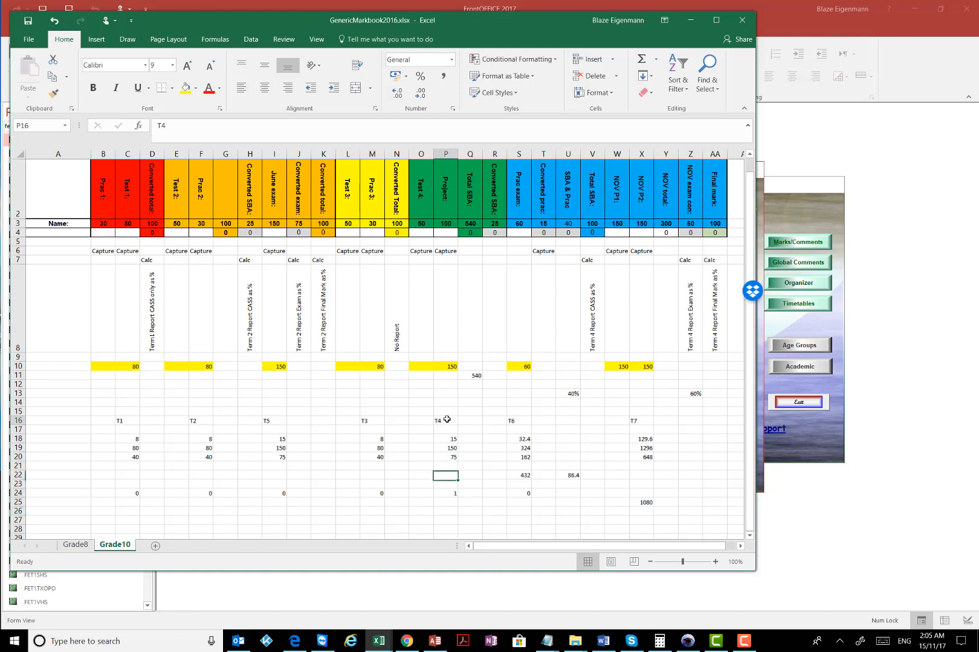
click(273, 420)
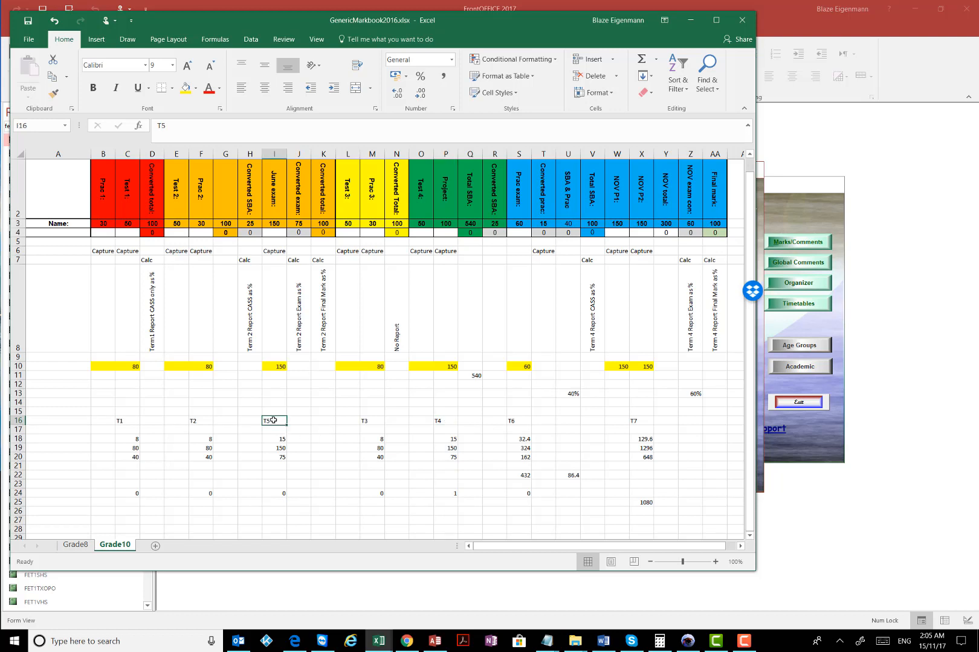
click(523, 493)
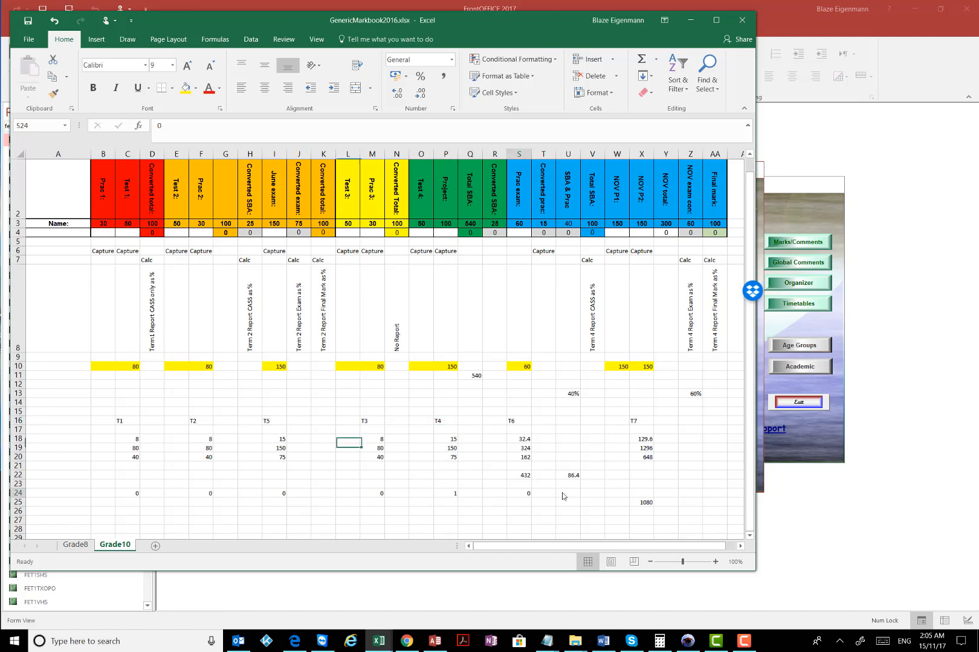
drag(523, 493, 554, 494)
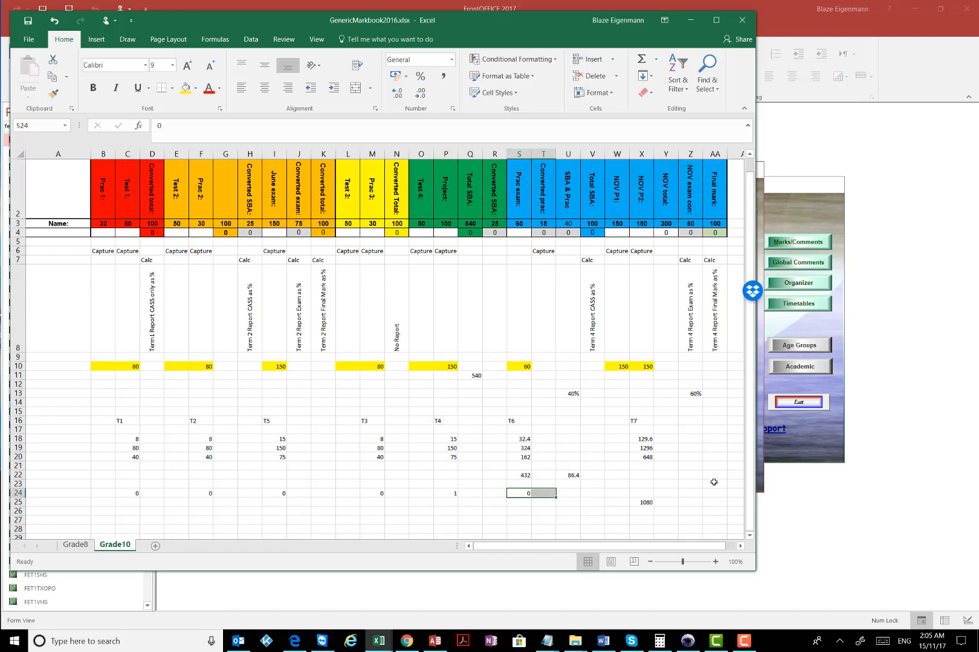
click(587, 503)
click(523, 493)
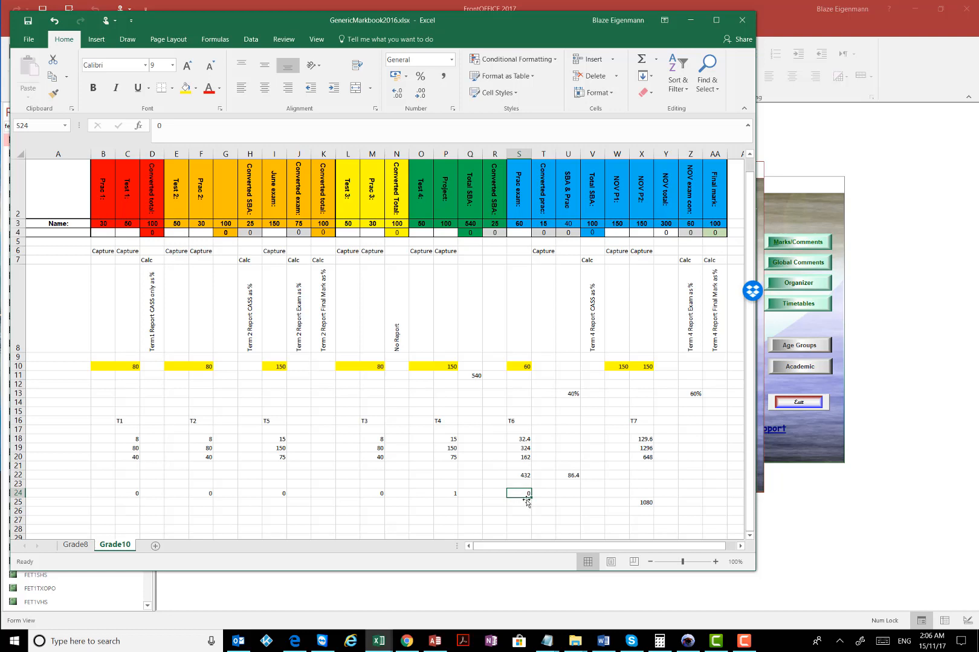
drag(561, 502, 542, 503)
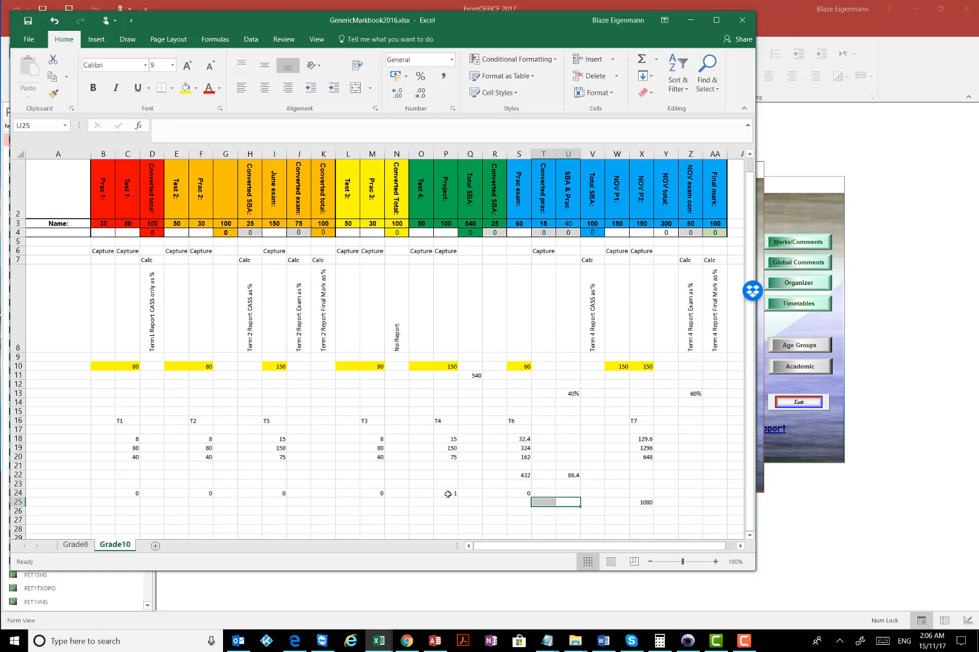
click(448, 494)
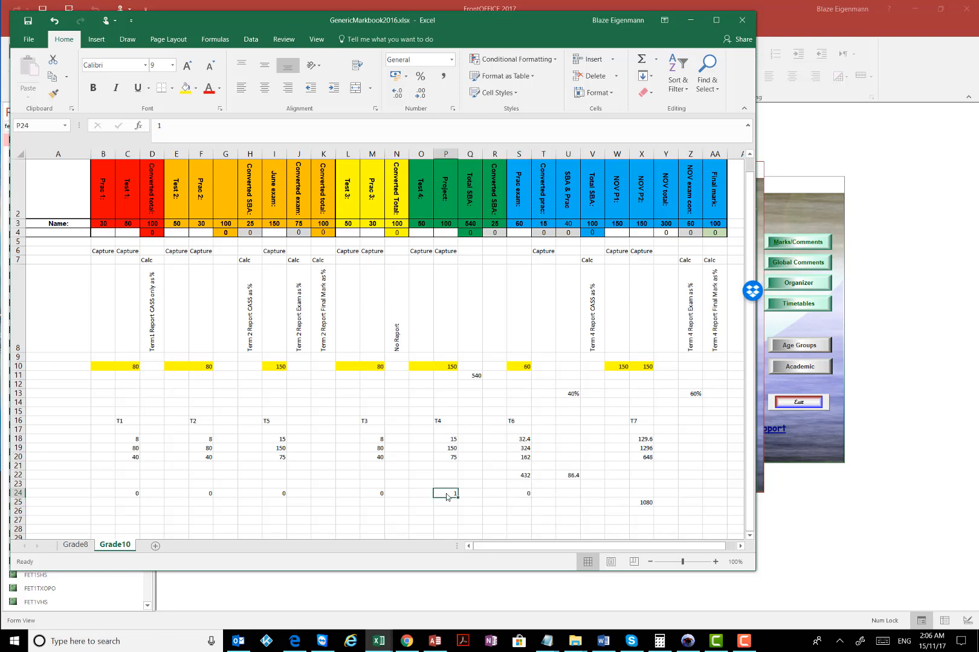
click(527, 492)
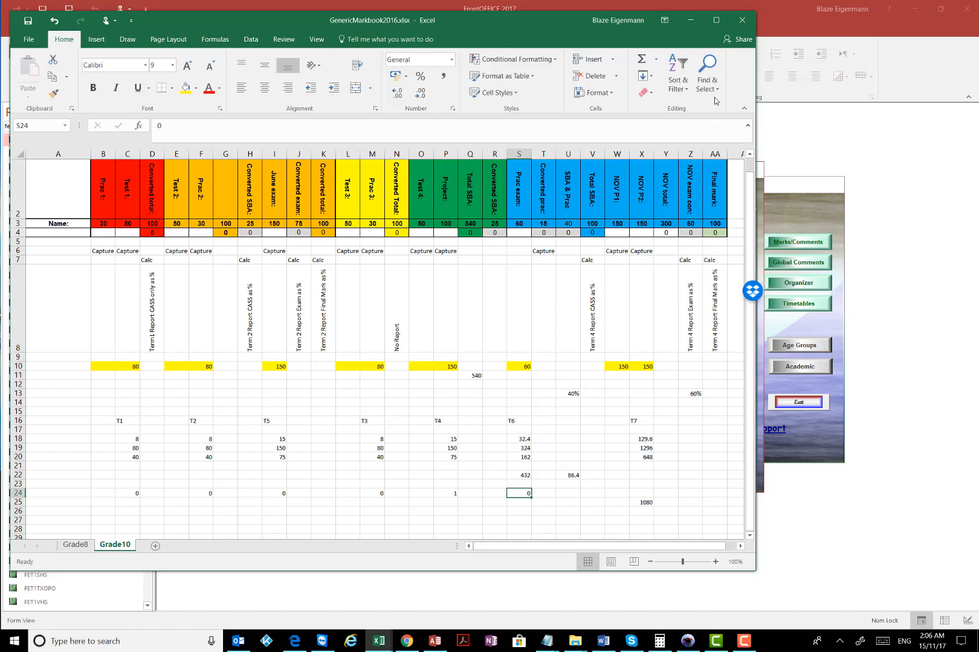
Step: Switch to FrontOFFICE to view the departmental schedules, and return to the GenericMarkbook2016.xlsx workbook in Excel
click(690, 20)
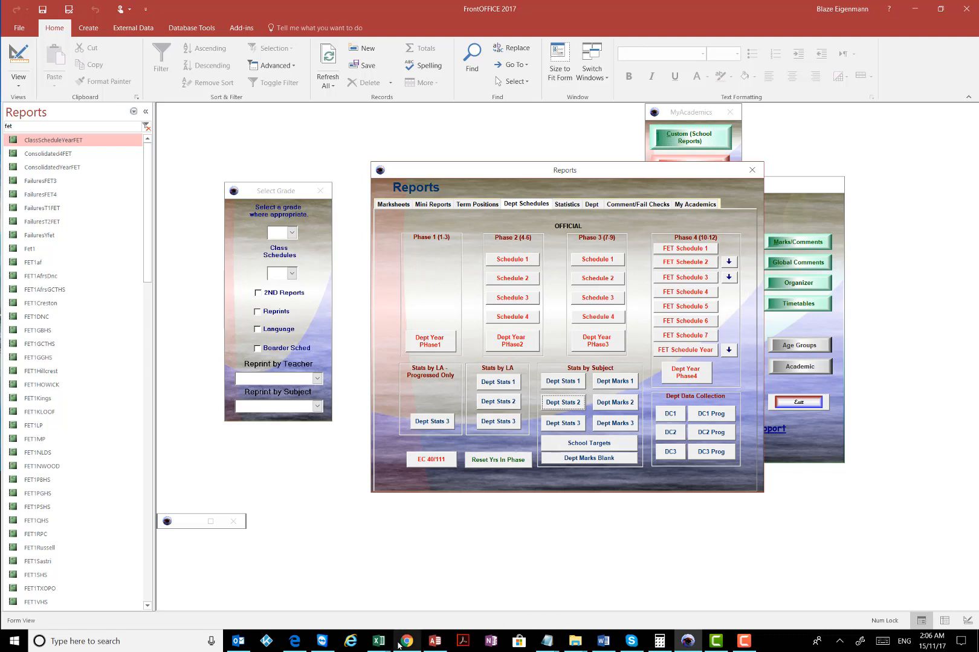
mouse_move(380, 641)
click(561, 584)
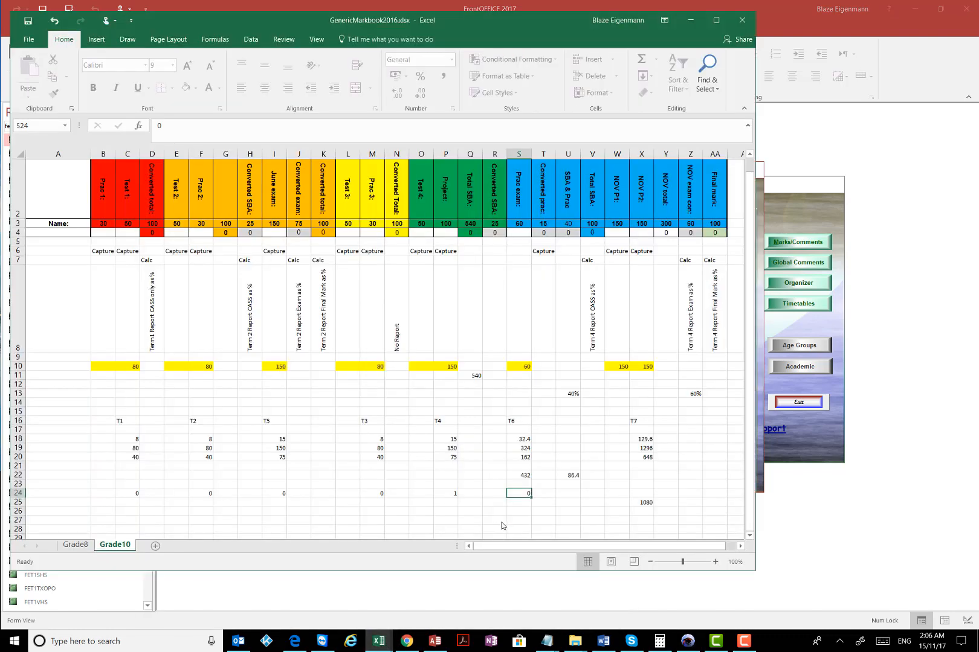
Step: Enter 0 in P24 below the T4 block and 1 in S24 below the T6 block
click(562, 494)
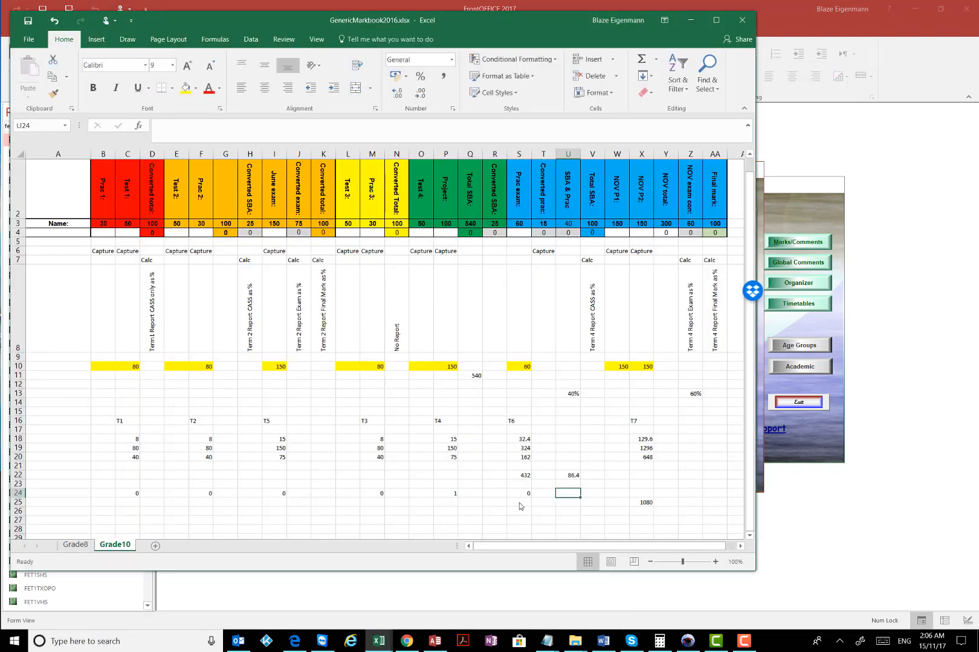
click(446, 493)
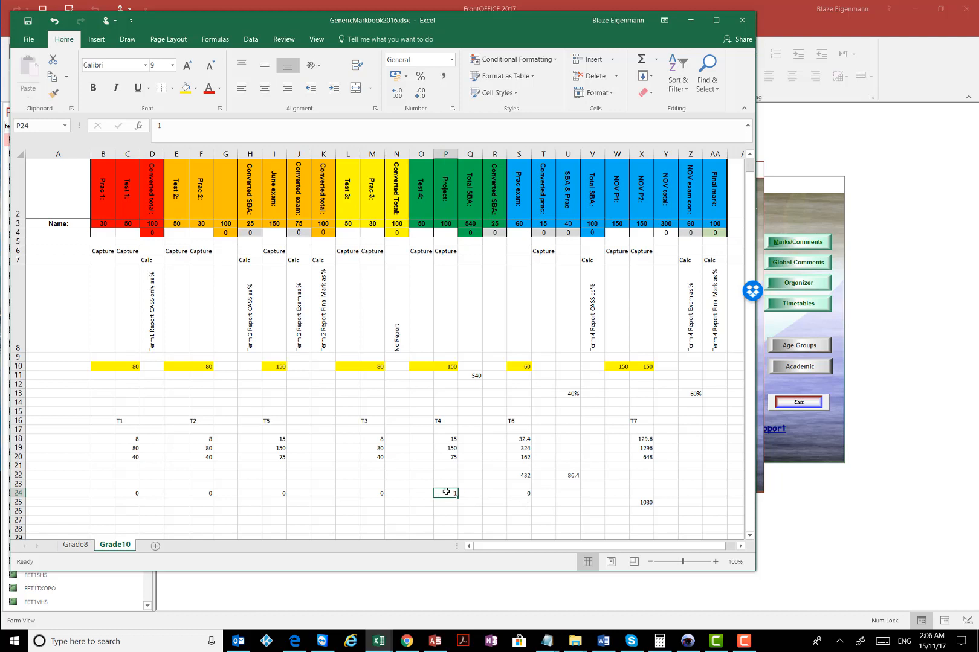
text(0)
click(528, 494)
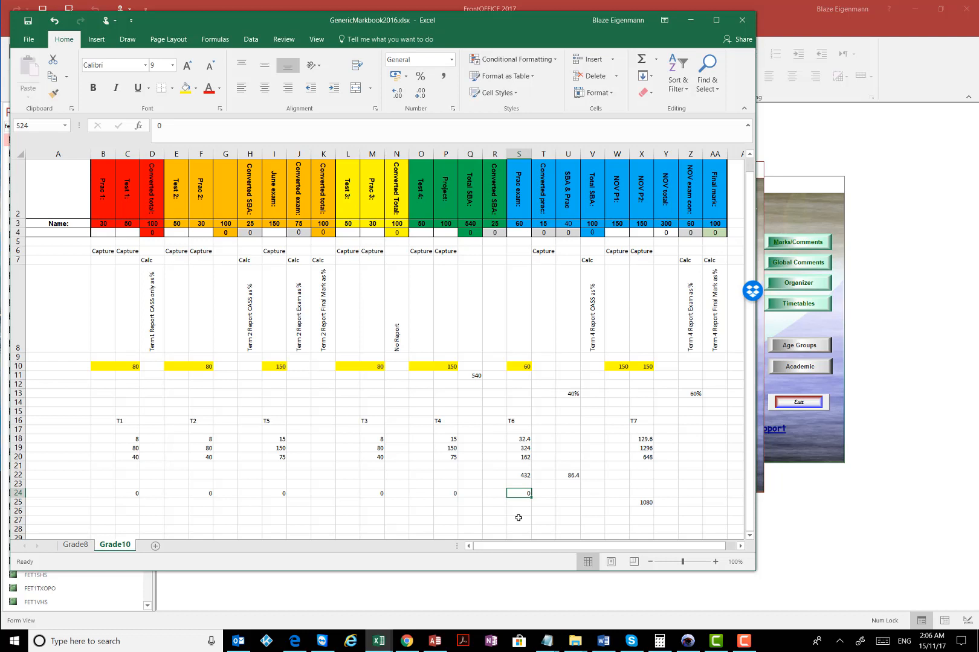
text(1)
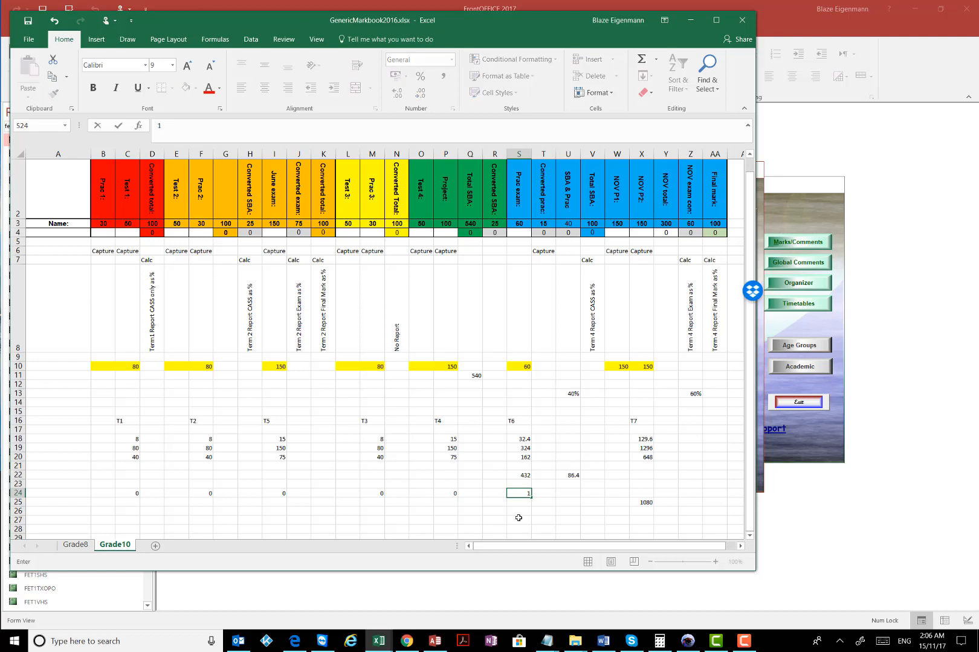
click(542, 509)
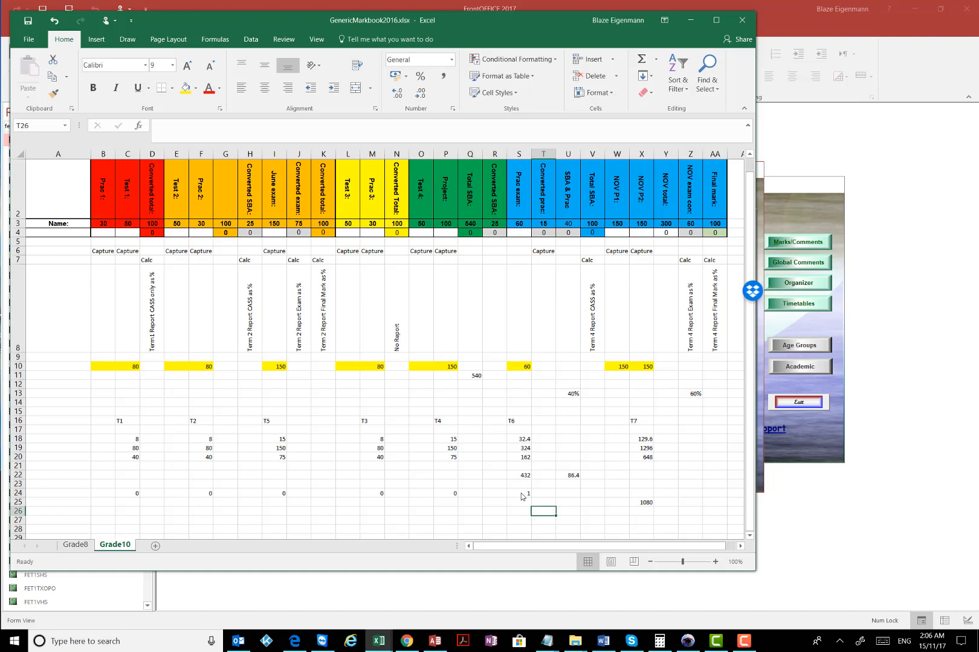
Step: Review the row 24 entries from T1 in C24 through T6 in S24
click(521, 493)
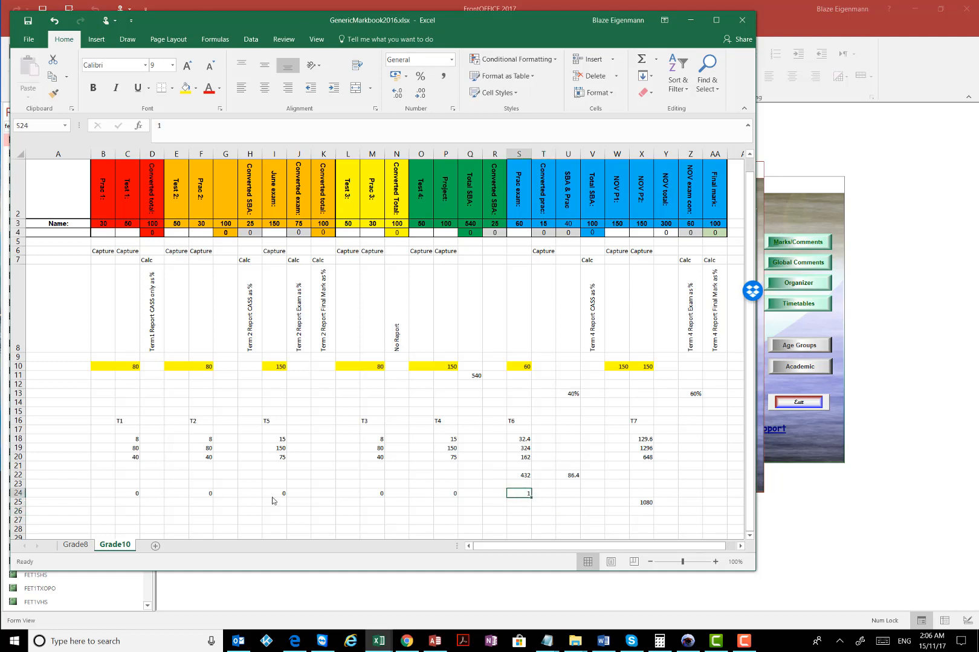
drag(121, 494, 451, 494)
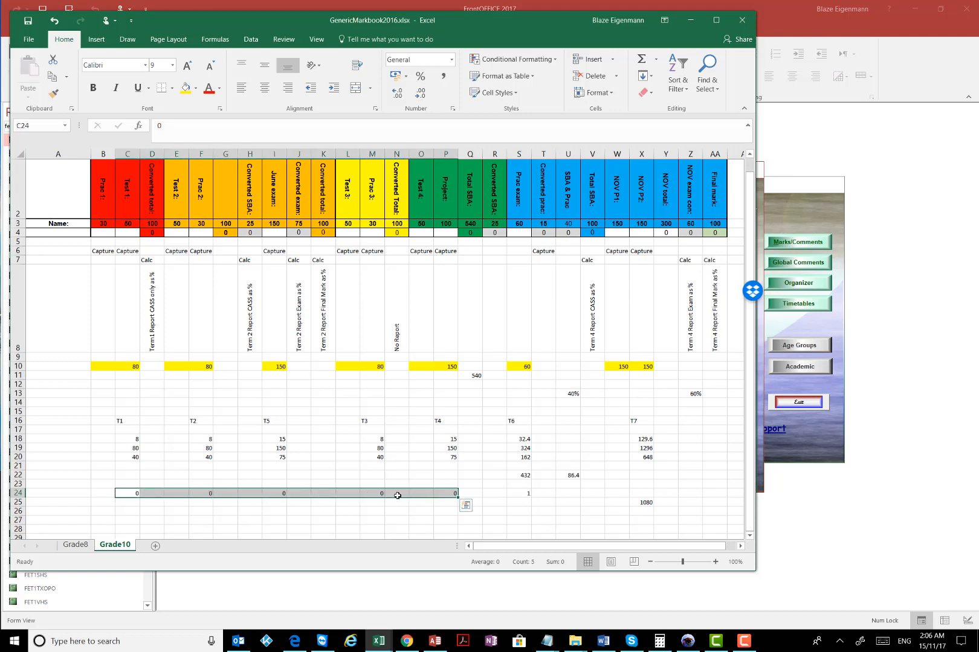
click(440, 494)
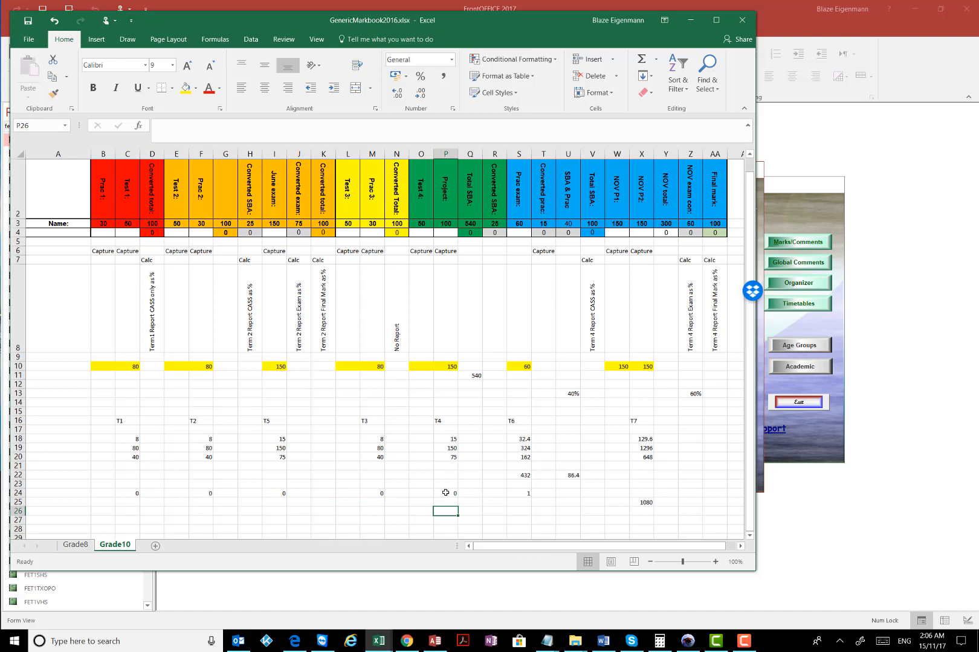
click(312, 511)
drag(125, 497, 522, 494)
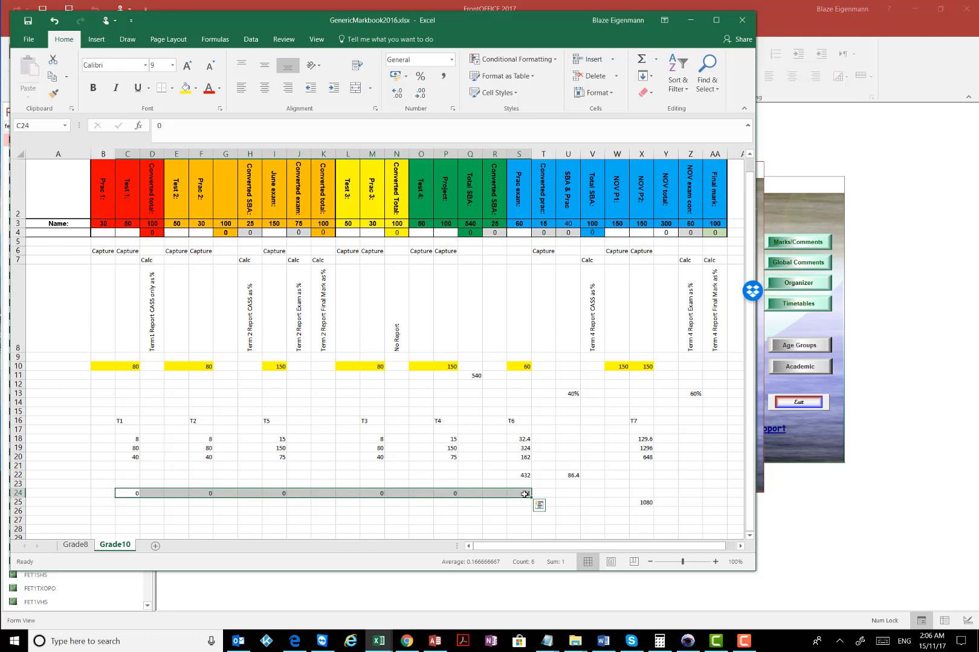
click(524, 494)
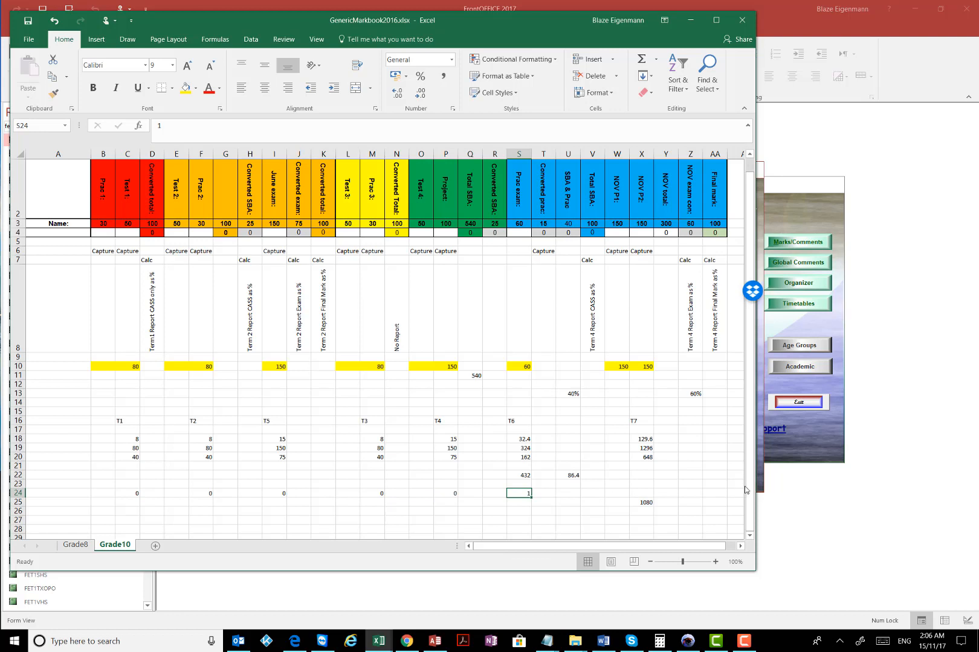
click(619, 500)
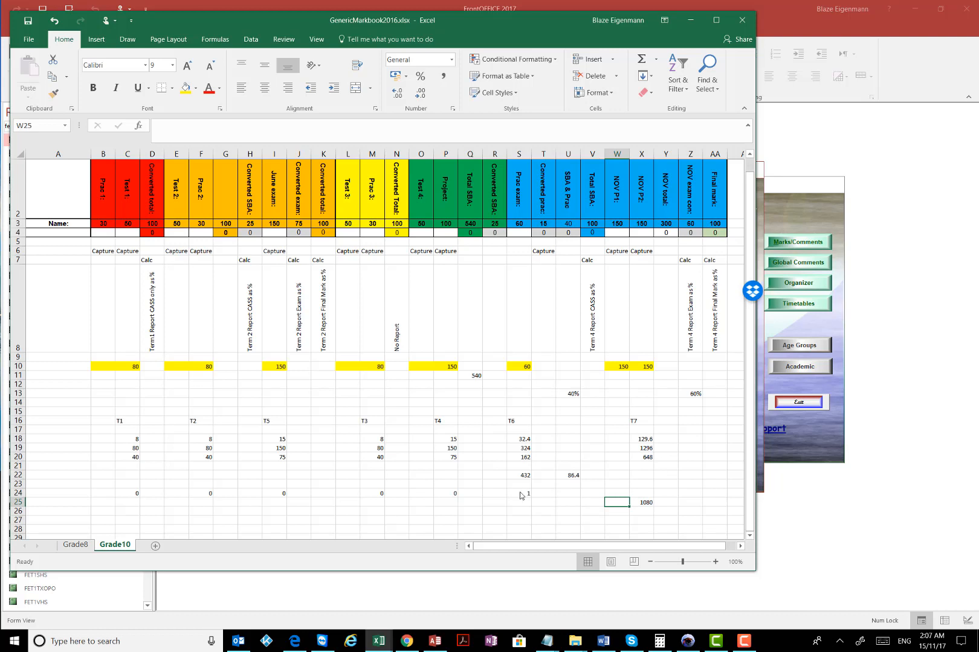
click(520, 493)
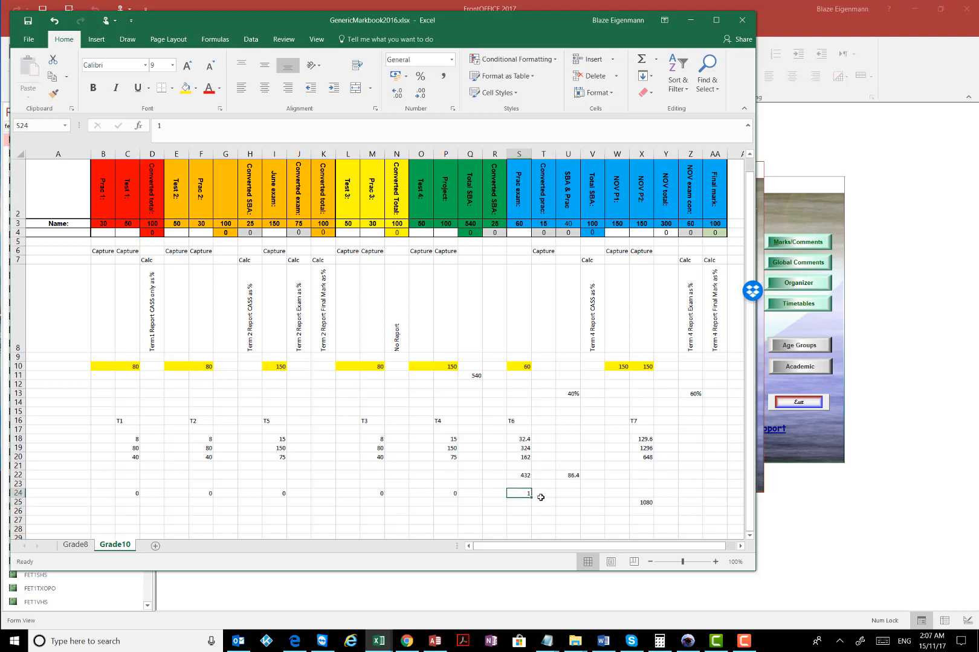
click(541, 501)
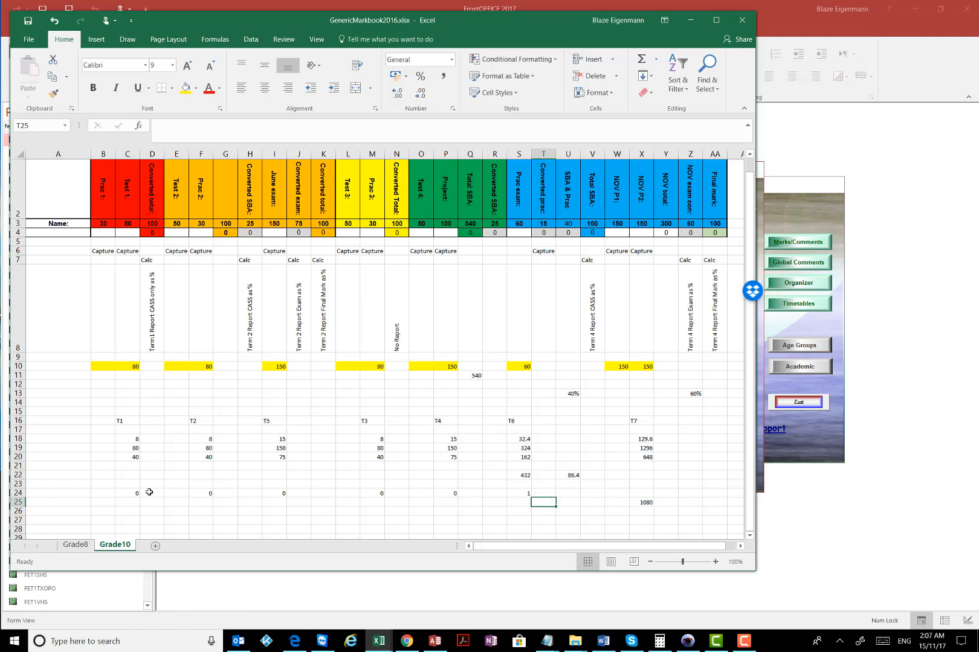
Step: Check row 24 from C24 to V24 and relate the T4 entry in P24 to its label in P16
drag(130, 495, 630, 487)
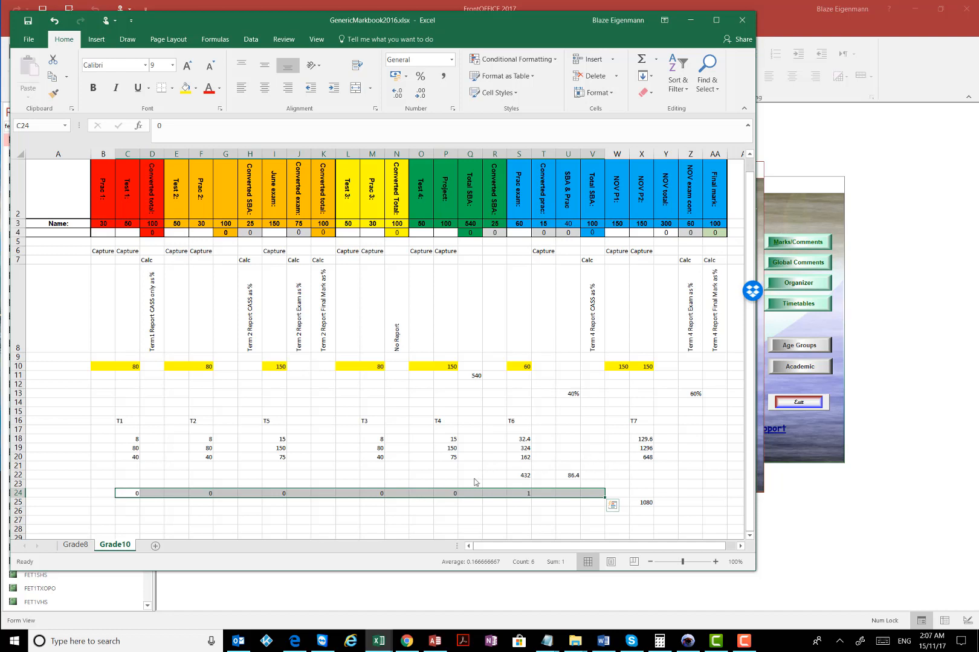
drag(445, 495, 446, 421)
click(571, 503)
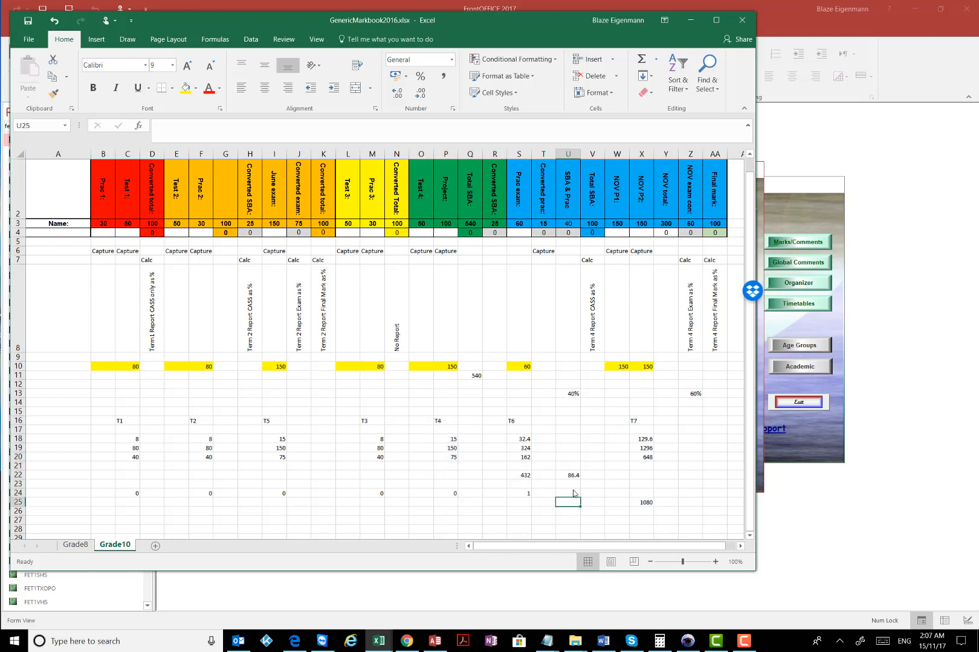
click(569, 494)
click(573, 484)
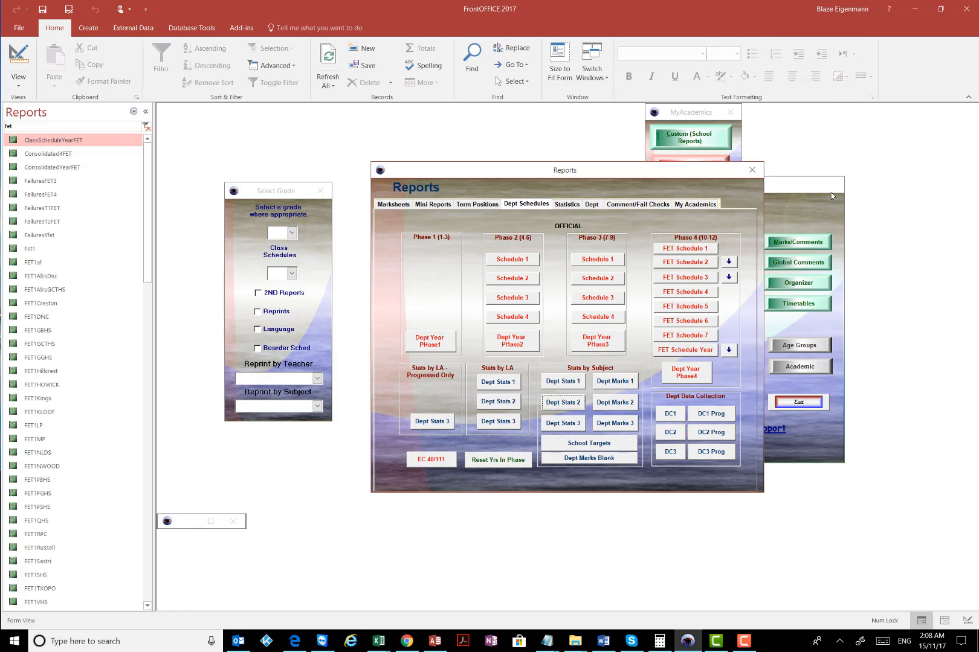
Step: Switch to FrontOFFICE, close the Reports form and restore the minimized FET2 report
click(752, 170)
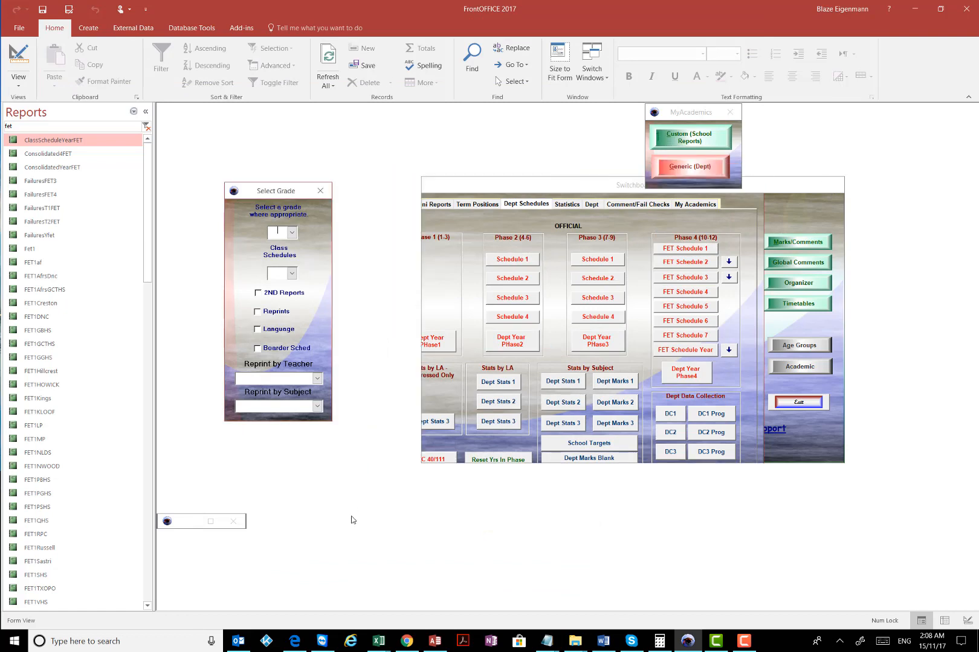
click(211, 524)
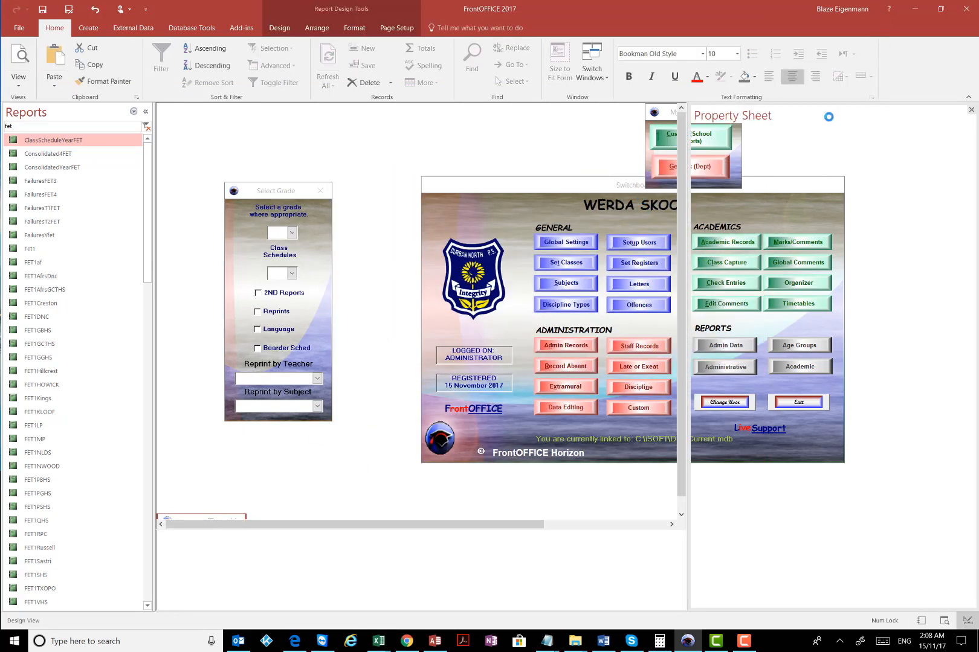
click(745, 642)
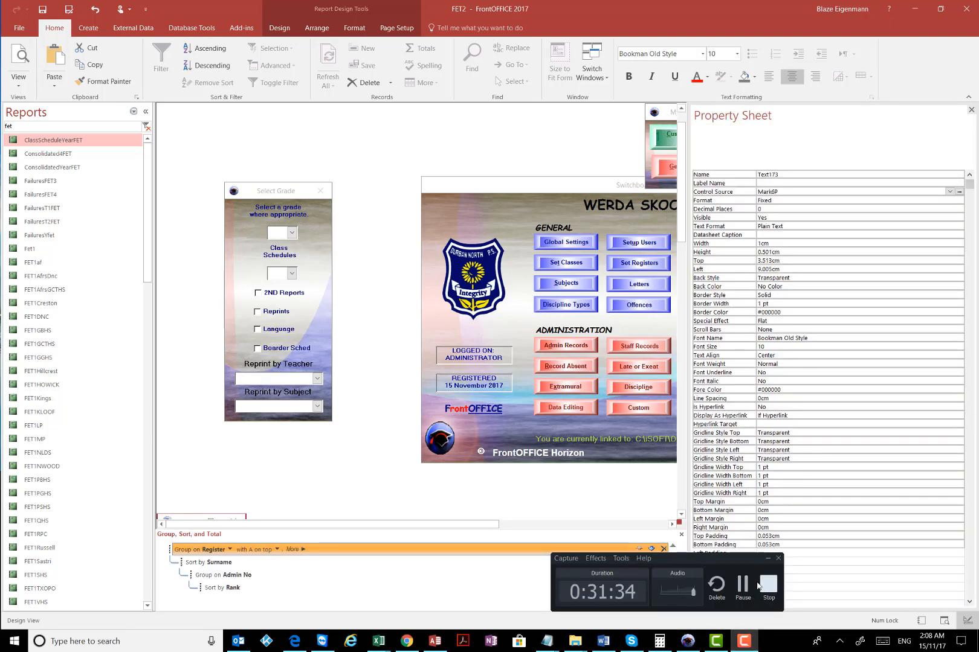
click(742, 585)
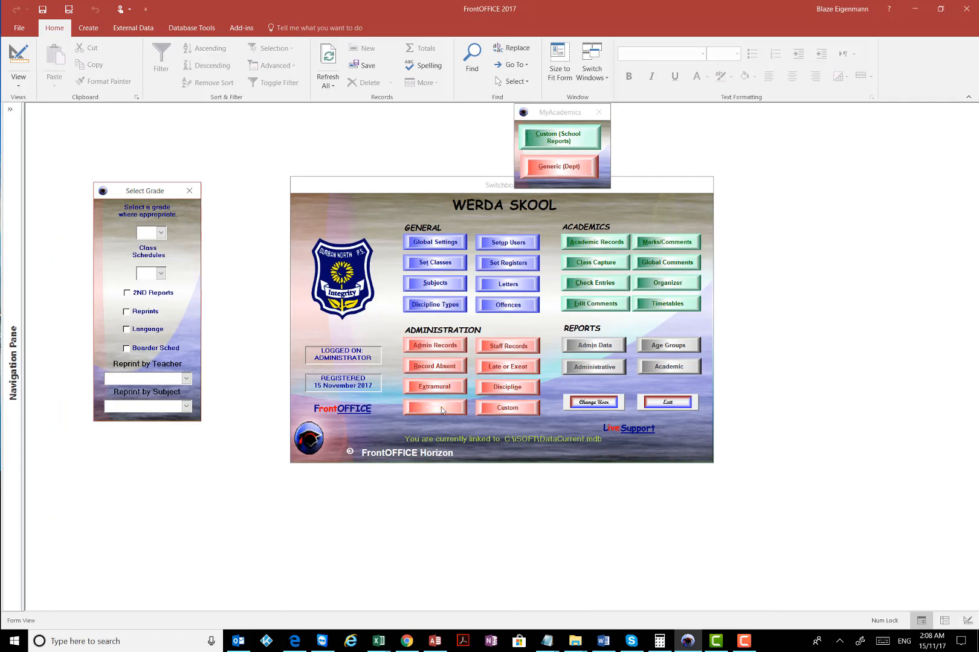
Step: Open the full Classes list, check the Weighting values of the classes, and close the list
click(435, 263)
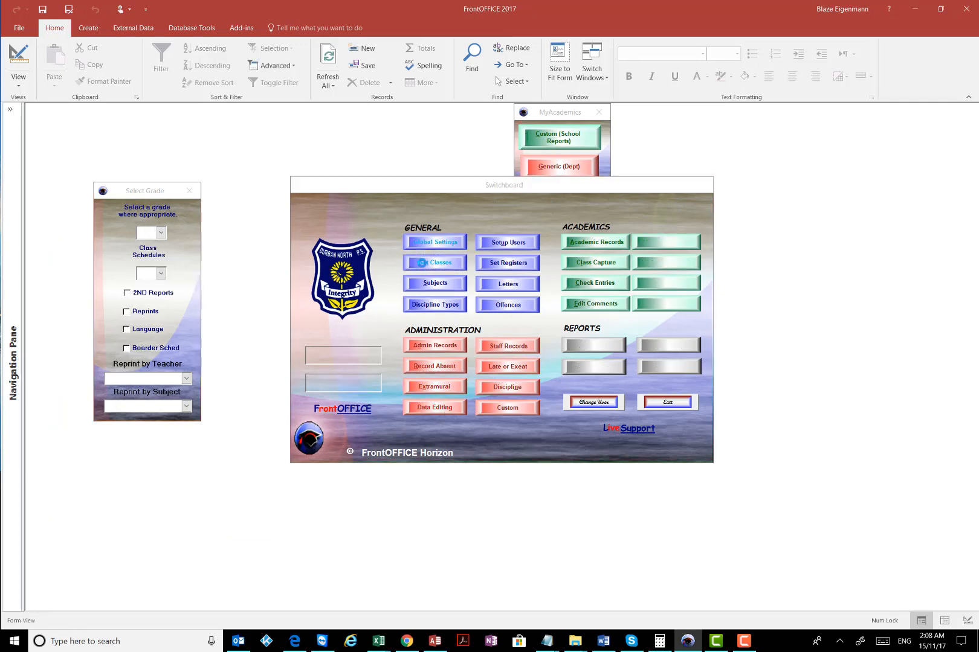
click(178, 161)
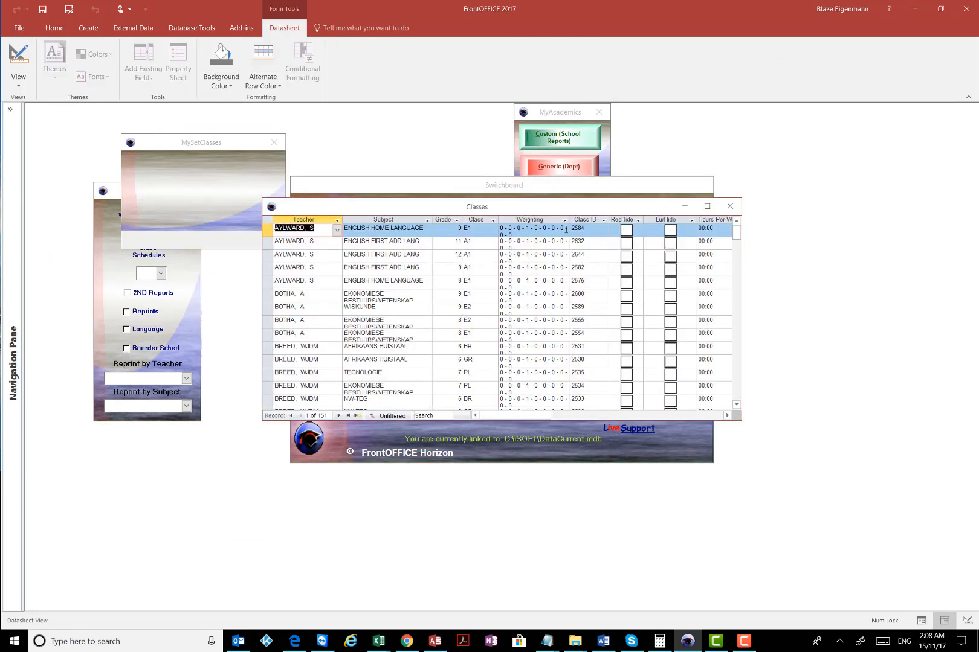
click(707, 206)
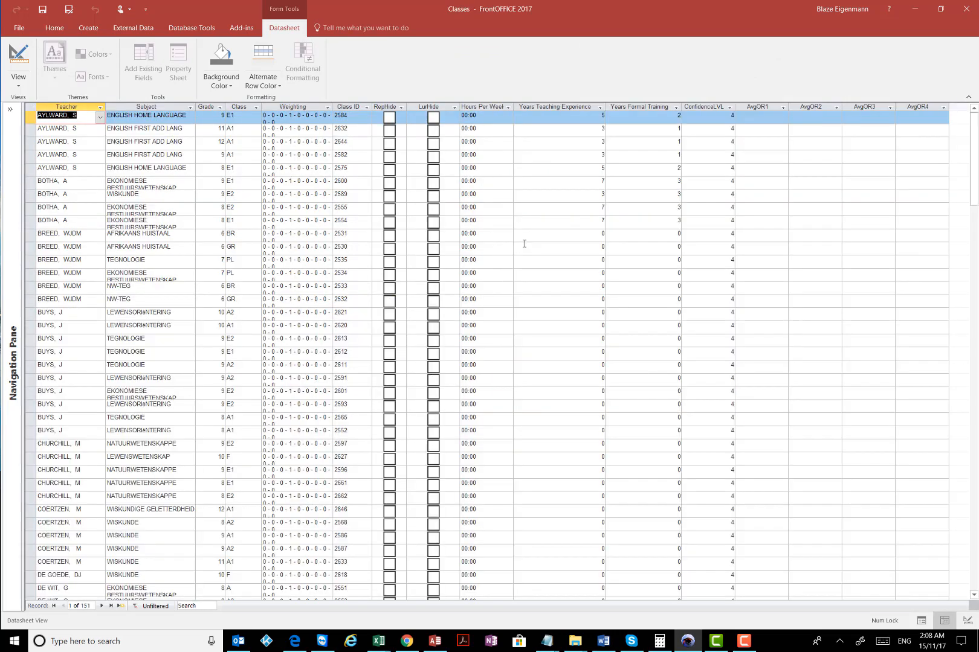
click(294, 117)
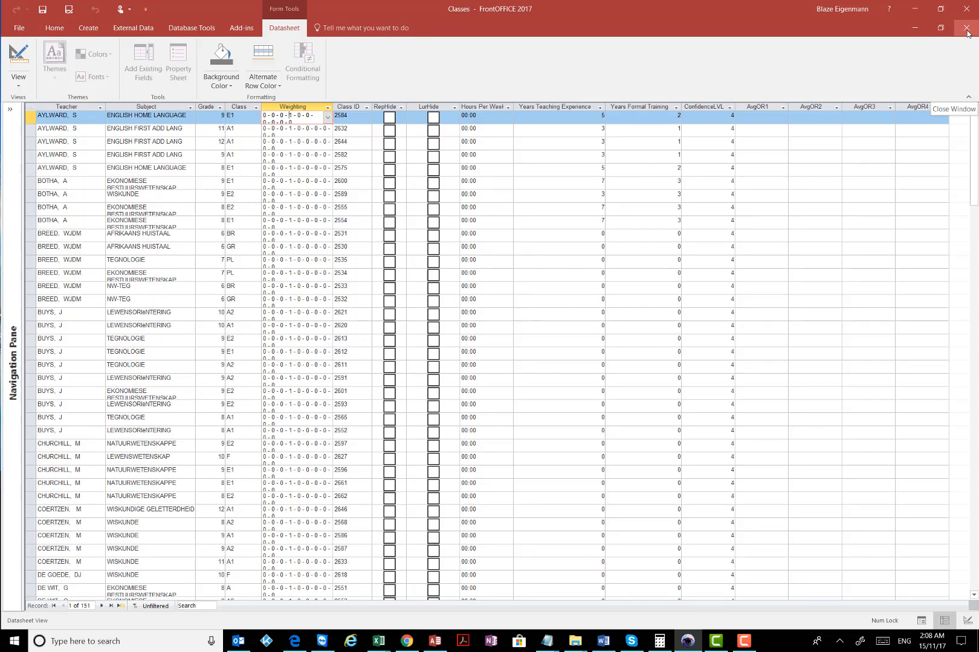
scroll(342, 279, down, 7)
scroll(461, 286, up, 7)
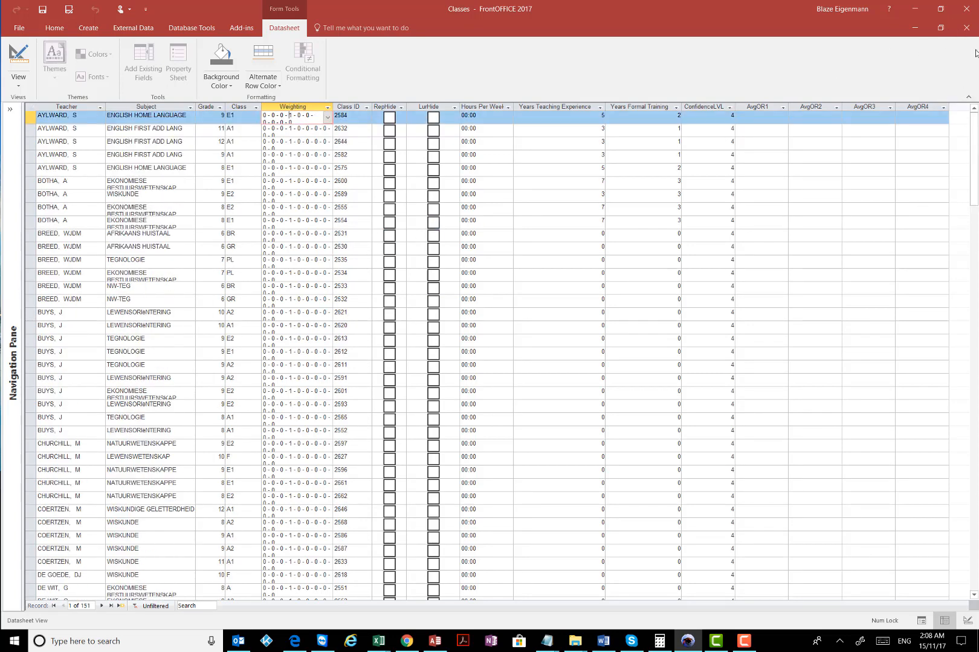
click(973, 32)
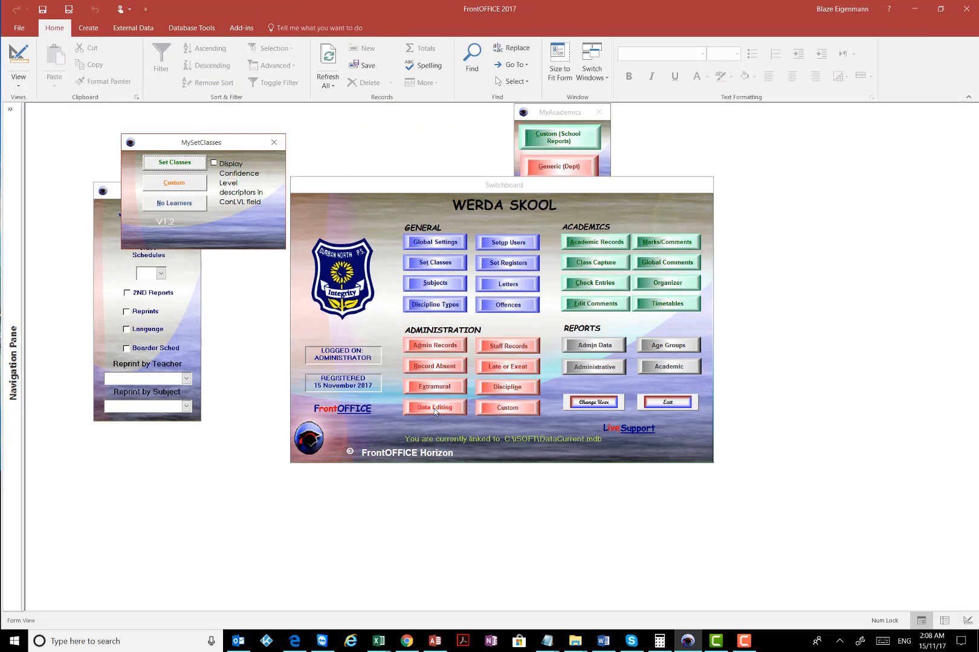
Step: Open the Weighting table from Data Editing and inspect its record of term weights
click(433, 409)
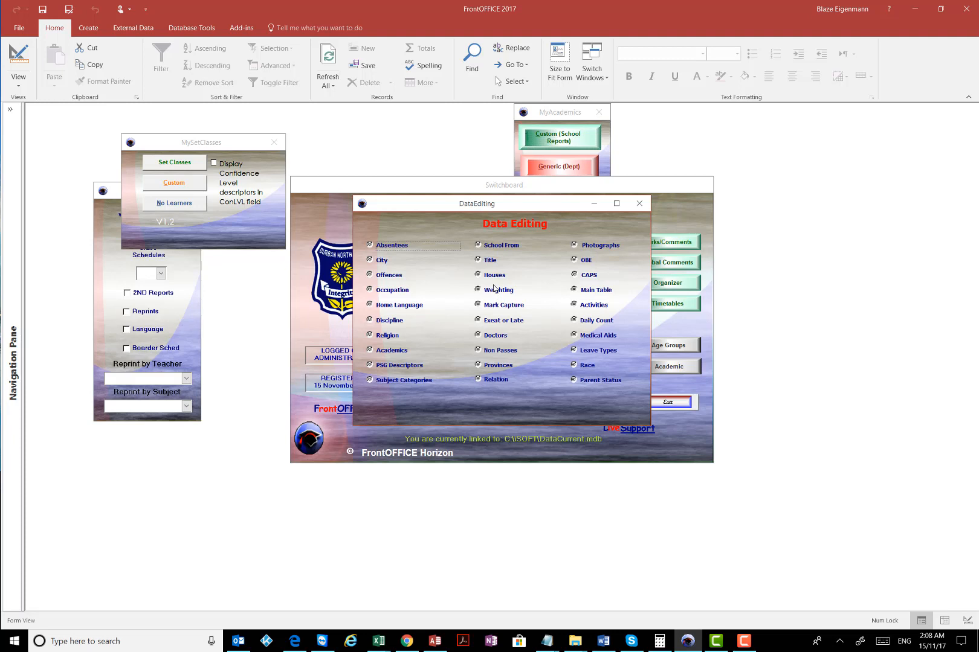
click(482, 292)
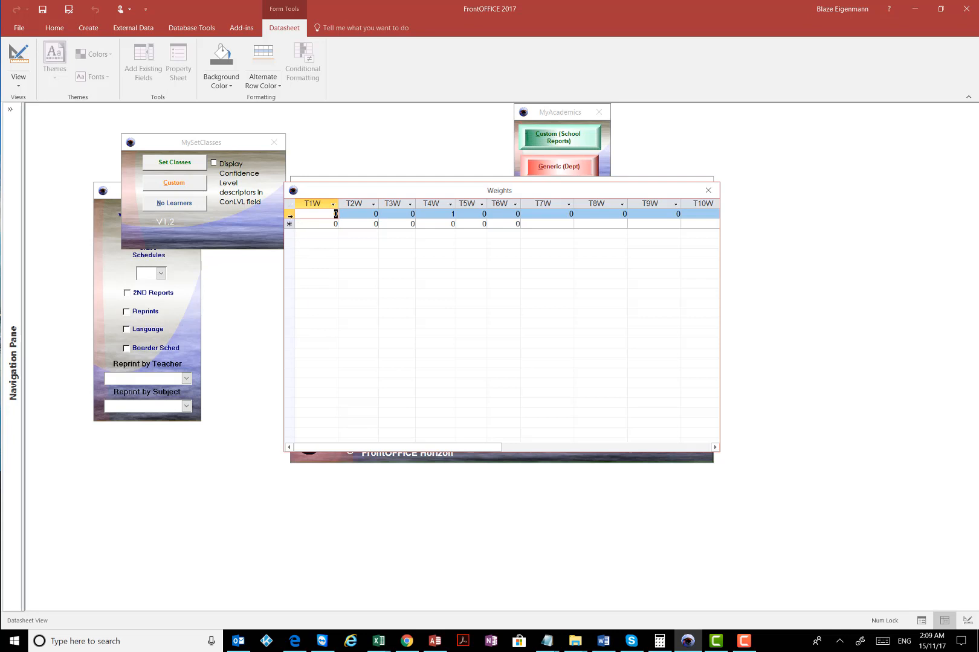
click(290, 216)
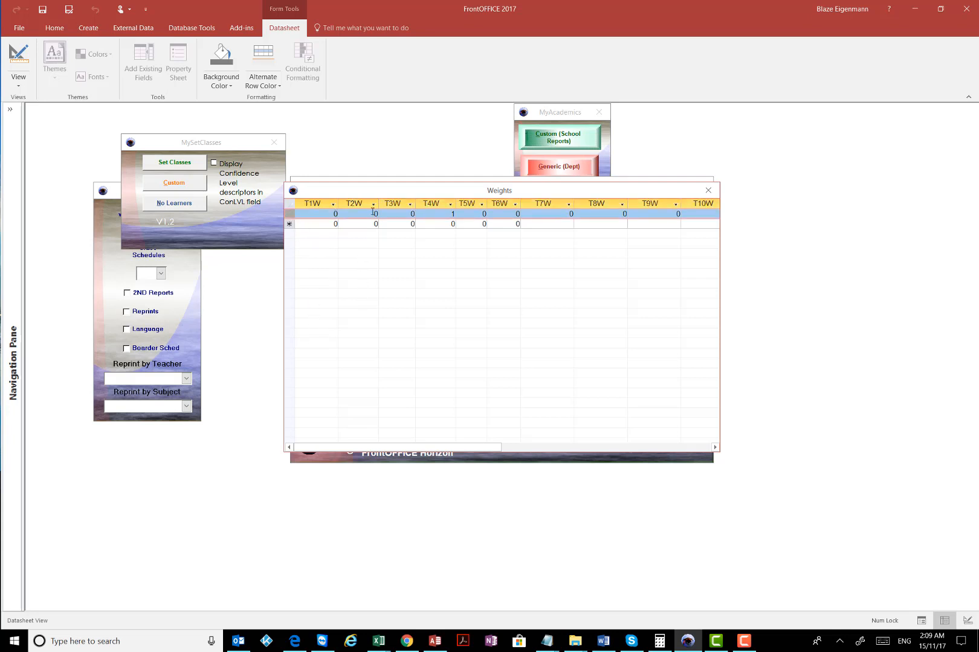
click(372, 213)
click(292, 213)
drag(546, 192, 560, 225)
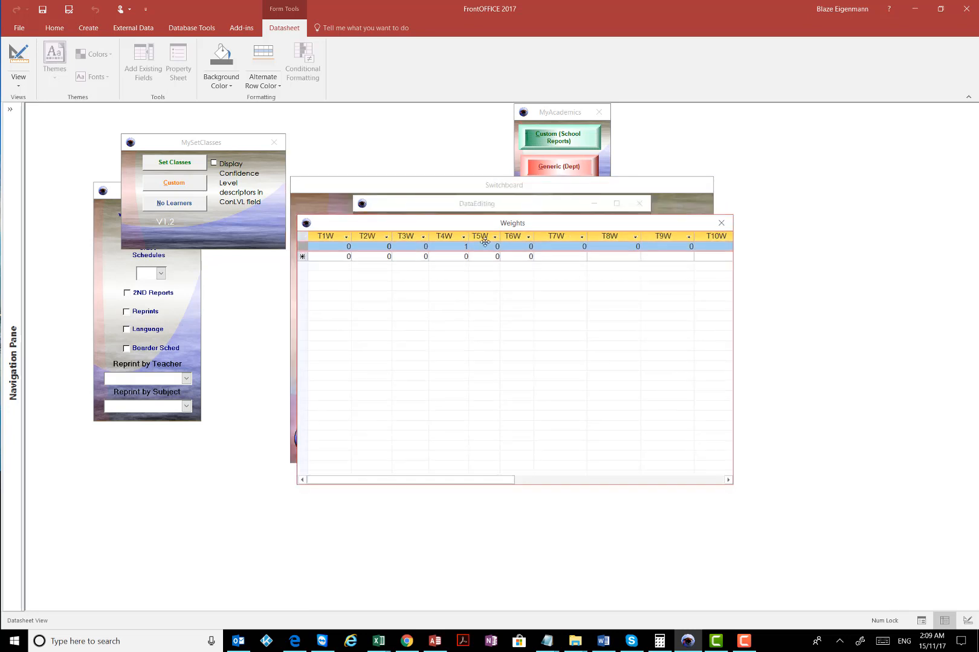
Step: Set the T4W weight to 2 in the Weights record
click(461, 246)
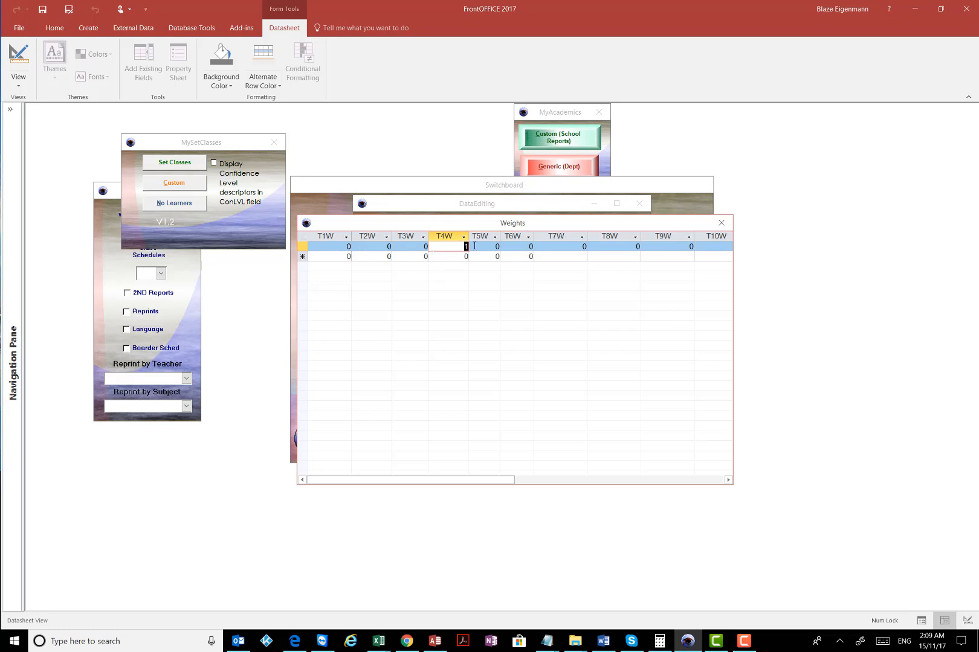
text(0)
double_click(455, 245)
text(2)
click(488, 248)
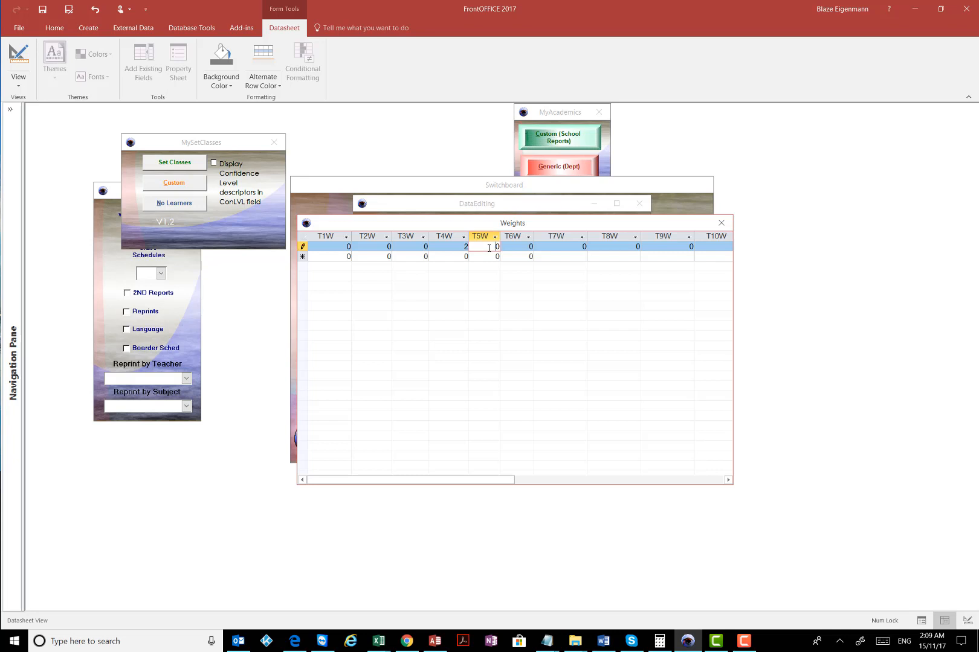
click(450, 249)
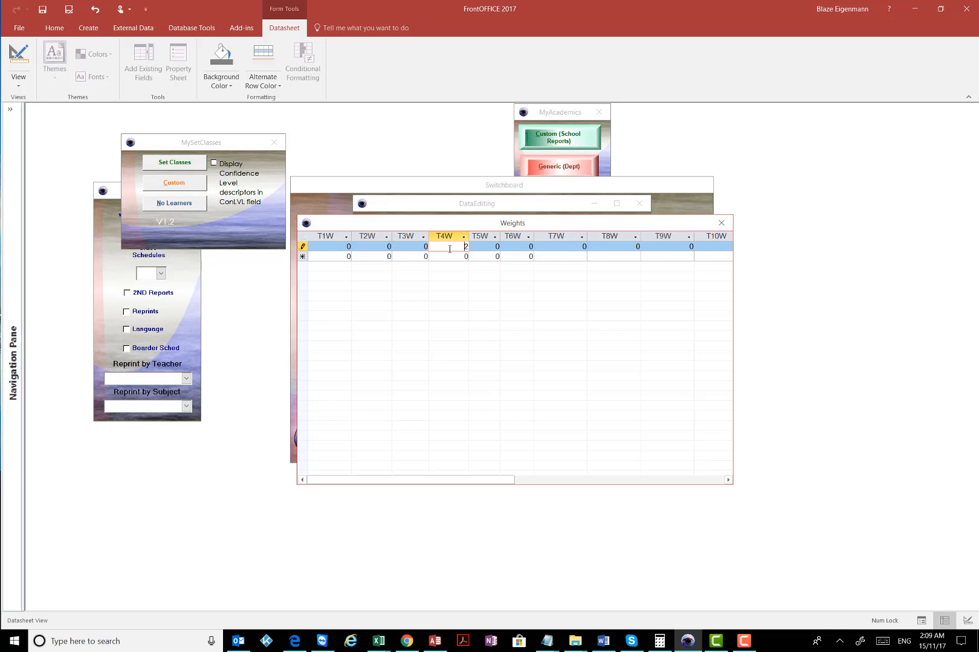
double_click(465, 247)
Step: Set the T6W weight to 3 and close the Weights and Data Editing forms
double_click(516, 246)
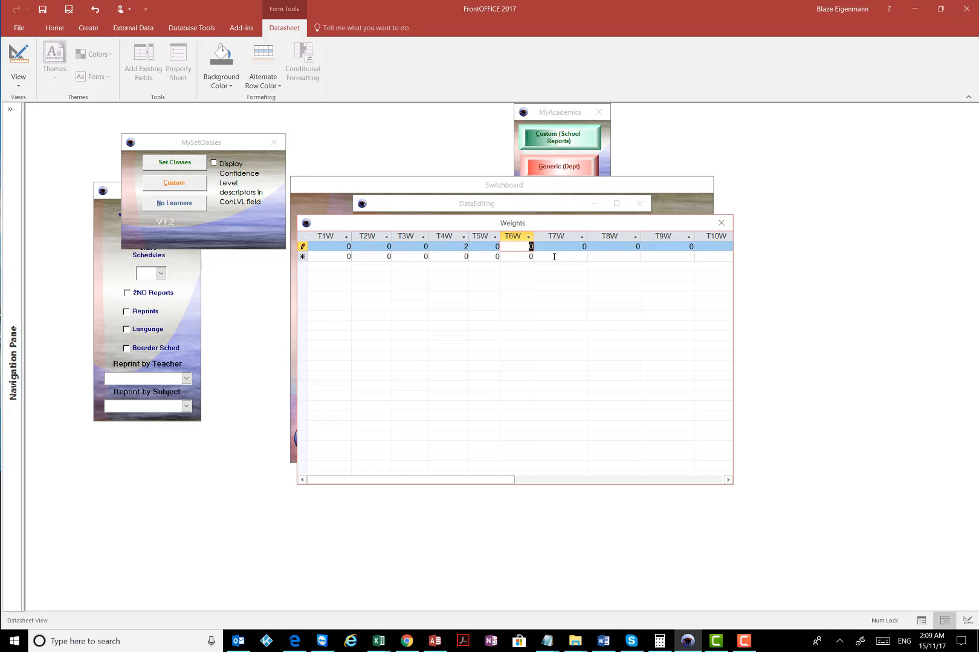
text(3)
key(Tab)
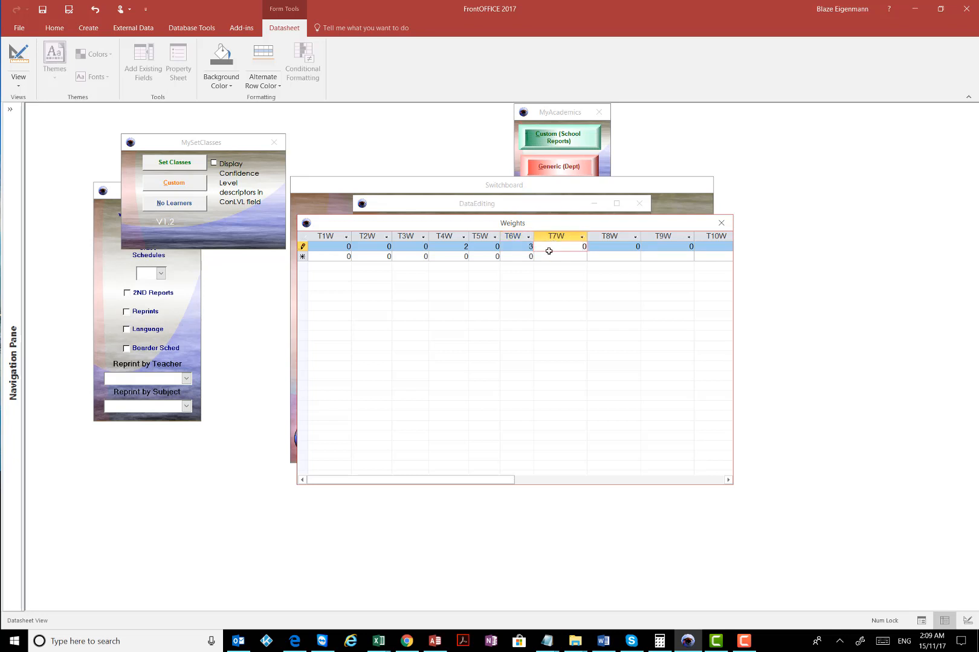
click(517, 246)
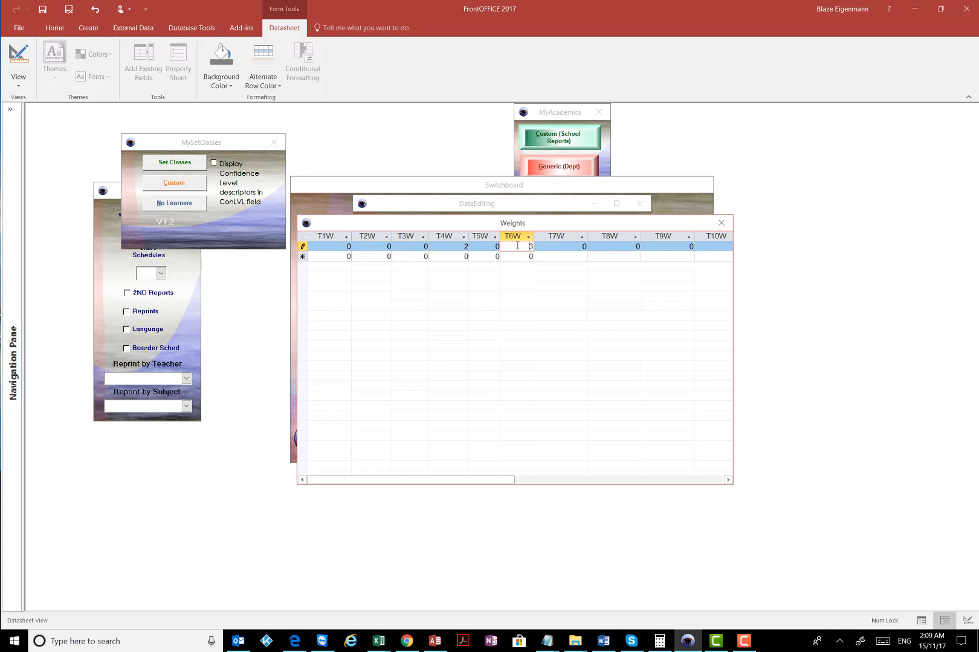
click(558, 247)
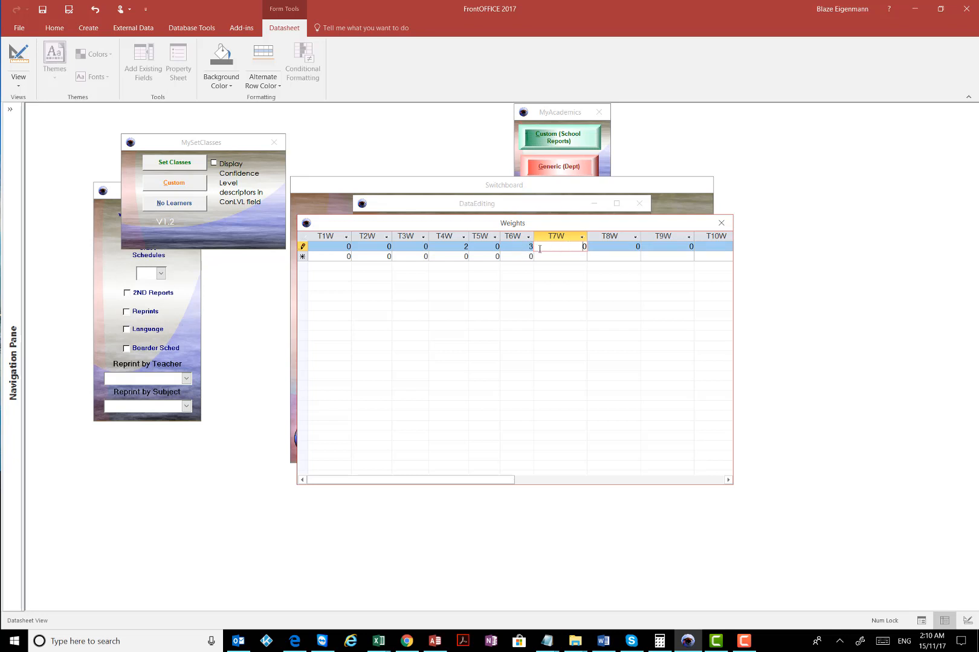
click(612, 248)
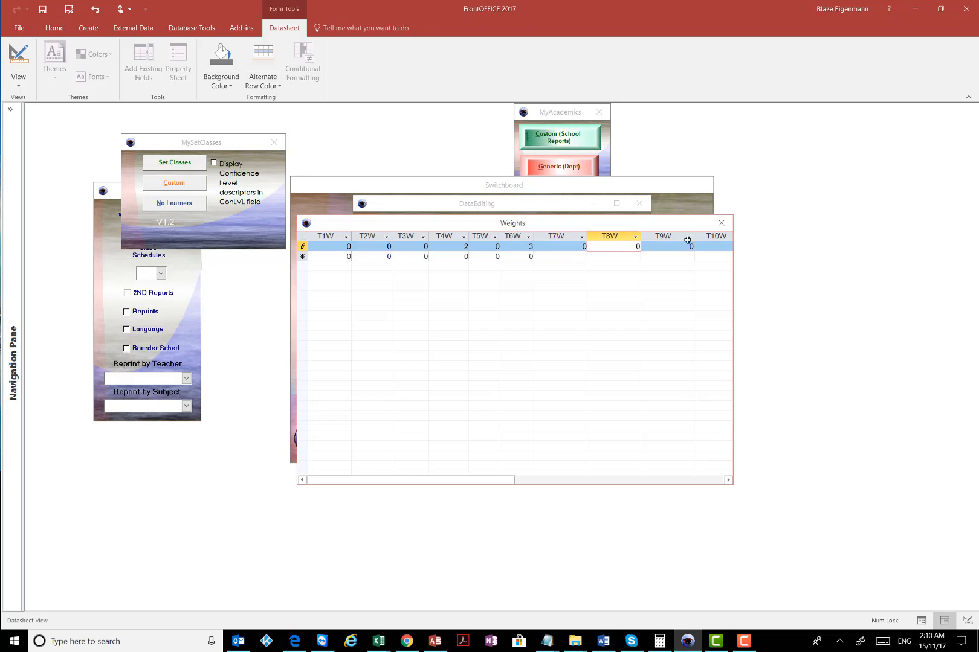
click(722, 223)
click(639, 203)
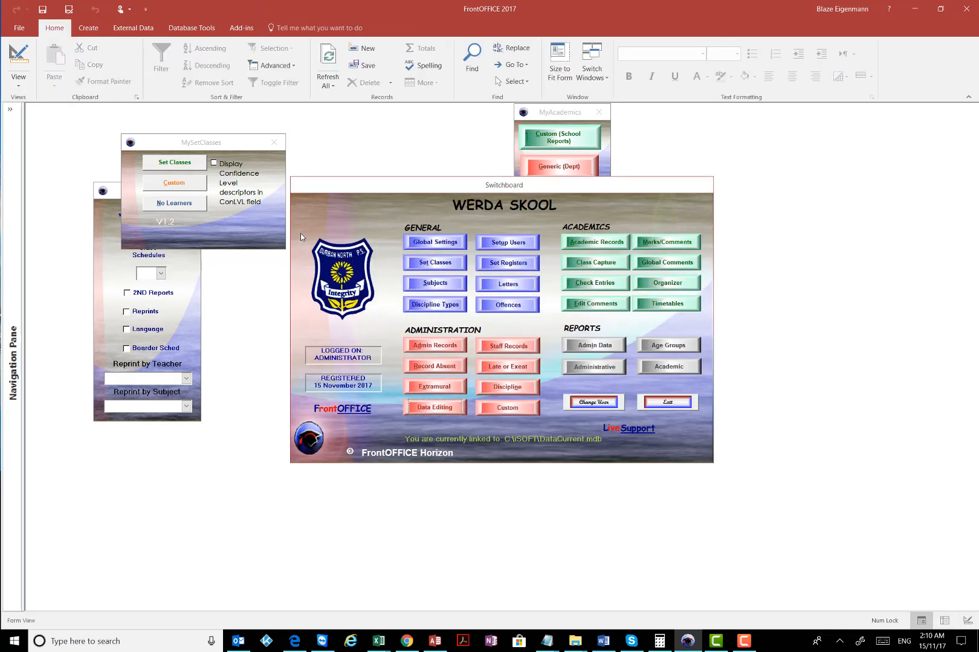
Step: Reopen the Classes list, review the Weighting column through to the last class, and close the list
click(172, 163)
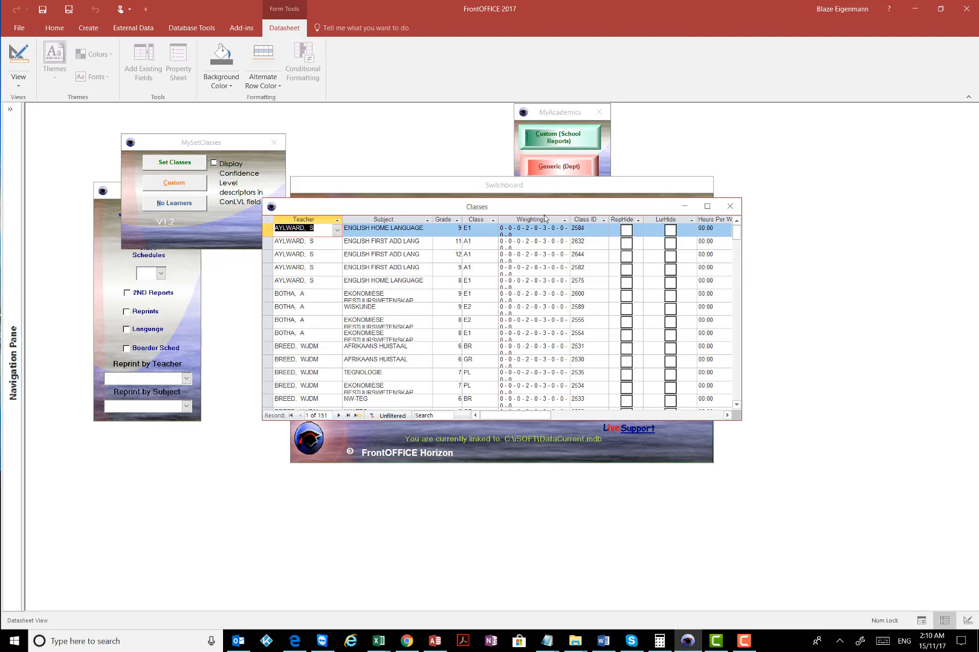
click(706, 206)
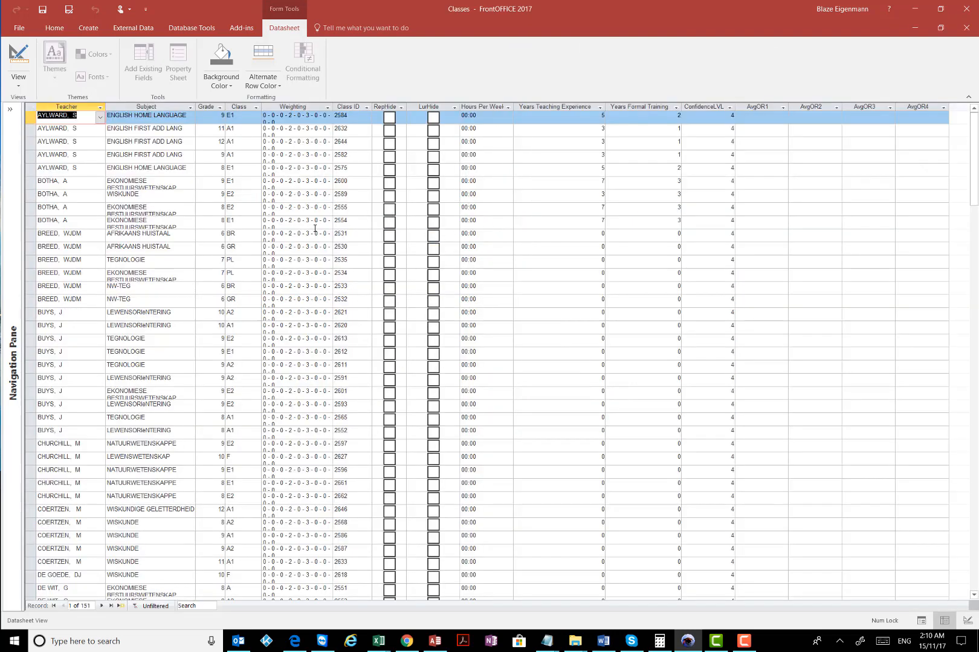
scroll(314, 228, down, 20)
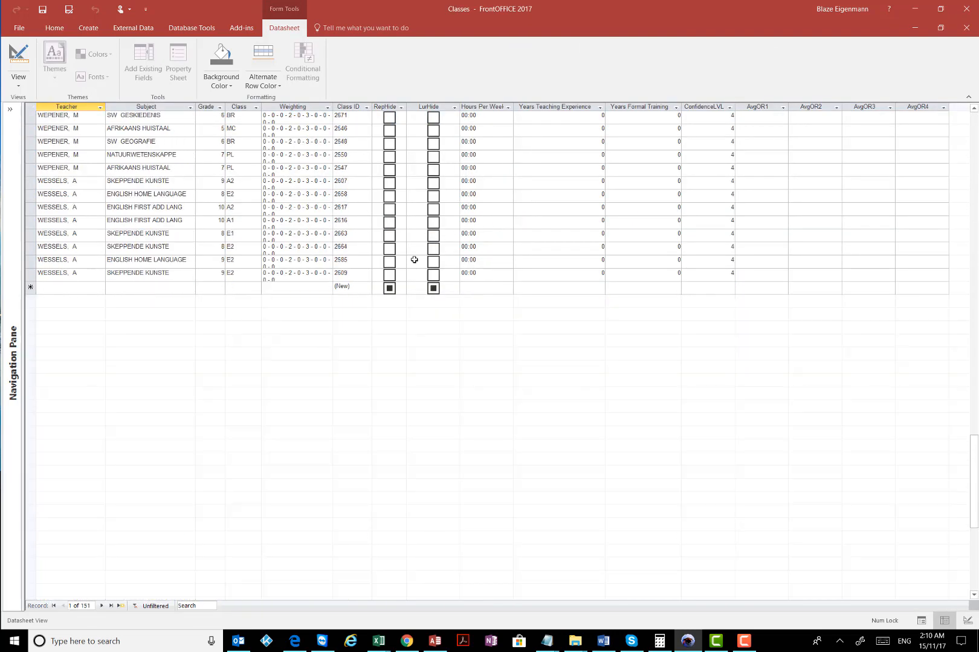
click(966, 28)
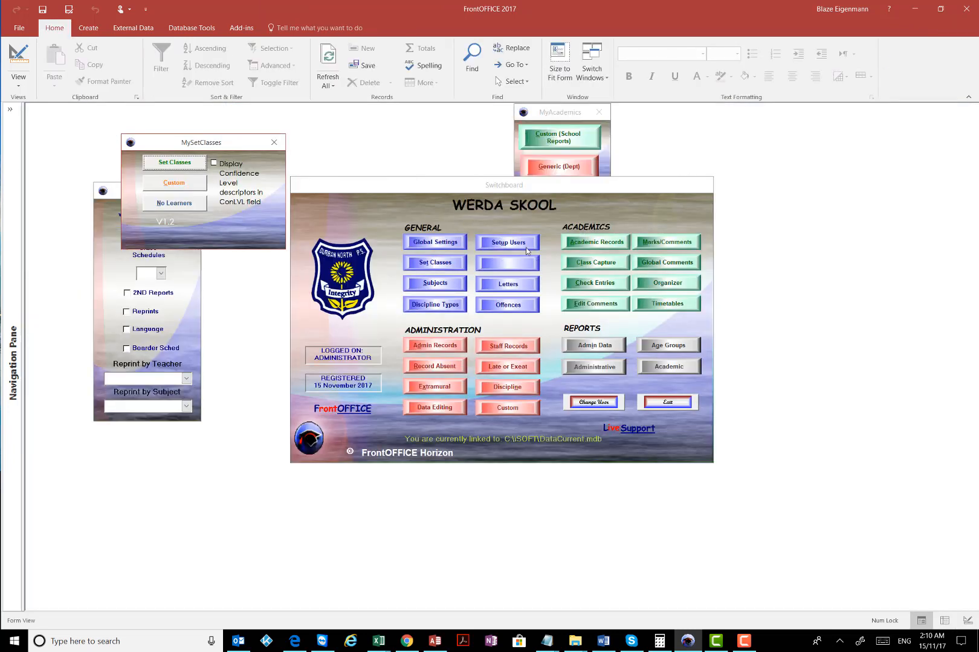
Step: Reopen the Weighting table from Data Editing and set the T4W weight to 0
click(440, 409)
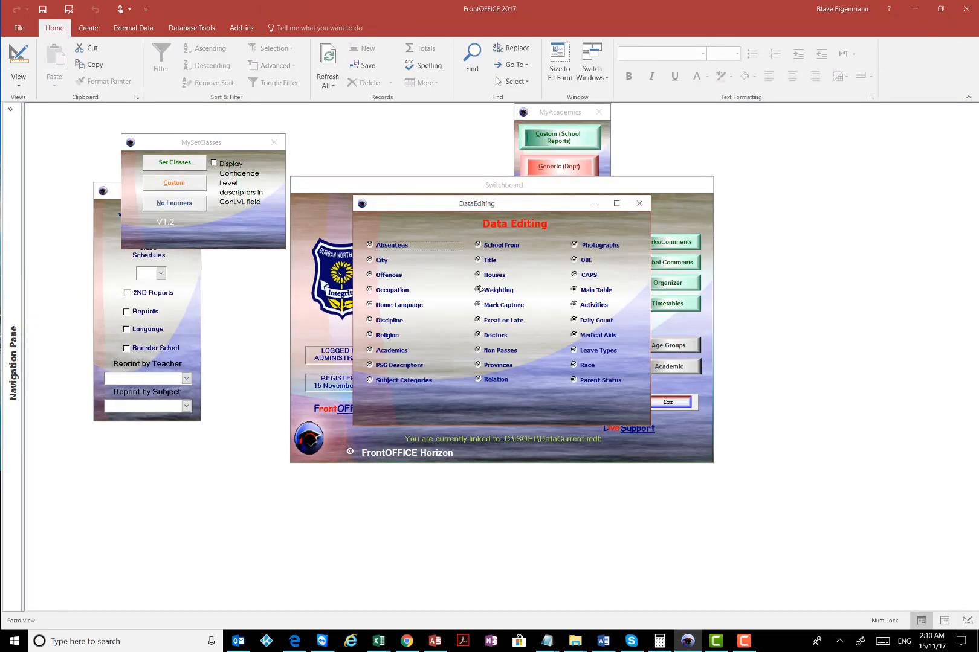
click(481, 290)
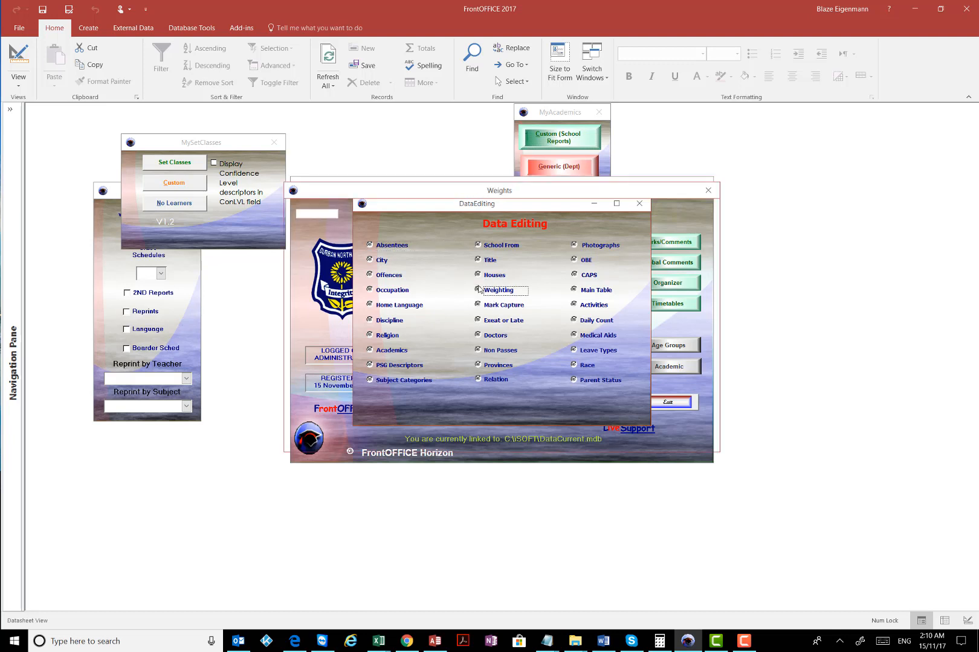
drag(450, 214, 487, 213)
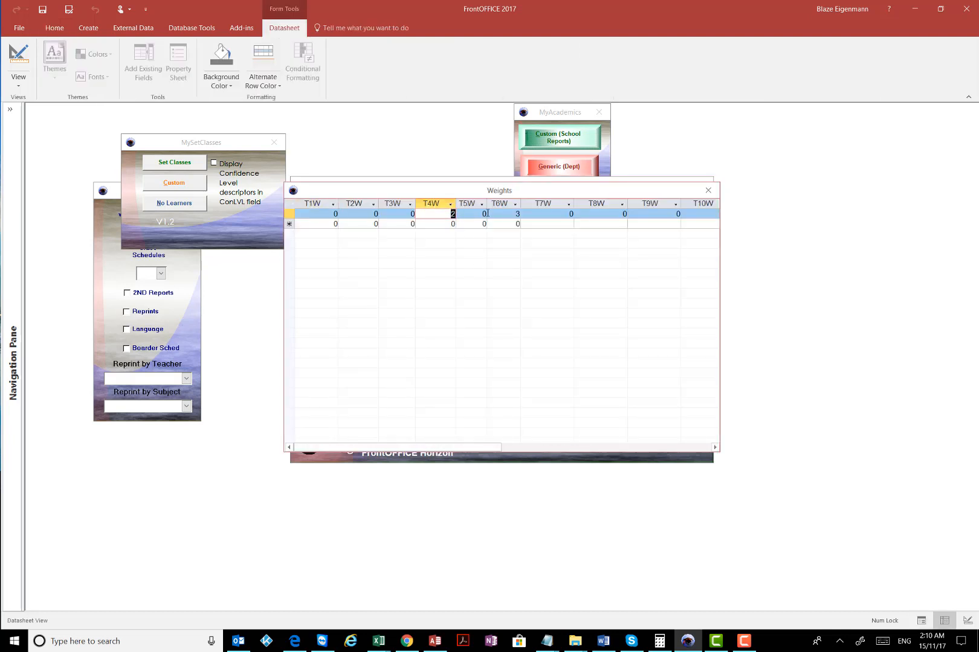
text(0)
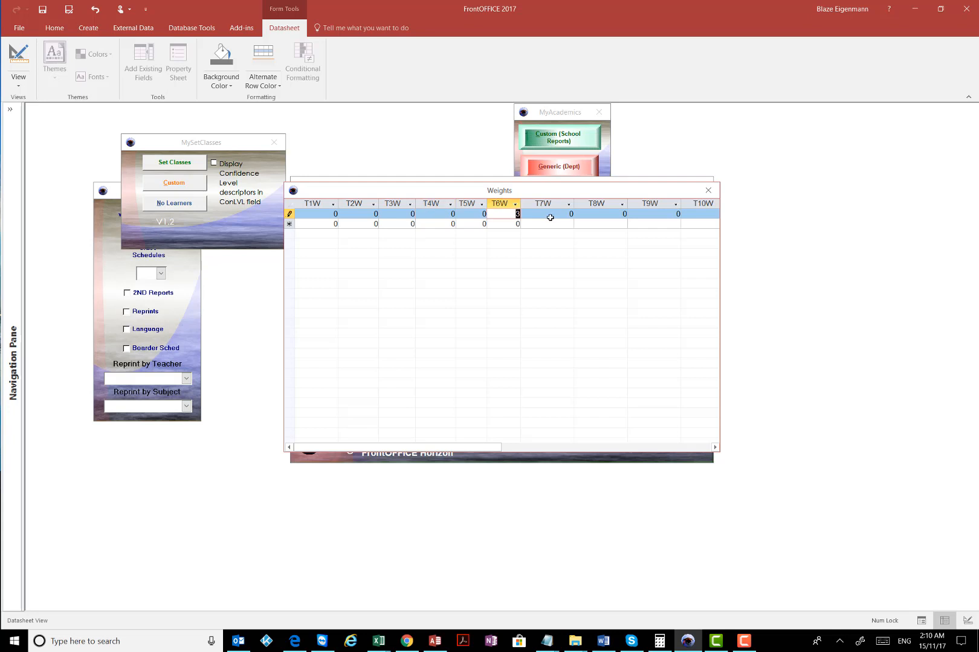
Step: Set the T6W weight to 1 and close the Weights and Data Editing forms
text(1)
click(543, 215)
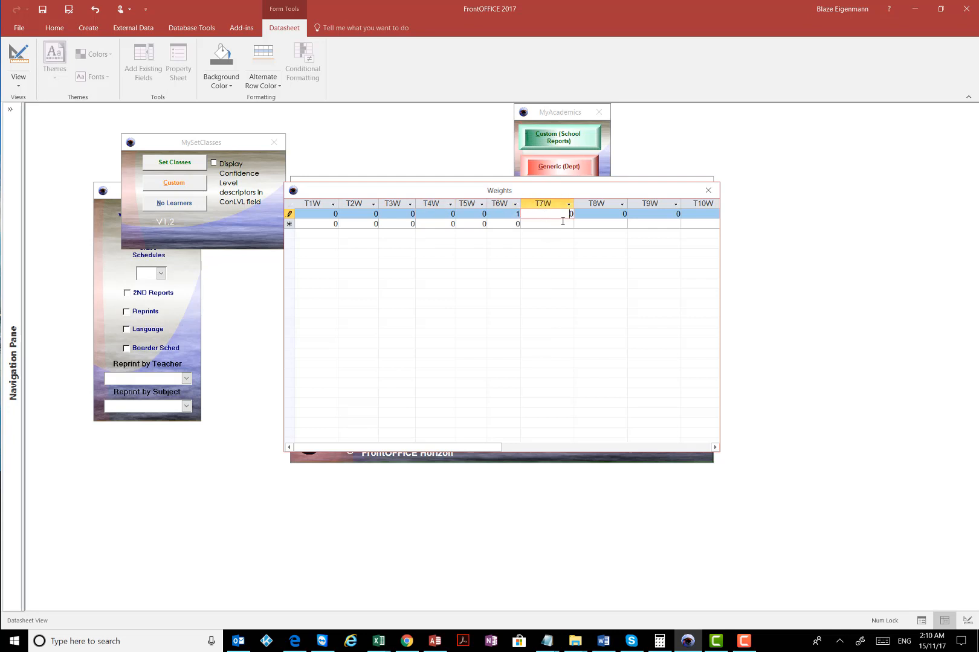
click(605, 216)
click(513, 216)
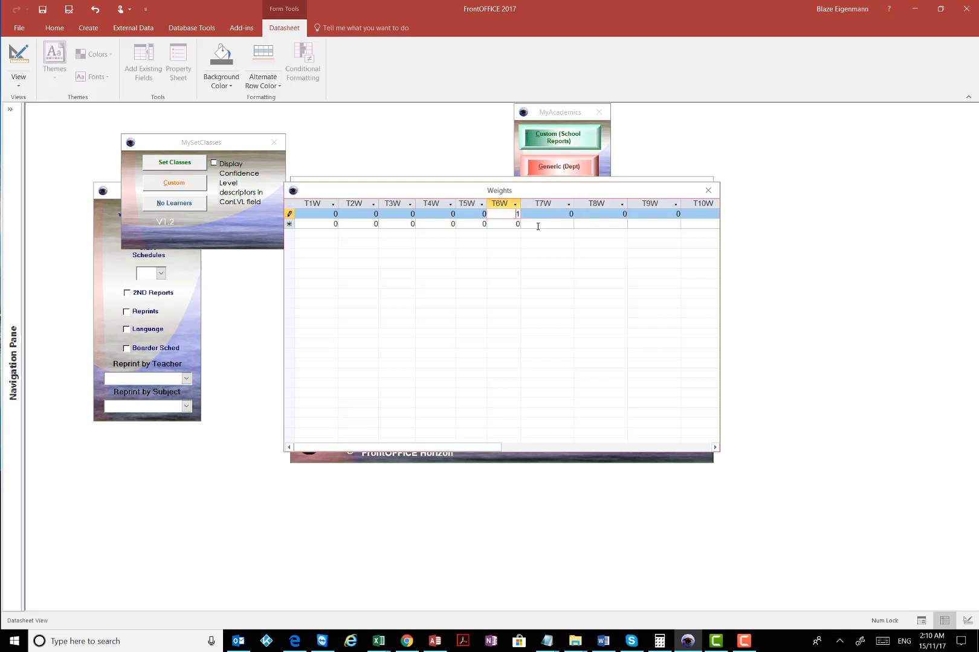
click(561, 215)
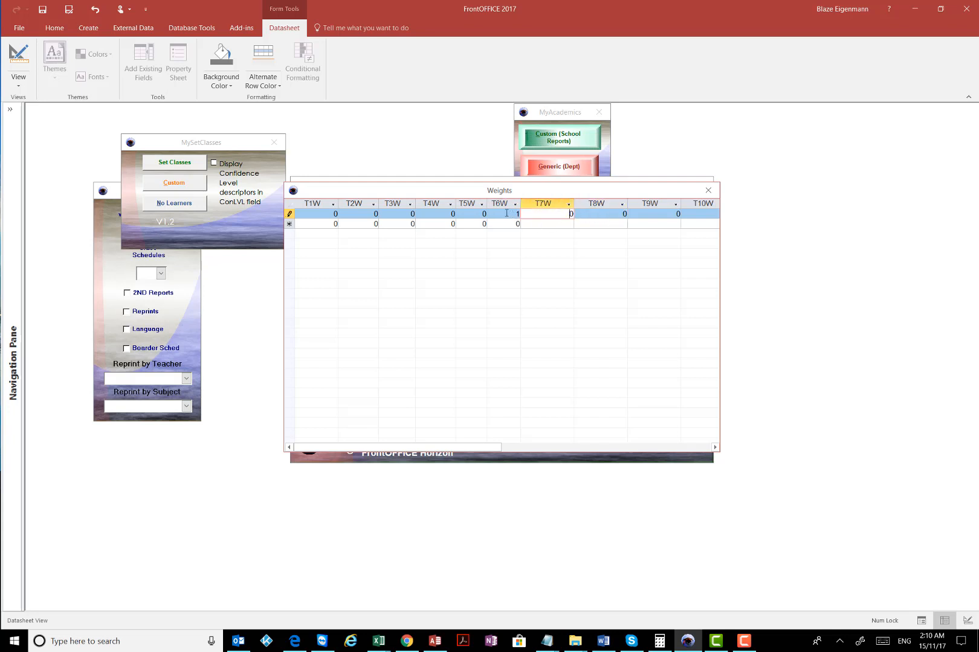
click(506, 214)
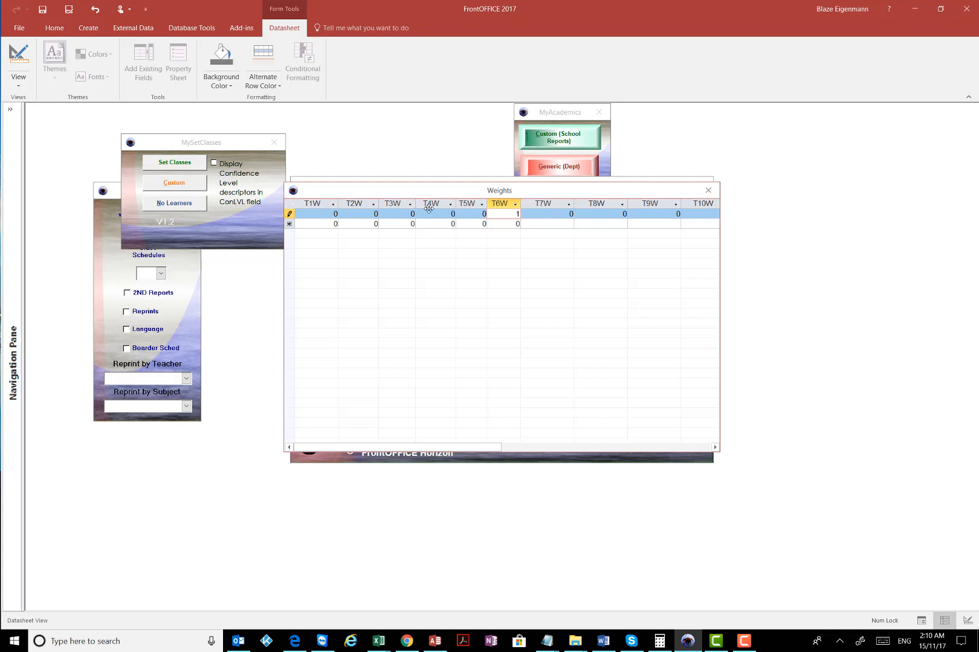
click(709, 191)
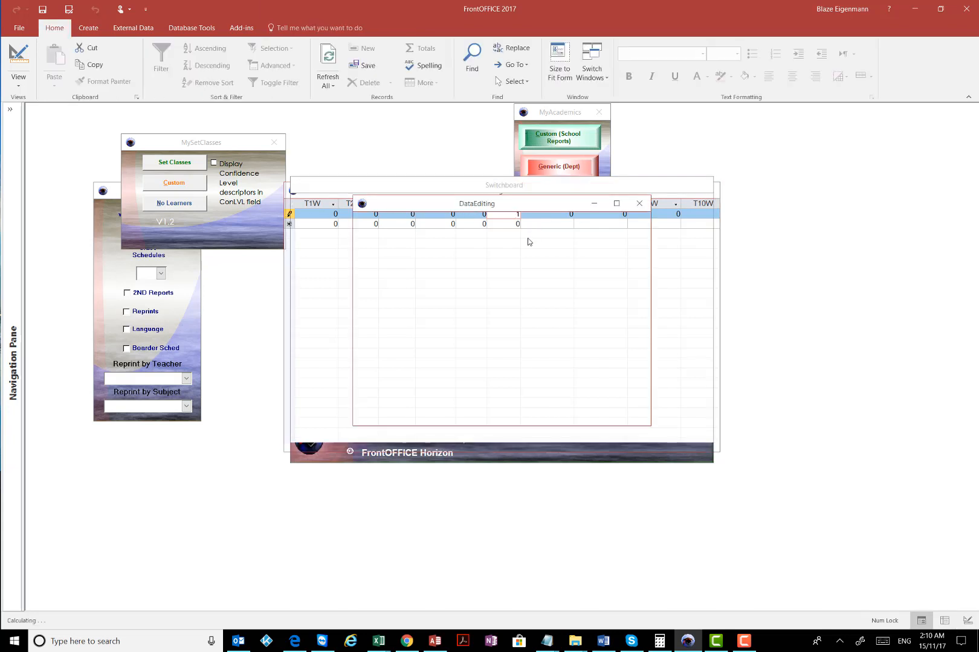
click(639, 203)
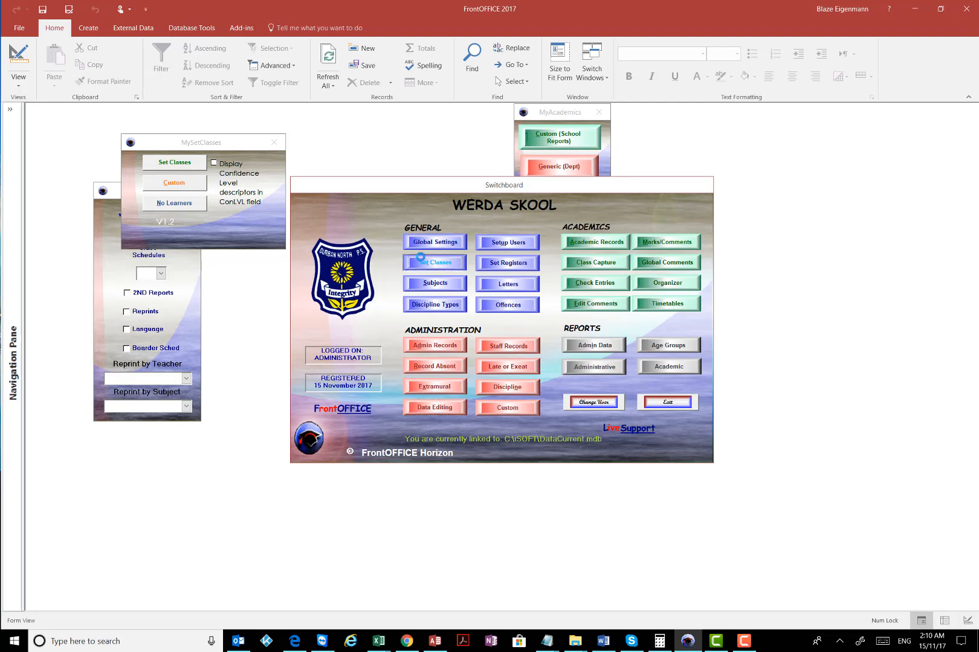
Step: Open the Classes list and highlight its Weighting column to check the class weightings
click(164, 161)
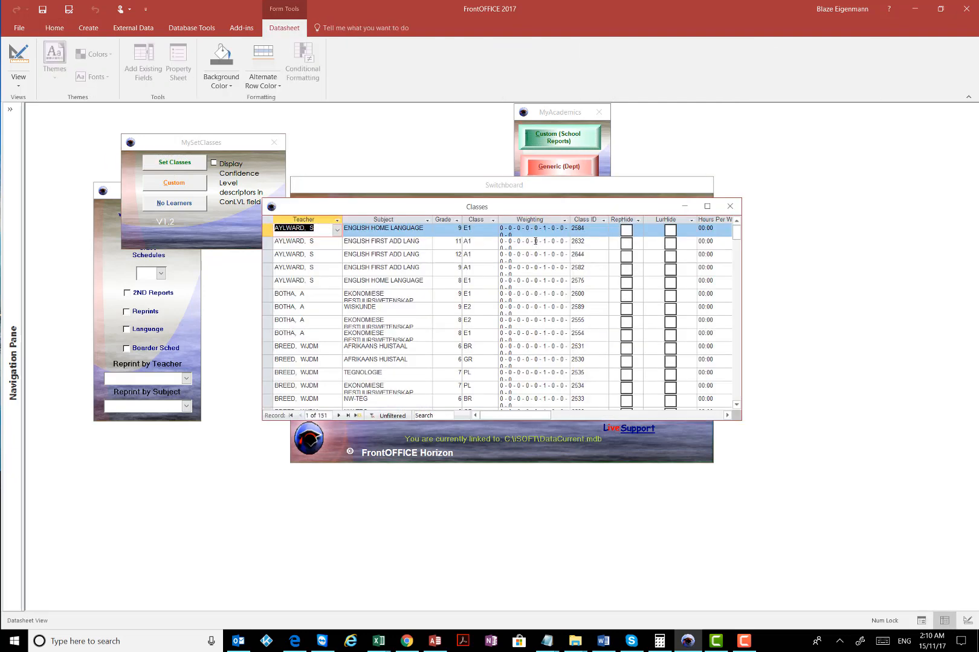
click(536, 222)
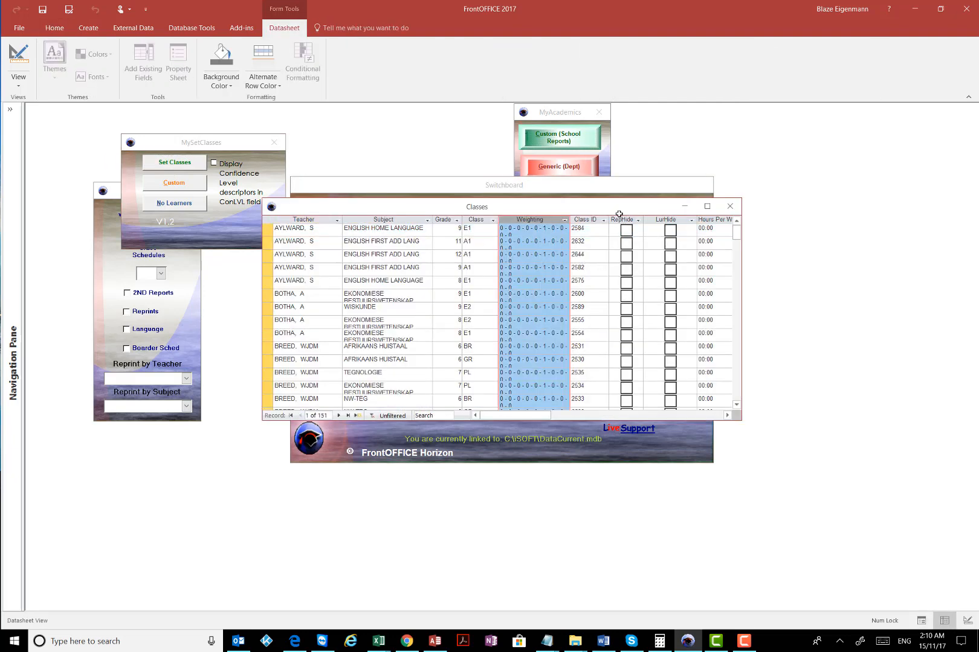
Step: Close the Classes list, the MySetClasses form and the schedules form behind it
click(730, 206)
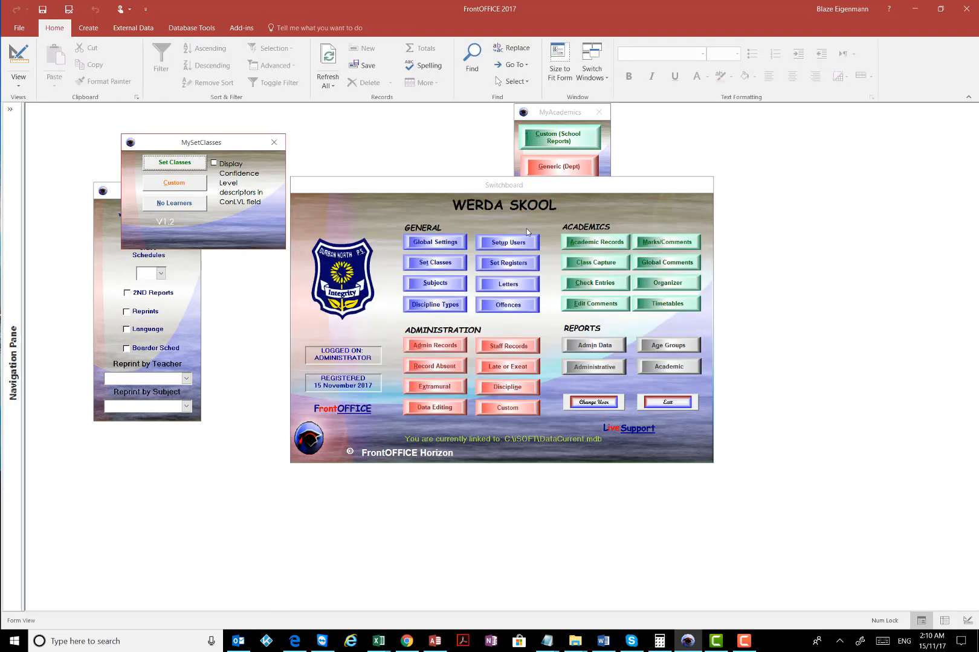
click(274, 142)
click(194, 192)
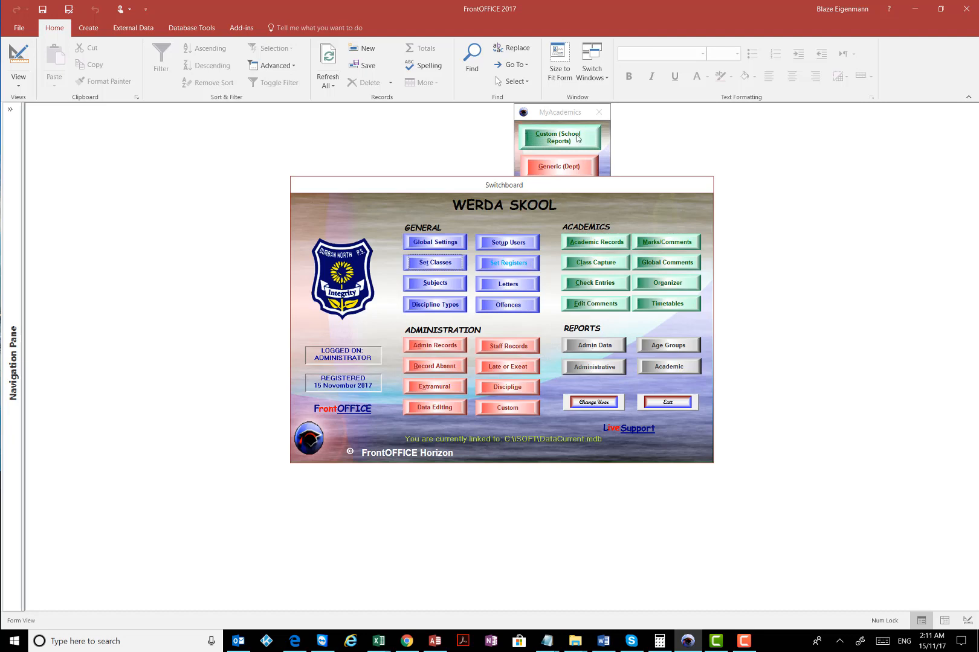
Step: Open the Subjects table maximized and examine the AggFactorPh3 and AggFactorPH2 columns and the SOSIALE WETENSKAPPE row
click(435, 284)
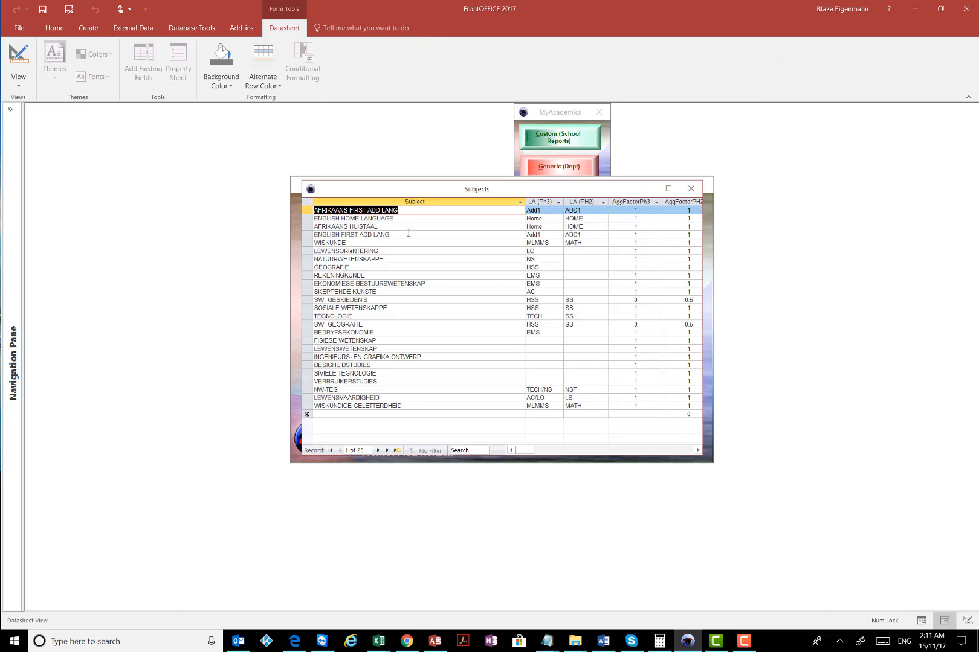
click(668, 189)
click(366, 107)
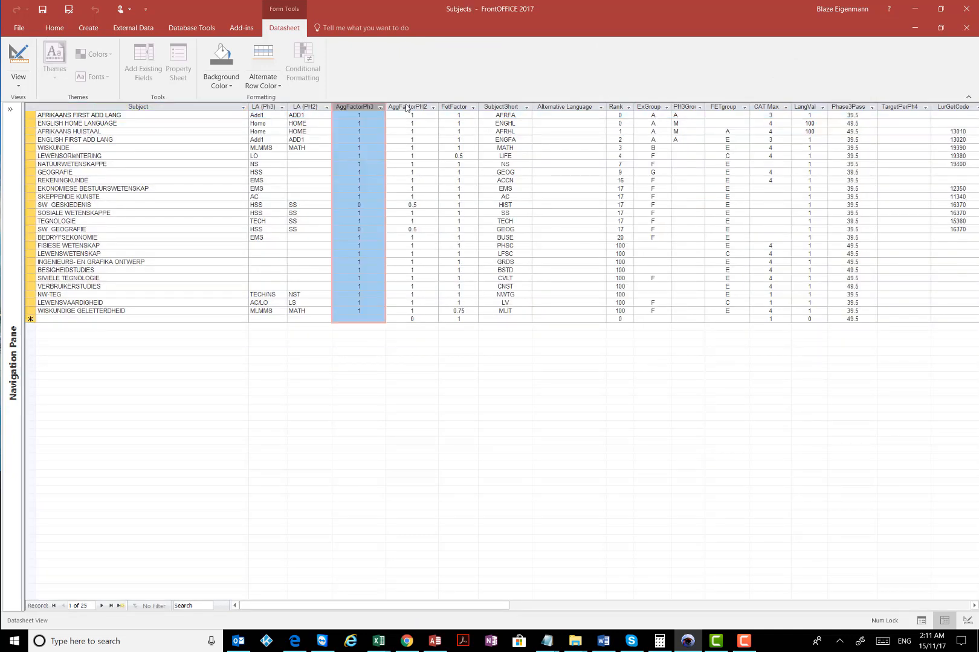
click(406, 107)
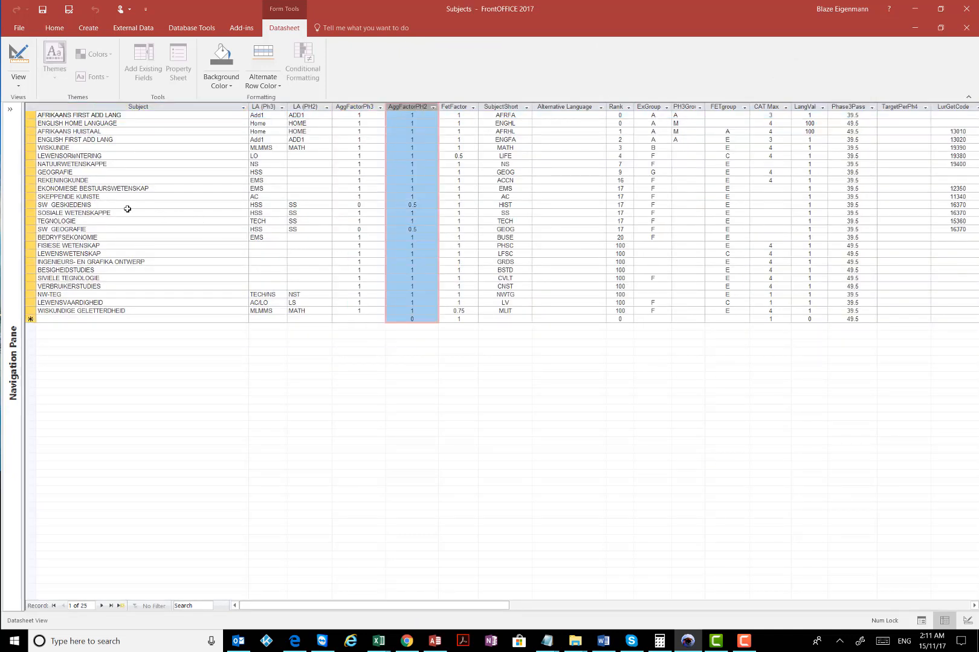
click(128, 209)
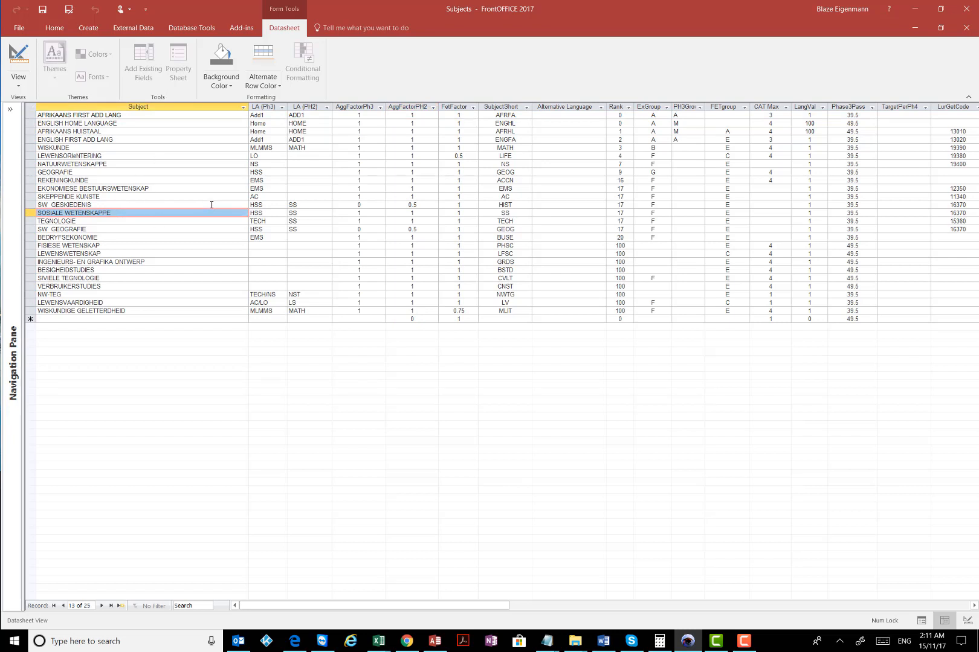
click(133, 214)
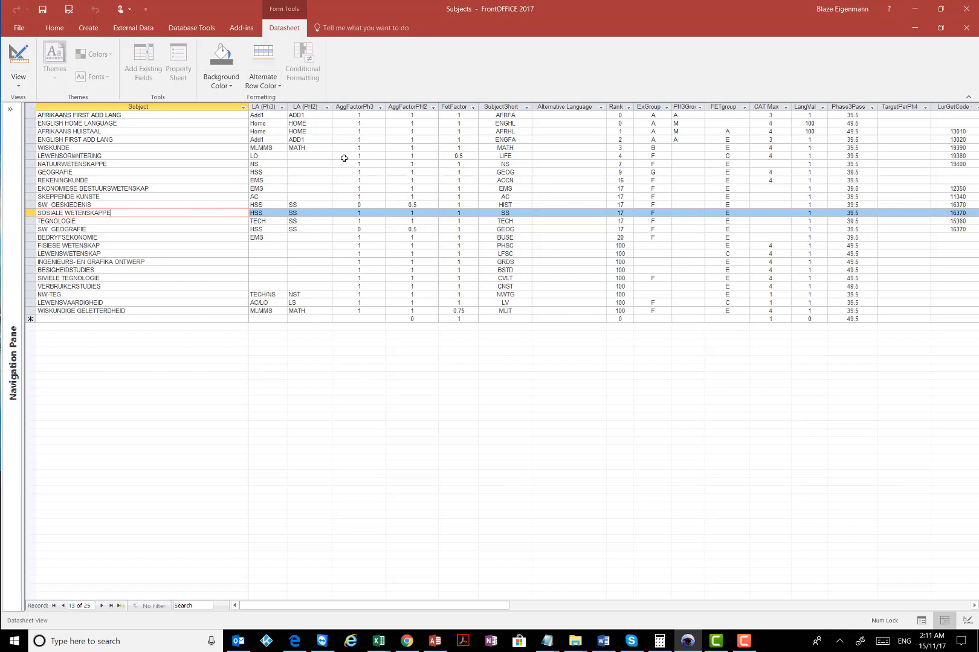
Step: Check the AggFactorPH2 values, including SW GESKIEDENIS, and the FetFactor column, and close the Subjects table
click(402, 140)
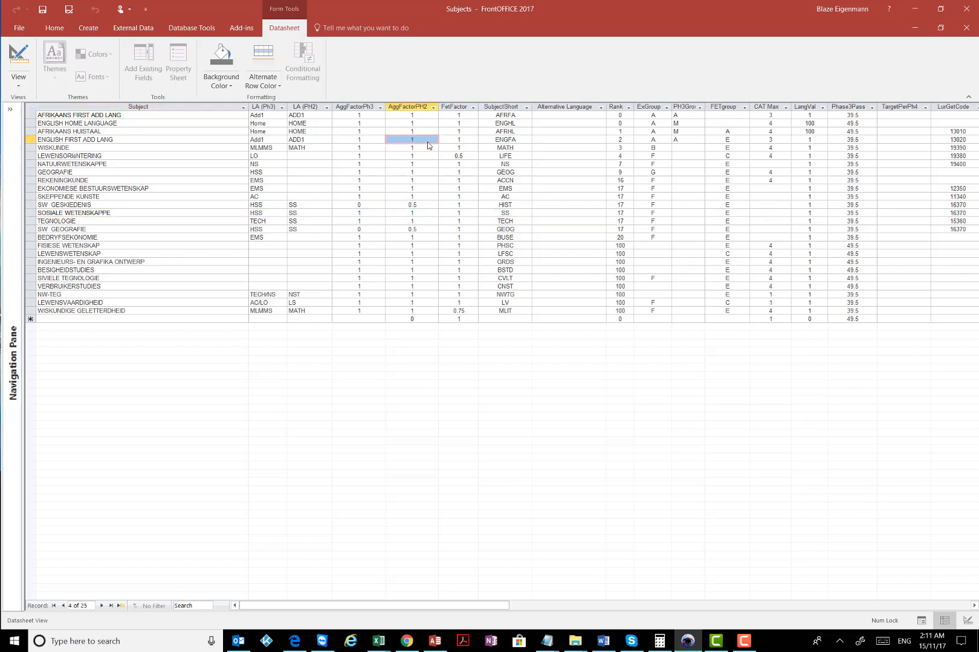
drag(423, 139, 410, 109)
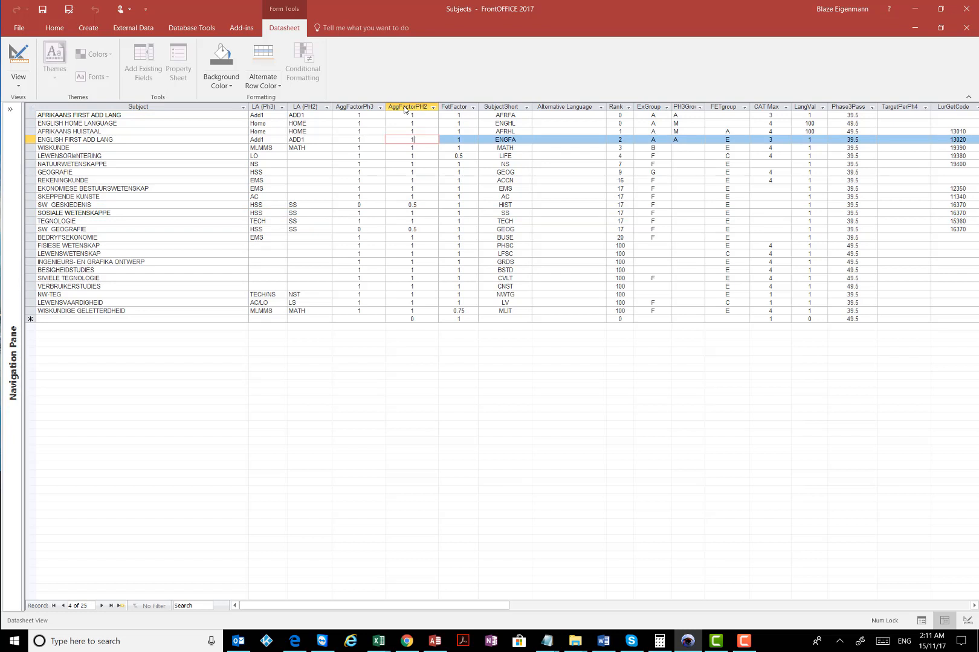
click(405, 107)
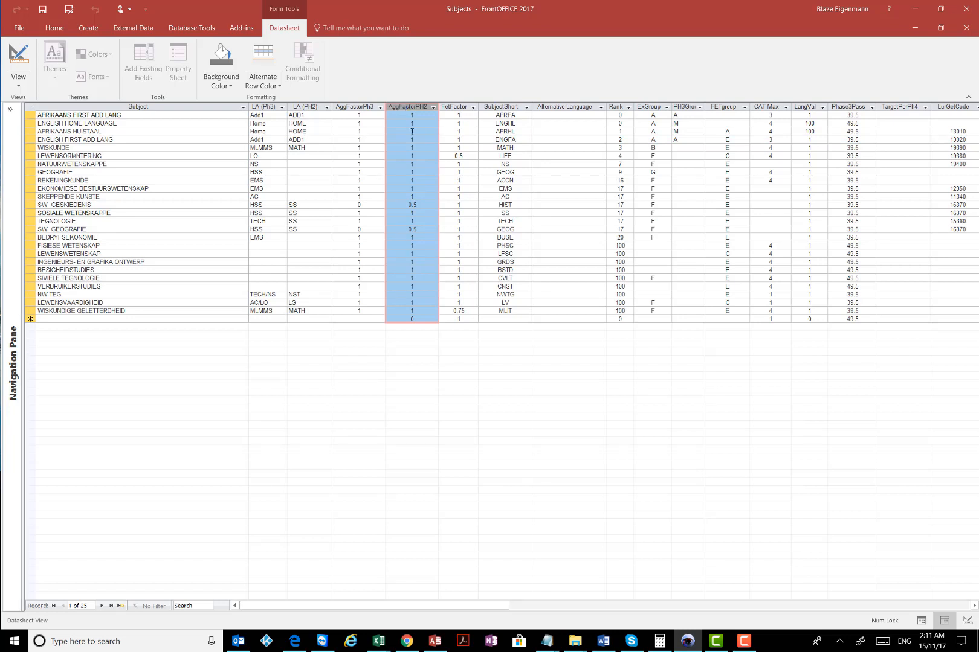
click(419, 206)
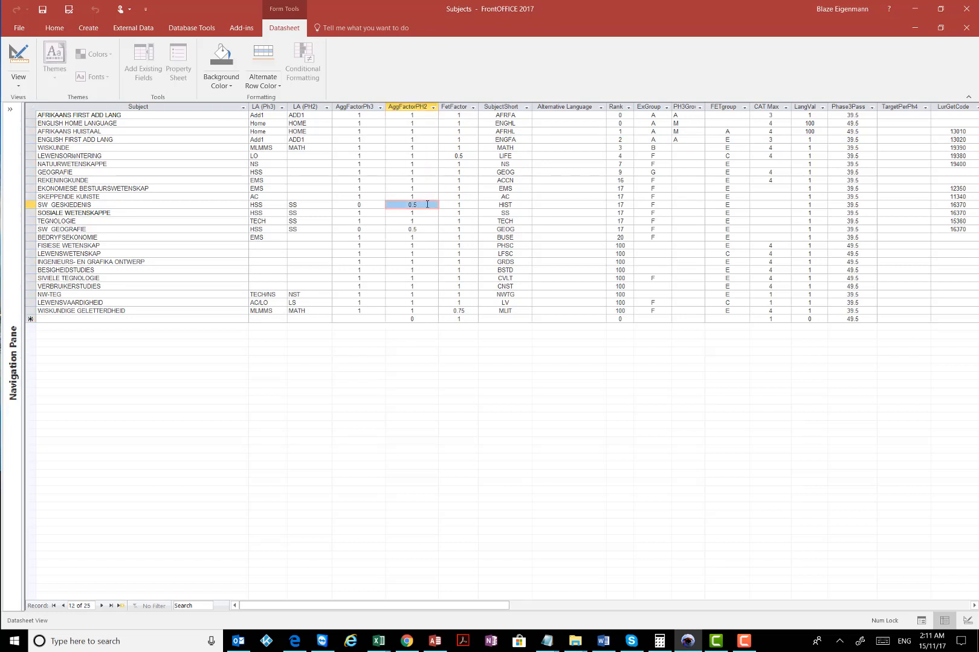
click(427, 204)
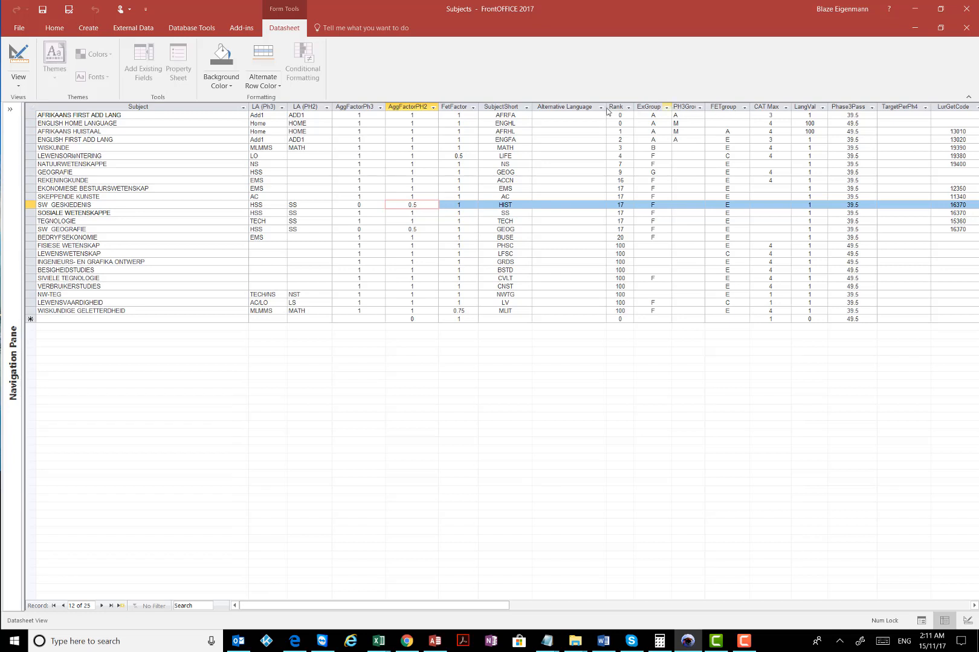
click(459, 108)
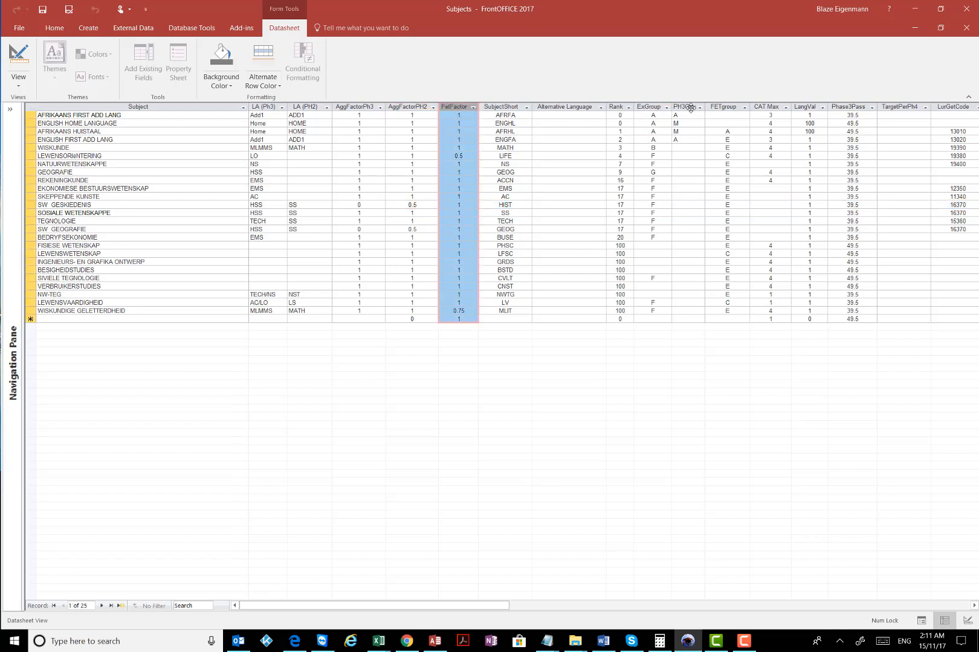
click(966, 28)
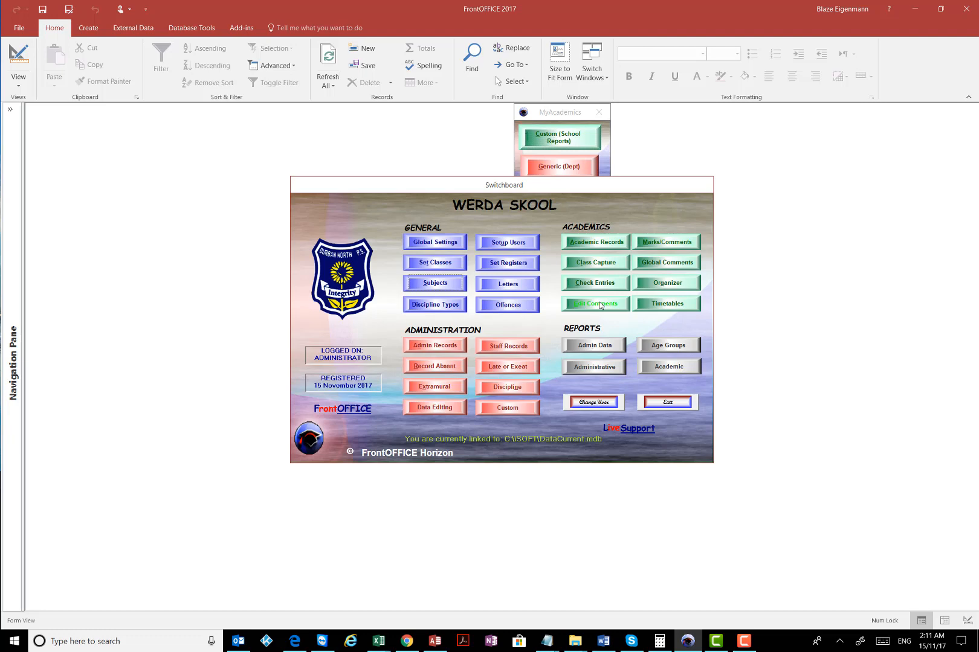
Step: Open the Sams Export settings in the LURITS/SAMS Extra form of the Global Settings
click(442, 245)
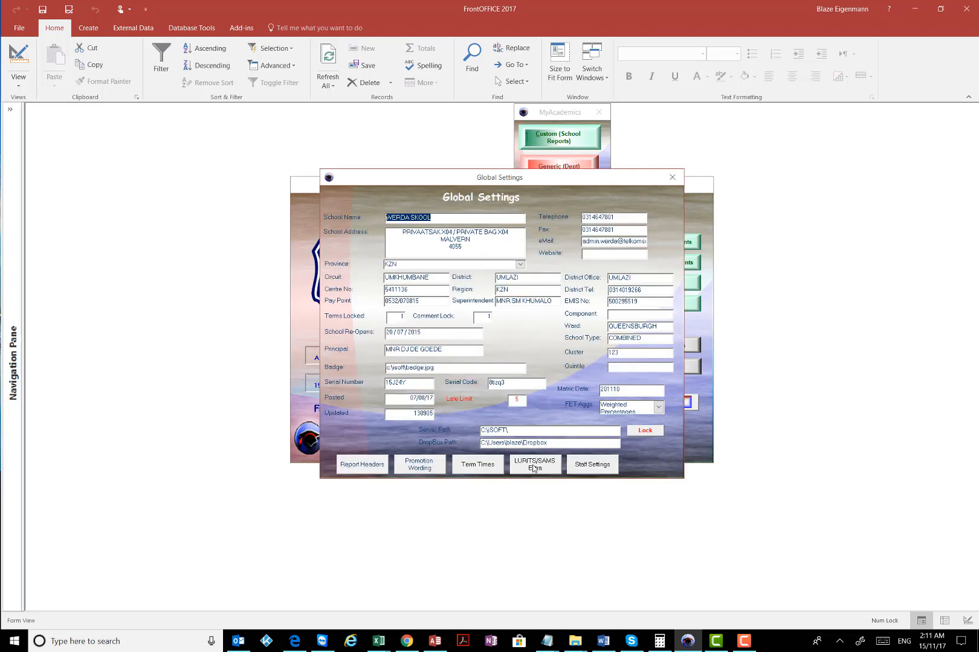
click(534, 465)
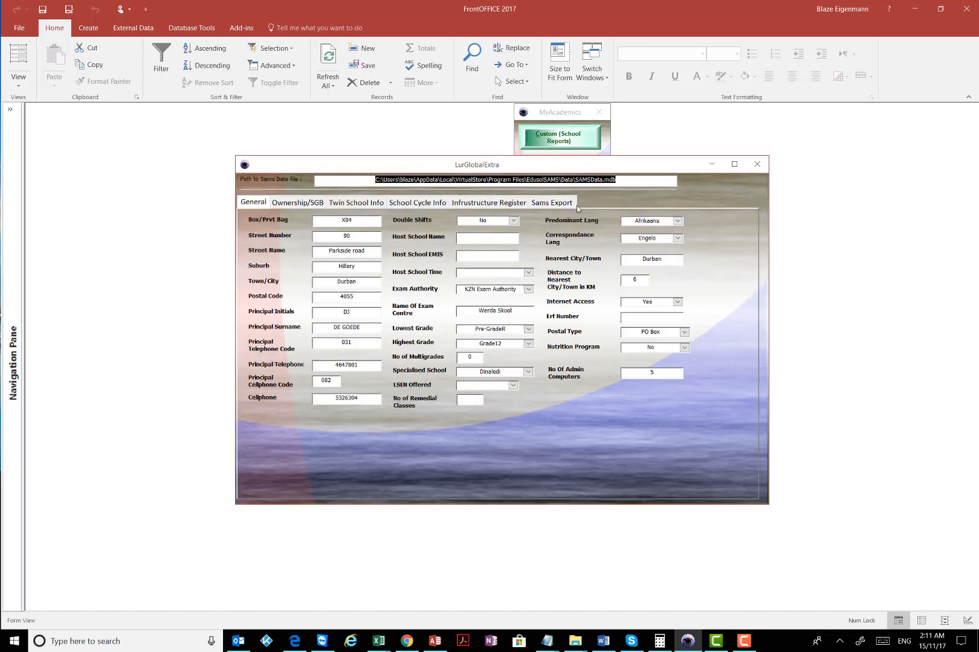
click(554, 205)
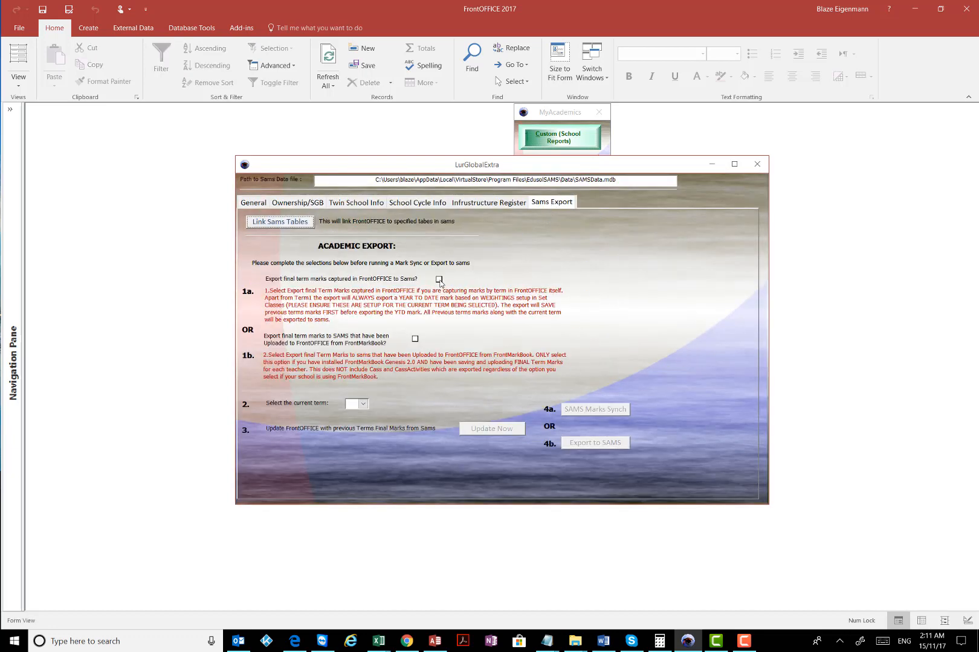
Step: Enable exporting final term marks captured in FrontOFFICE, view the current term choices, clear the option and close both settings forms
click(439, 279)
click(363, 405)
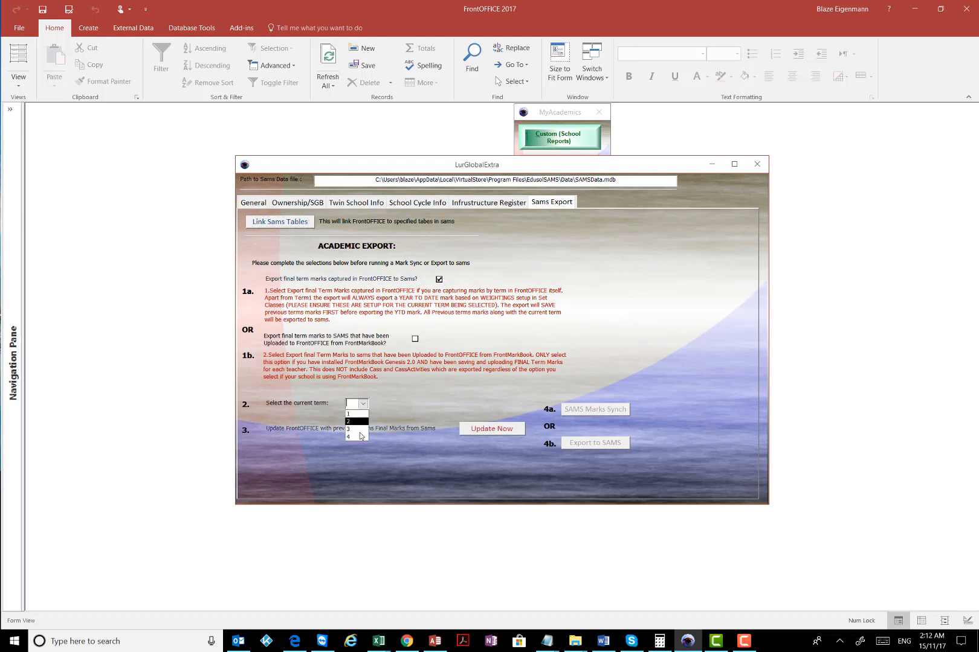
click(439, 280)
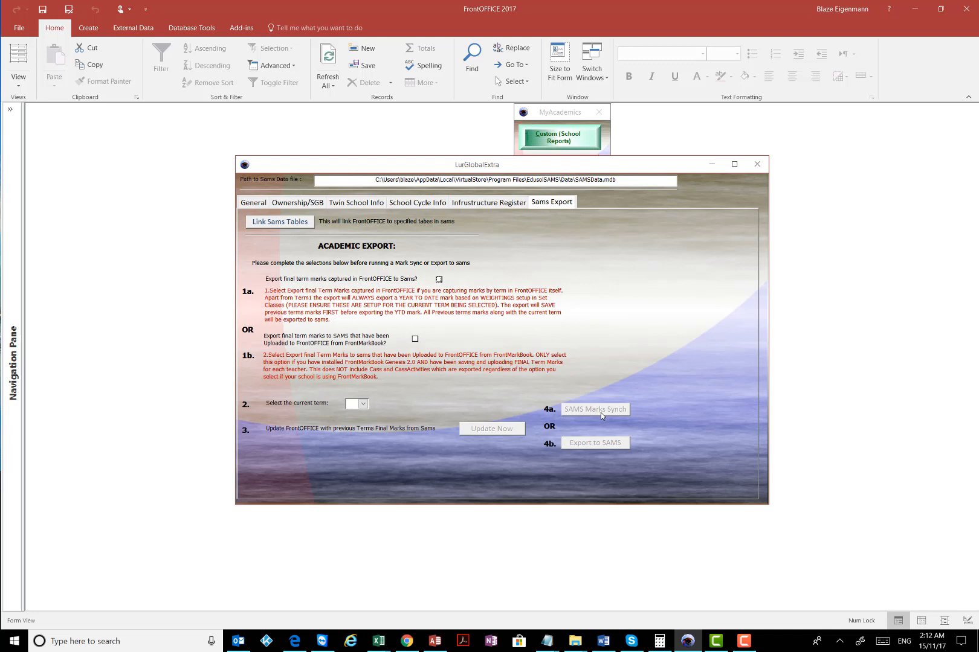
click(758, 165)
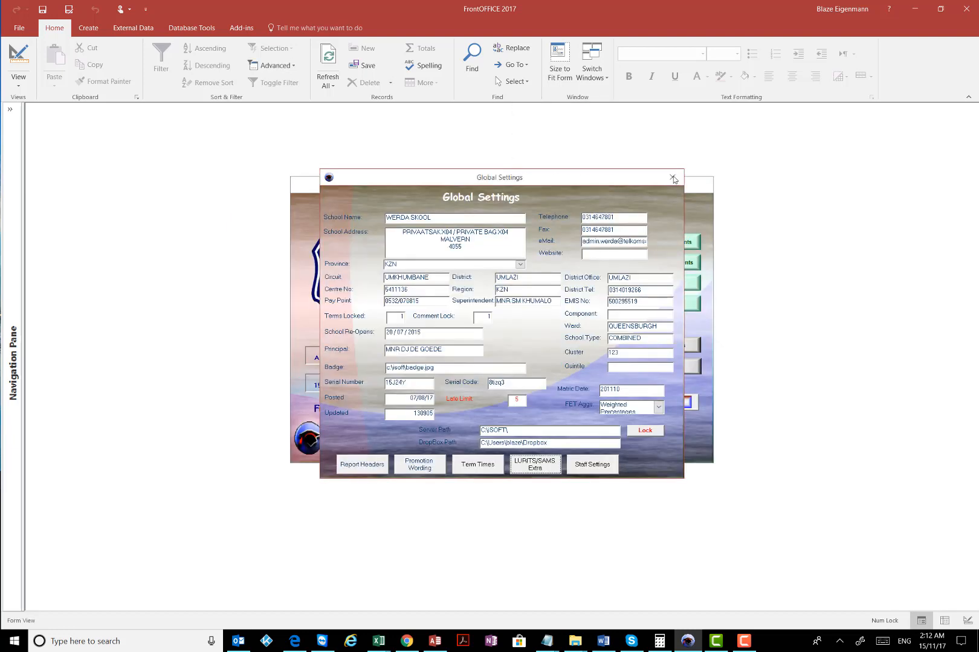
click(672, 178)
Step: Exit FrontOFFICE and clear the remaining Access and Excel windows off the desktop
click(674, 408)
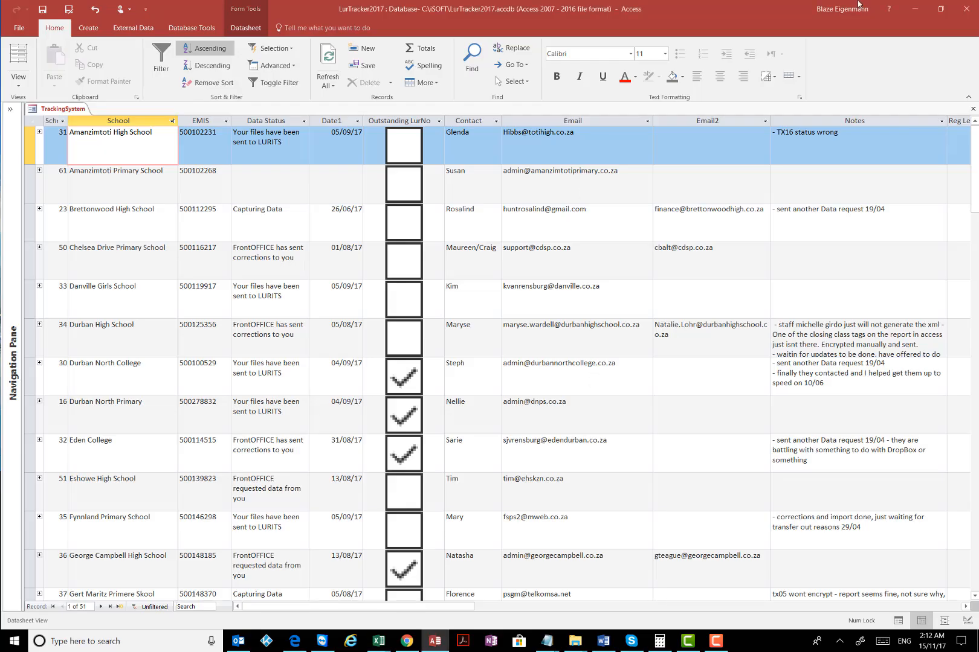
click(915, 13)
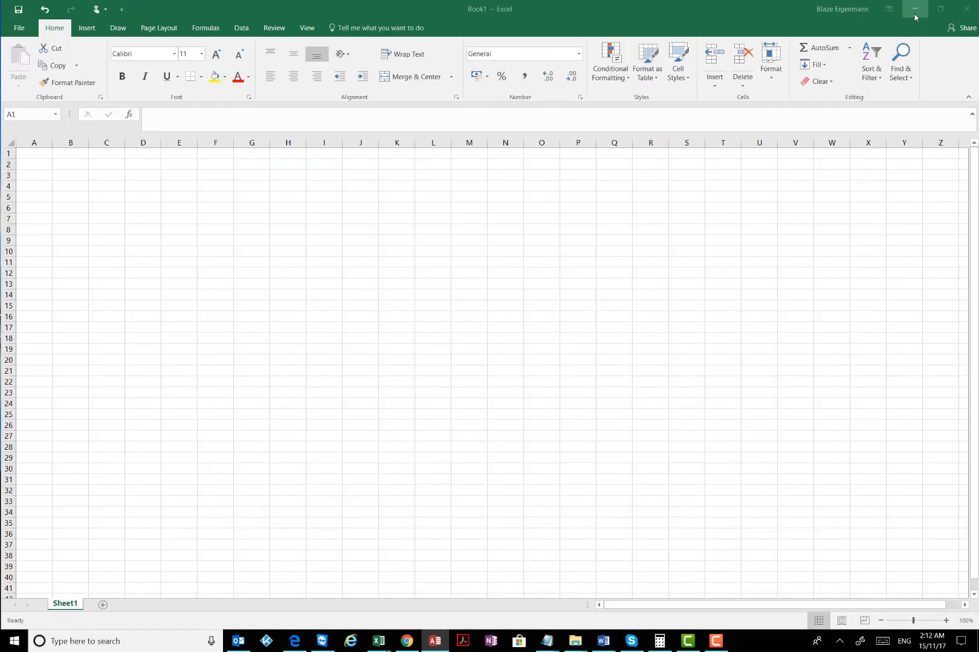
click(914, 14)
click(749, 60)
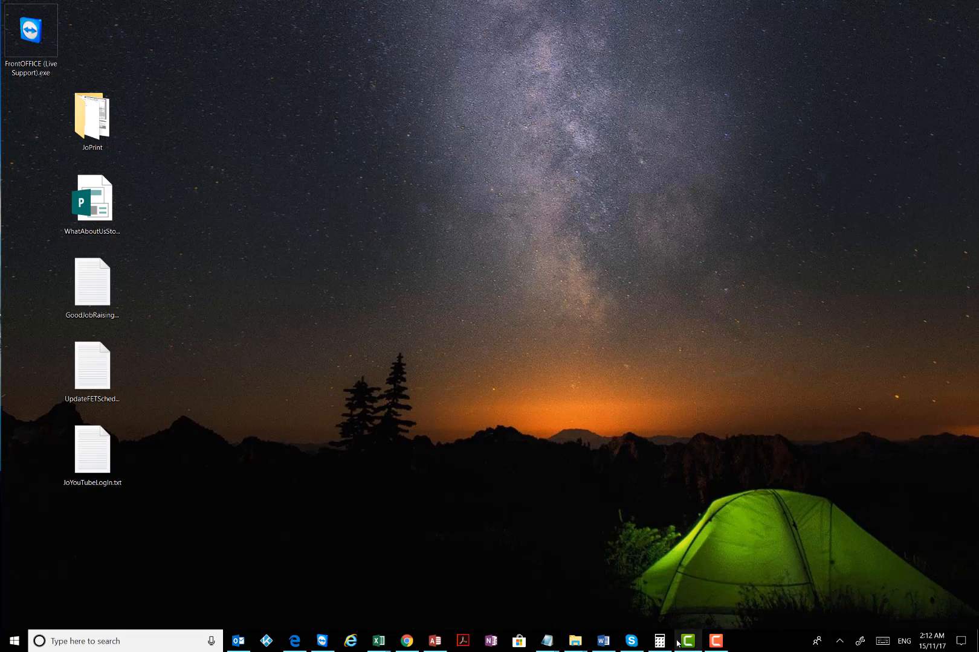
Step: Switch to the Apps folder and launch EdusolSAMS.exe to reach the SA-SAMS main menu
mouse_move(575, 637)
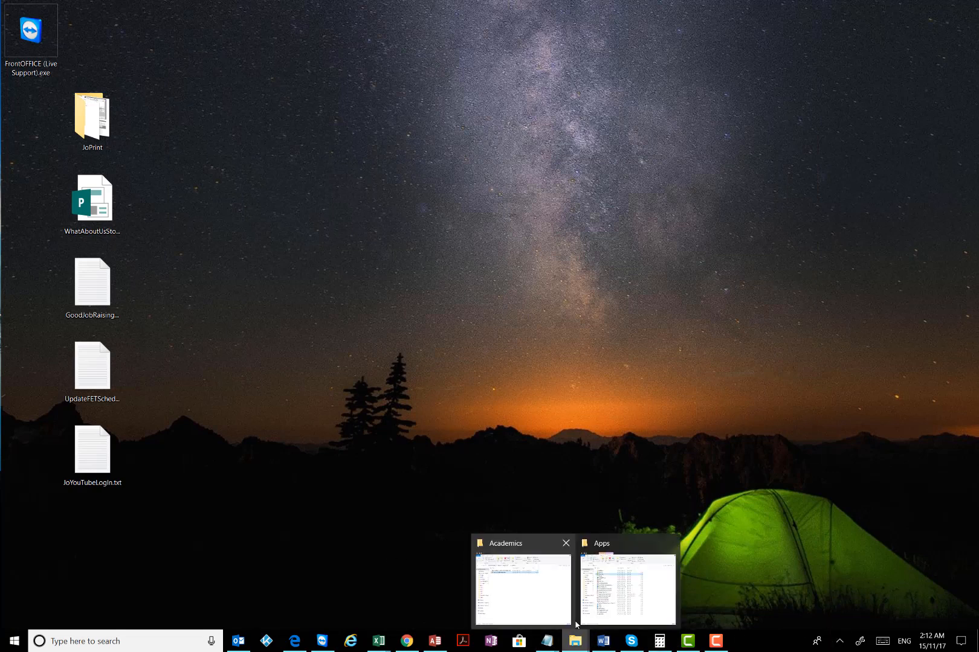
click(651, 585)
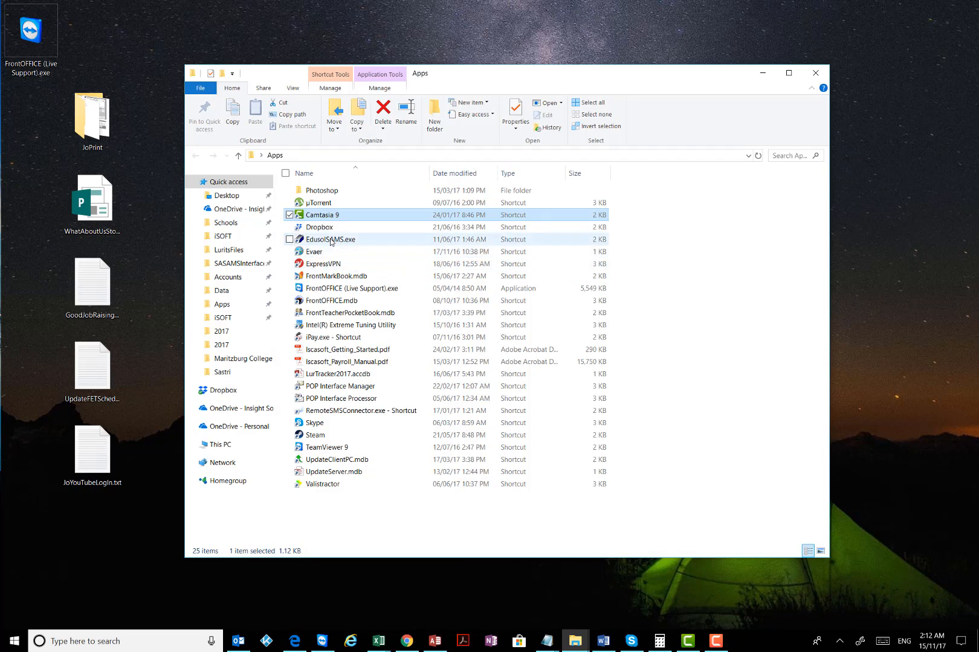
double_click(331, 240)
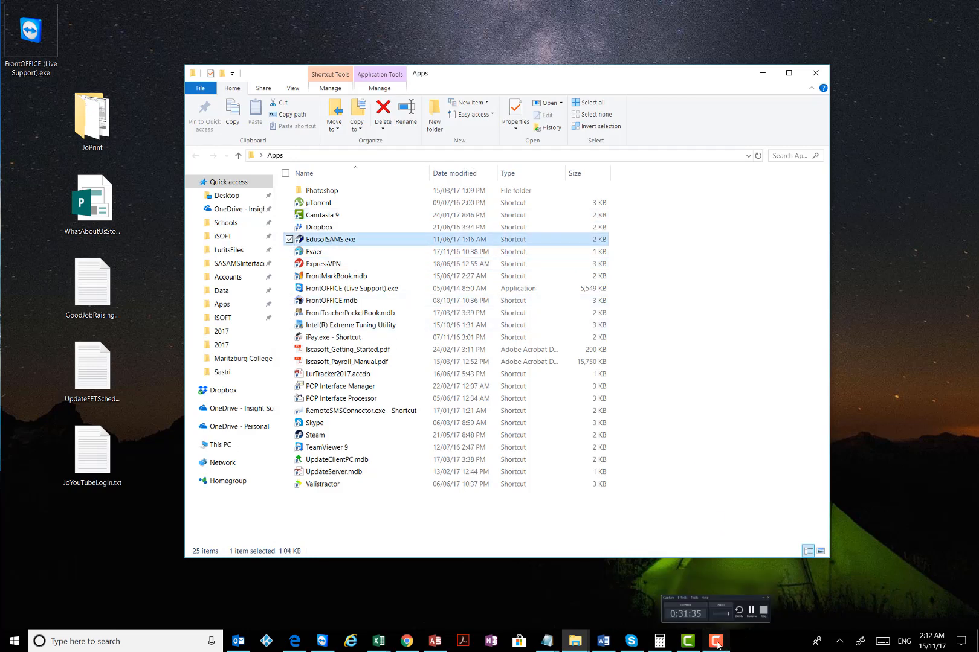
click(644, 487)
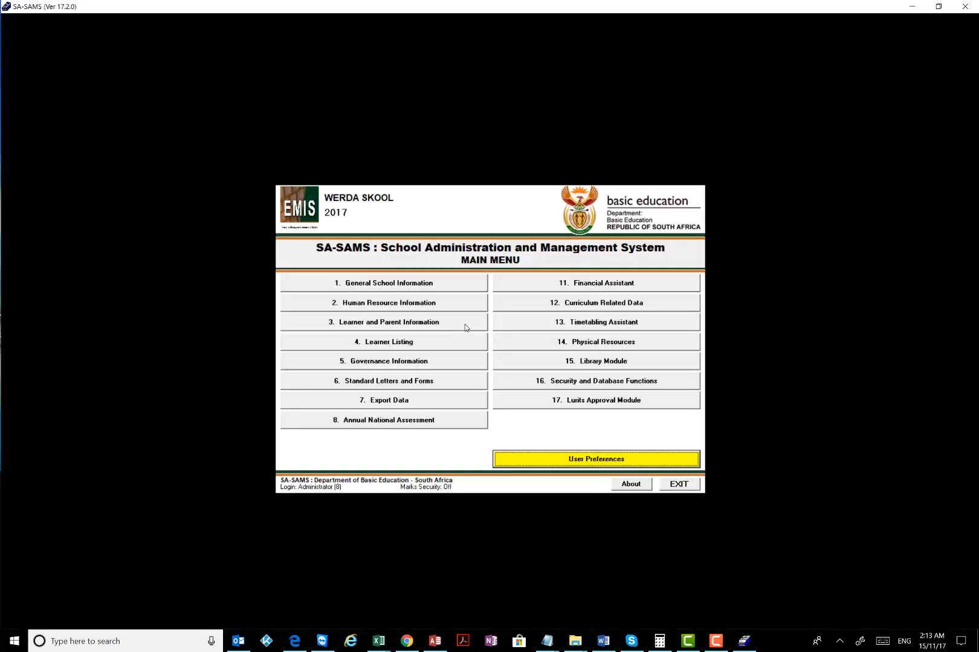
Step: Open the Gr 4 - 9 Schedule among the Department Mark Schedules per Grade in Curriculum Related Schedules and Printouts
click(582, 301)
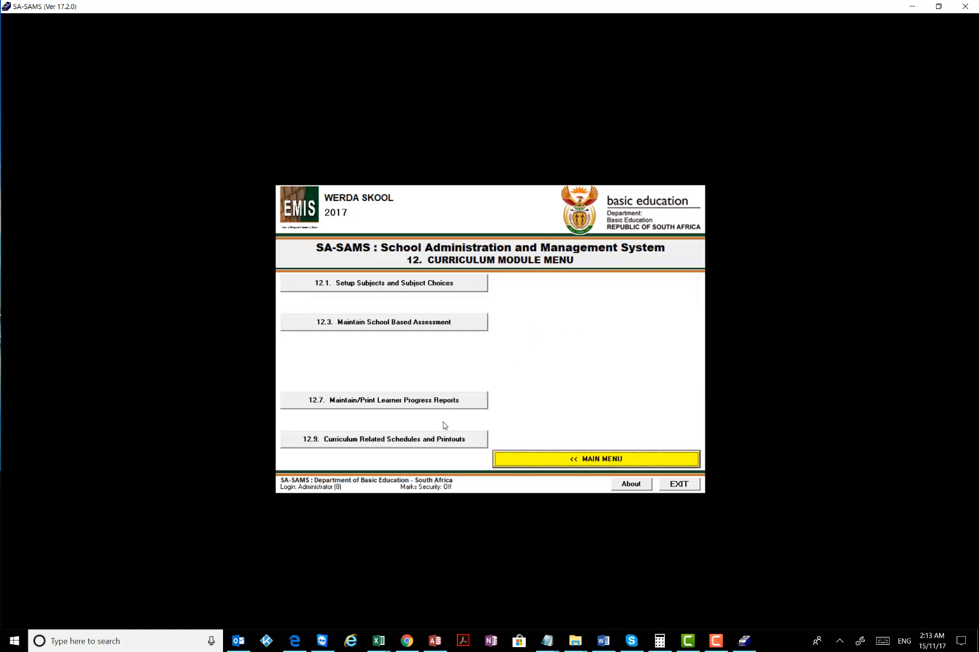
click(406, 402)
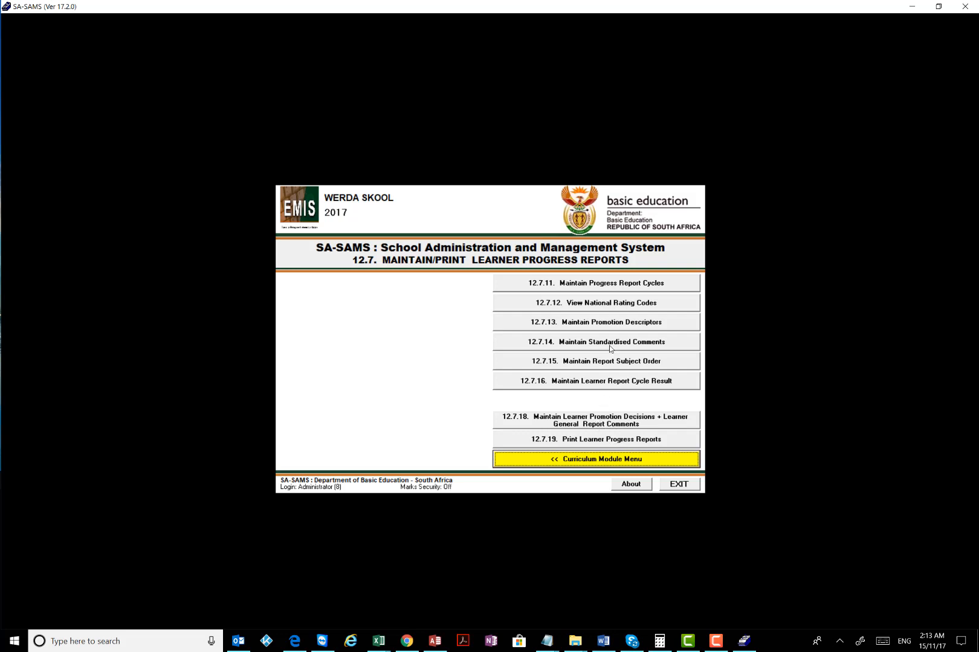
click(586, 460)
click(390, 440)
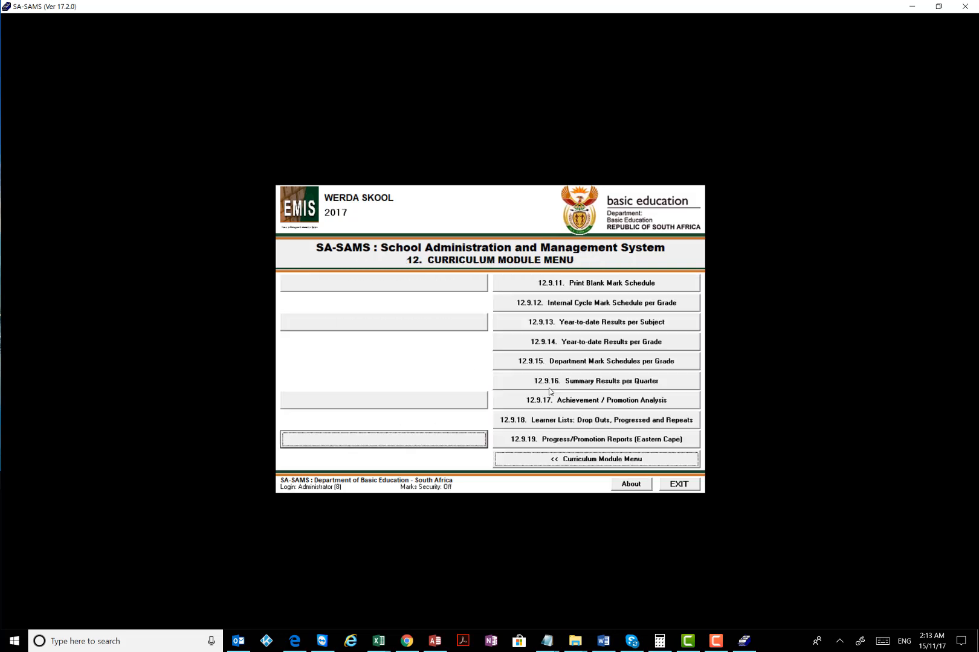
click(589, 362)
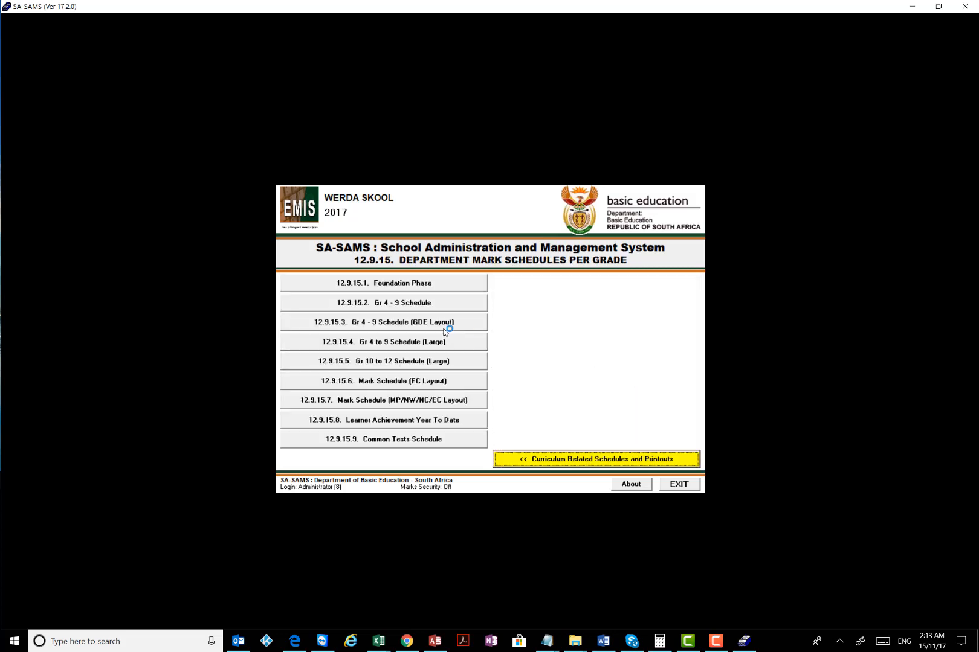
click(393, 304)
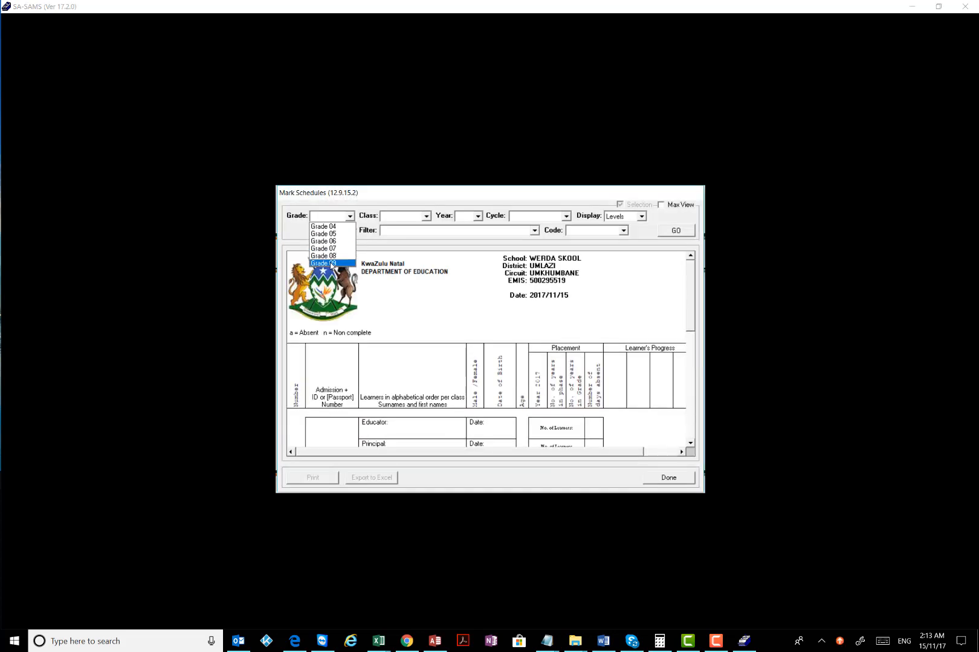
Step: Generate the Grade 09 mark schedule for all classes, 2017 Term4 and all learners, displaying Marks instead of Levels
click(331, 264)
click(397, 226)
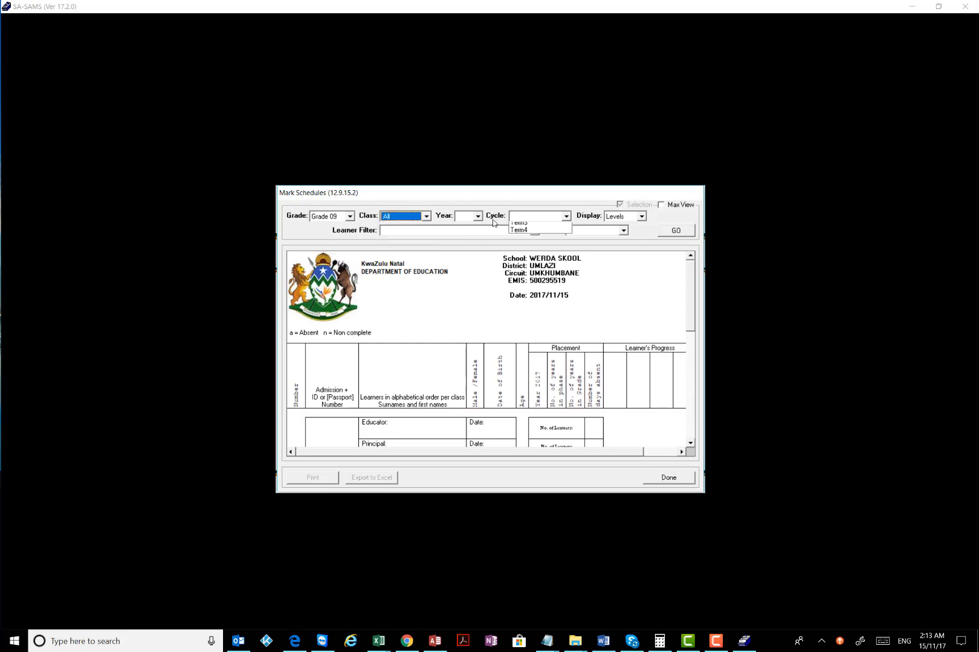
click(563, 245)
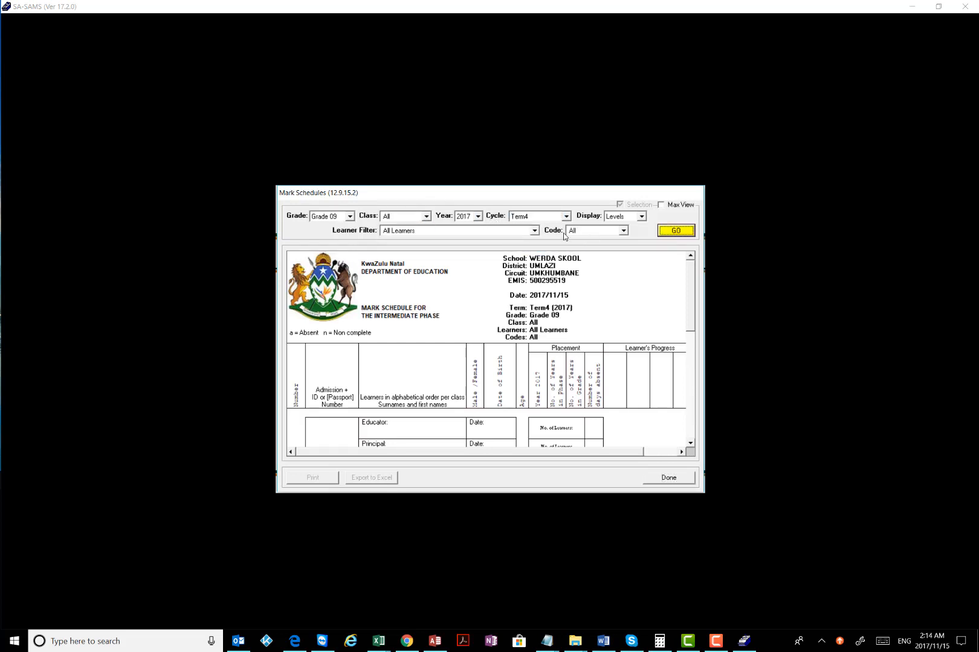
click(643, 217)
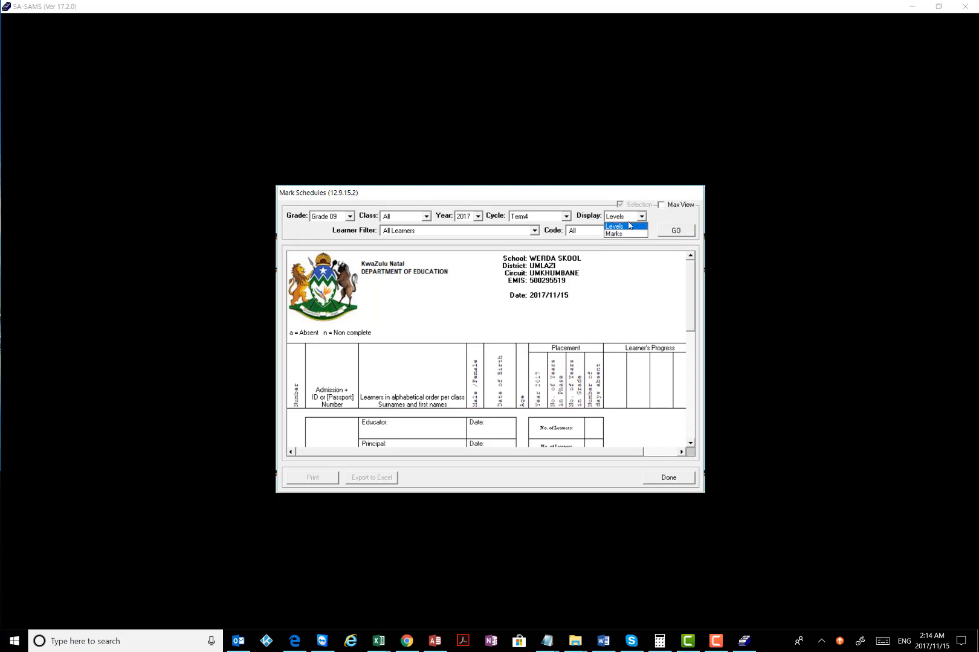
click(621, 234)
click(676, 232)
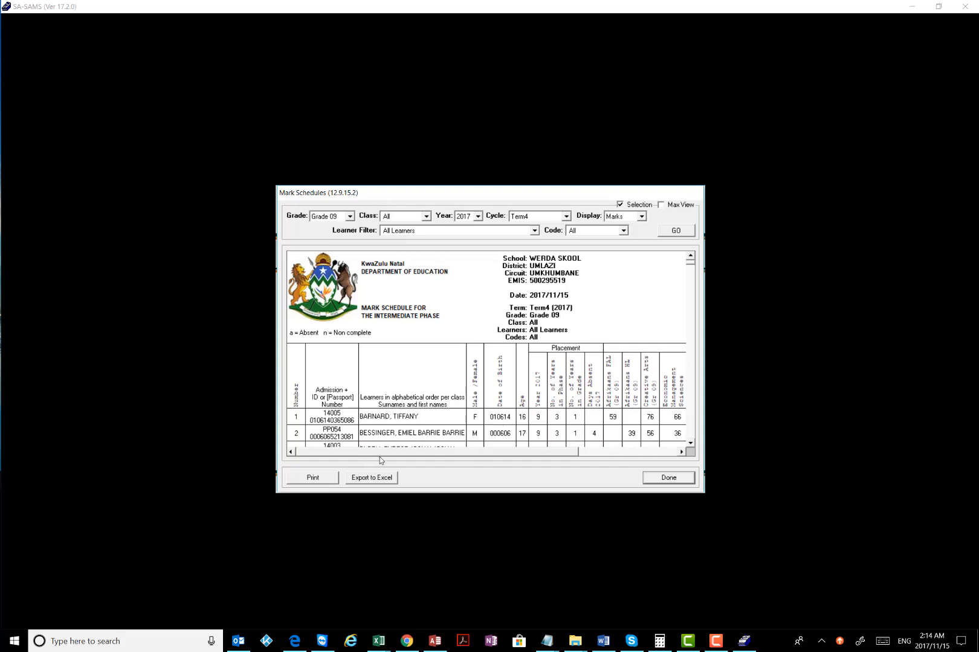
Step: Open the schedule's print preview and print it with the Microsoft Print to PDF printer
click(323, 476)
key(Return)
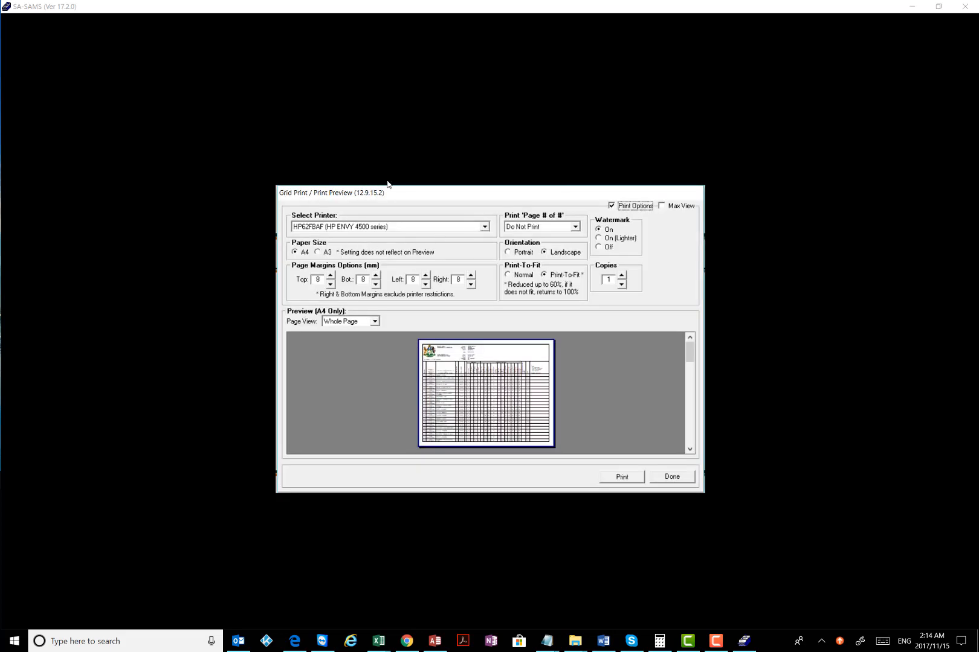
click(484, 227)
click(341, 259)
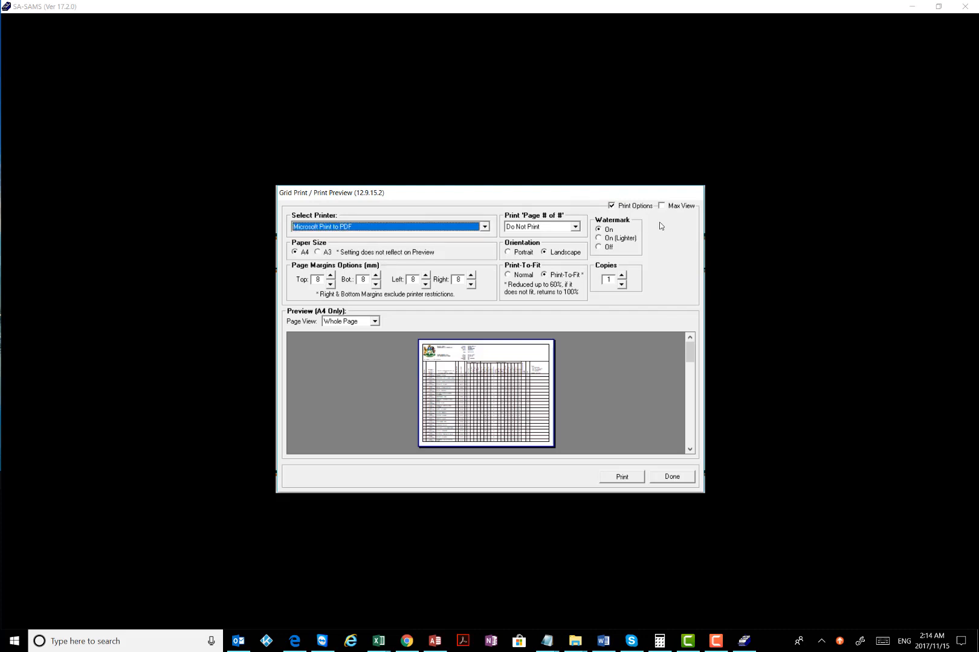
click(622, 478)
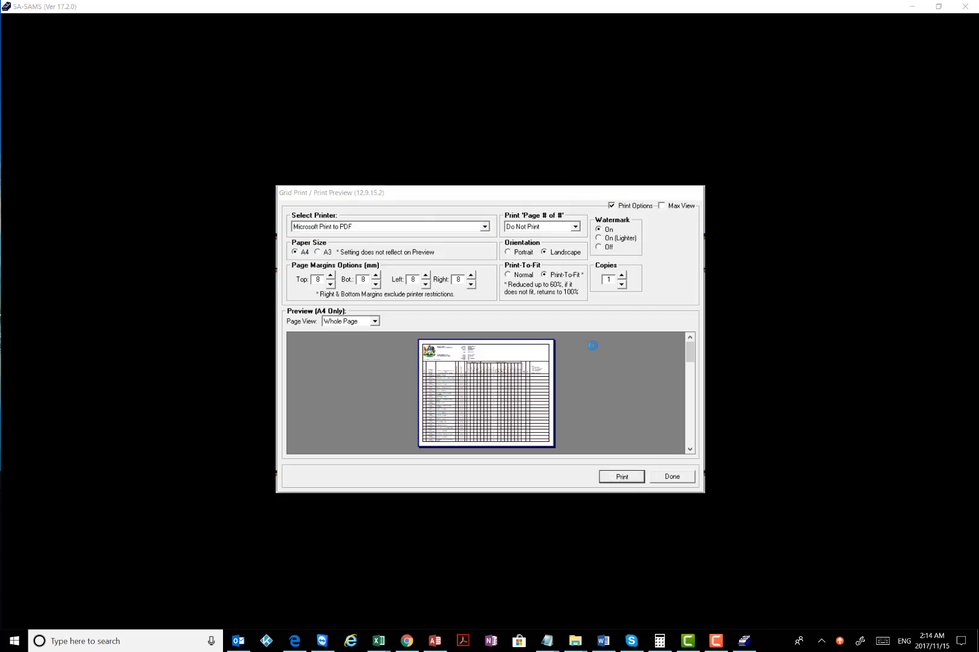
click(484, 360)
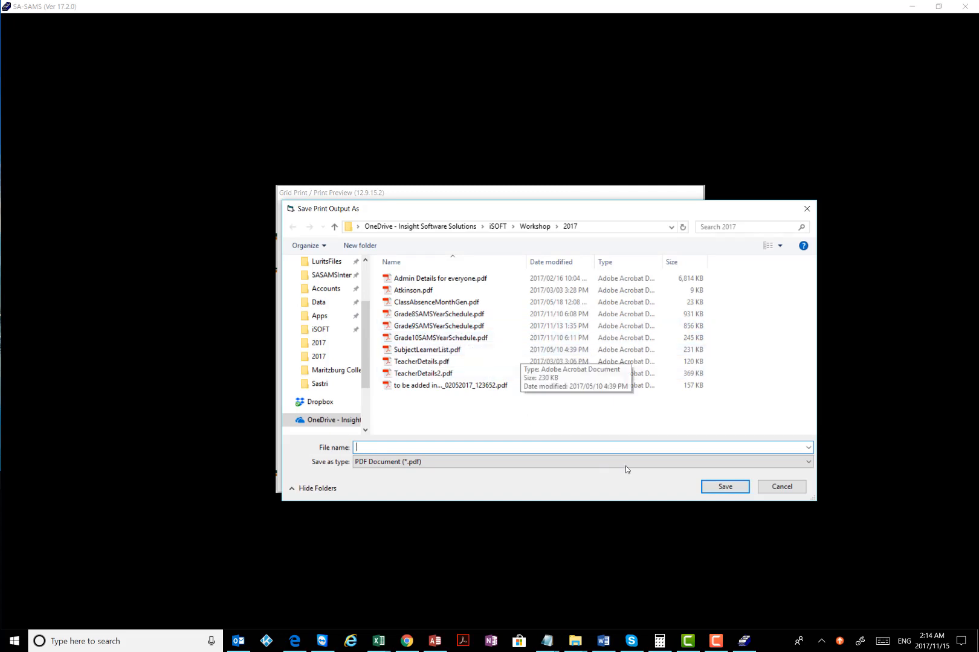
Step: Save the print output over the existing Grade9SAMSYearSchedule.pdf in the Workshop 2017 folder
click(426, 326)
click(722, 487)
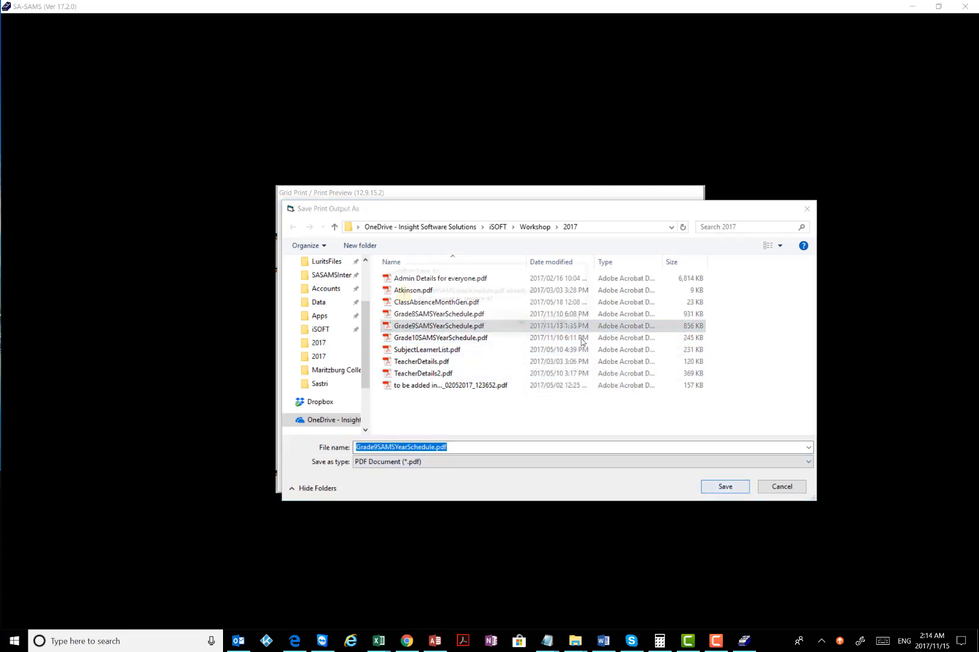
key(Return)
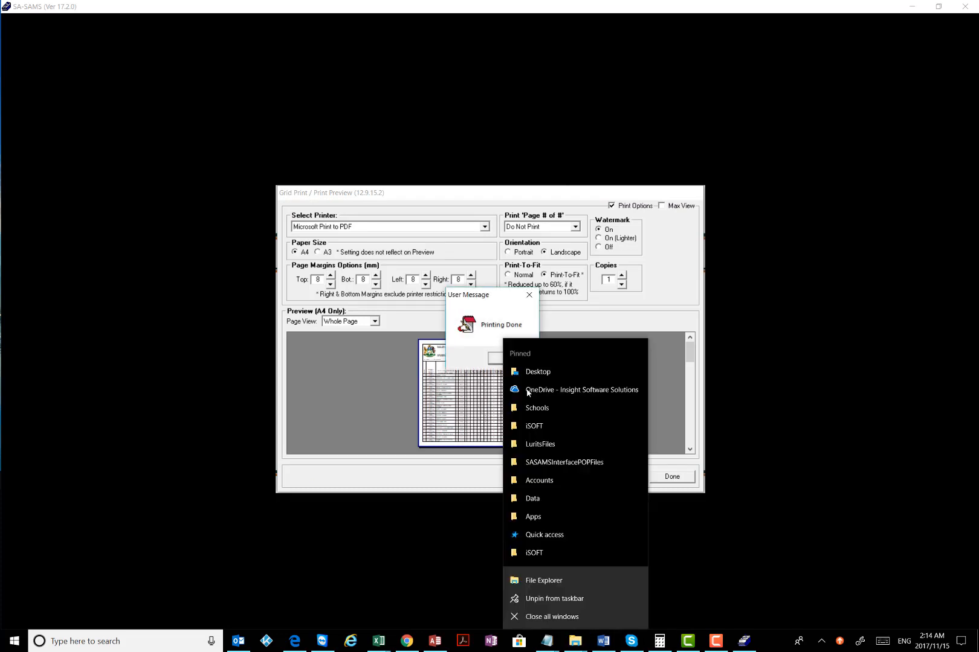
click(509, 358)
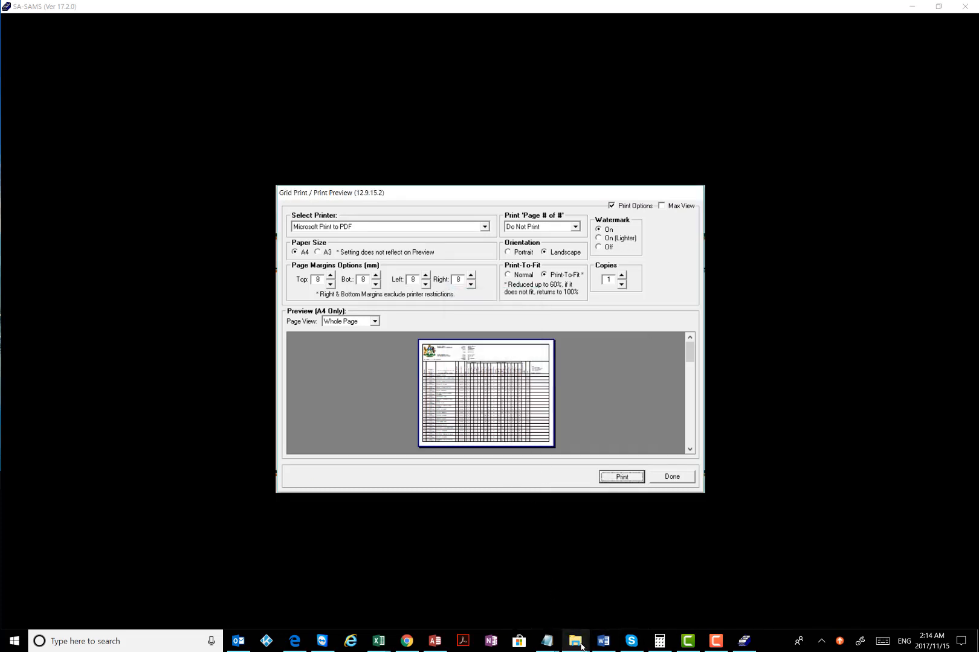
Step: Switch to File Explorer and go to the iSOFT\Workshop\2017 folder in OneDrive - Insight Software Solutions
drag(585, 615, 578, 605)
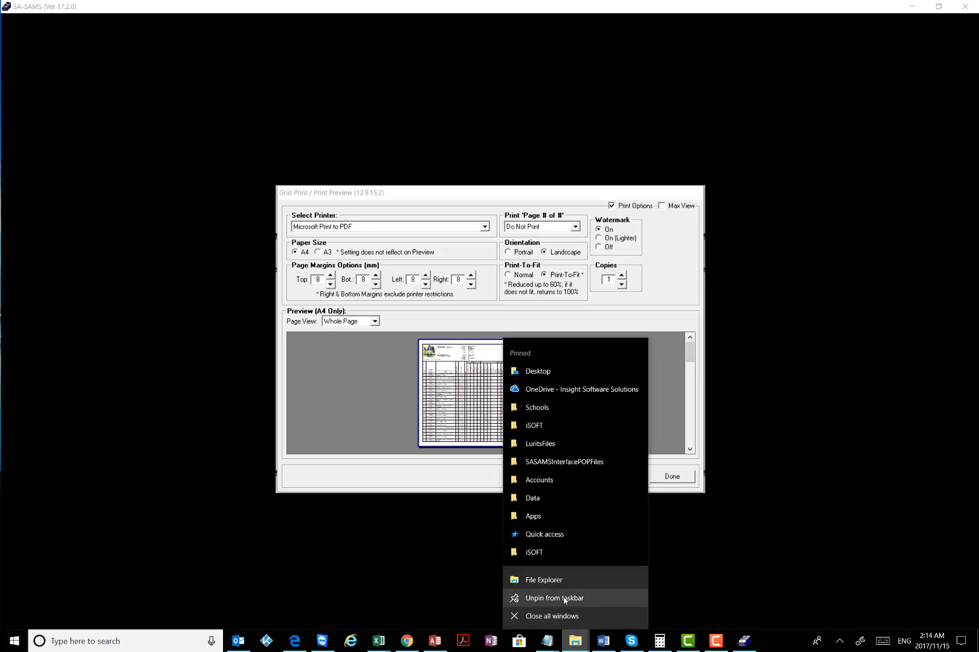
click(455, 310)
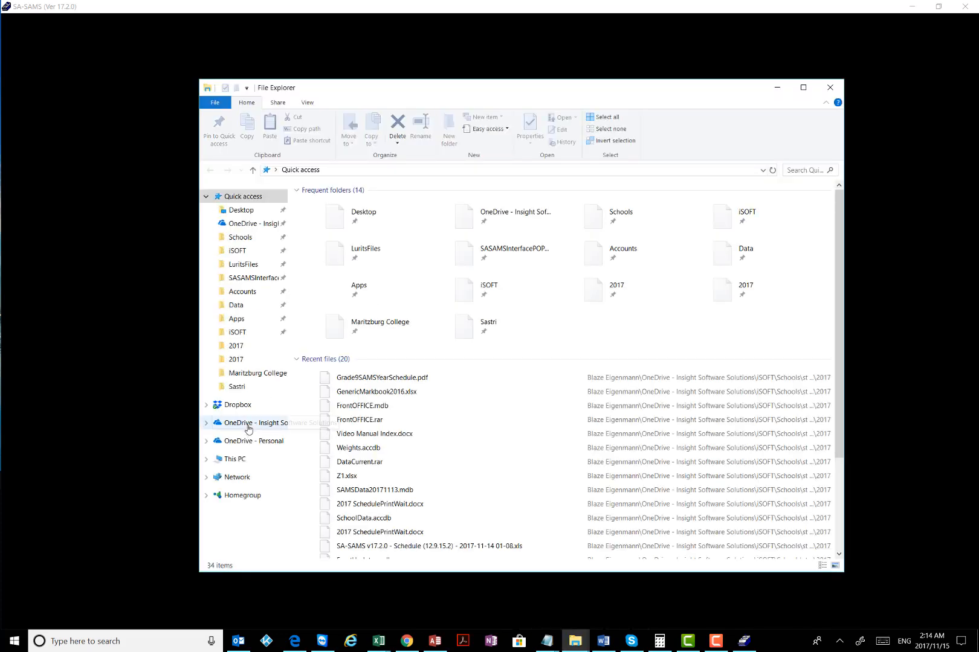
click(248, 428)
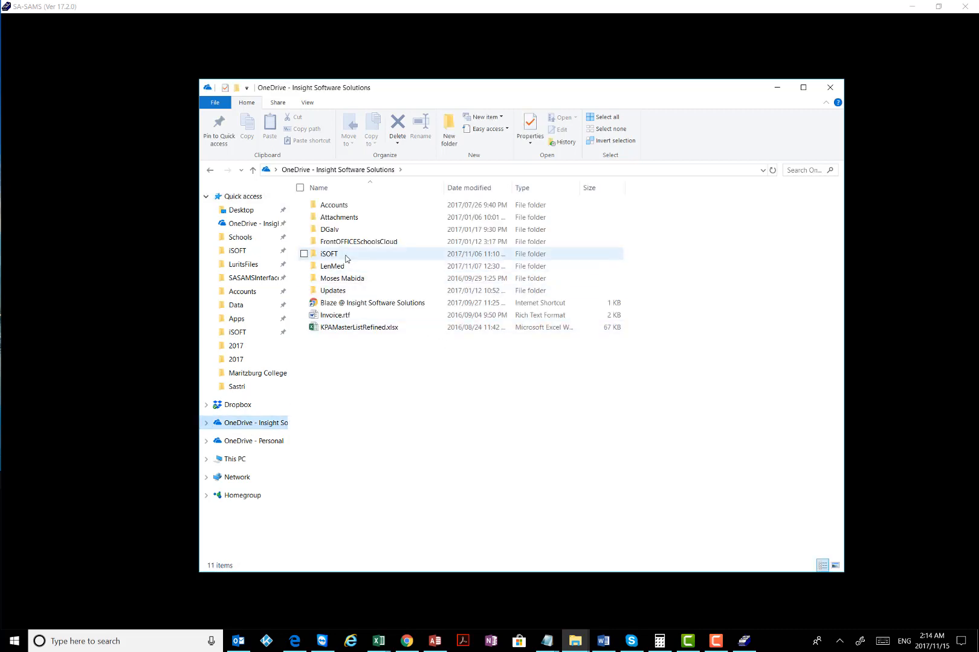
double_click(346, 259)
scroll(370, 359, down, 3)
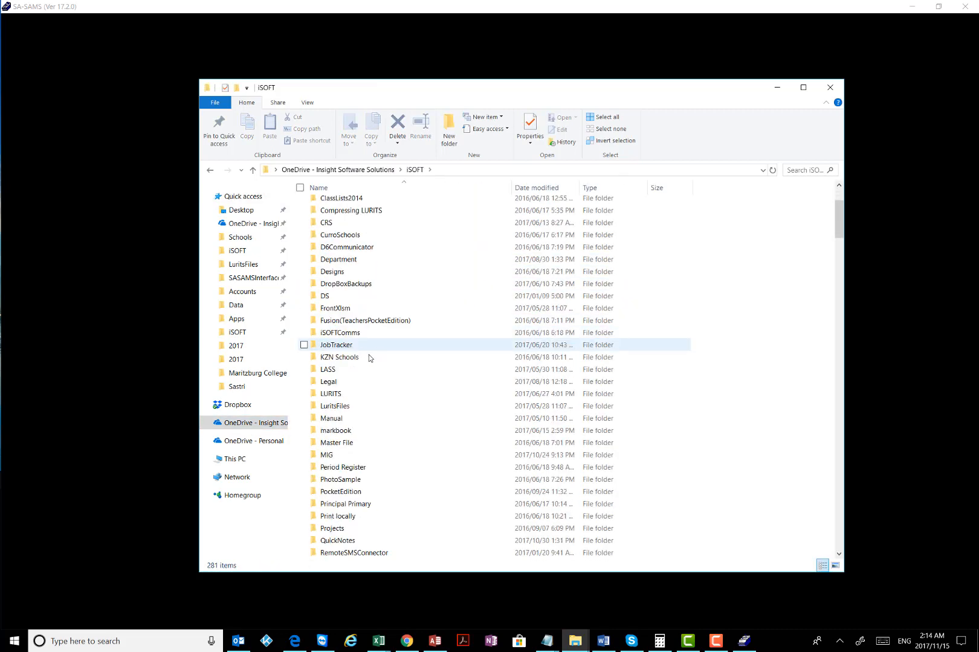
scroll(370, 358, down, 7)
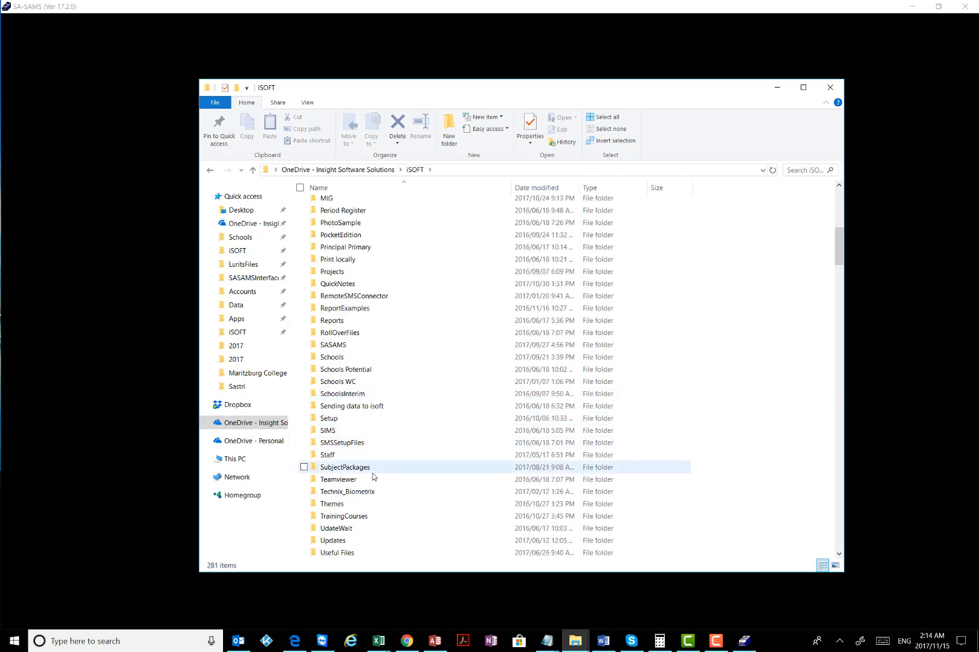
scroll(362, 496, down, 2)
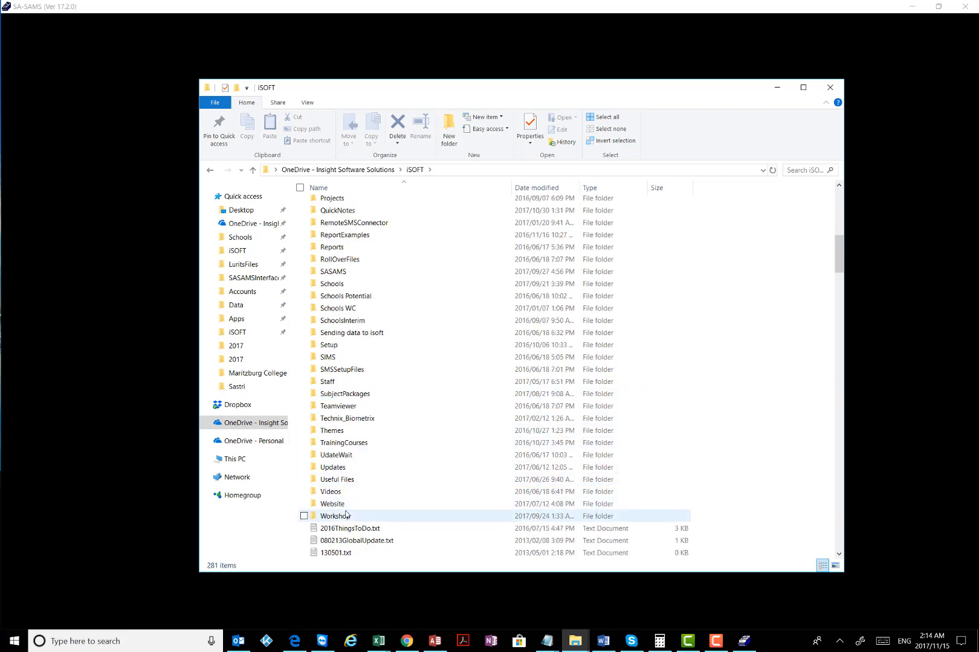
double_click(347, 515)
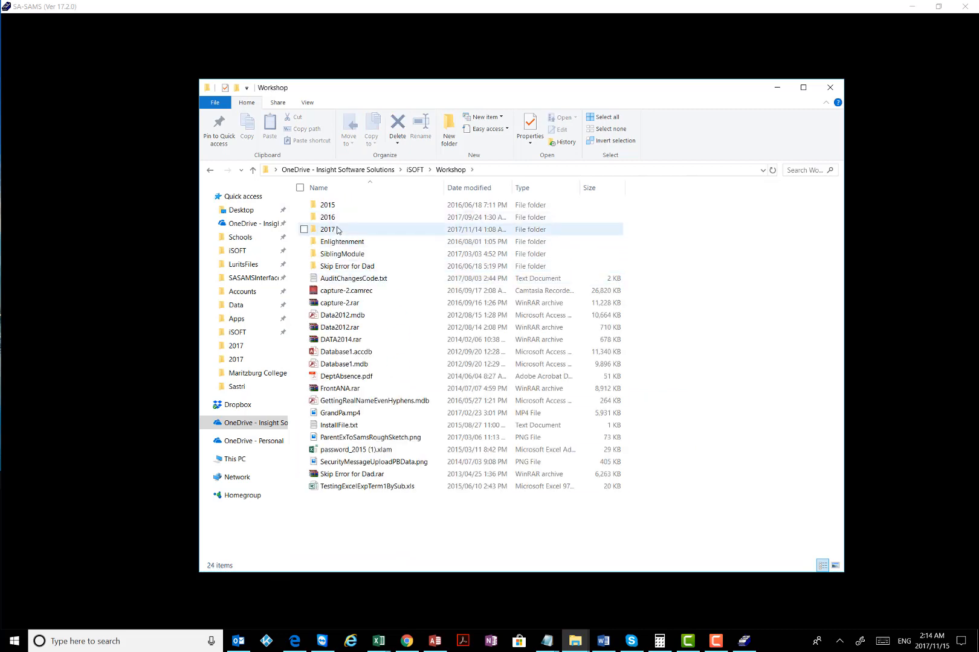
double_click(338, 231)
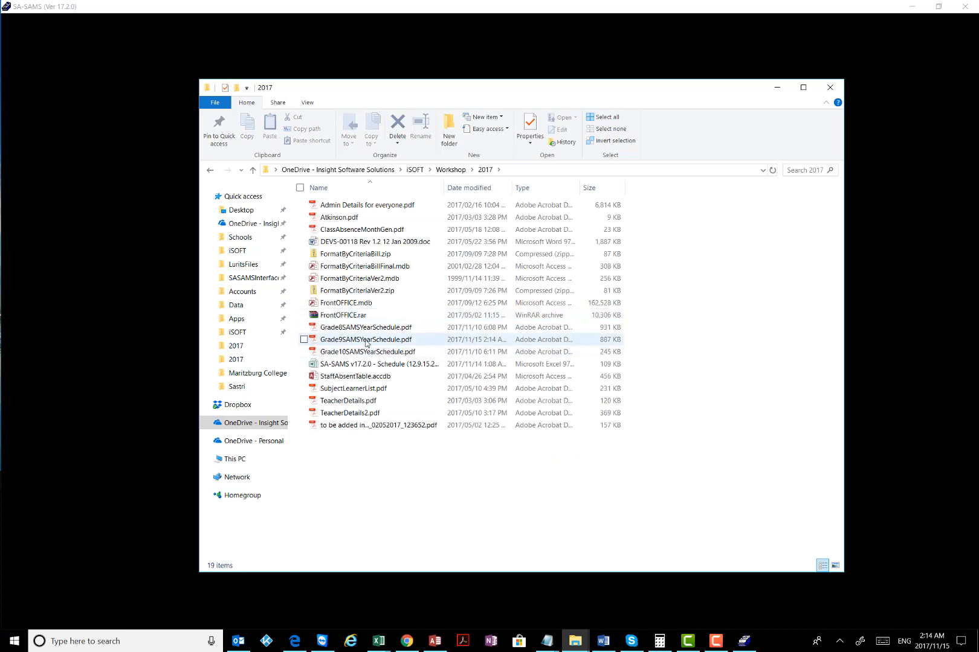
Step: Open Grade9SAMSYearSchedule.pdf at full window size and examine the learners' Term4 marks and promotion codes
double_click(366, 340)
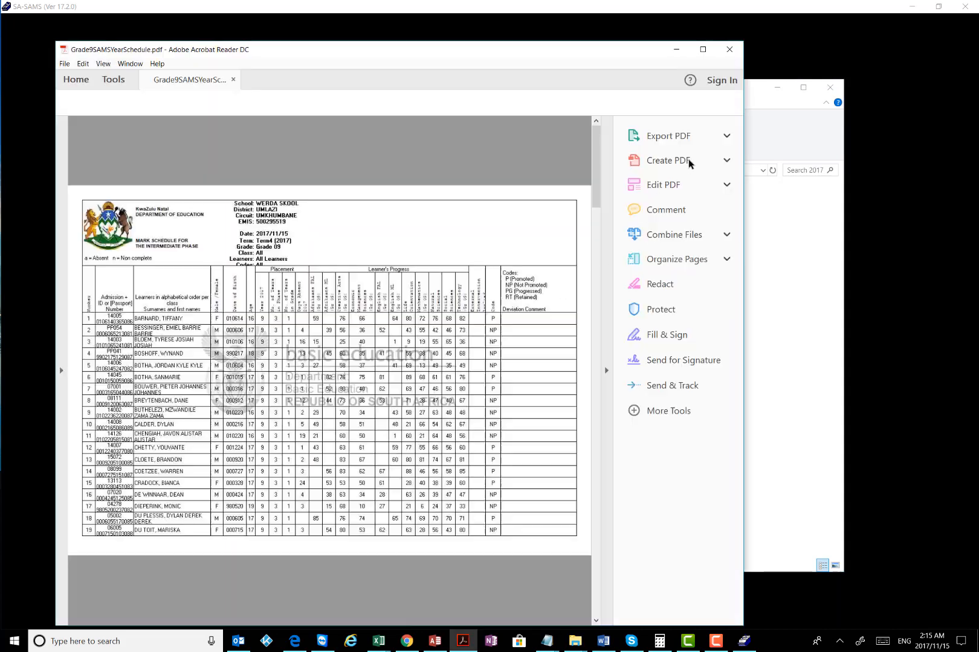
click(703, 49)
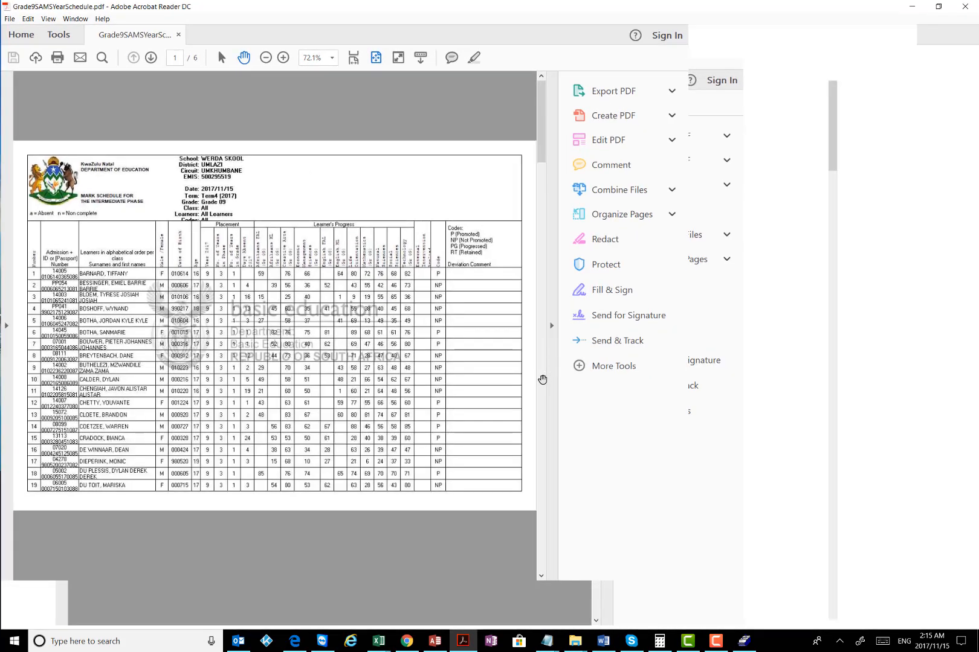
scroll(434, 338, down, 3)
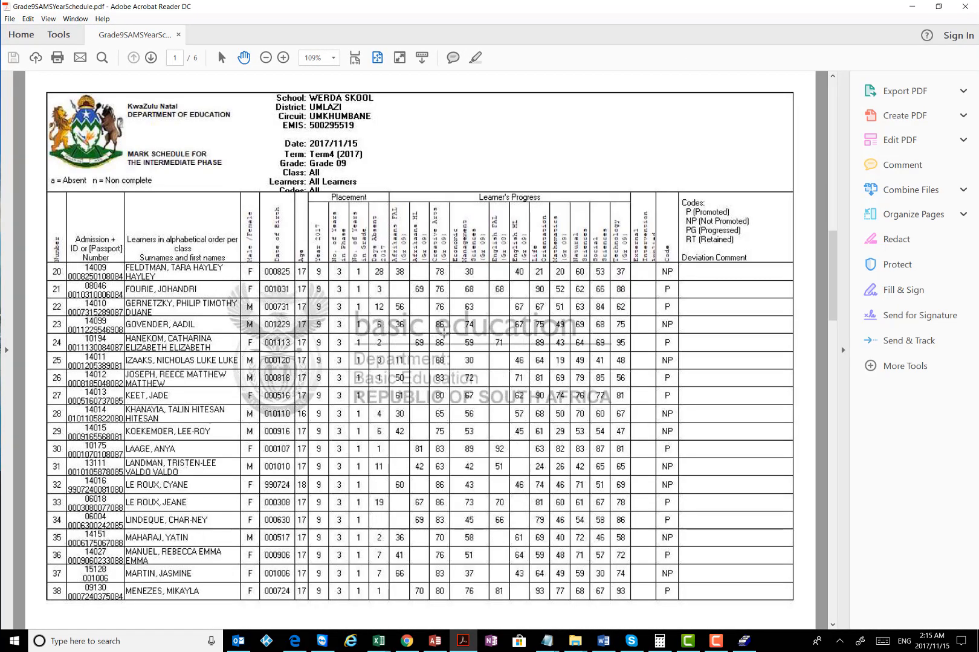
scroll(443, 331, down, 3)
scroll(546, 273, up, 6)
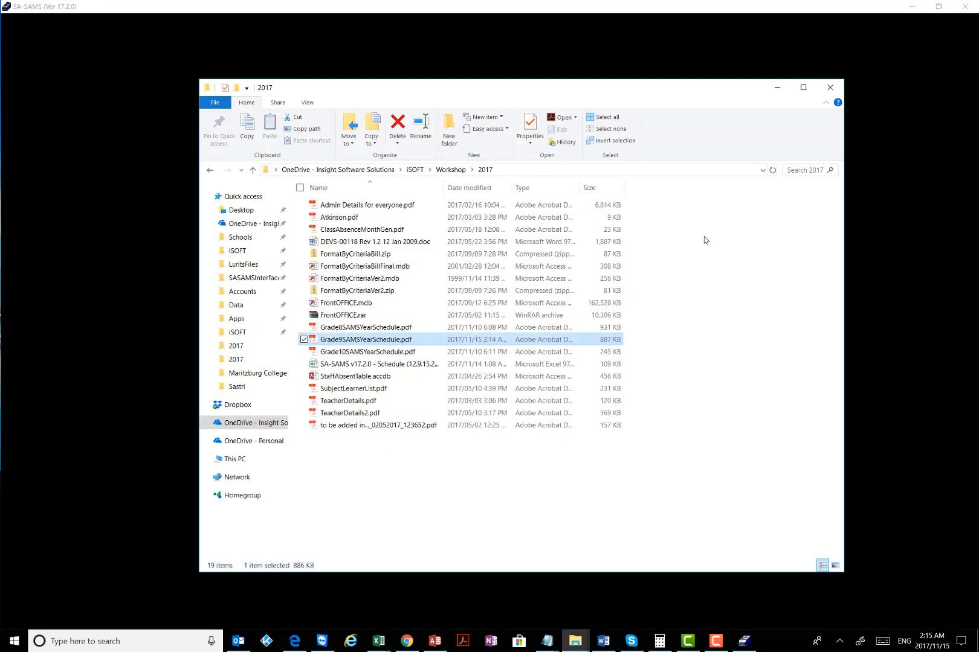
Step: Minimise the 2017 folder window, then close the print preview and the Mark Schedules form in SA-SAMS
click(717, 284)
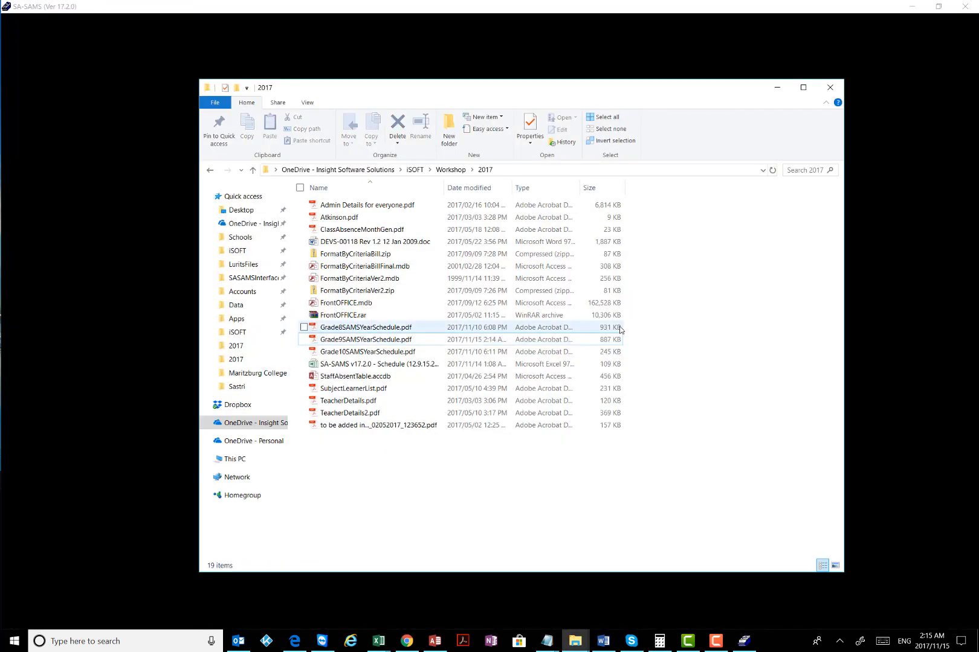
click(778, 87)
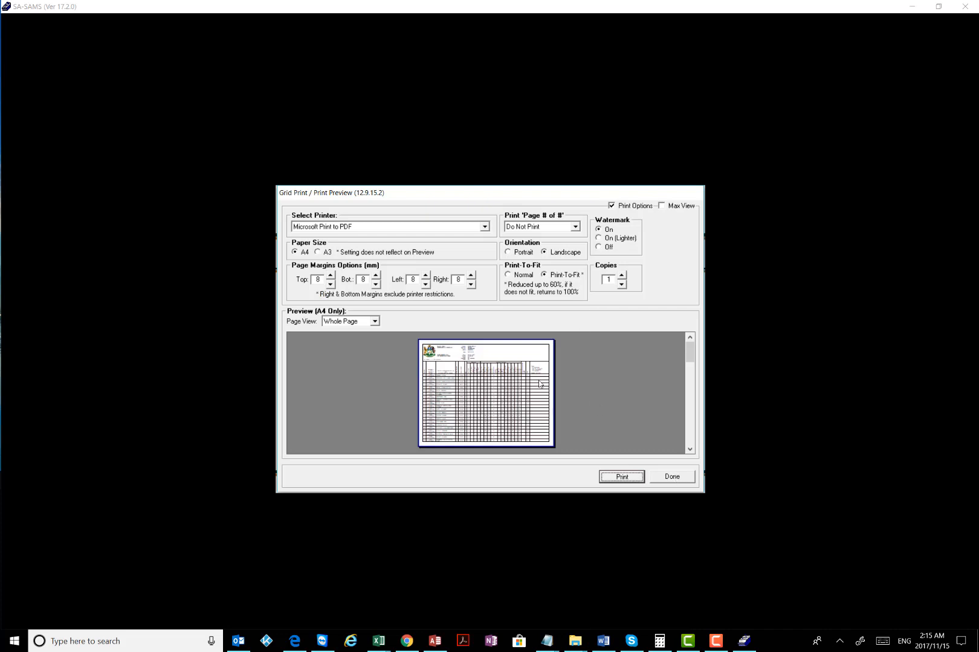
click(672, 477)
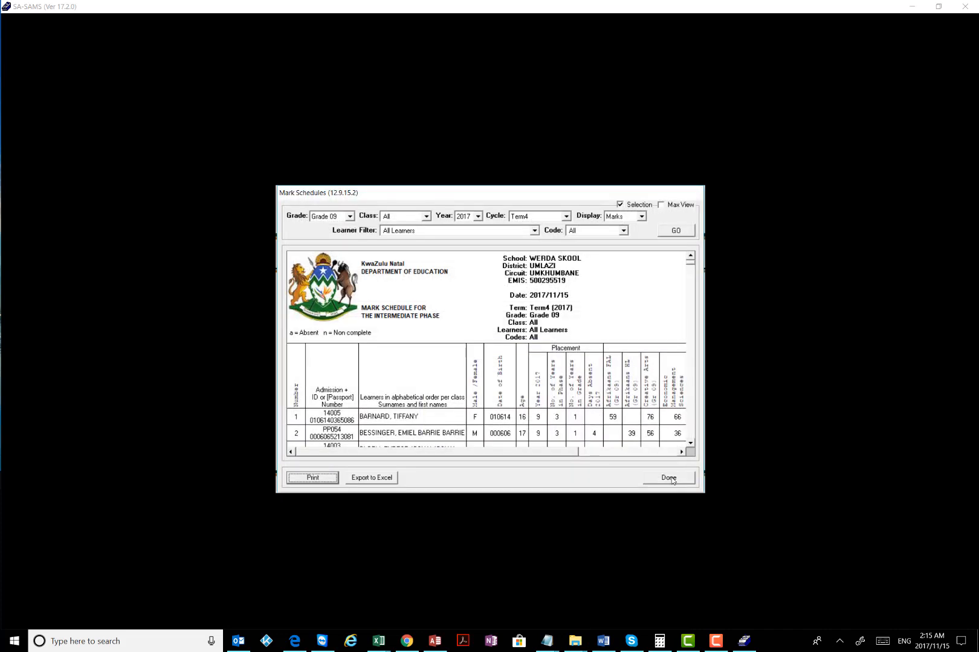
click(670, 477)
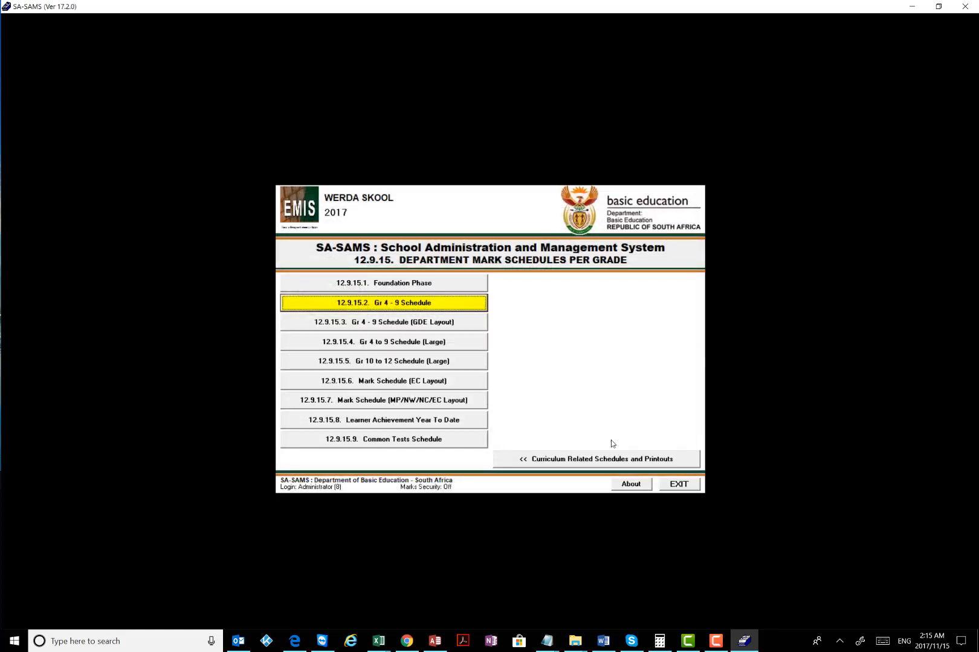
Step: Generate the Common Tests Schedule for Grade 09, all classes, 2017 Term4, Mathematics, and examine the learners' test marks
click(390, 439)
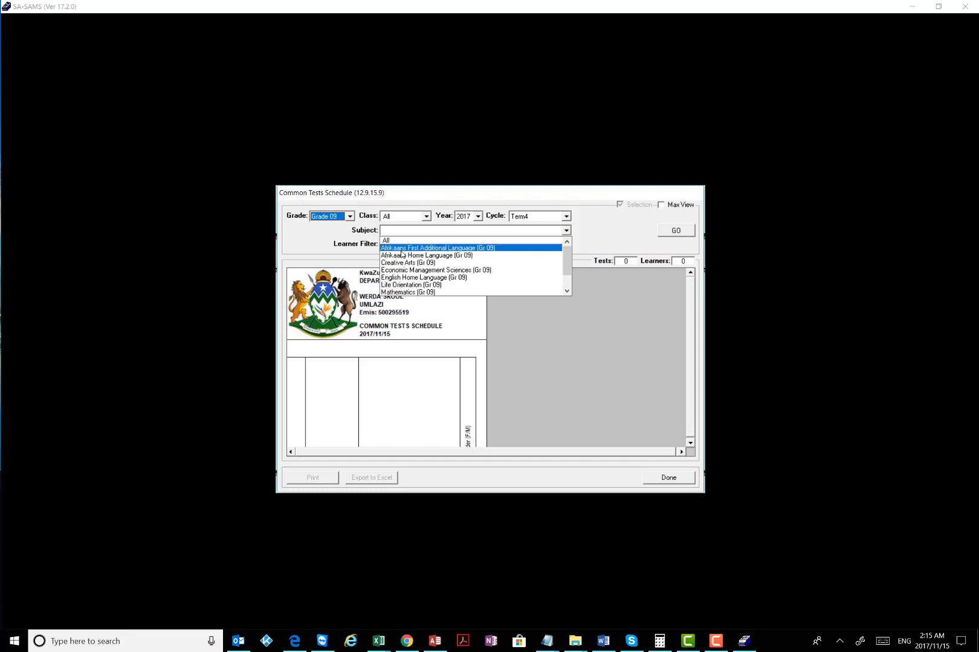
scroll(429, 279, down, 1)
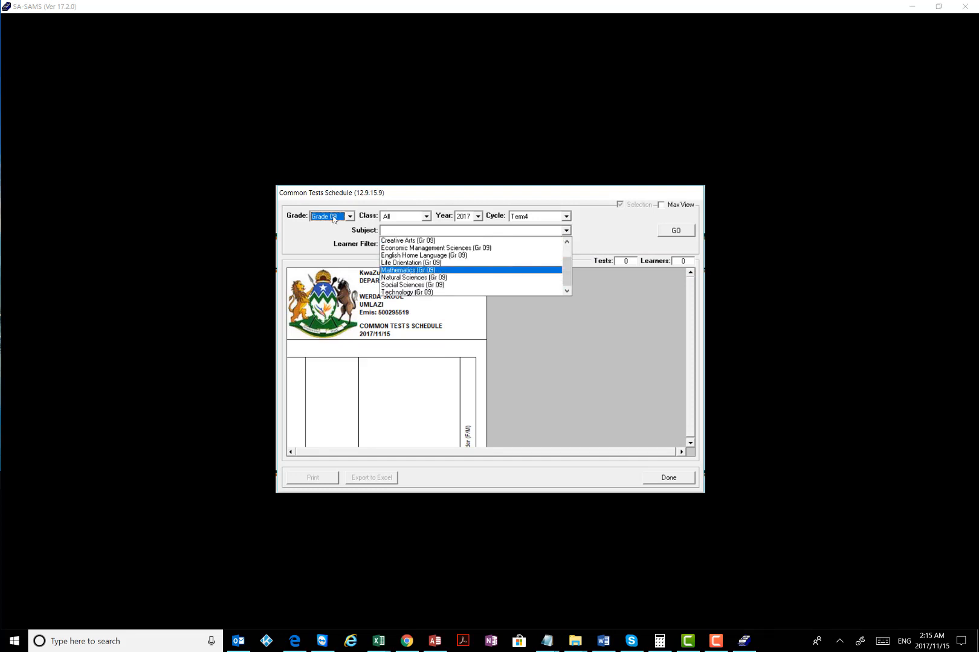
click(417, 270)
click(659, 233)
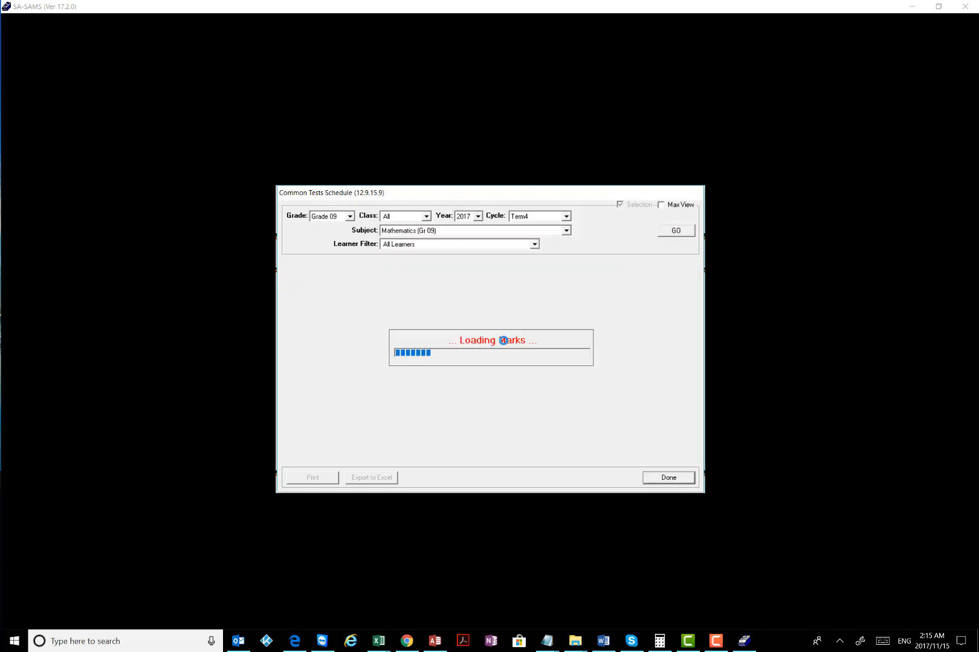
scroll(499, 349, down, 15)
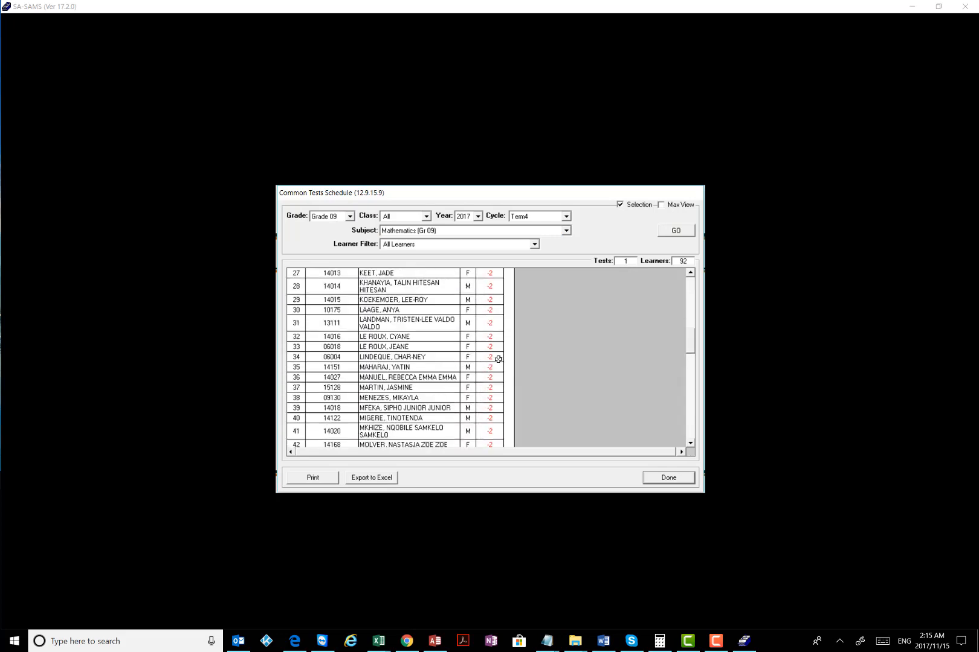
scroll(498, 355, up, 6)
scroll(496, 344, up, 9)
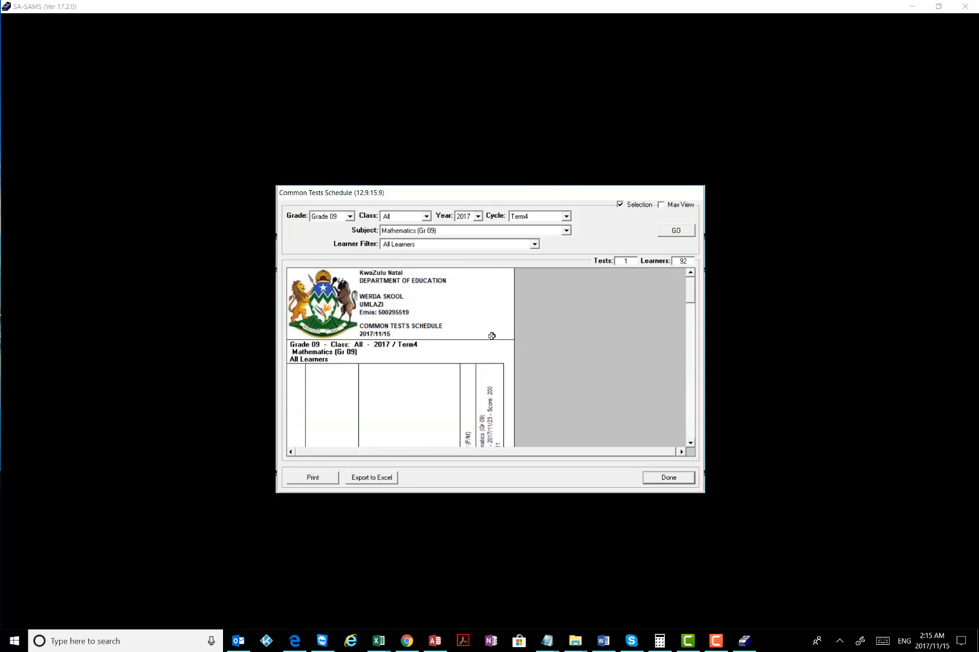
Step: Change the common tests subject to English Home Language (Gr 09), regenerate the schedule and examine its marks
click(566, 231)
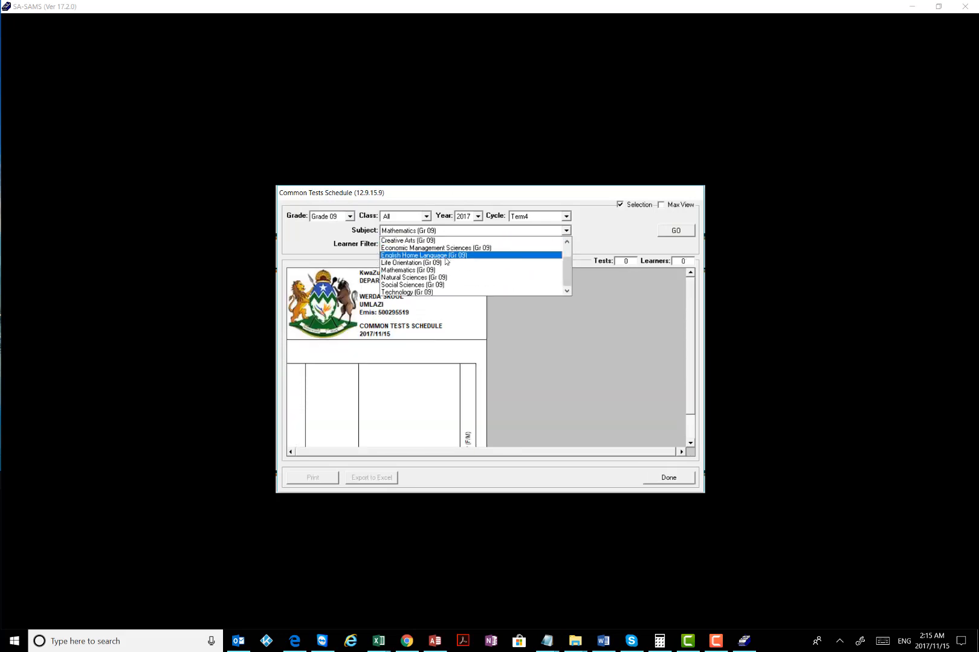
click(423, 251)
click(672, 230)
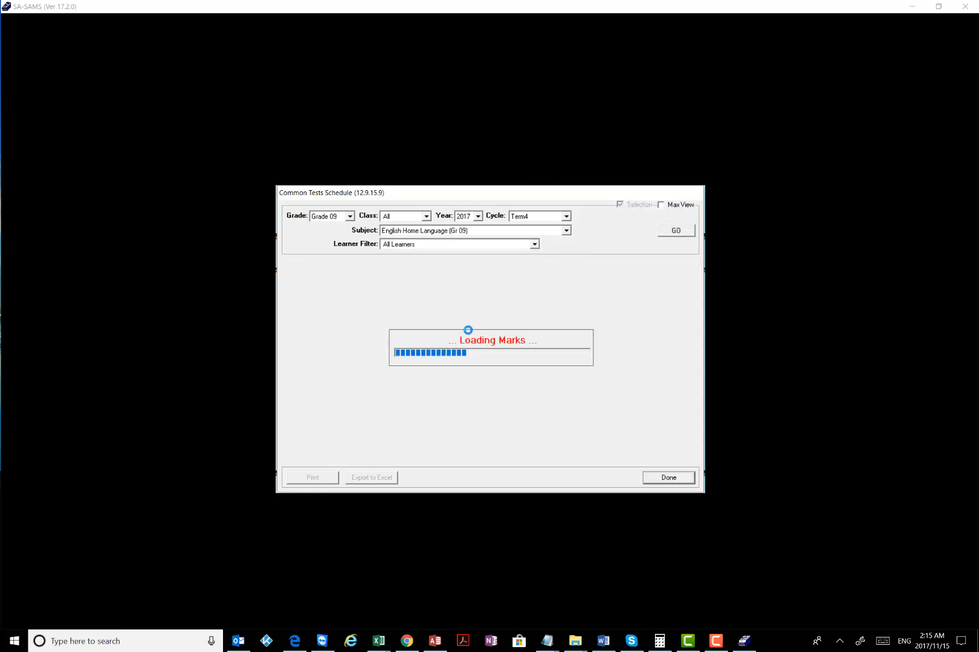
scroll(455, 348, down, 4)
scroll(455, 351, up, 4)
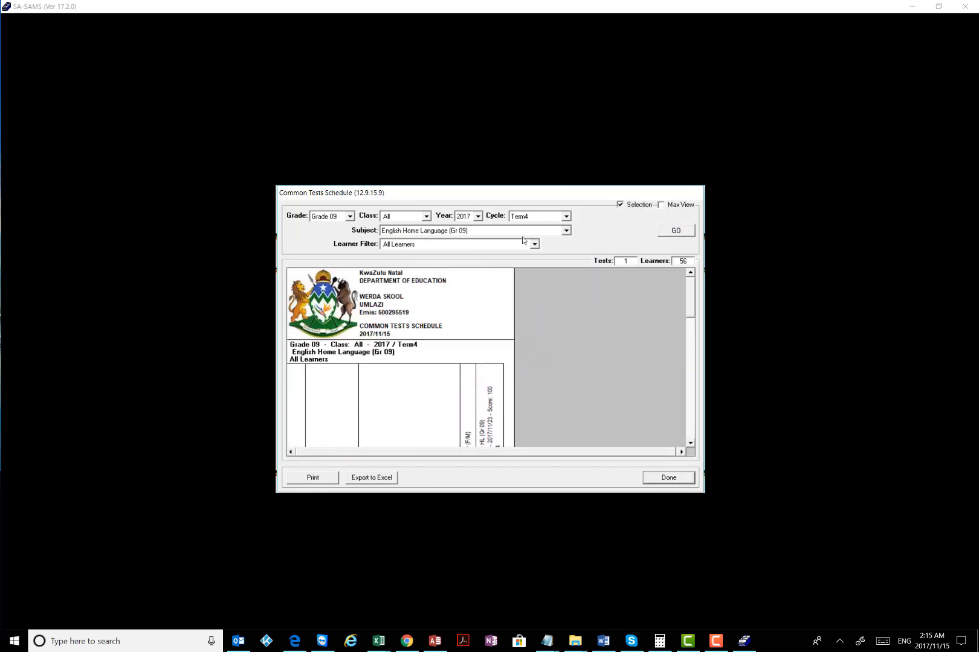
Step: Change the common tests subject to Afrikaans Home Language (Gr 09), regenerate the schedule and examine its marks
click(566, 231)
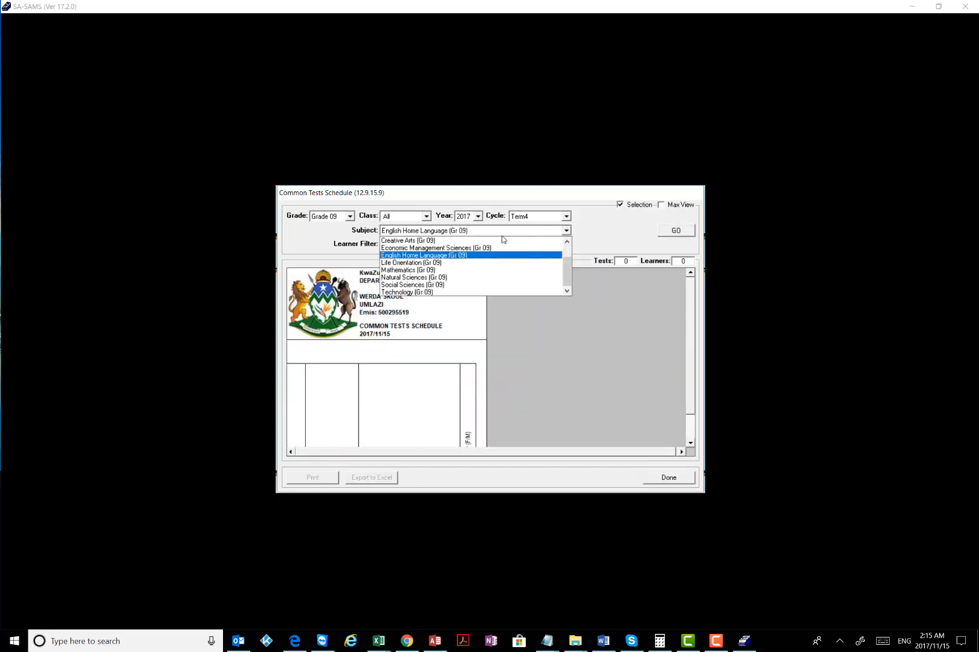
scroll(449, 266, up, 1)
click(439, 255)
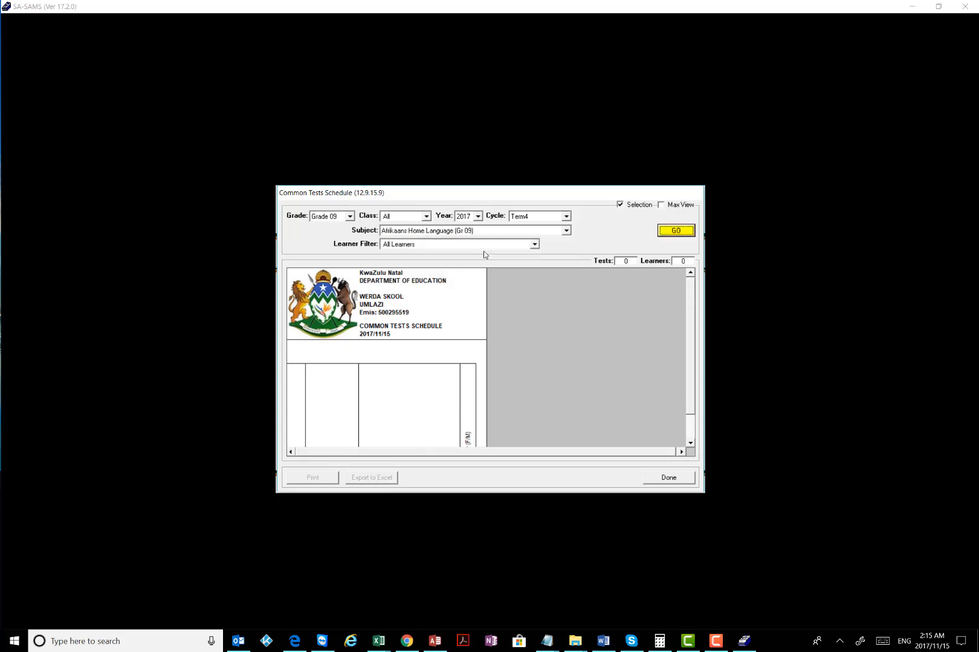
click(667, 234)
scroll(518, 320, down, 5)
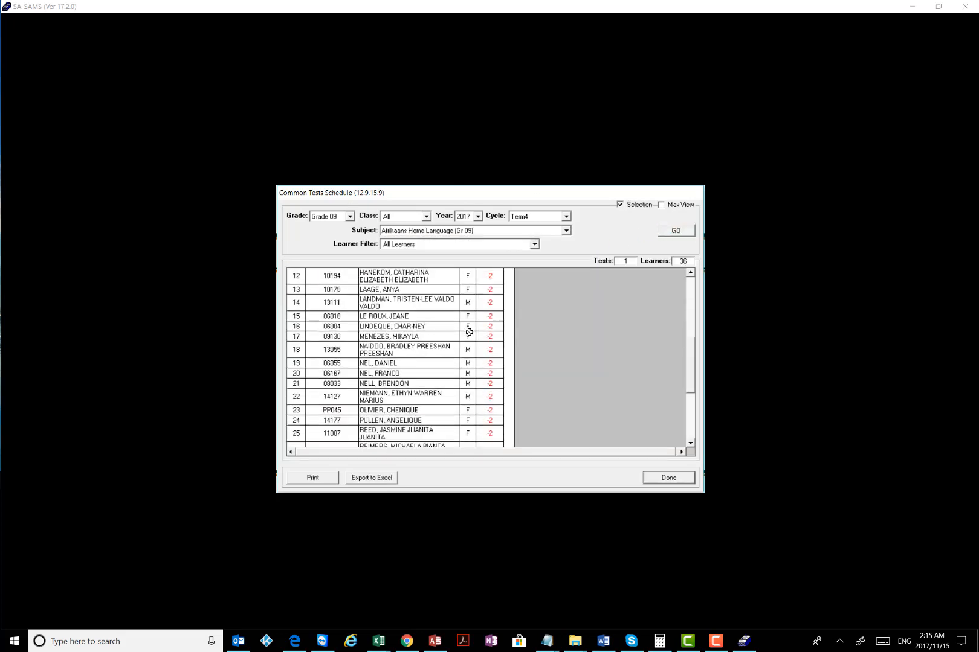
scroll(484, 316, up, 3)
Step: Generate the Common Tests Schedule for Grade 06, all classes, 2017 Term4, Mathematics (Gr 06)
click(349, 216)
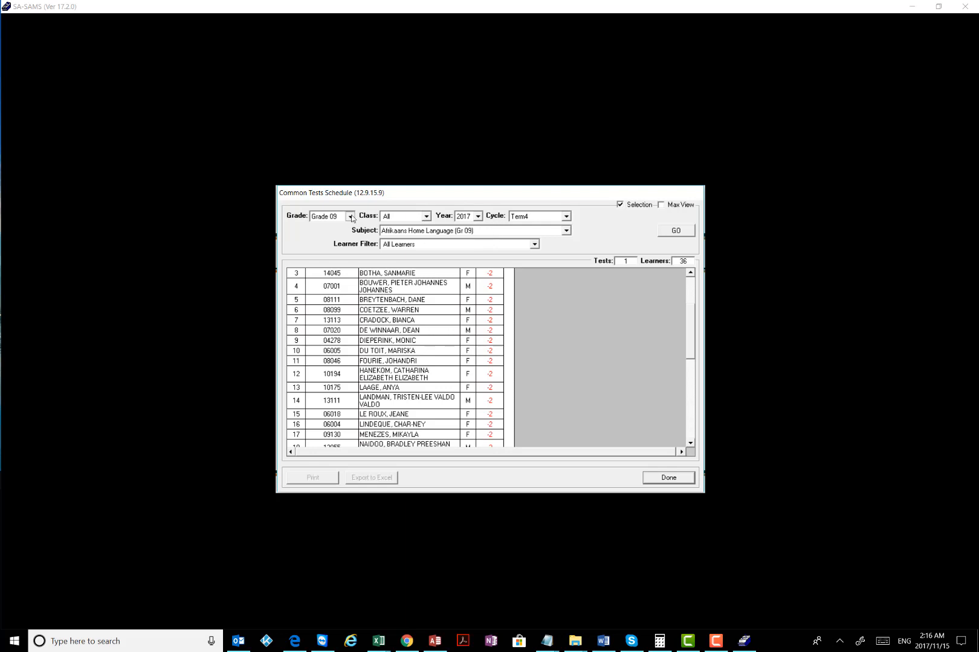
click(327, 232)
click(534, 216)
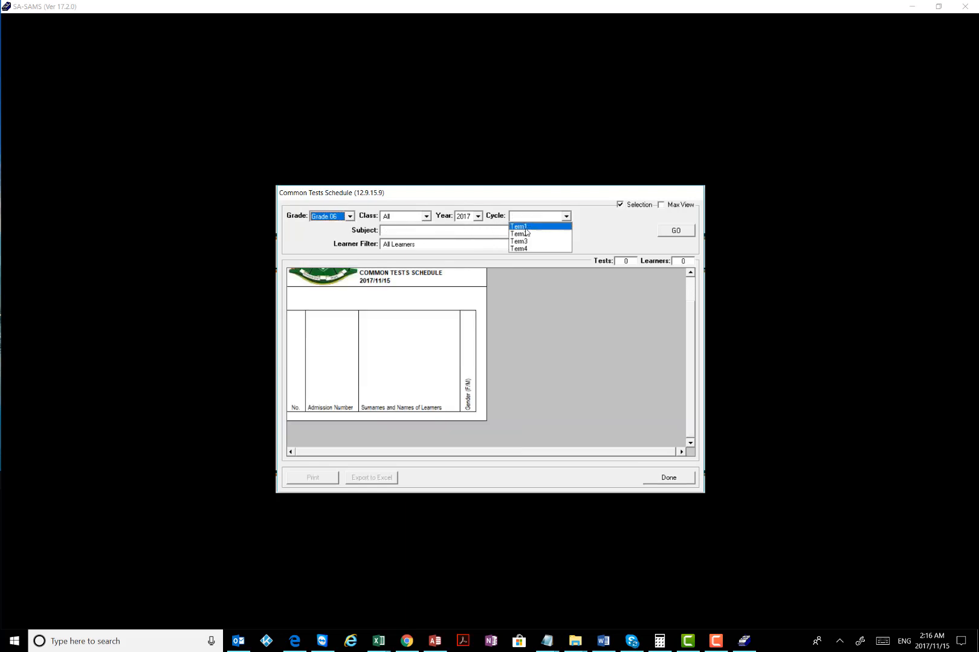
click(521, 248)
click(526, 230)
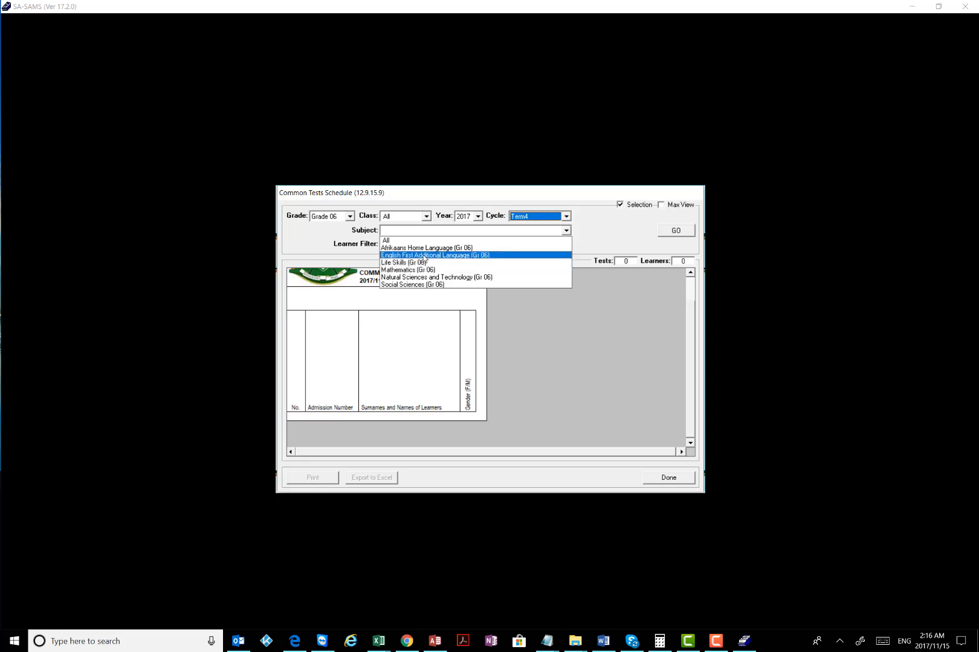
click(418, 271)
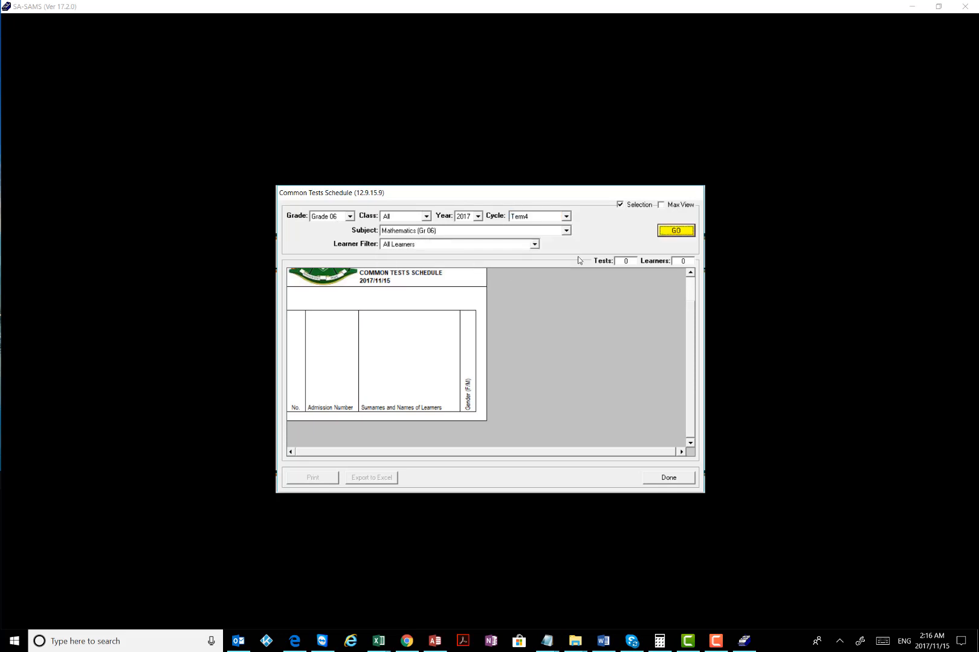
click(676, 231)
Step: Examine the Grade 06 Mathematics schedule's test heading and the marks of all listed learners
scroll(499, 326, down, 4)
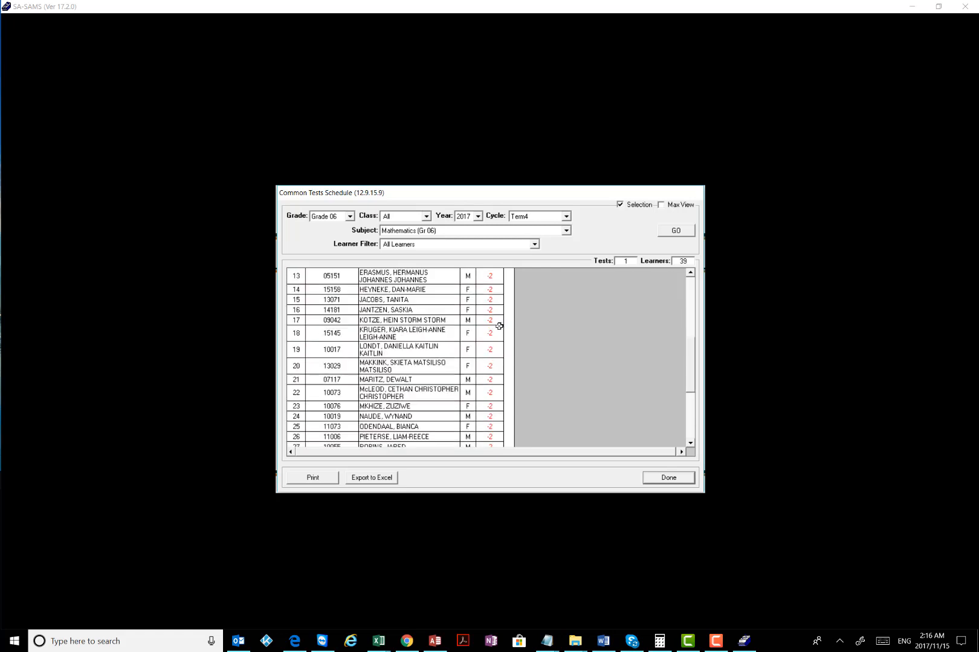
scroll(499, 326, down, 4)
scroll(634, 386, up, 8)
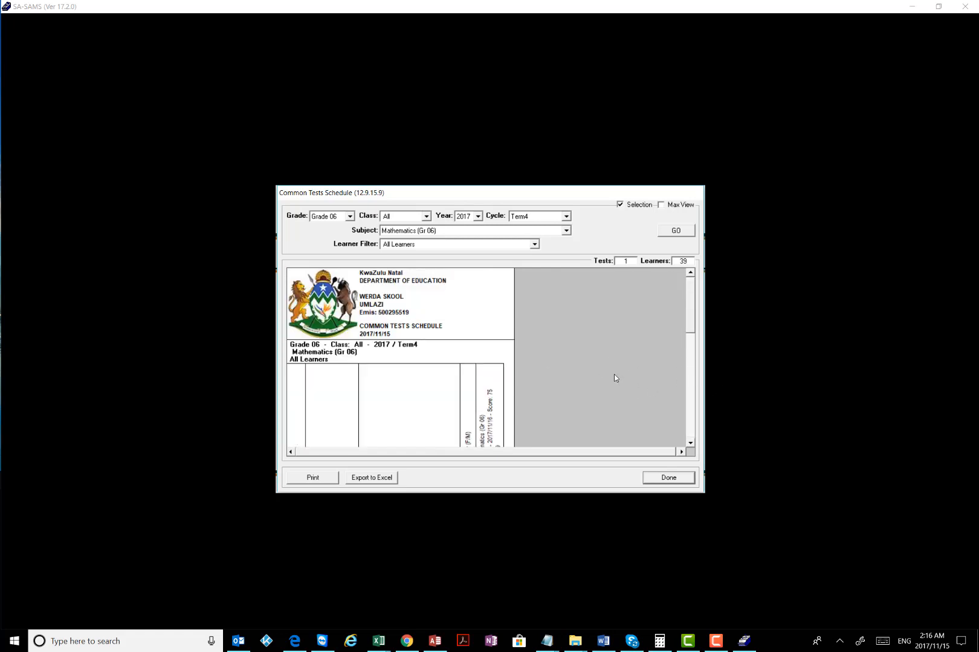
scroll(578, 348, down, 3)
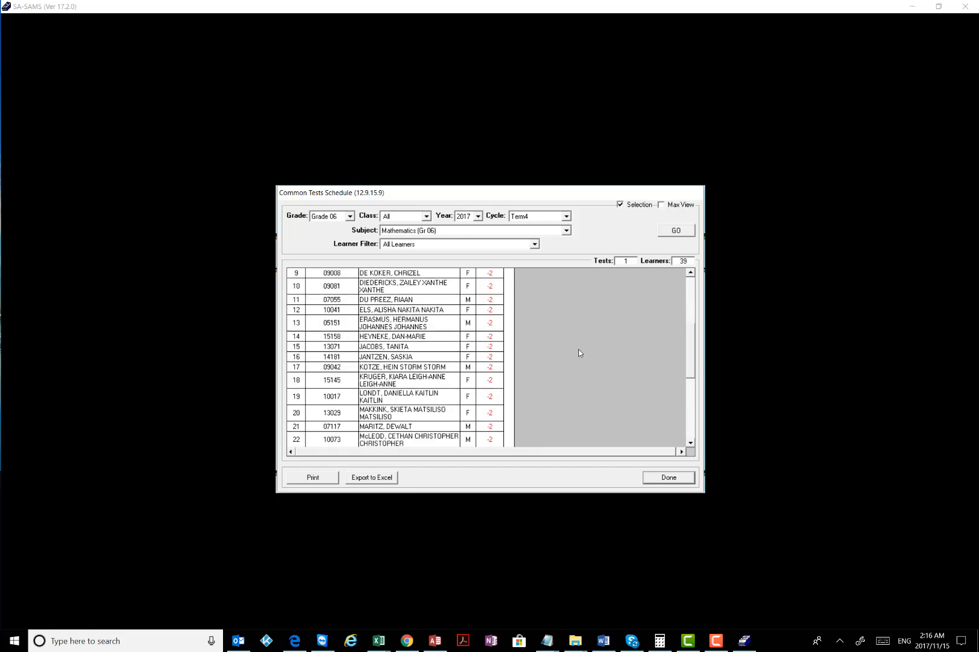
scroll(578, 354, up, 3)
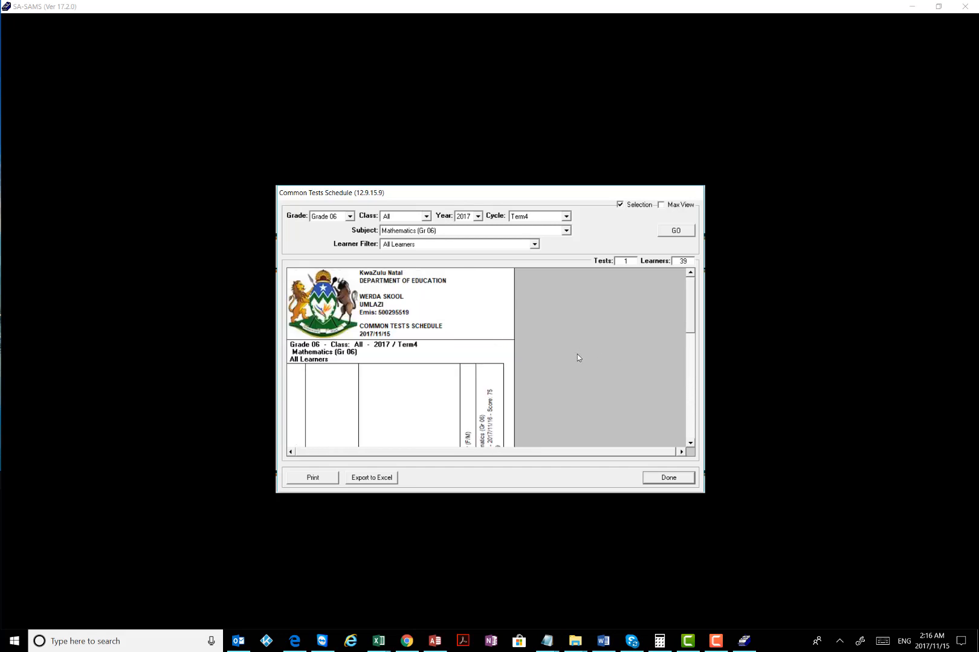
scroll(578, 354, down, 5)
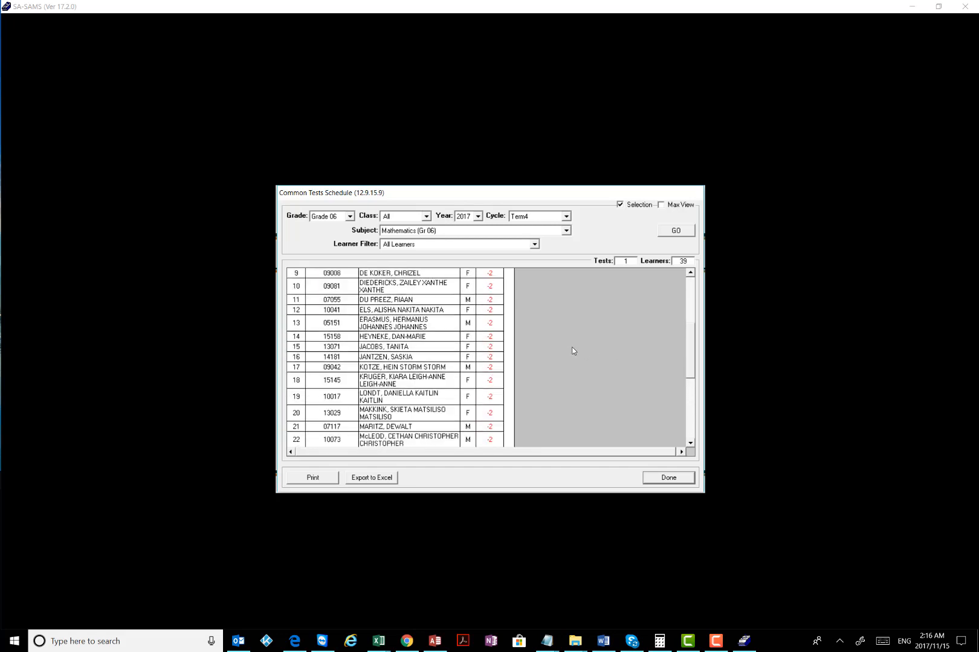
scroll(558, 346, down, 2)
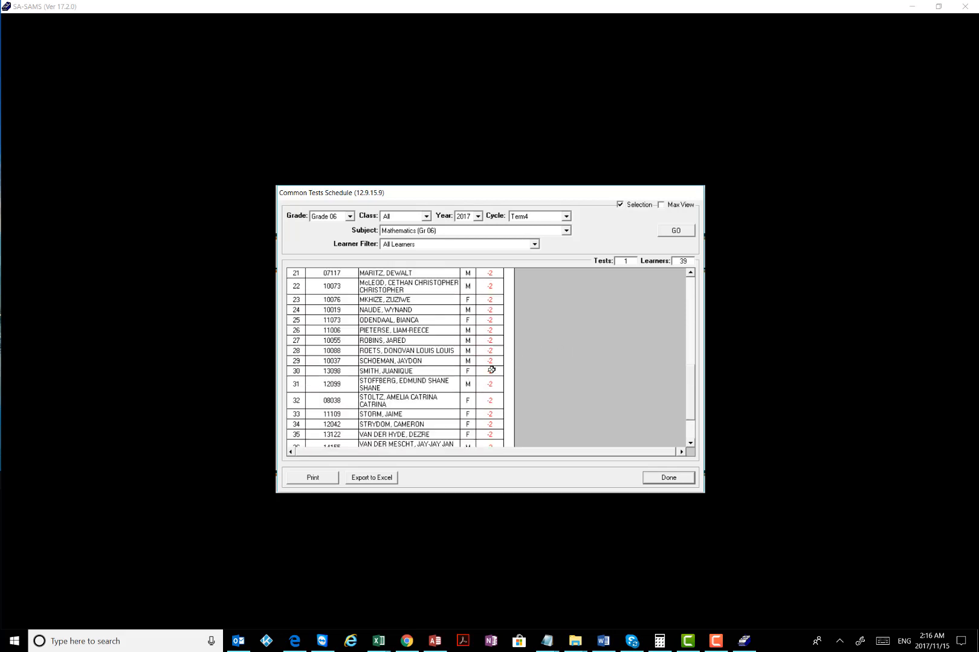
scroll(493, 362, down, 2)
scroll(492, 363, up, 8)
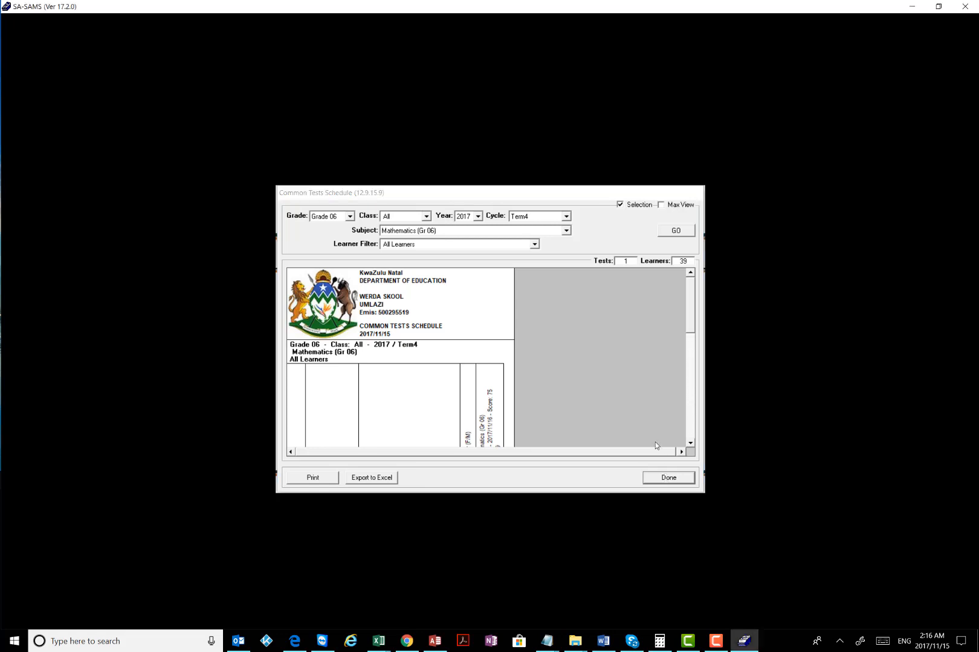
Step: Close the Common Tests Schedule and return to the Curriculum Related Schedules and Printouts menu
click(664, 479)
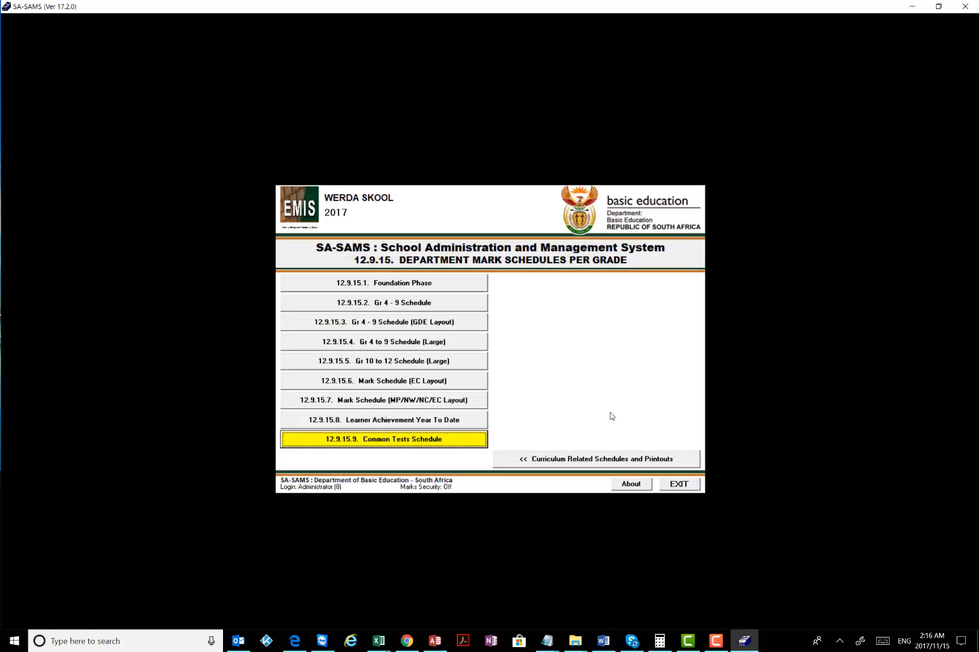
click(607, 460)
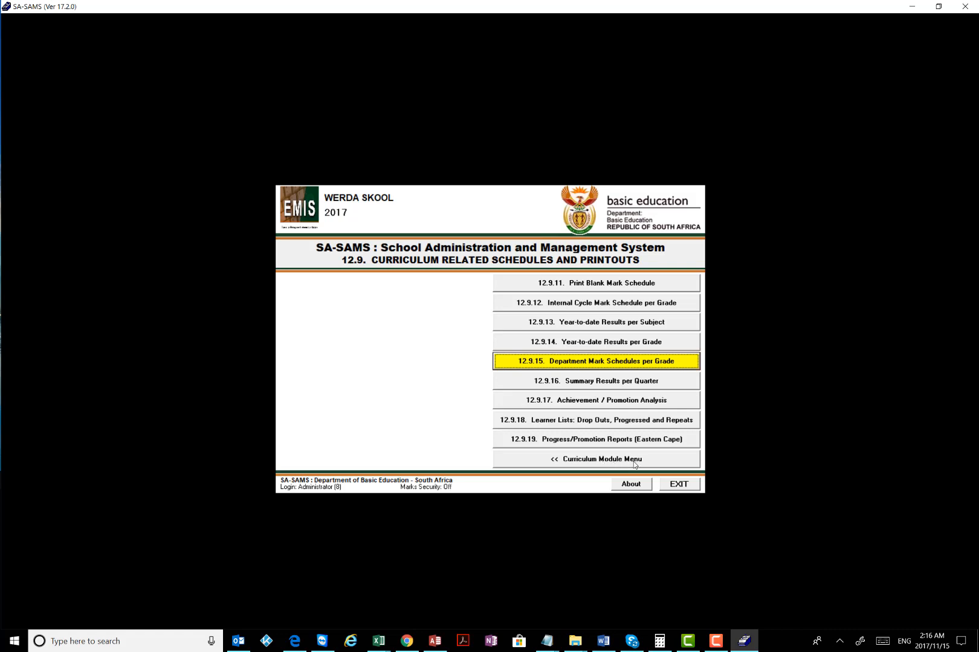
click(716, 641)
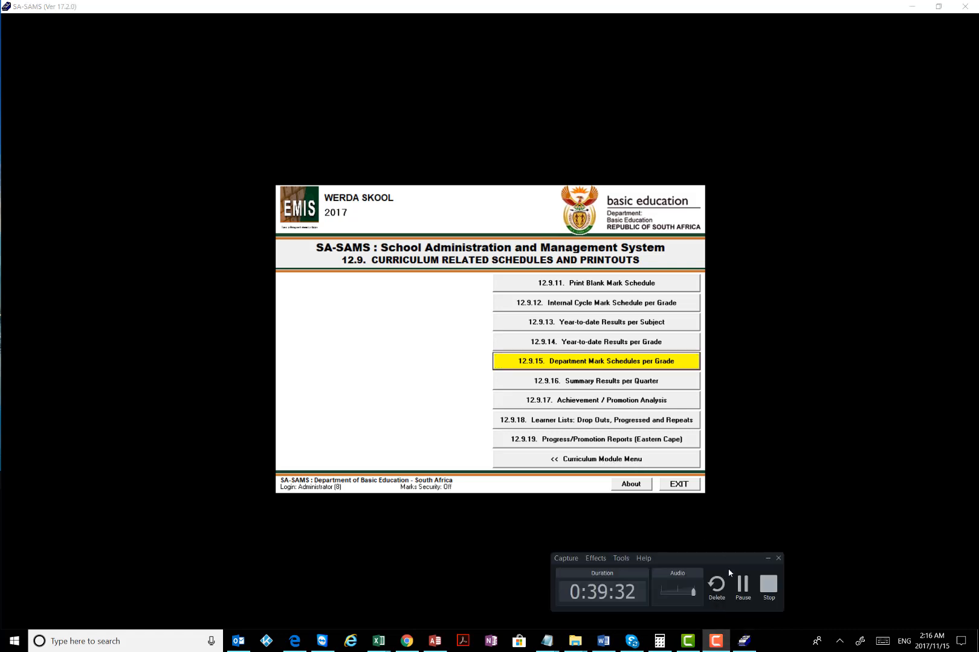